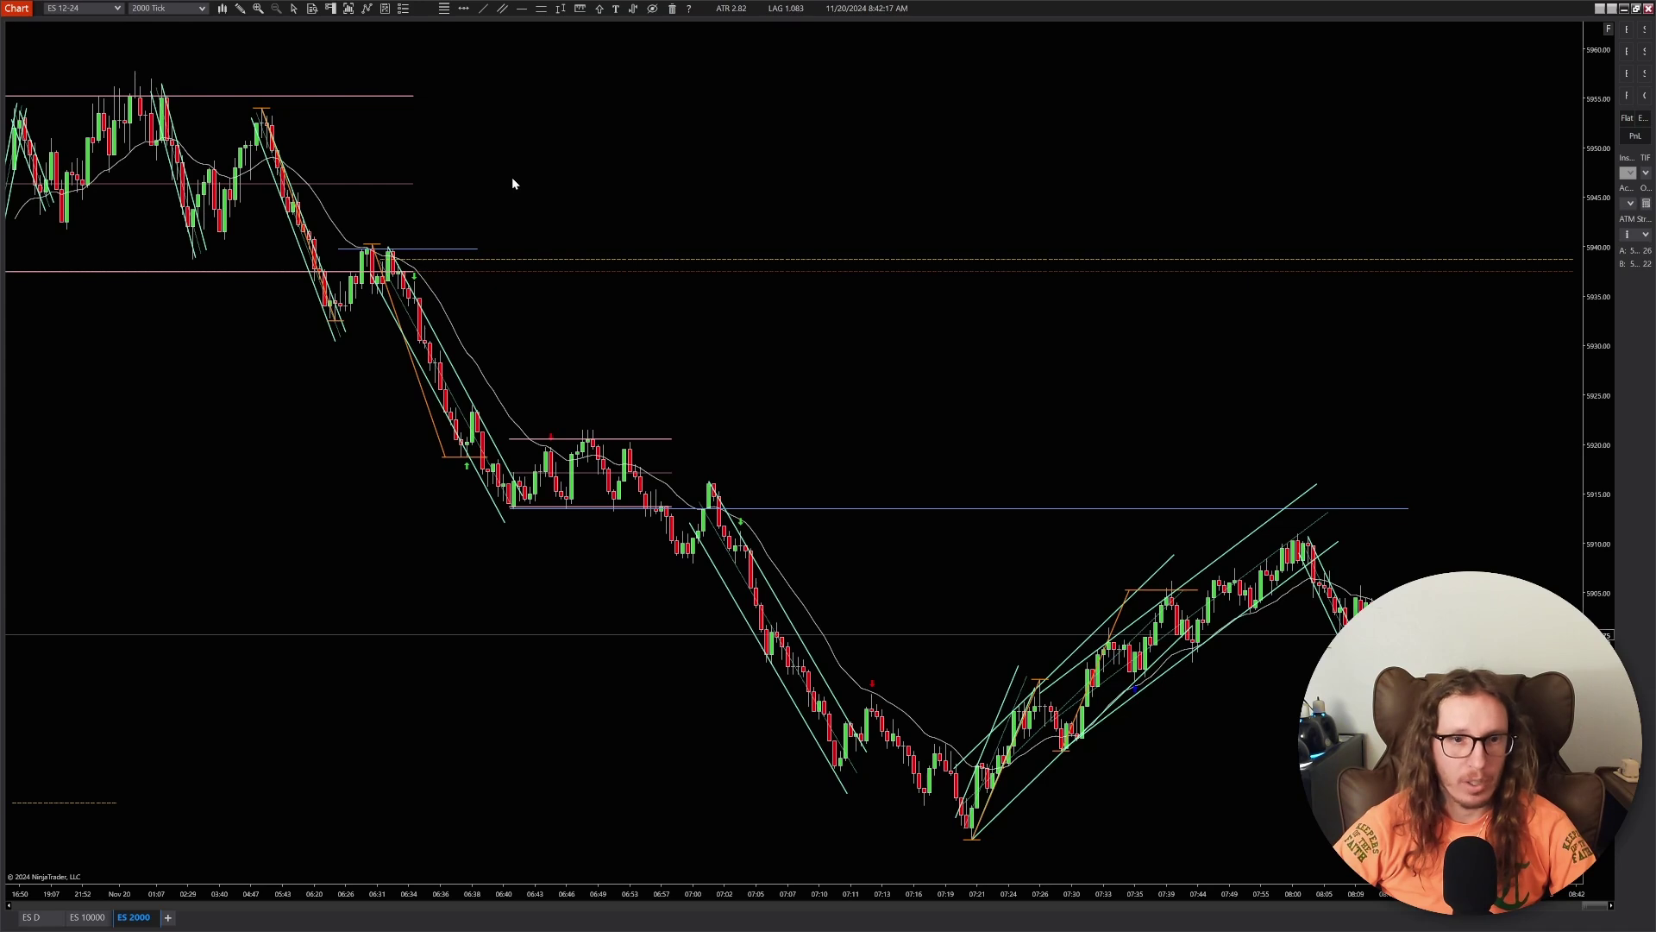
- Pan and zoom into the earlier downtrend, checking the data box for the red and swing-high bars
drag(466, 165, 1099, 289)
scroll(617, 222, up, 3)
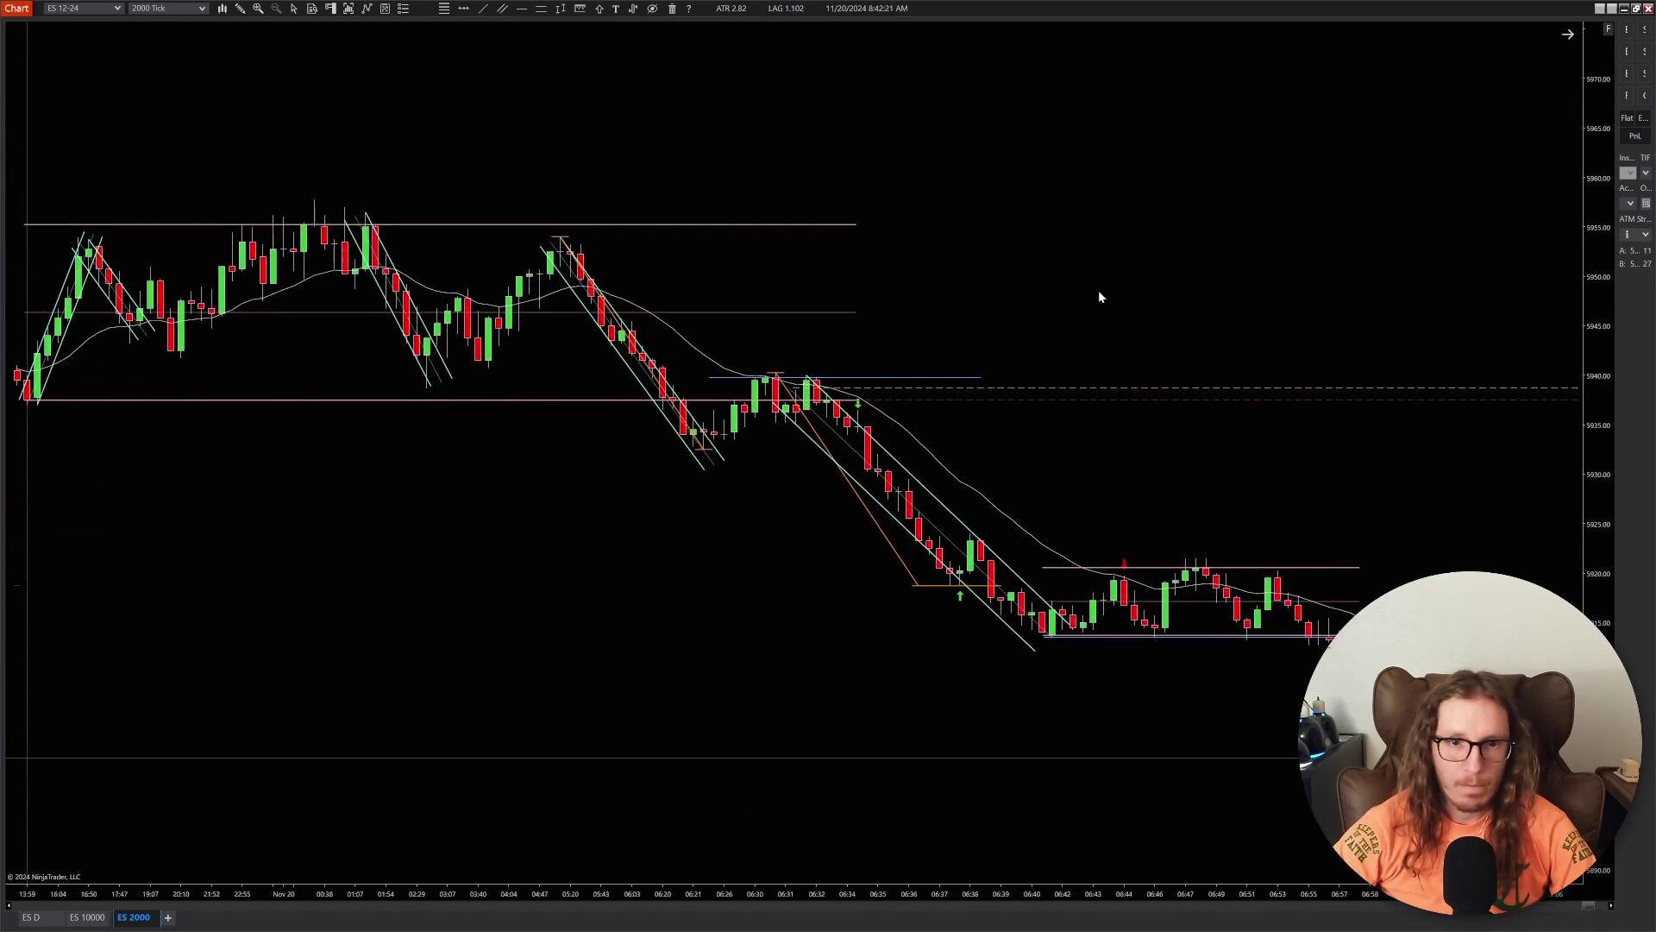
scroll(1477, 499, up, 1)
drag(1610, 551, 1602, 371)
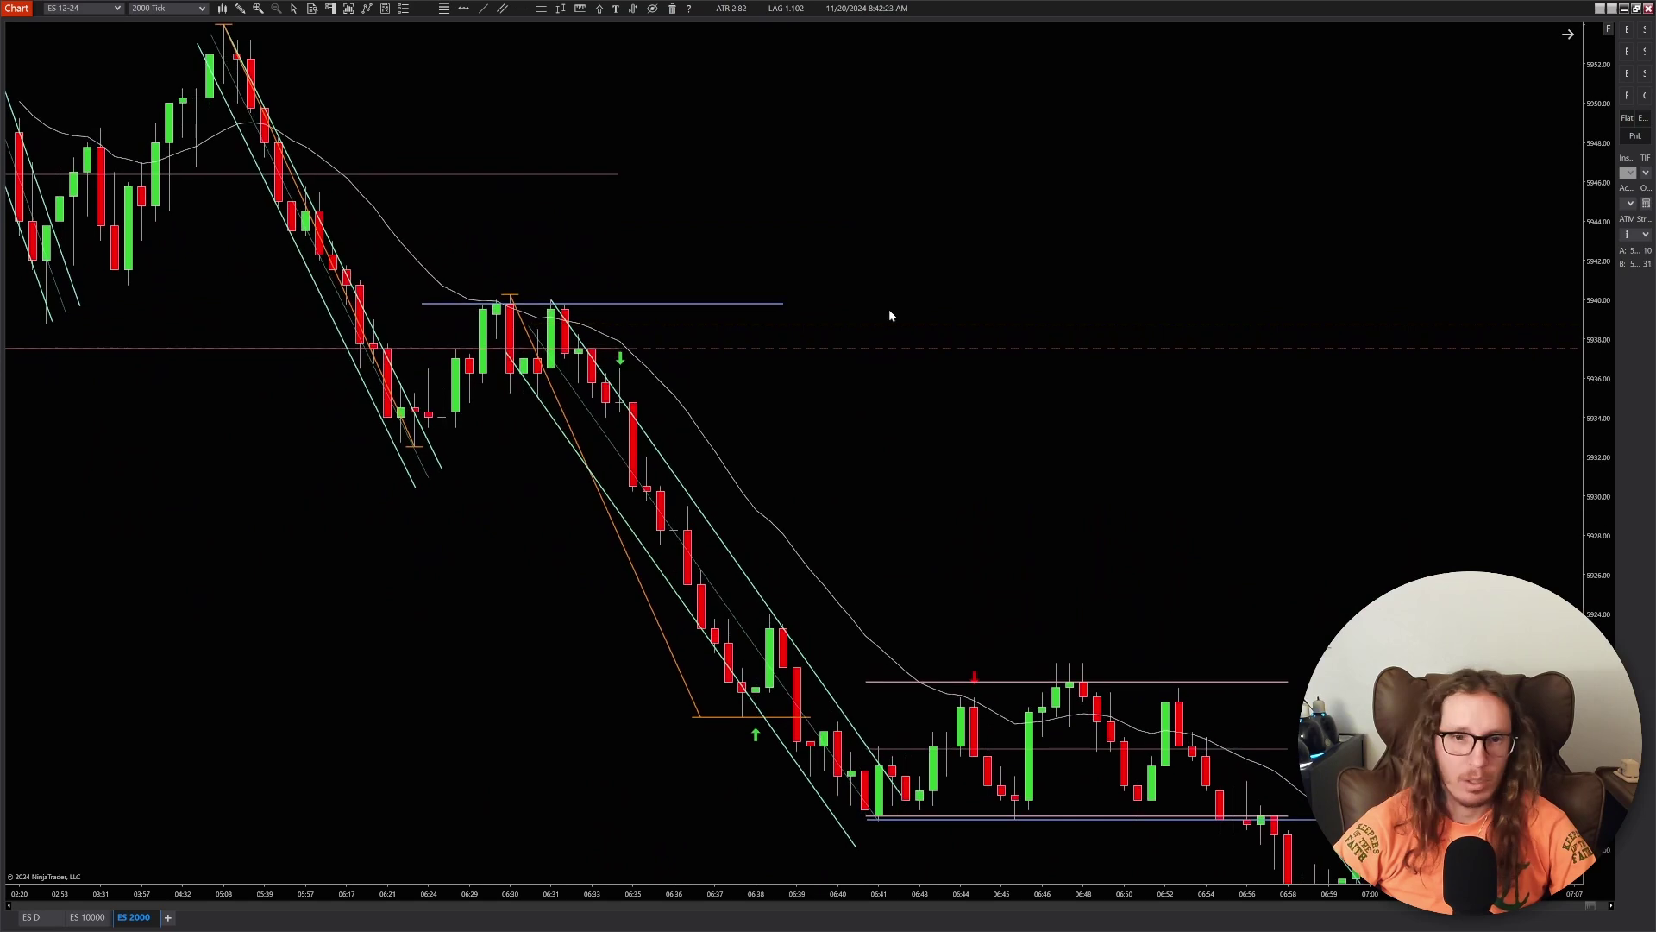
drag(889, 308, 1072, 387)
scroll(903, 449, up, 2)
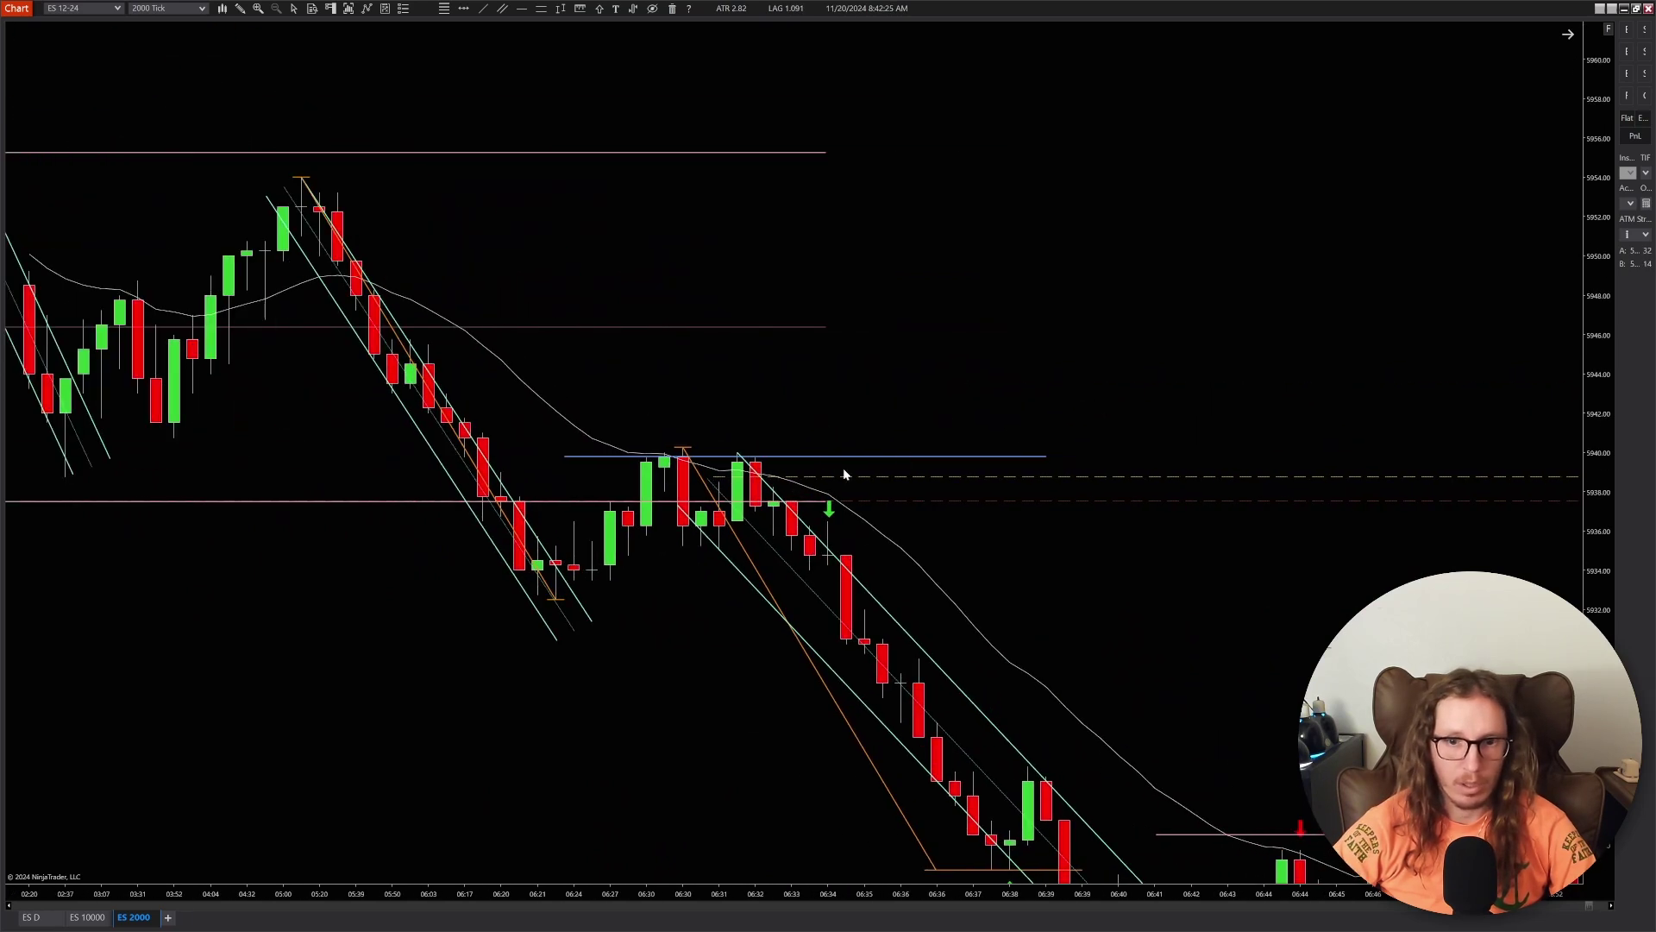
middle_click(827, 540)
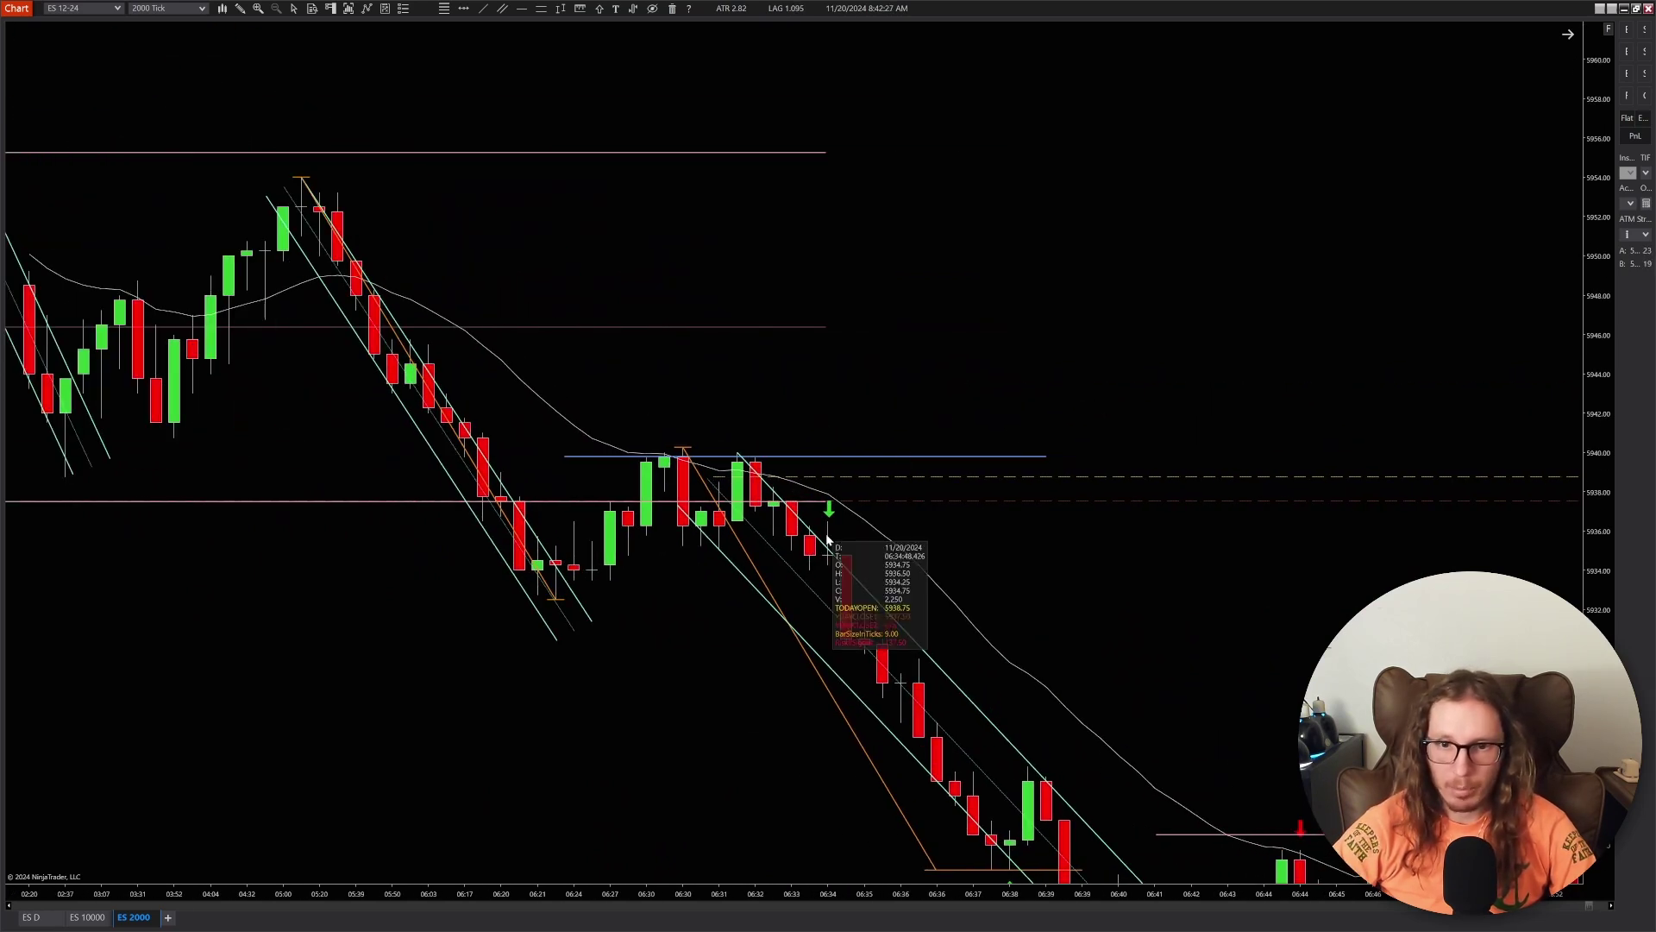
scroll(603, 251, up, 3)
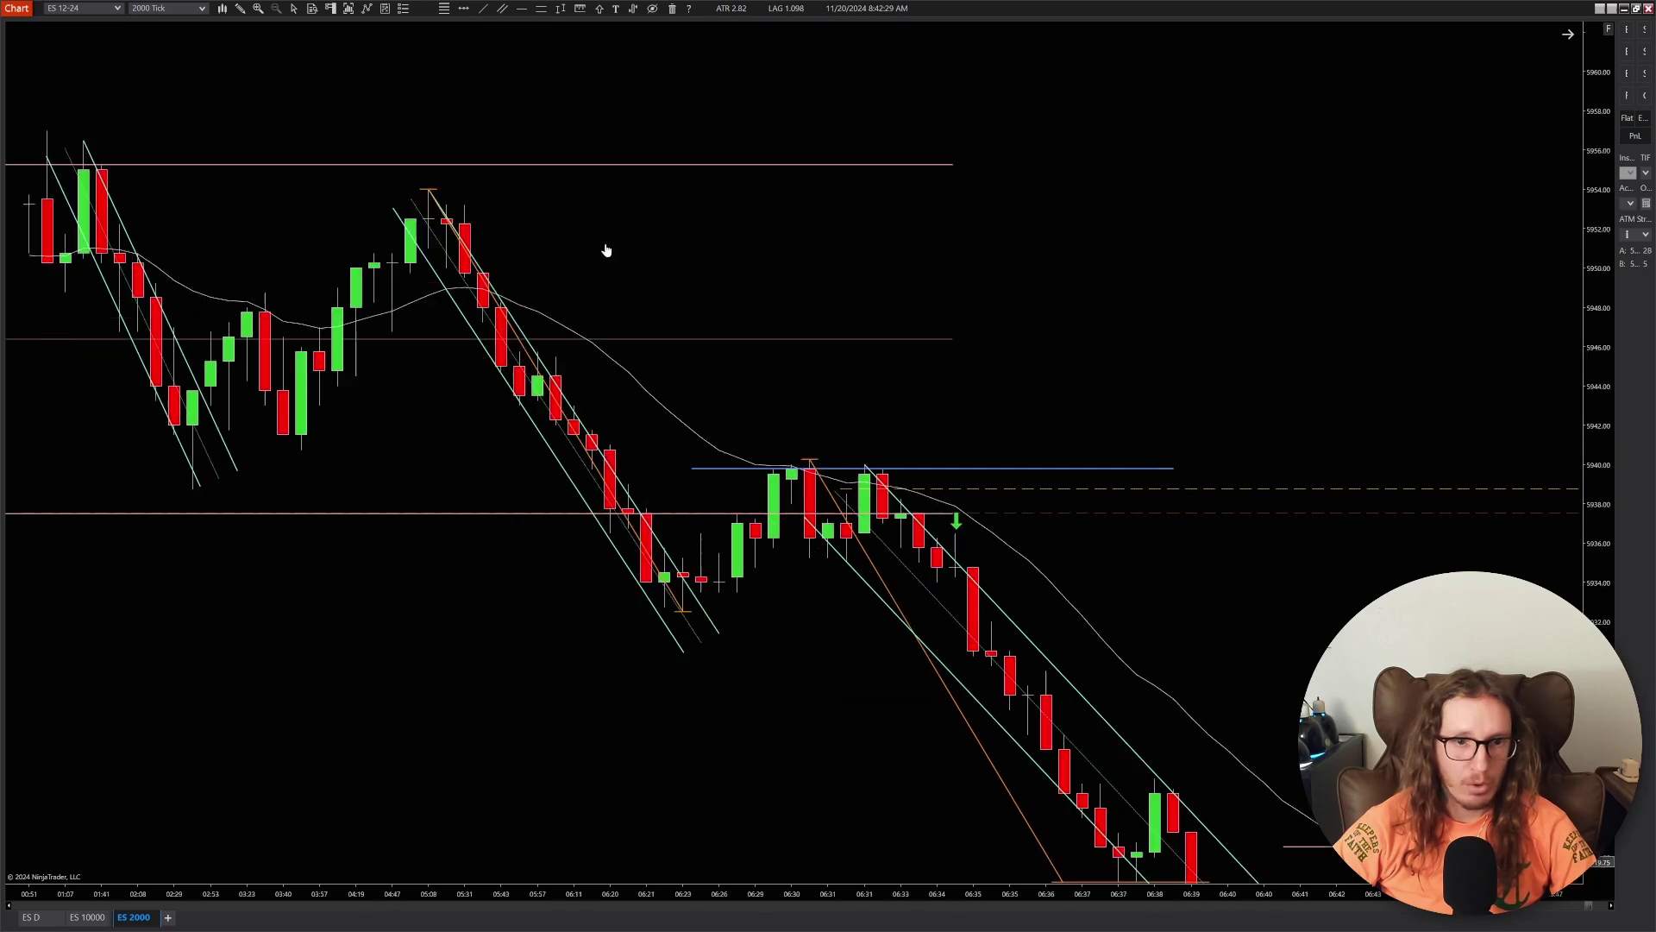
middle_click(526, 241)
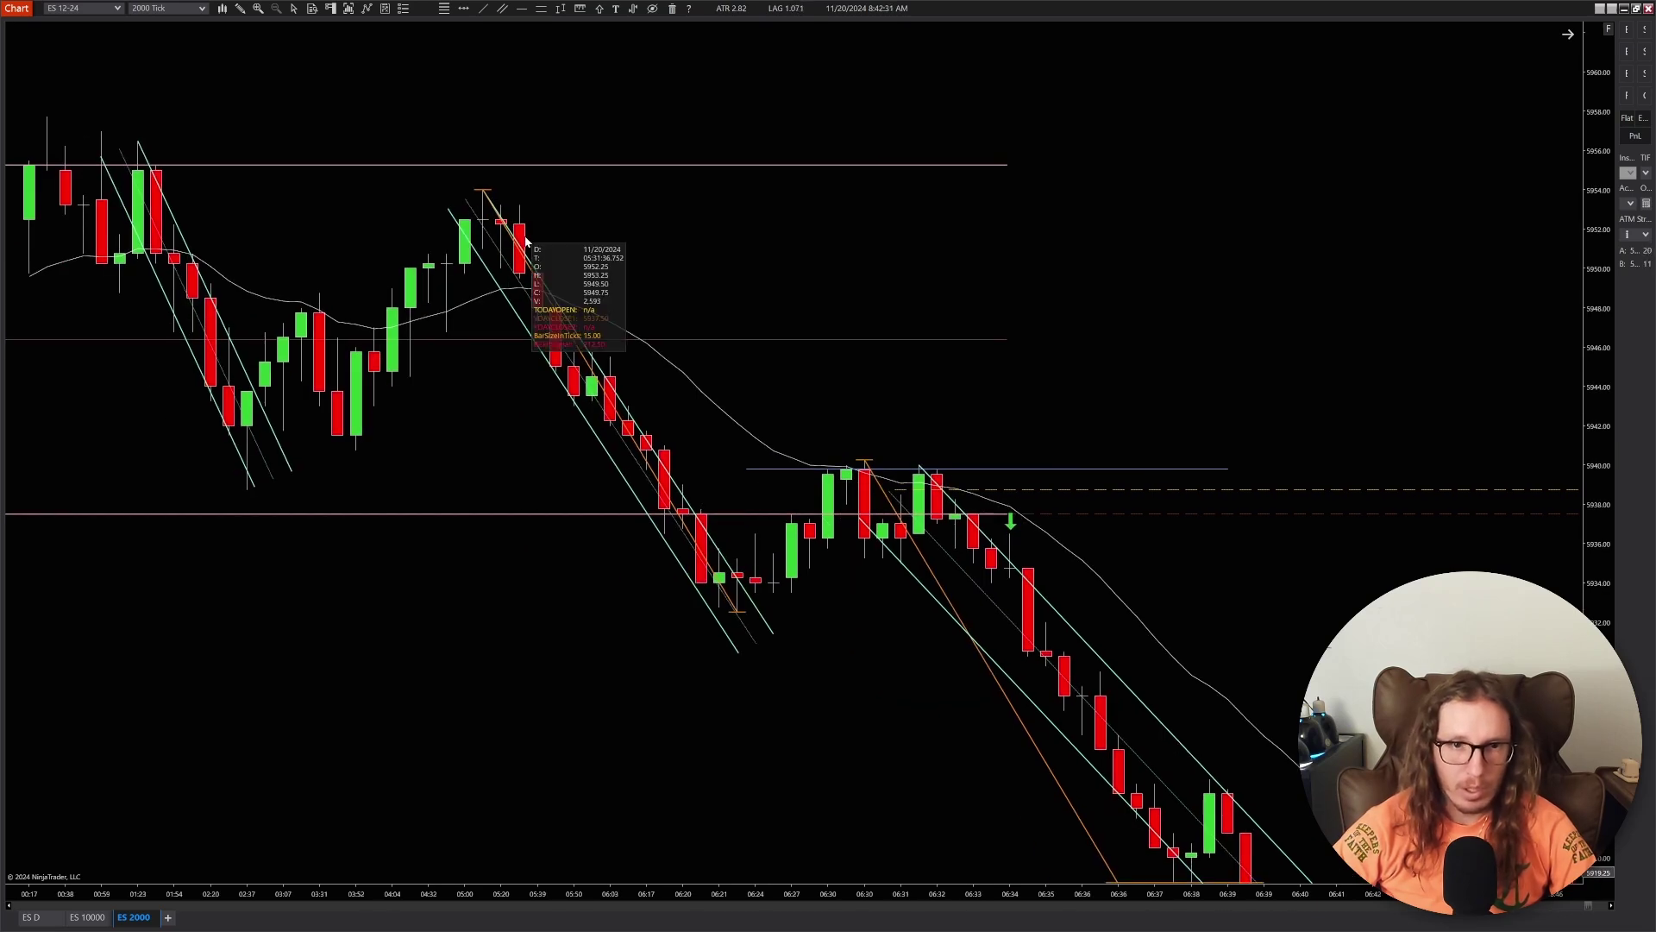
middle_click(477, 221)
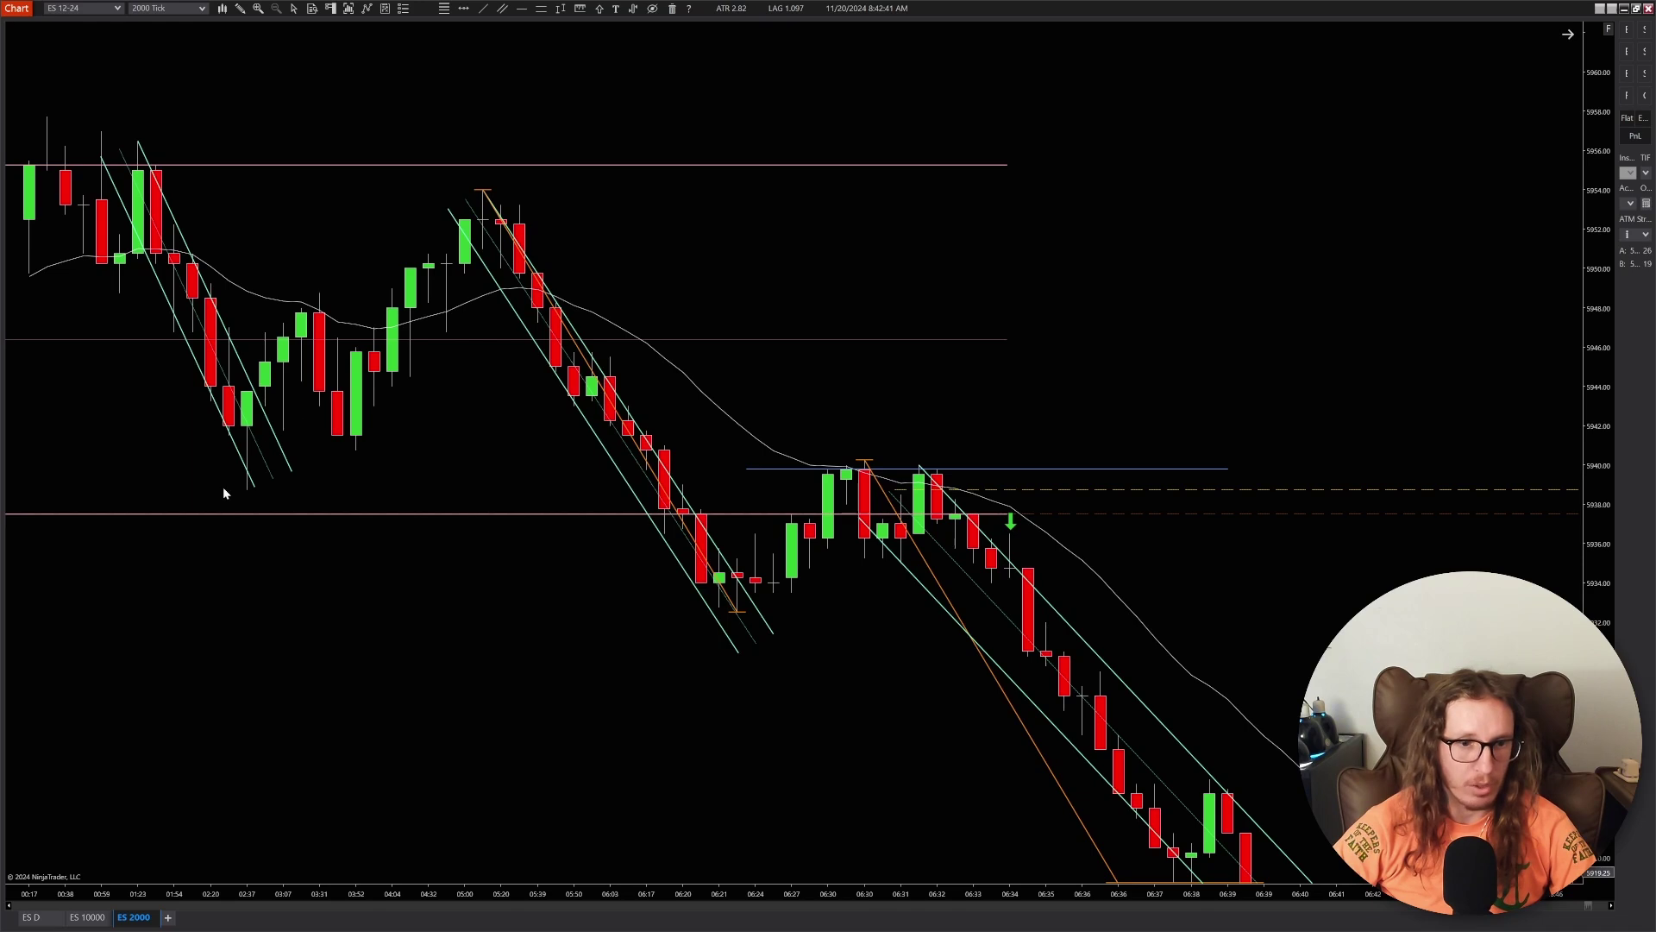
- Adjust the zoom on the steep selloff and shift slightly to include newer bars
scroll(509, 216, down, 1)
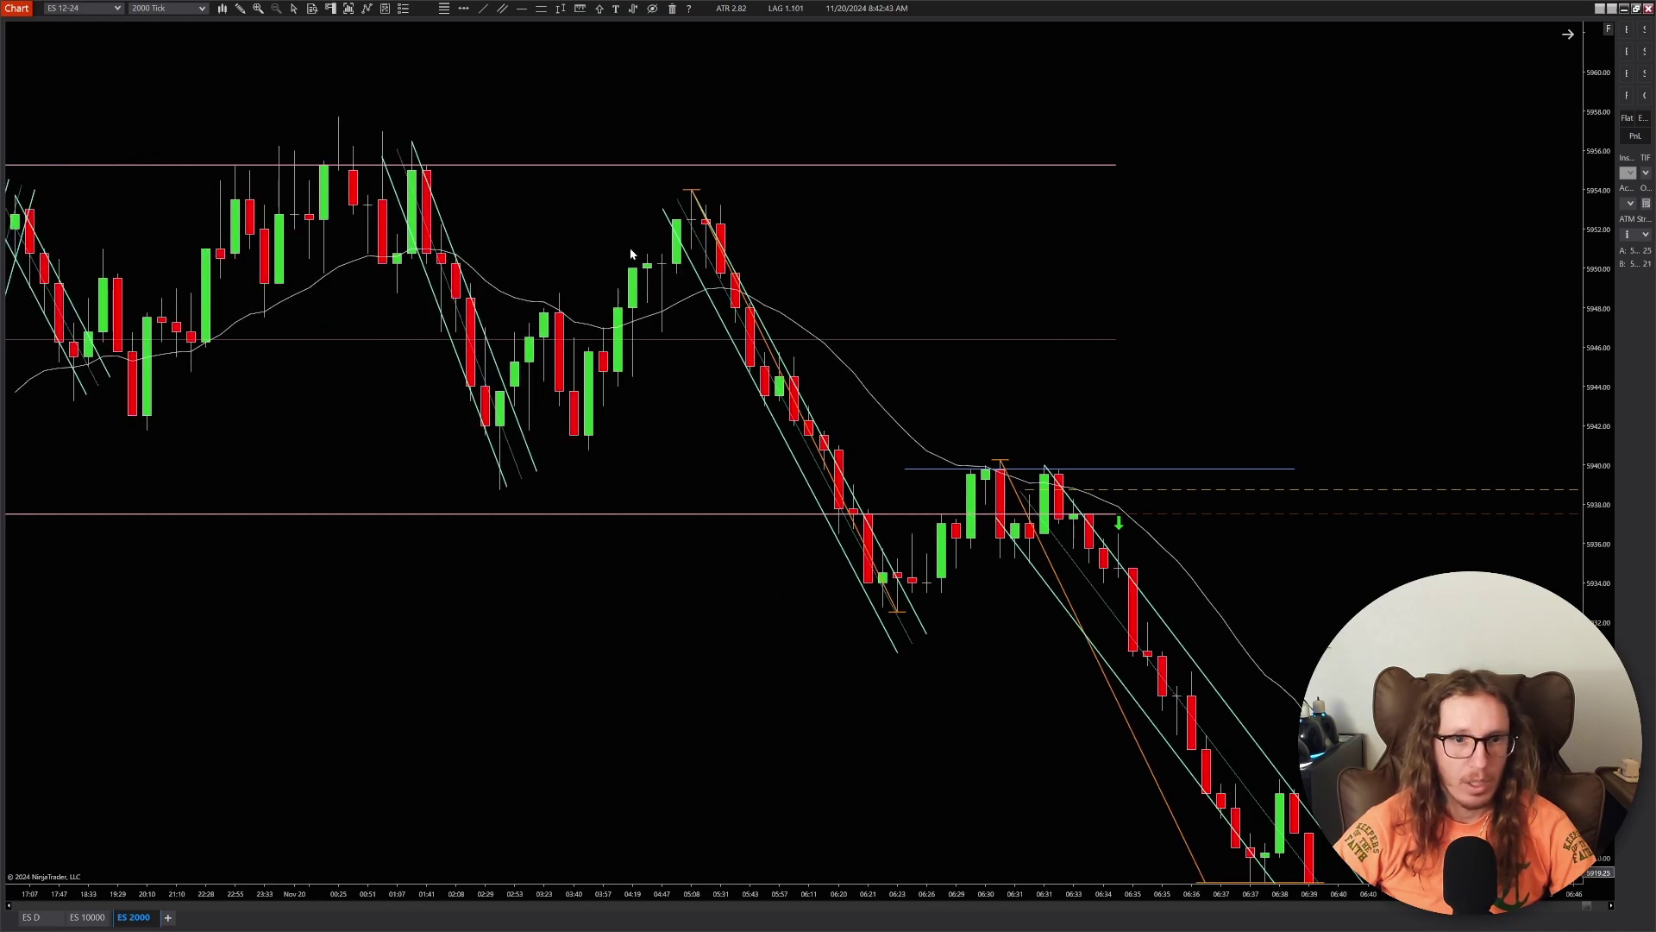
scroll(707, 258, down, 1)
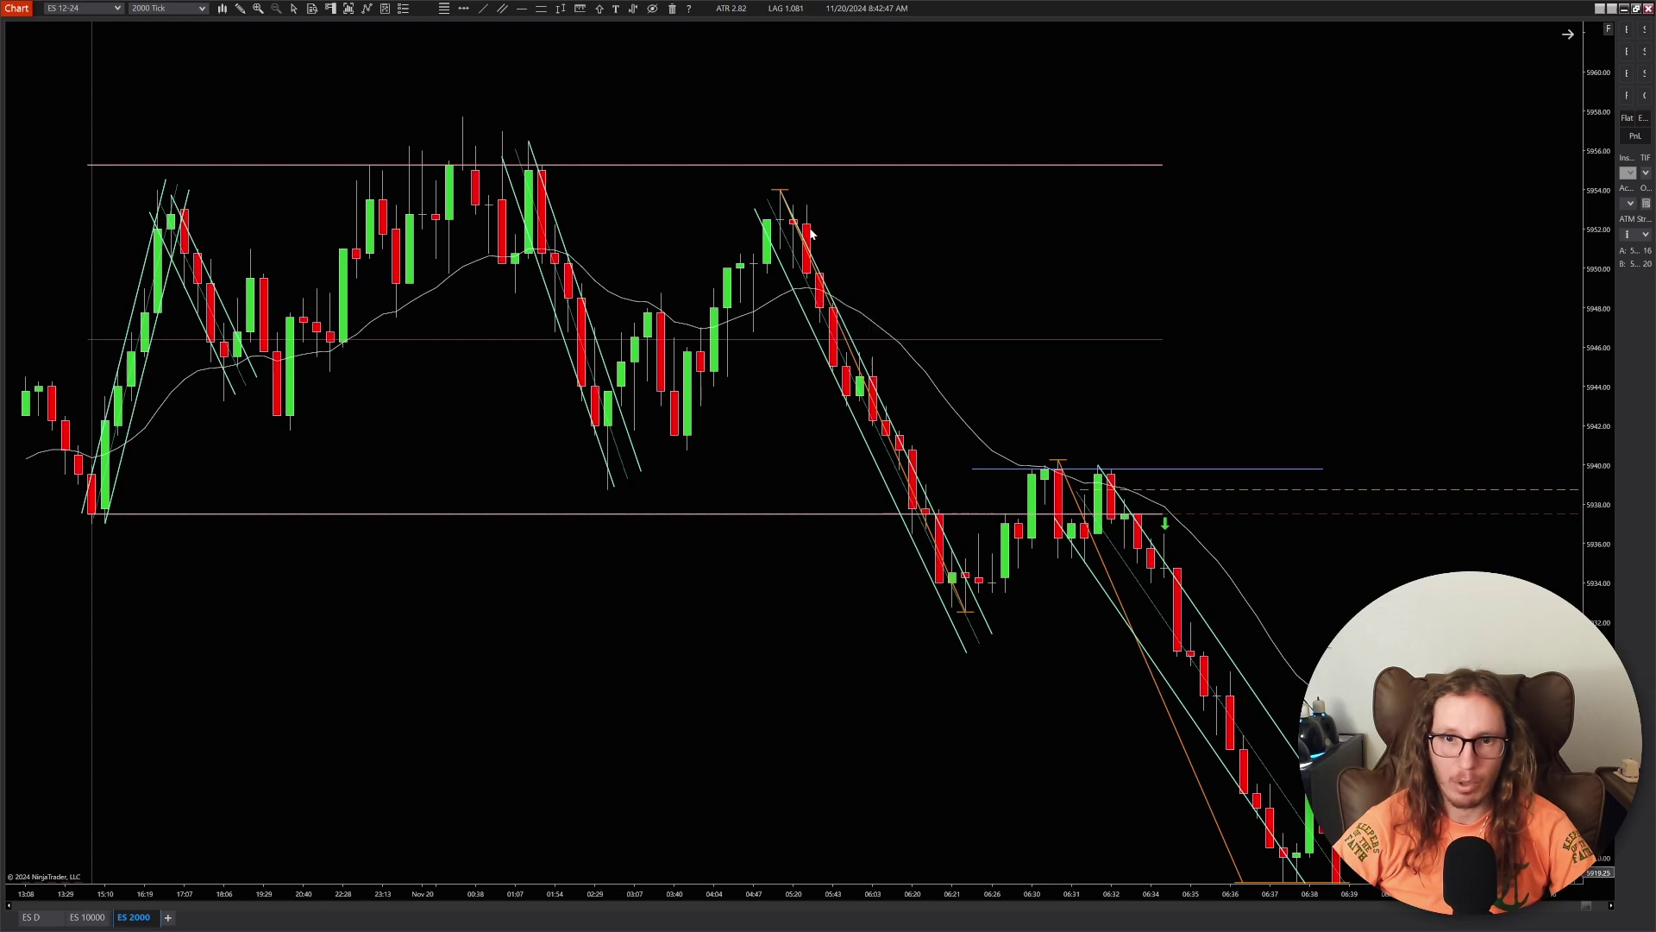
scroll(681, 287, up, 1)
scroll(682, 287, up, 1)
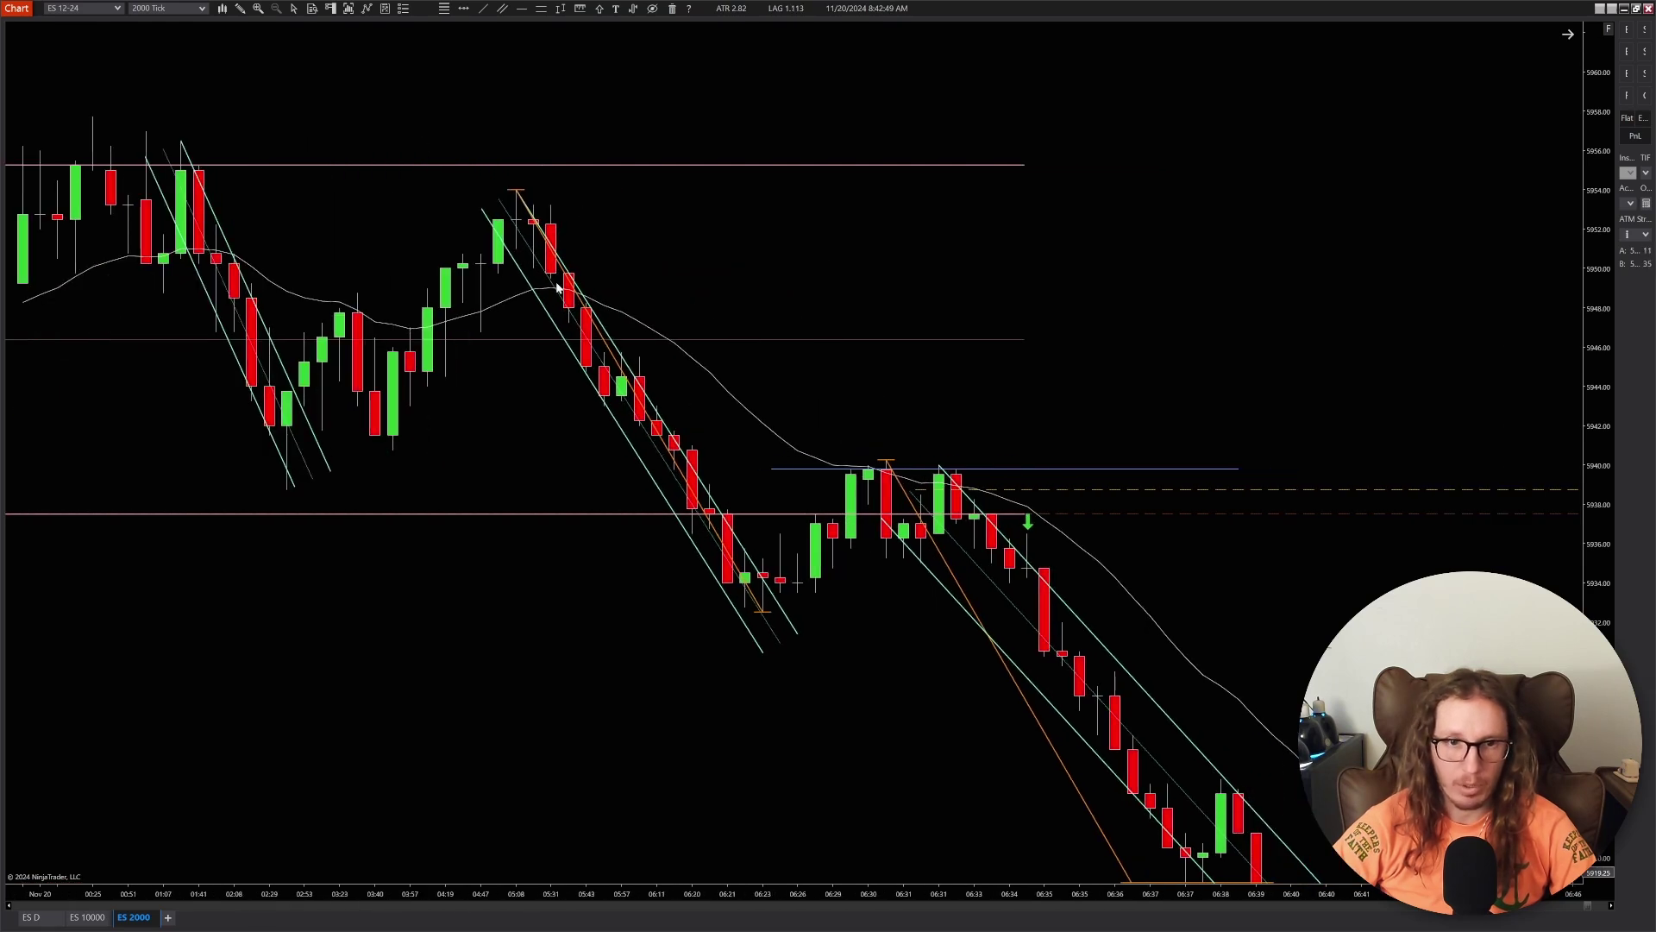
scroll(604, 254, down, 2)
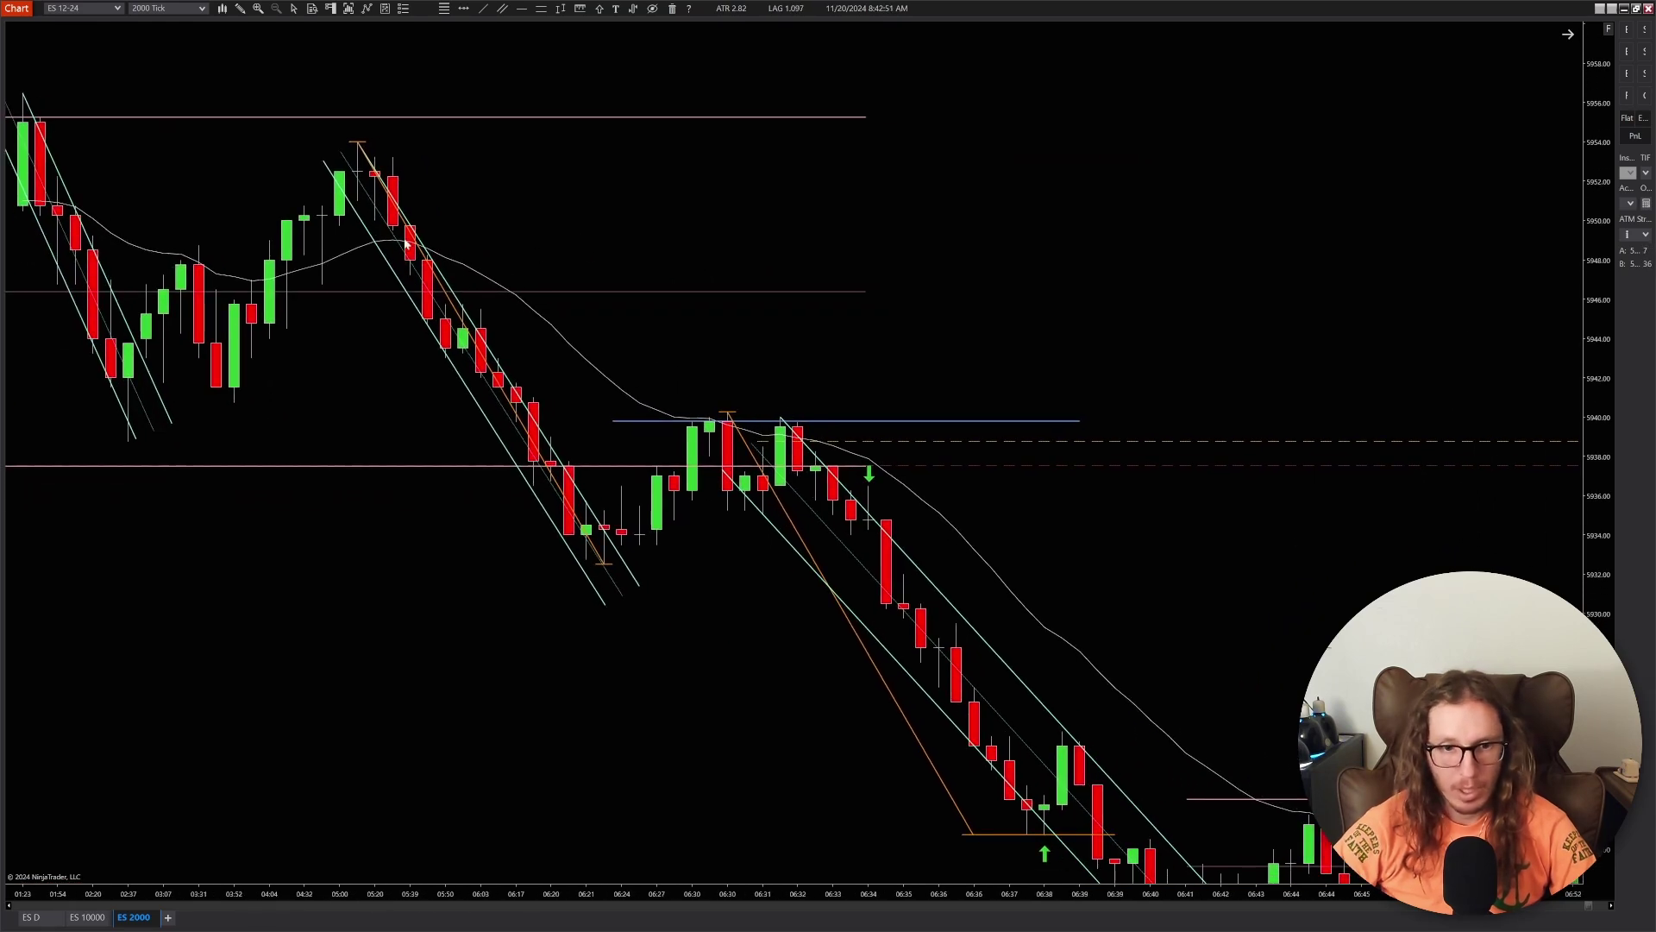
scroll(846, 263, down, 3)
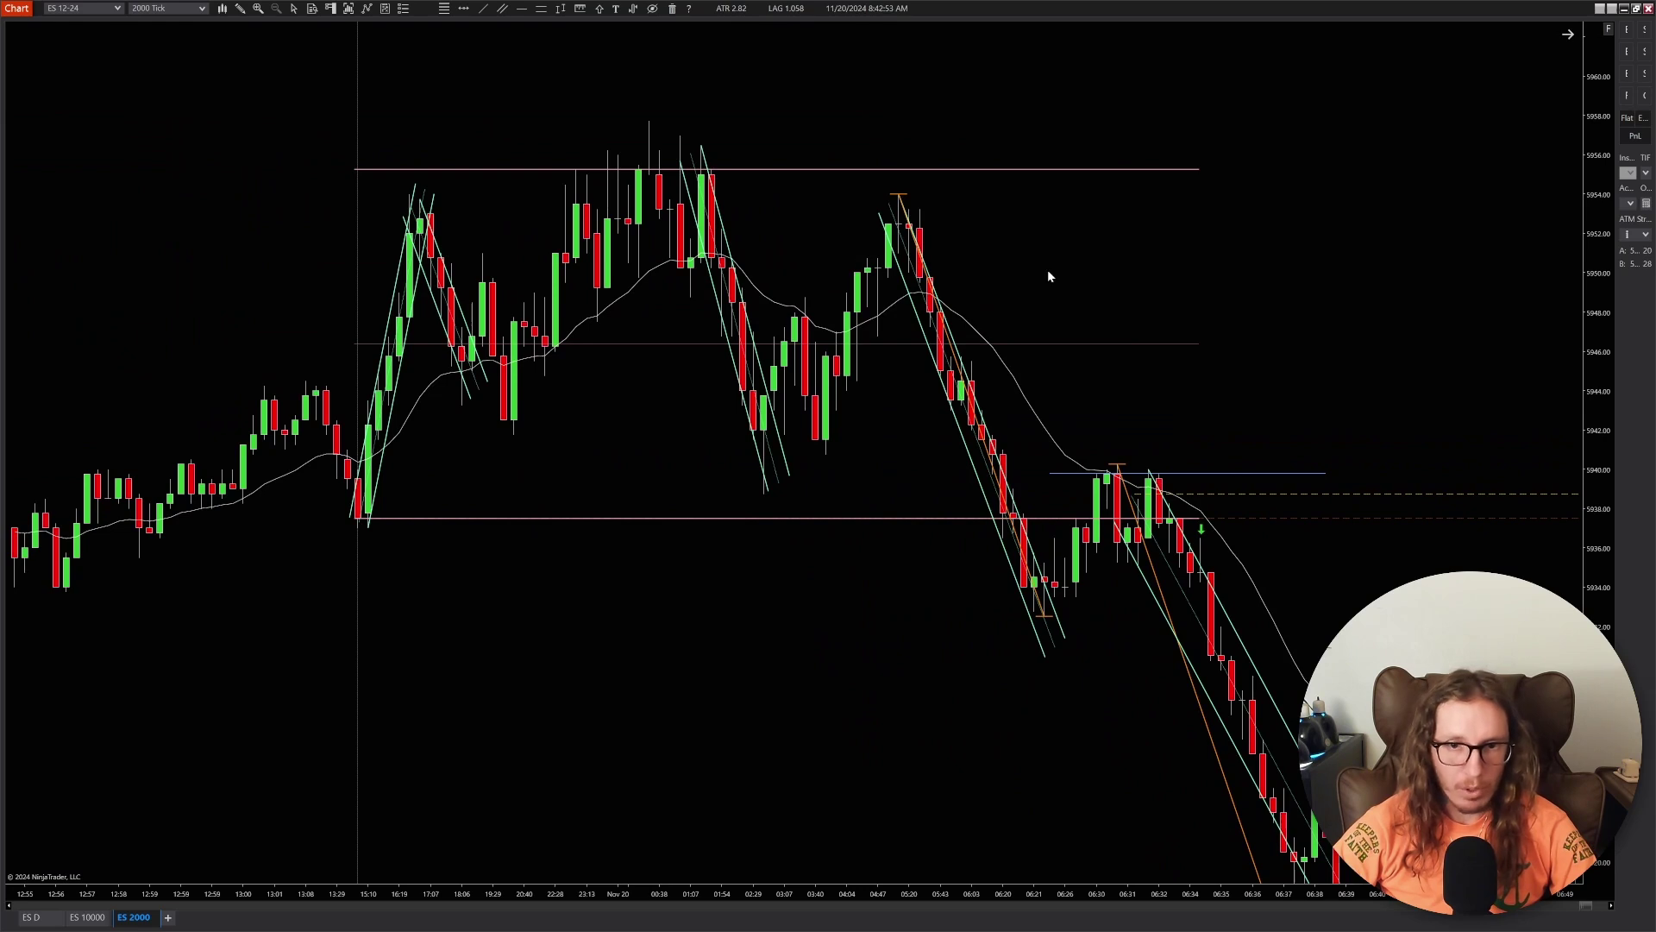
scroll(795, 298, up, 4)
drag(795, 299, 550, 207)
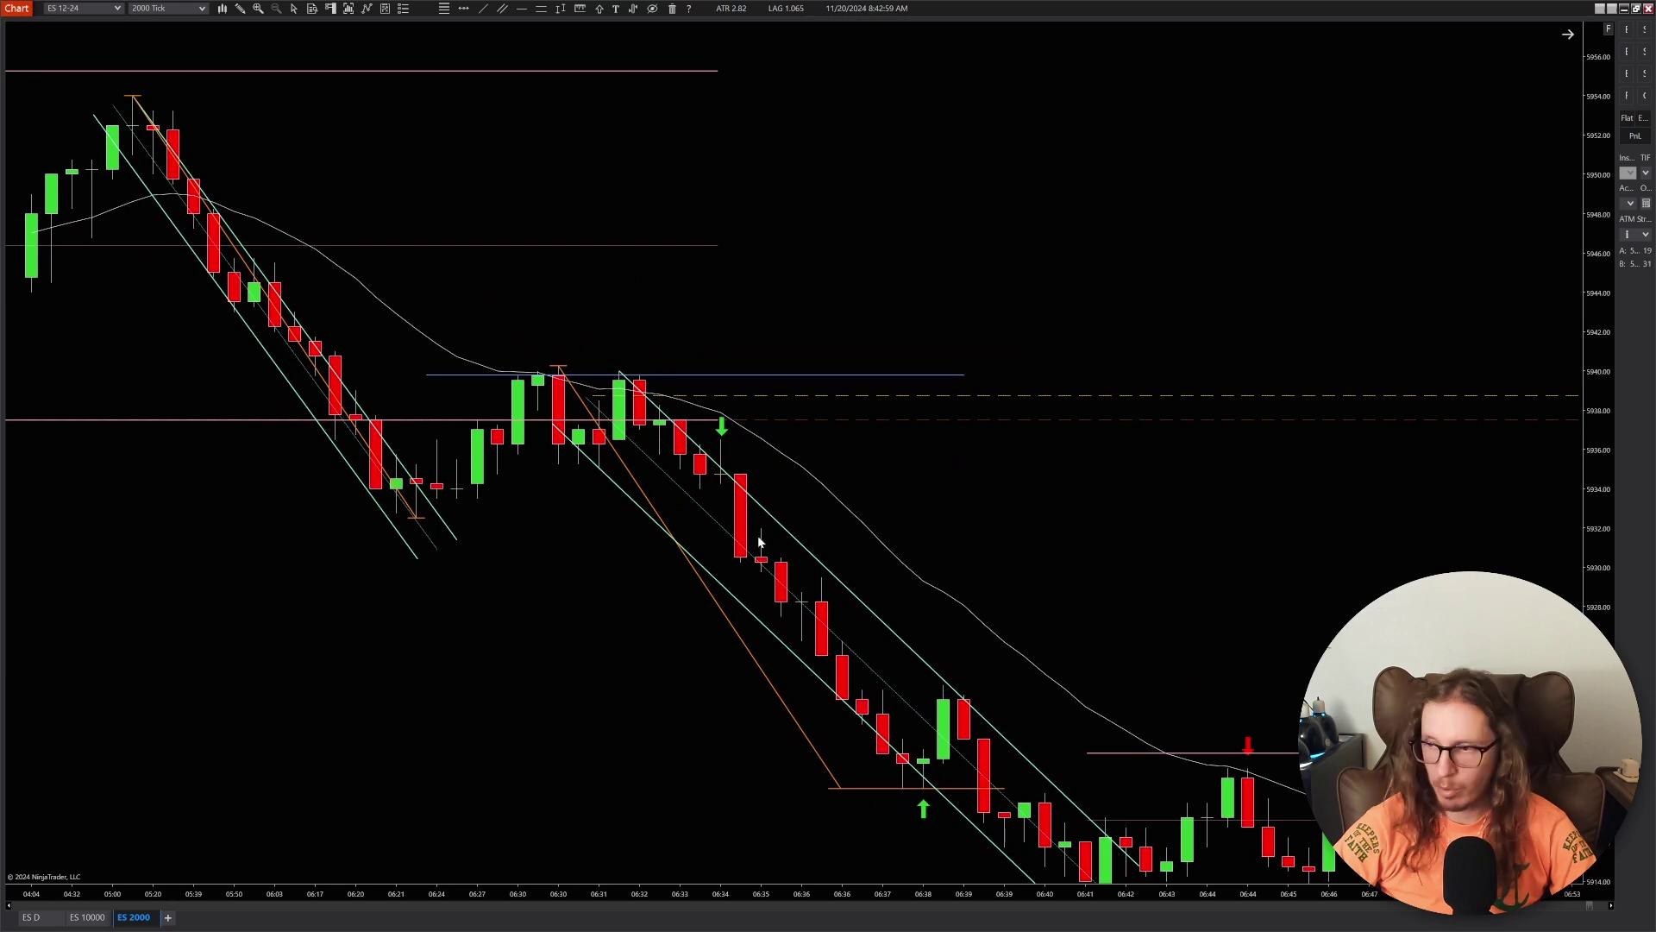
scroll(572, 699, up, 3)
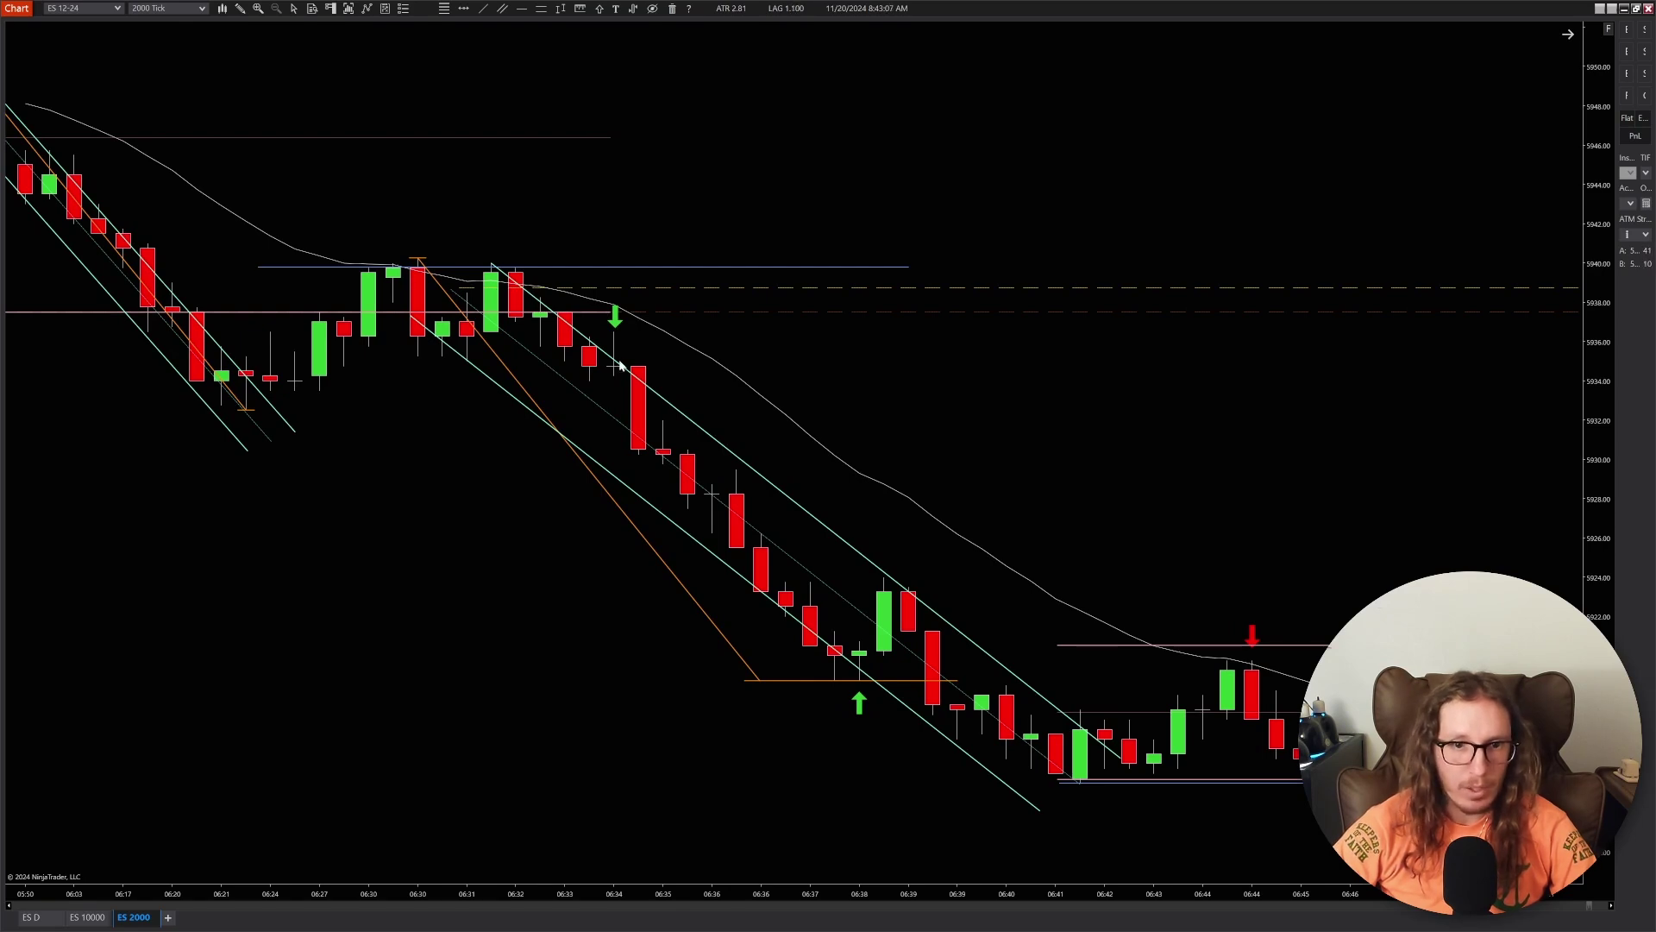
scroll(308, 399, up, 5)
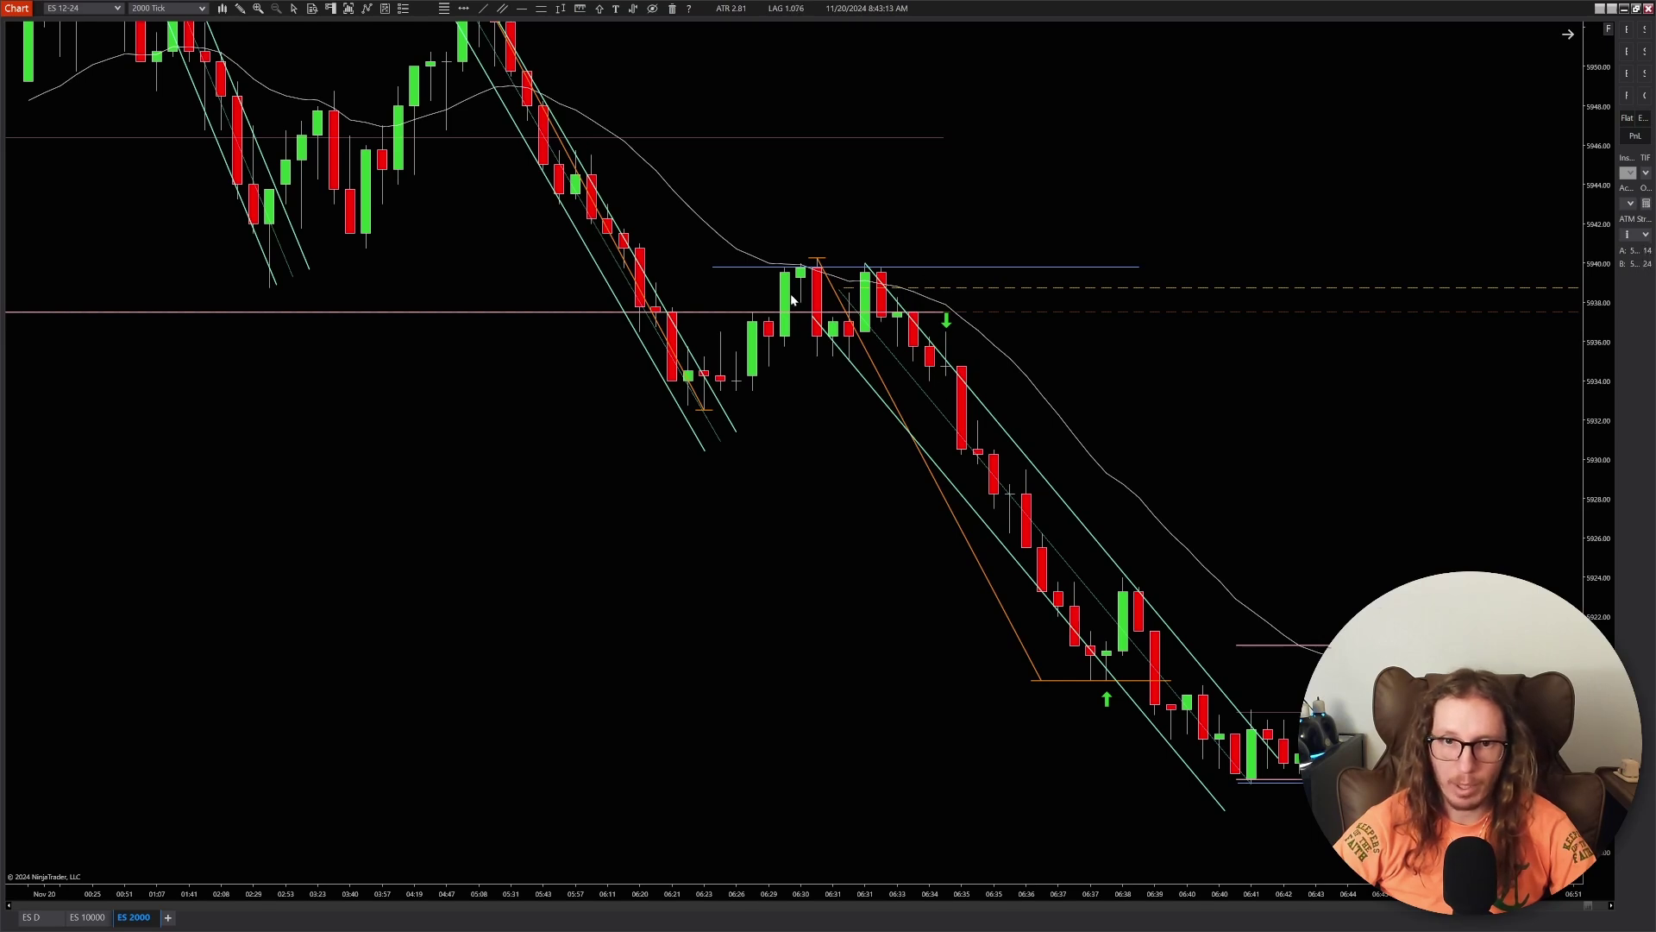
scroll(844, 350, up, 3)
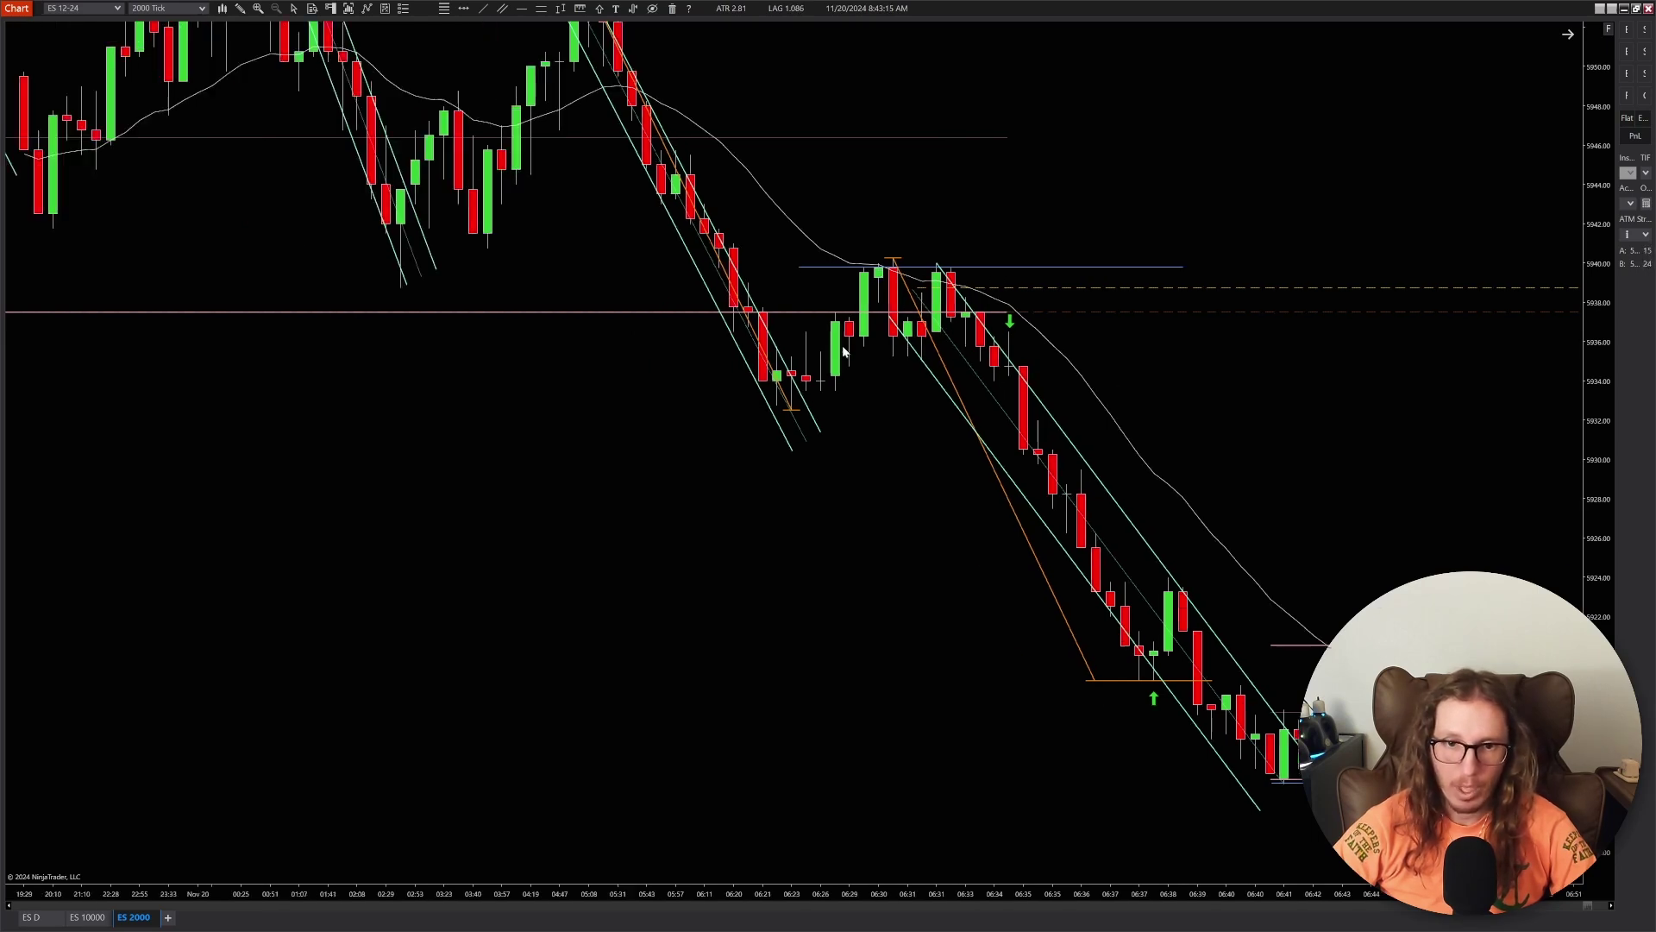
- Pan to the later selloff bars and the sideways range that follows
drag(1190, 178, 946, 284)
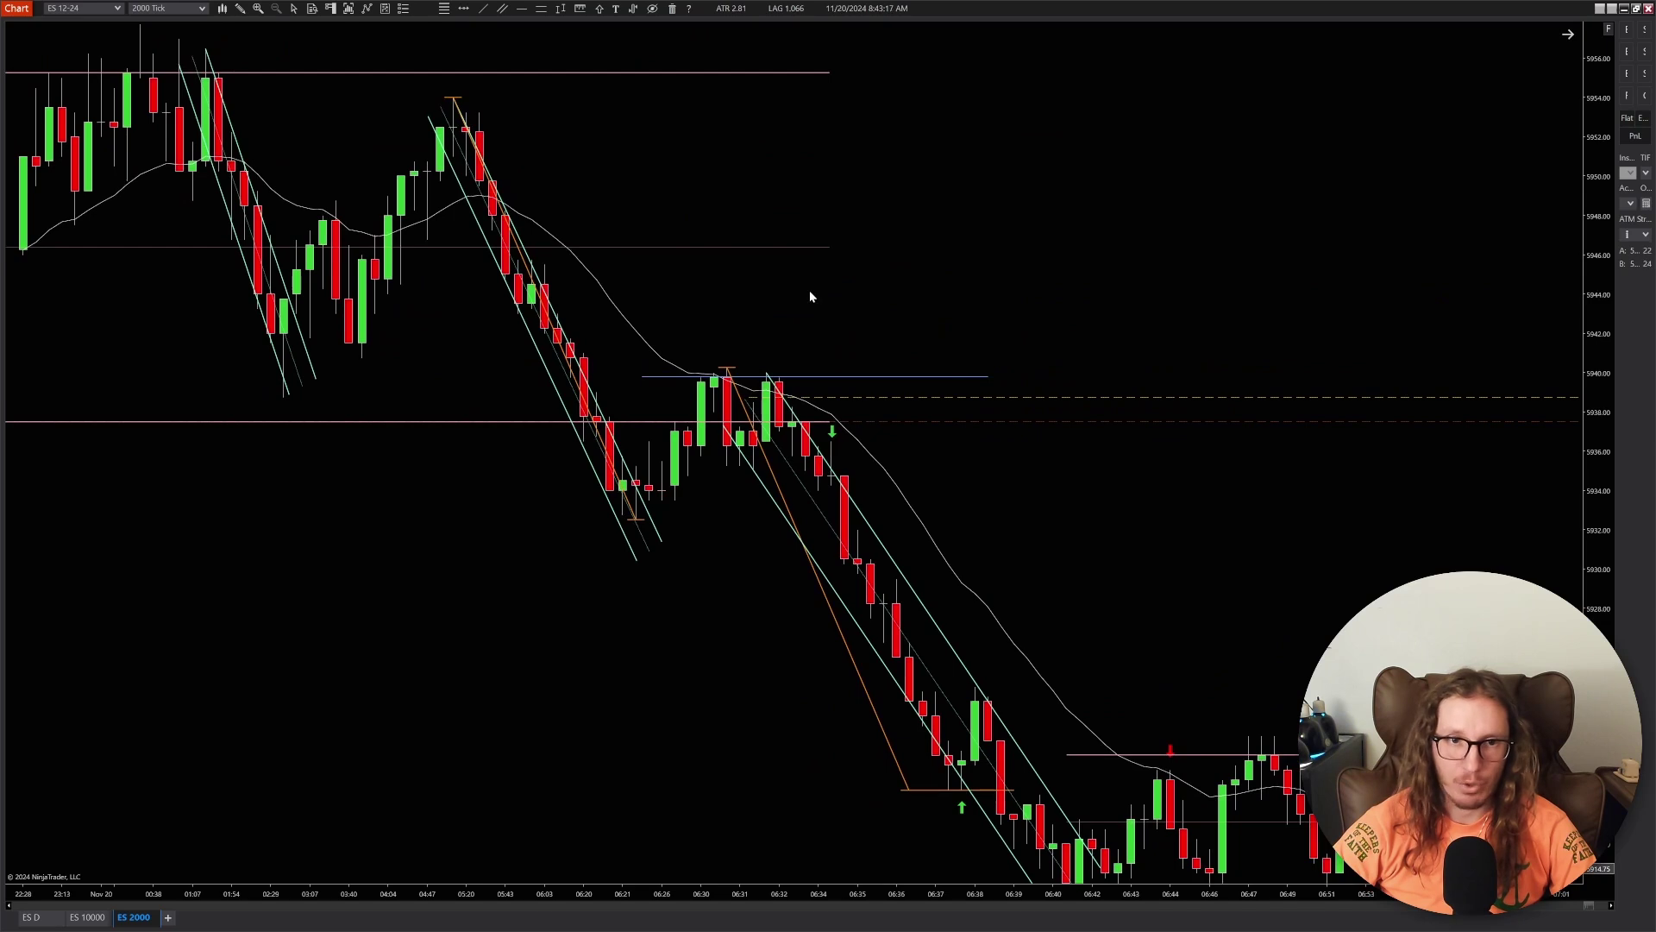
scroll(741, 543, up, 1)
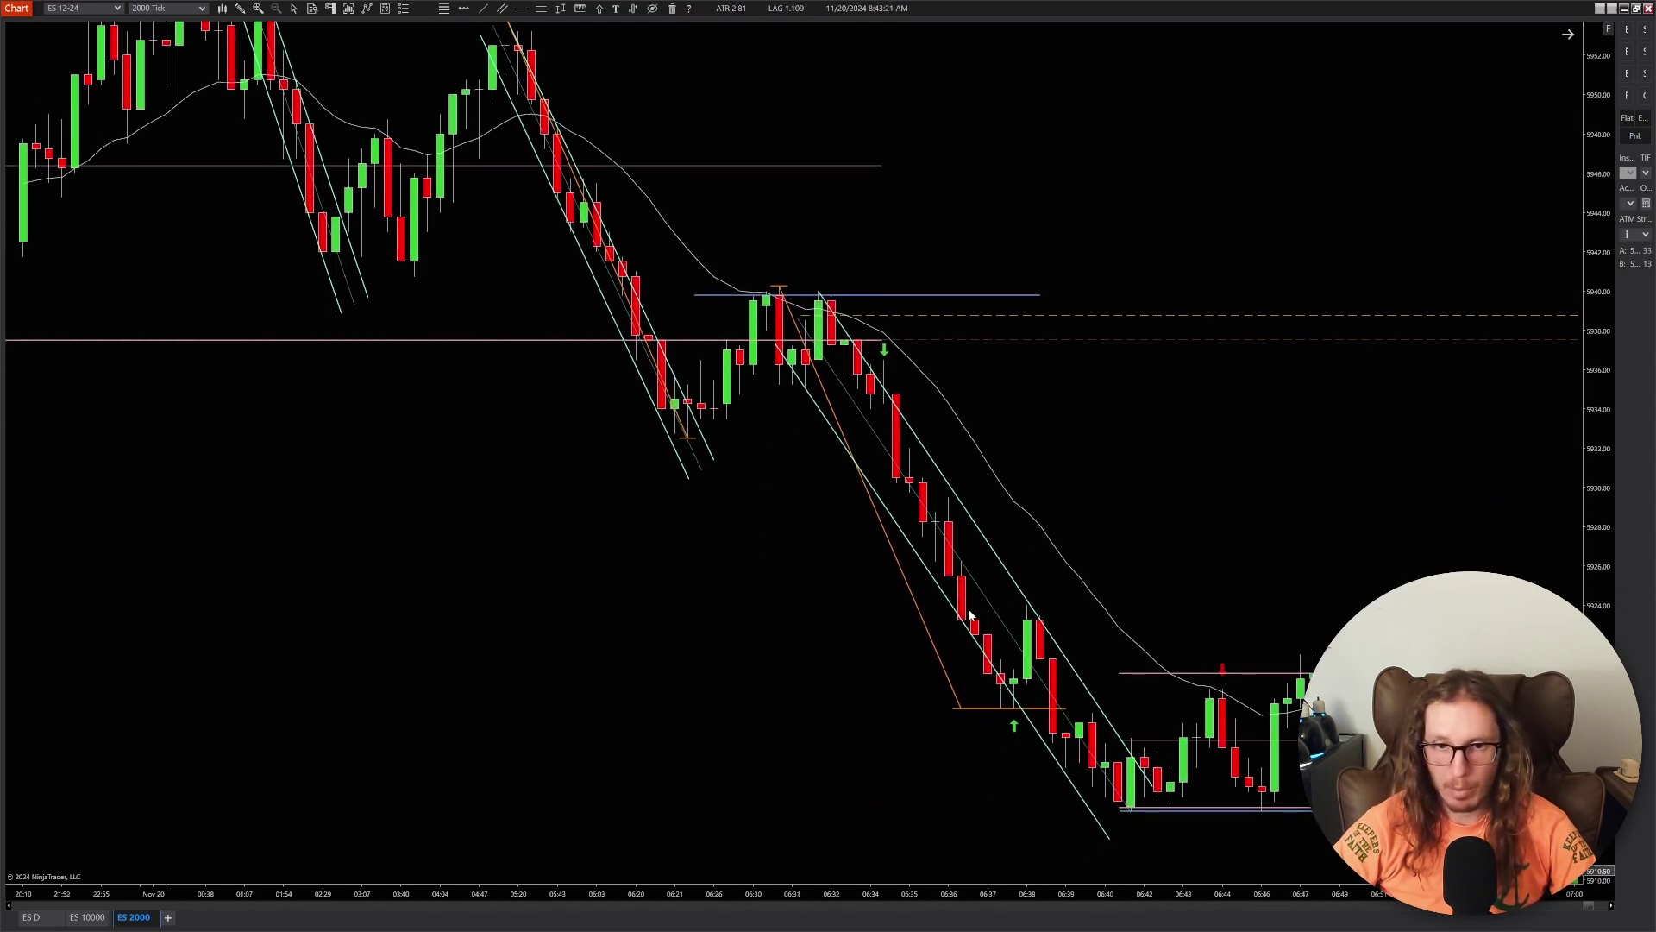
scroll(815, 640, down, 3)
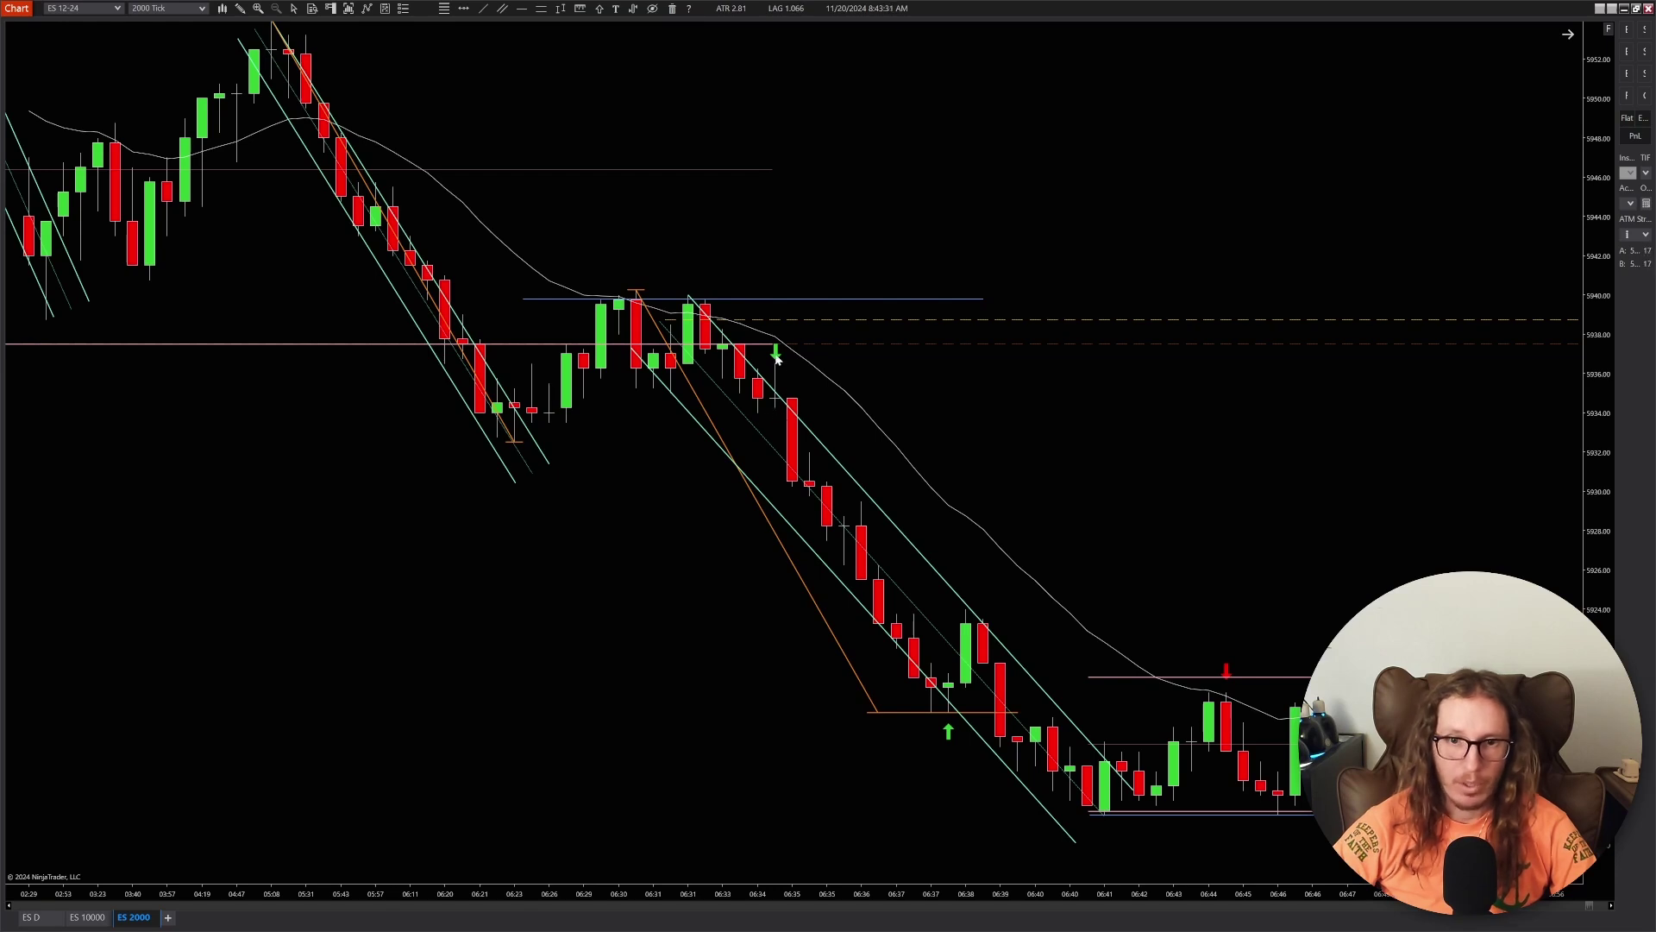
ctrl+scroll(915, 371, up, 2)
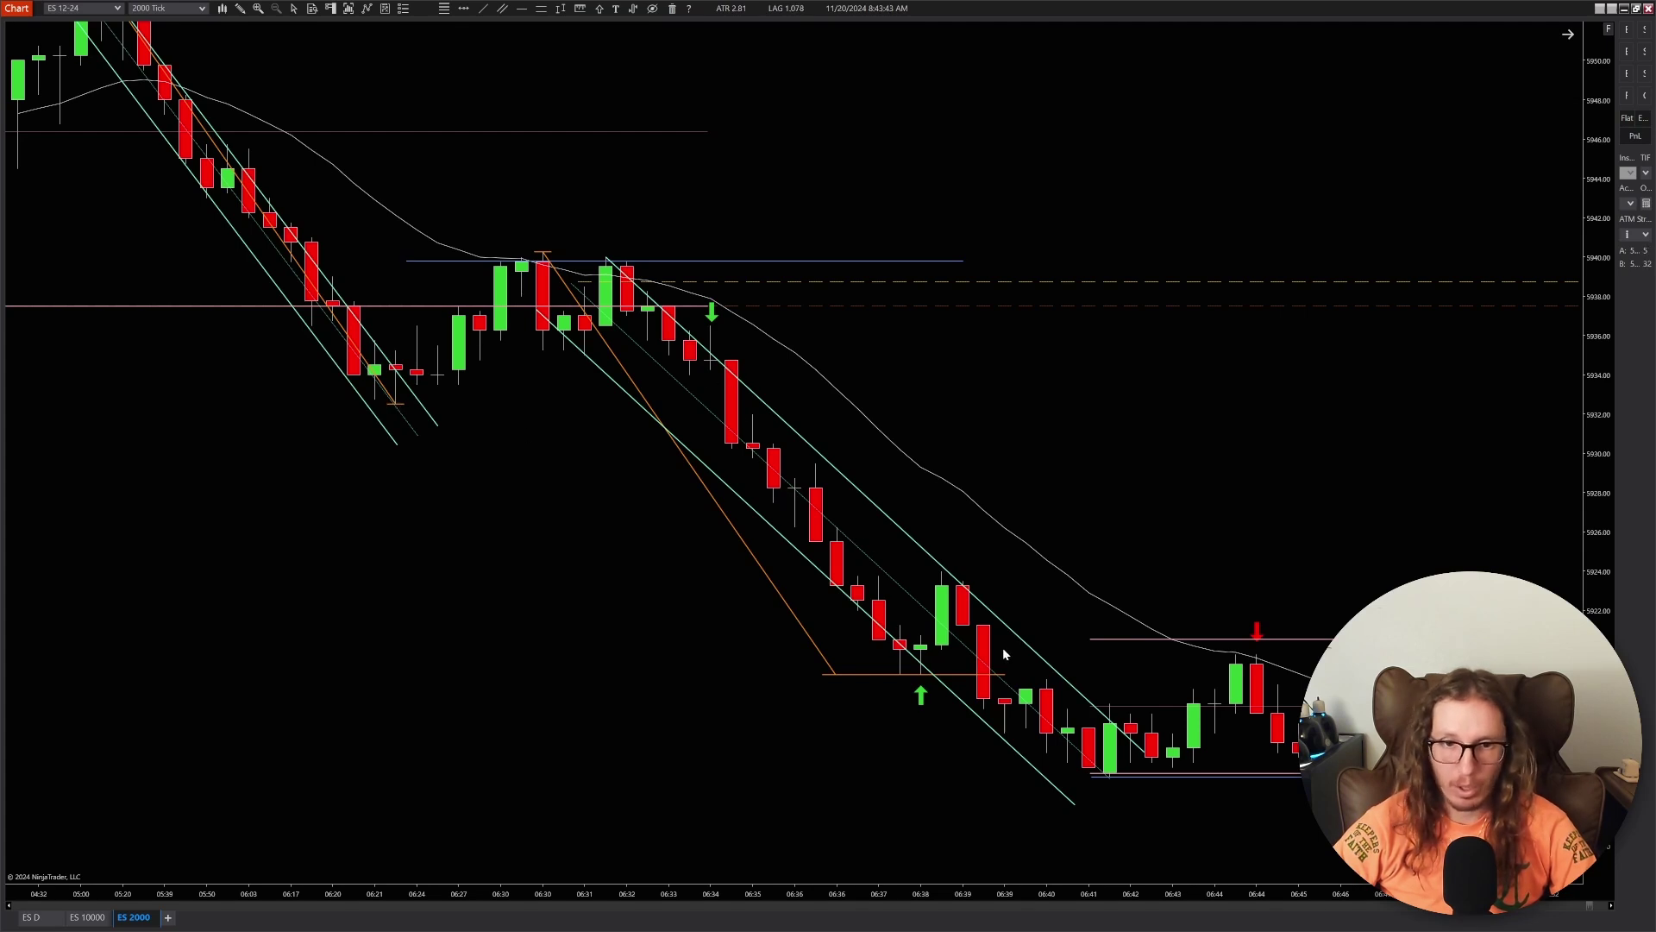
scroll(709, 371, right, 3)
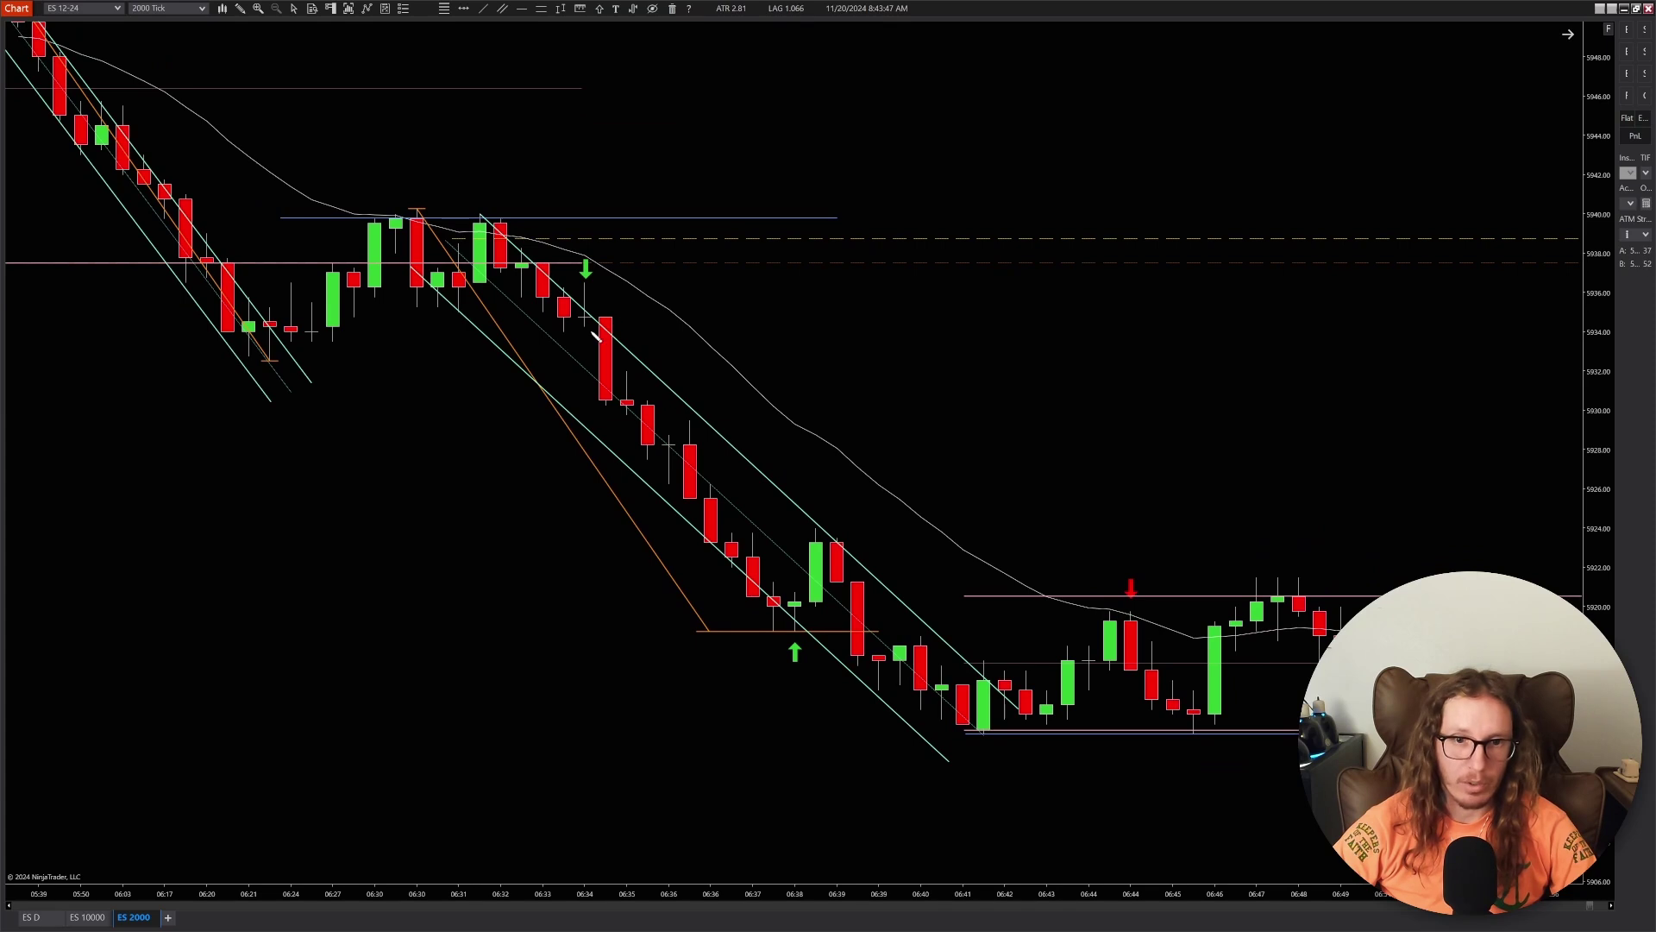
mouse_move(586, 333)
mouse_down()
mouse_move(710, 483)
mouse_move(799, 638)
mouse_move(777, 599)
mouse_move(815, 594)
mouse_up()
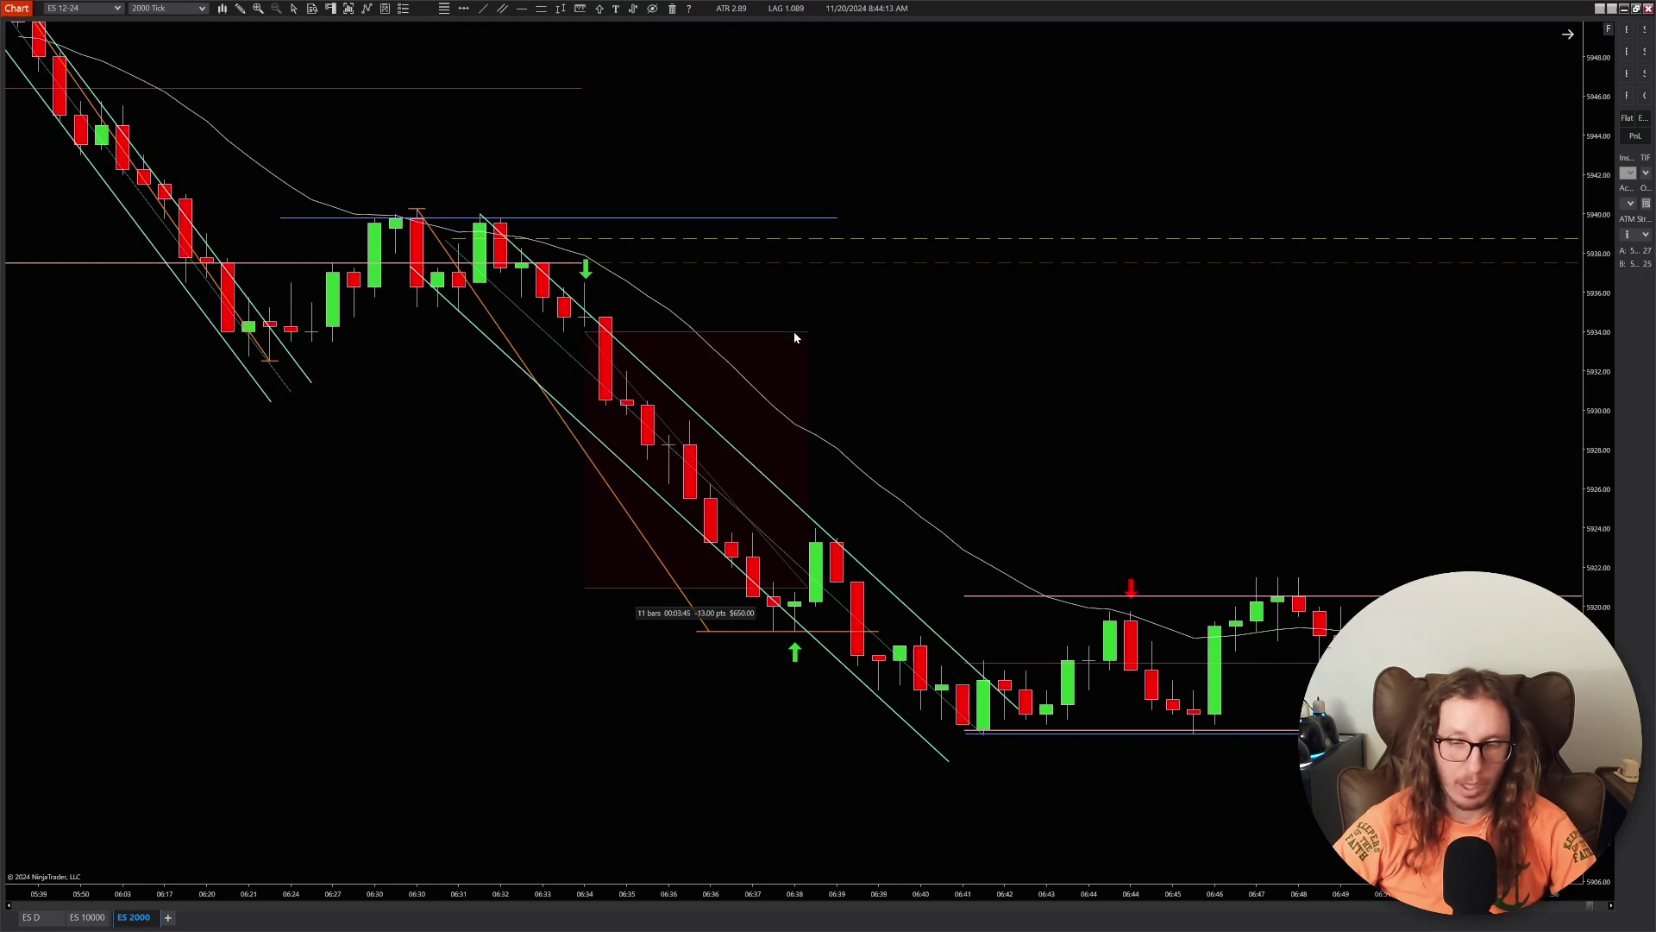
drag(801, 600, 796, 584)
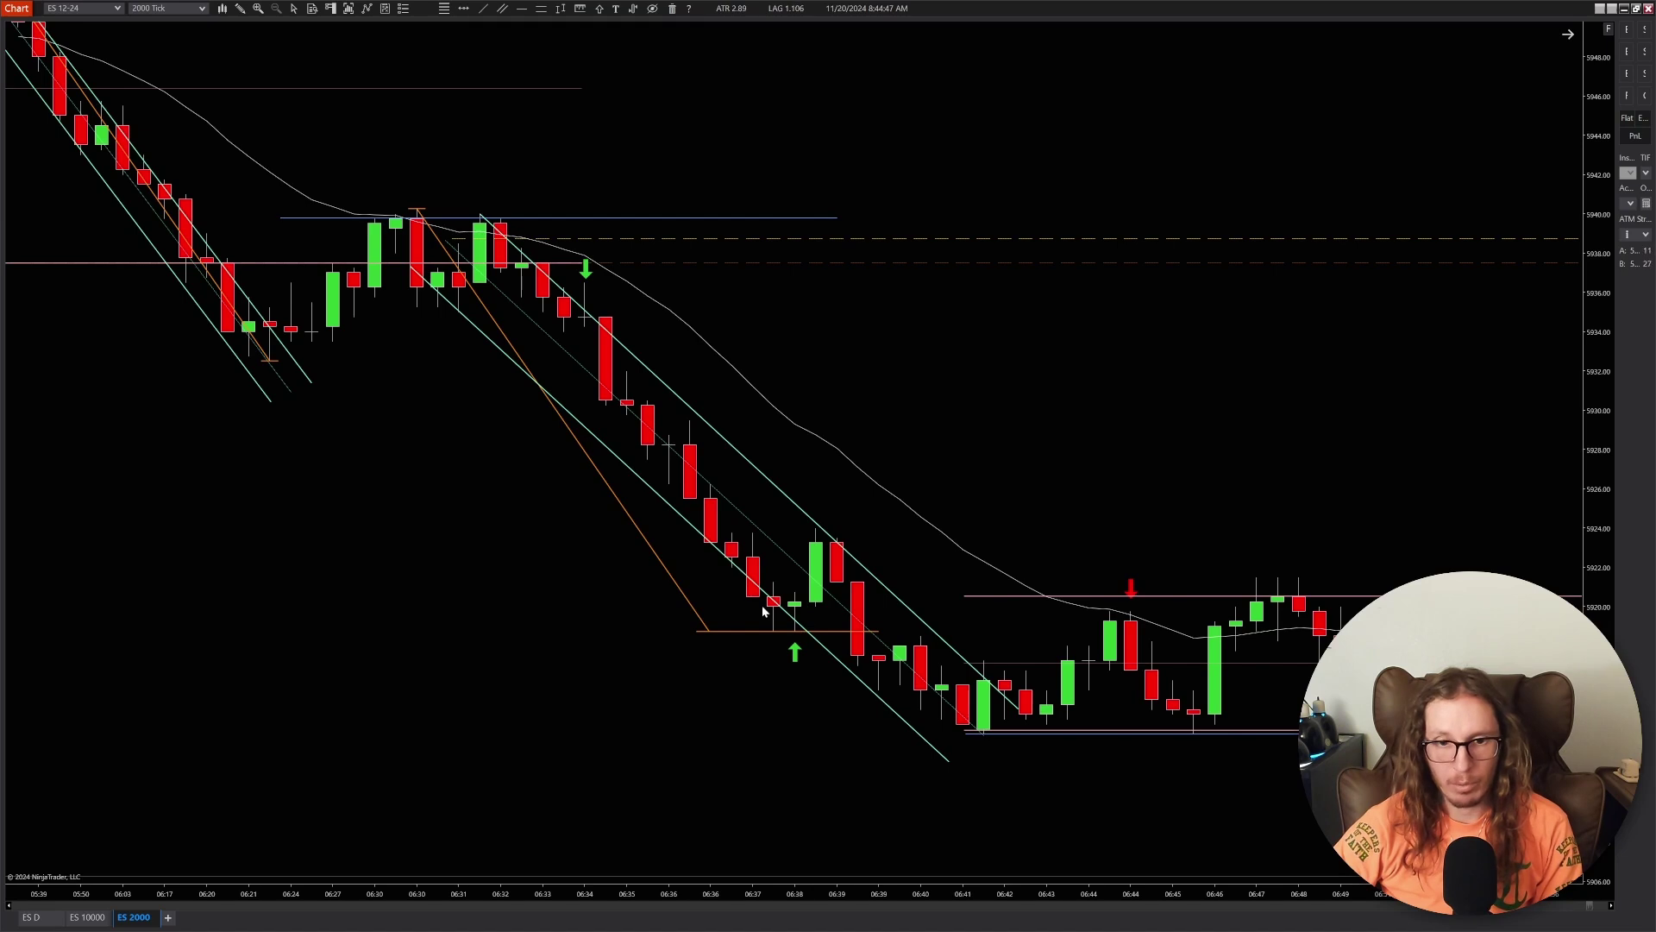
- Drag the descending channel's lower line down so it sits below the selloff lows
click(673, 513)
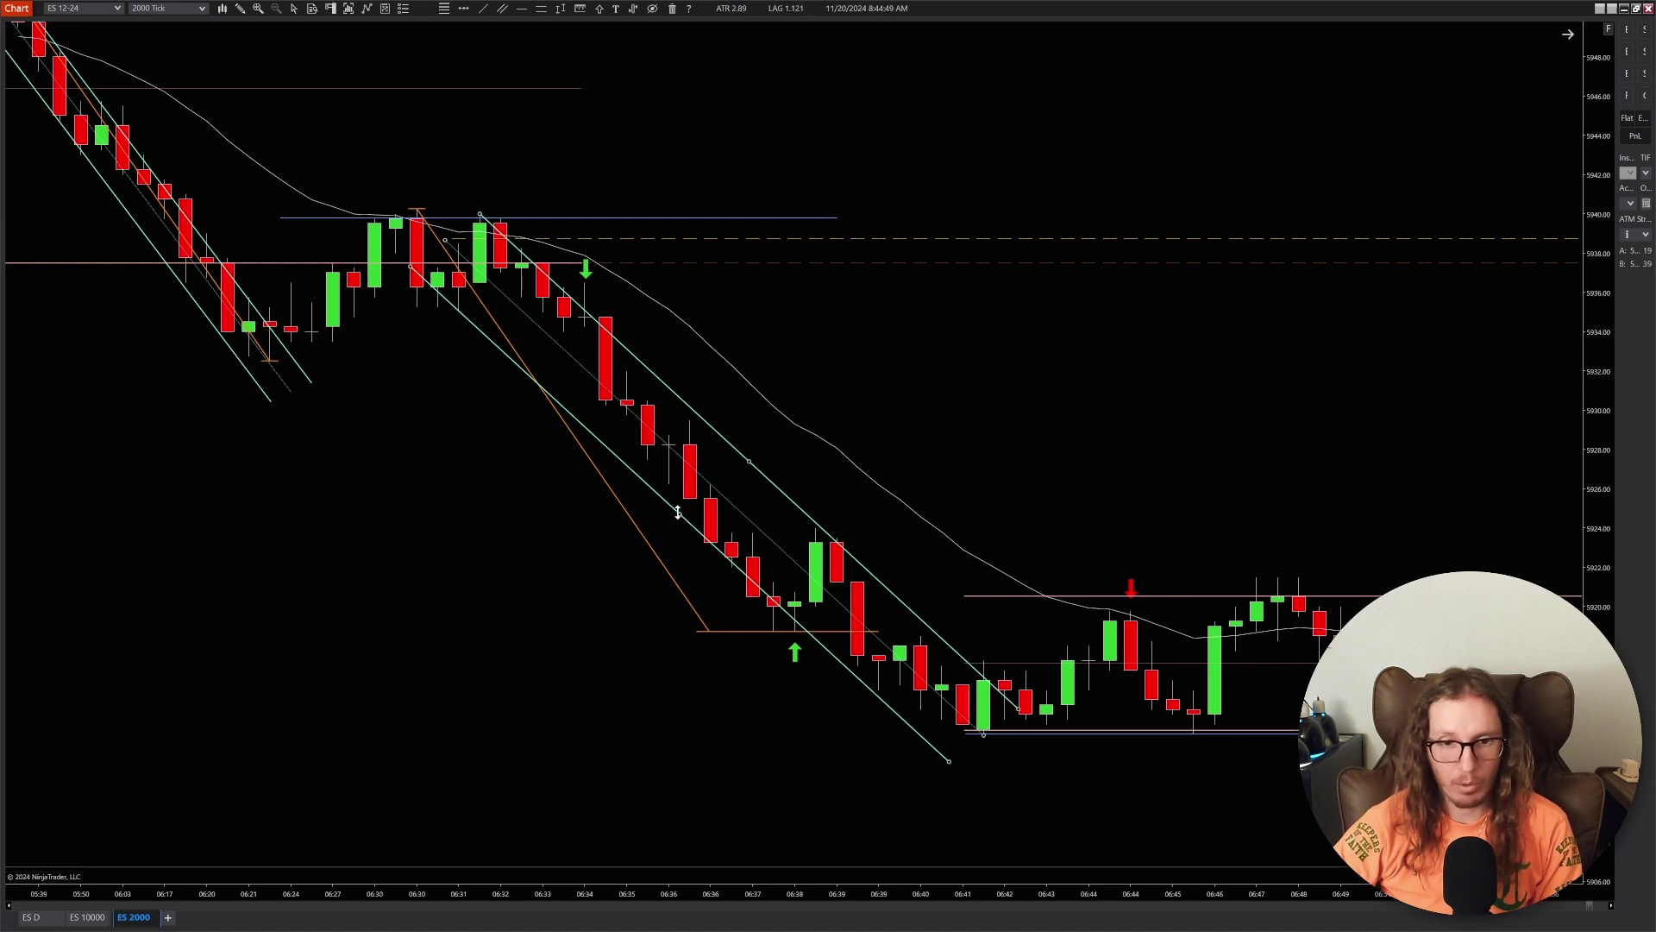
drag(673, 513, 673, 523)
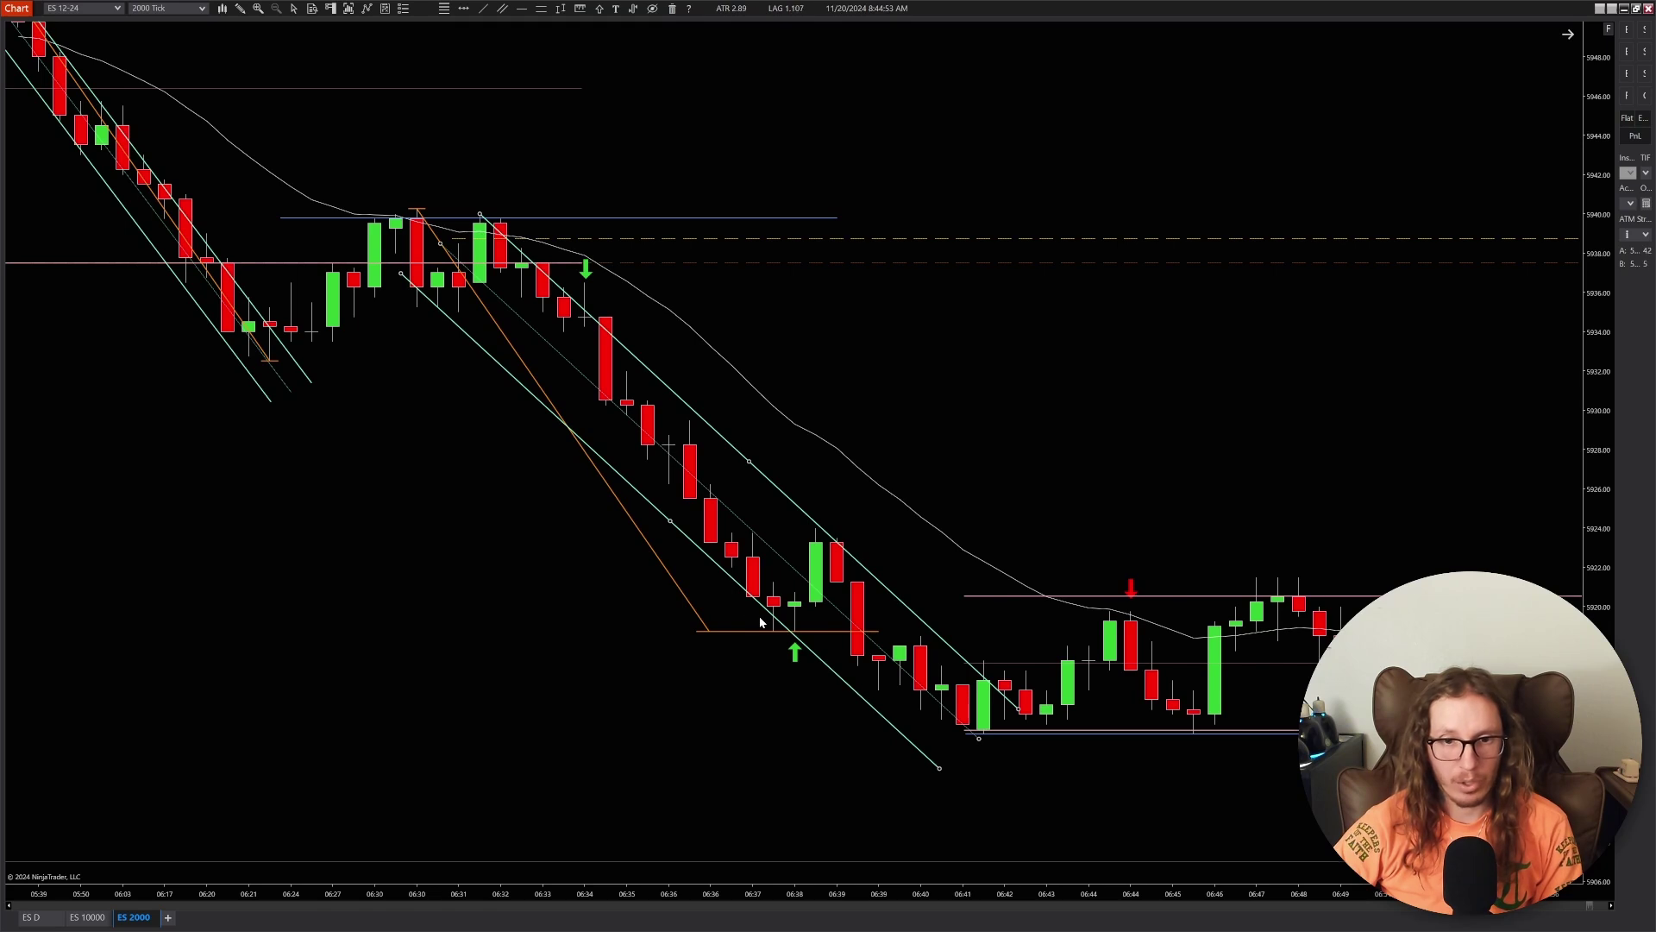
drag(815, 756, 708, 719)
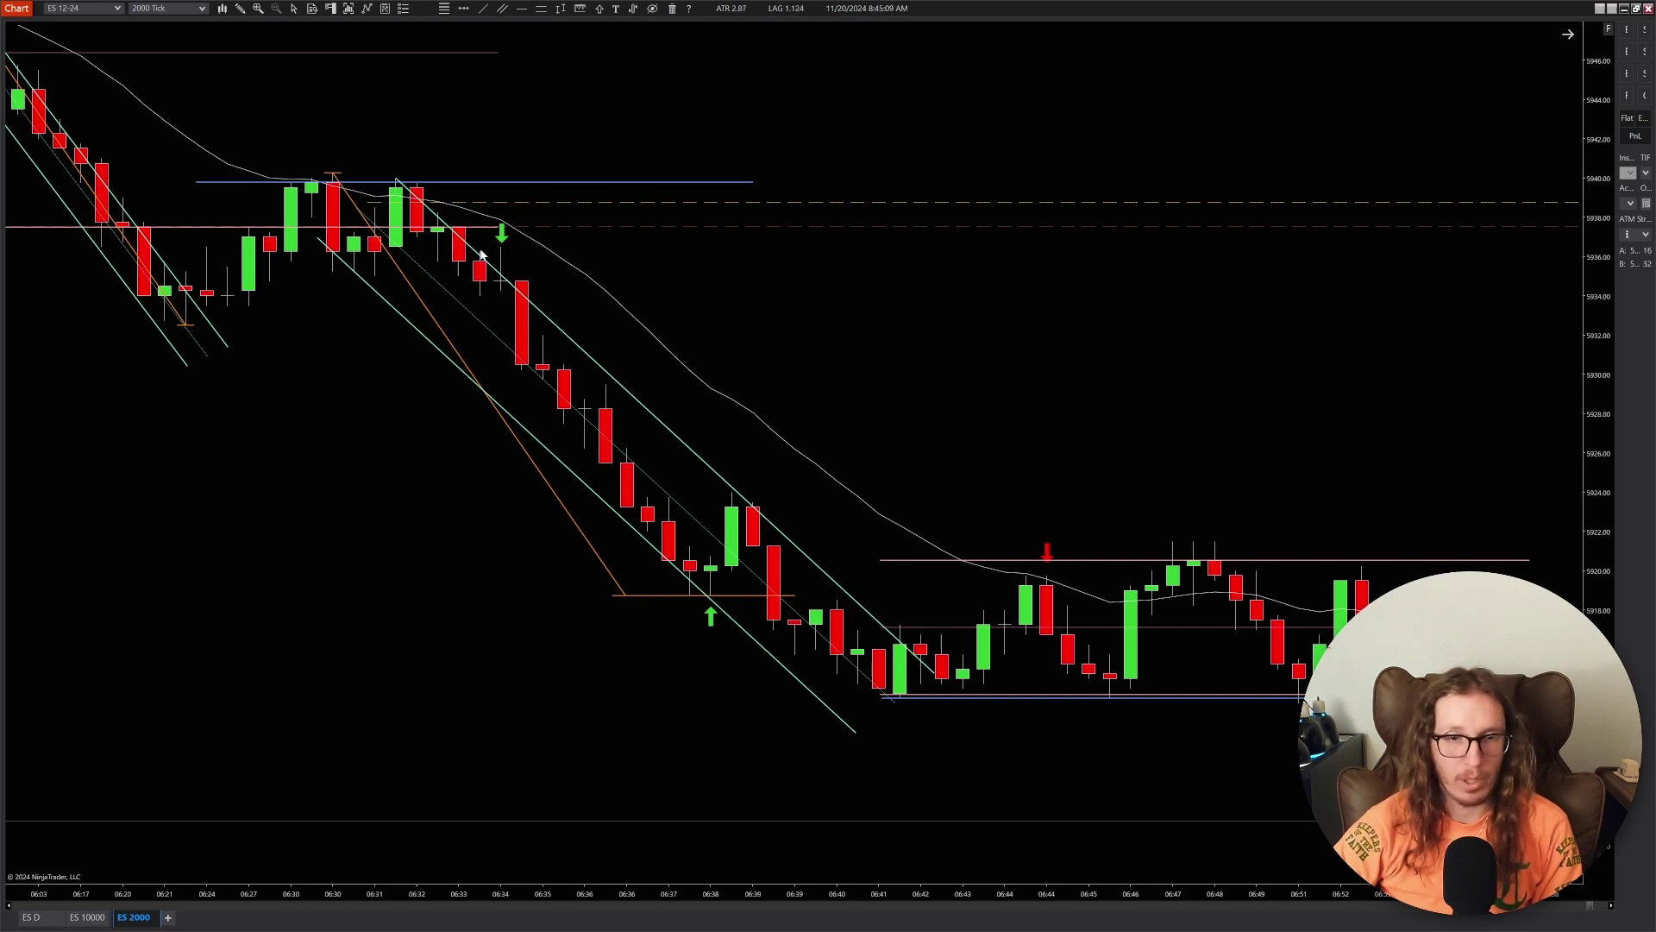
- Bring the sideways range into view and measure from the red 06:44 bar down to the blue line
scroll(920, 420, down, 3)
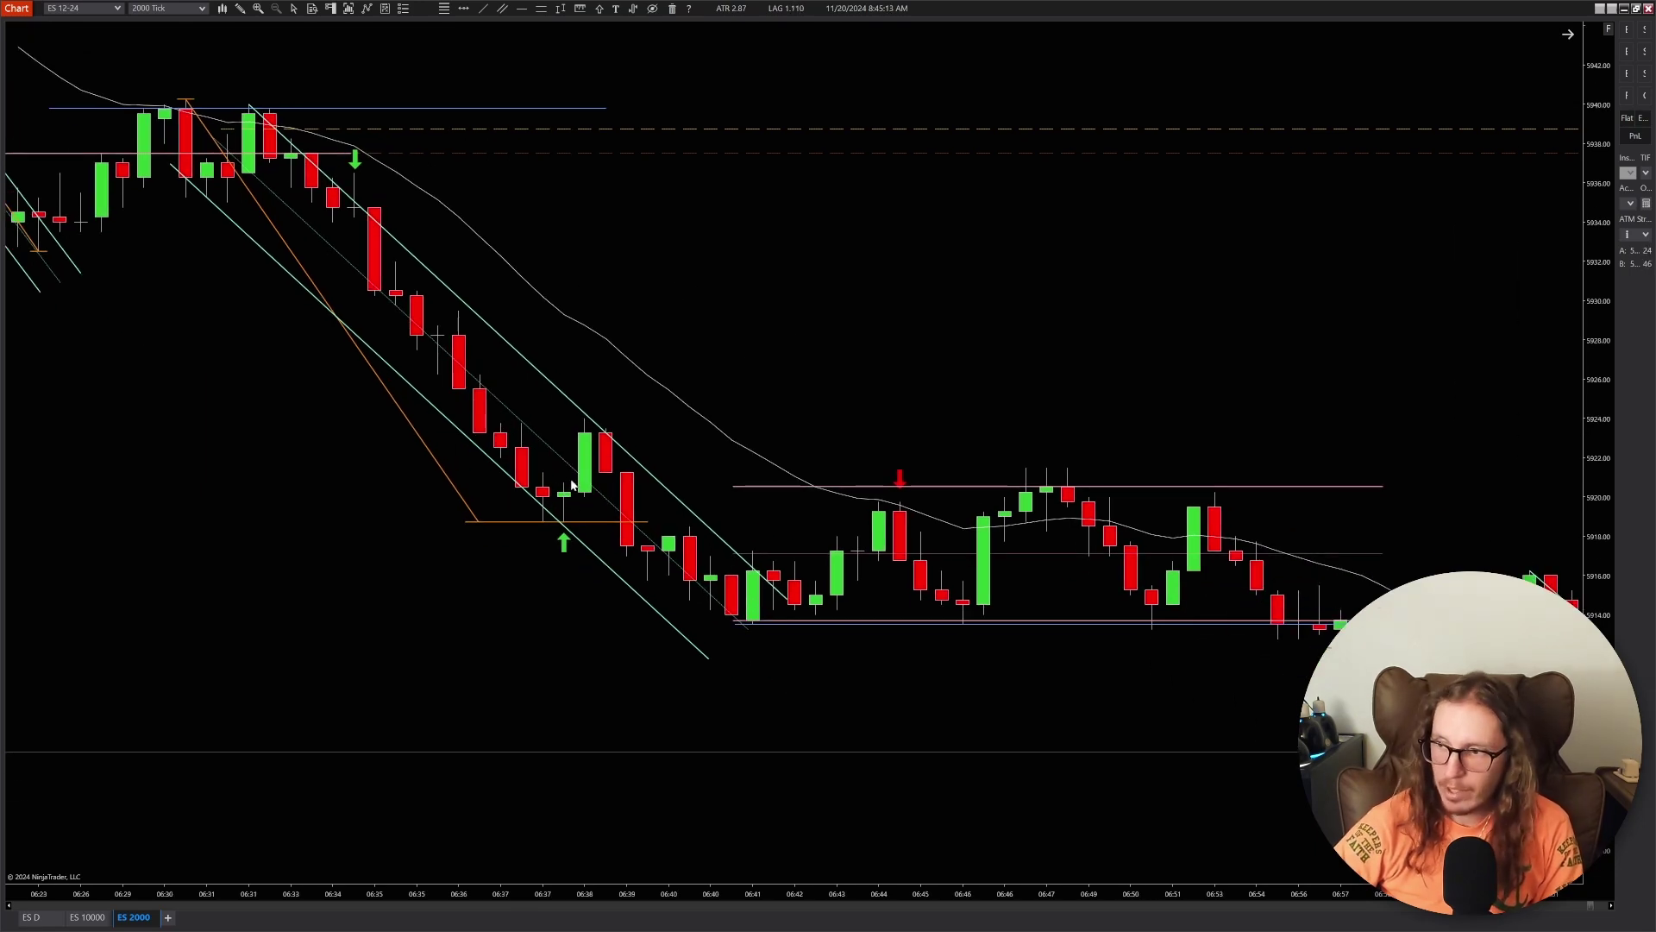
drag(980, 399, 810, 318)
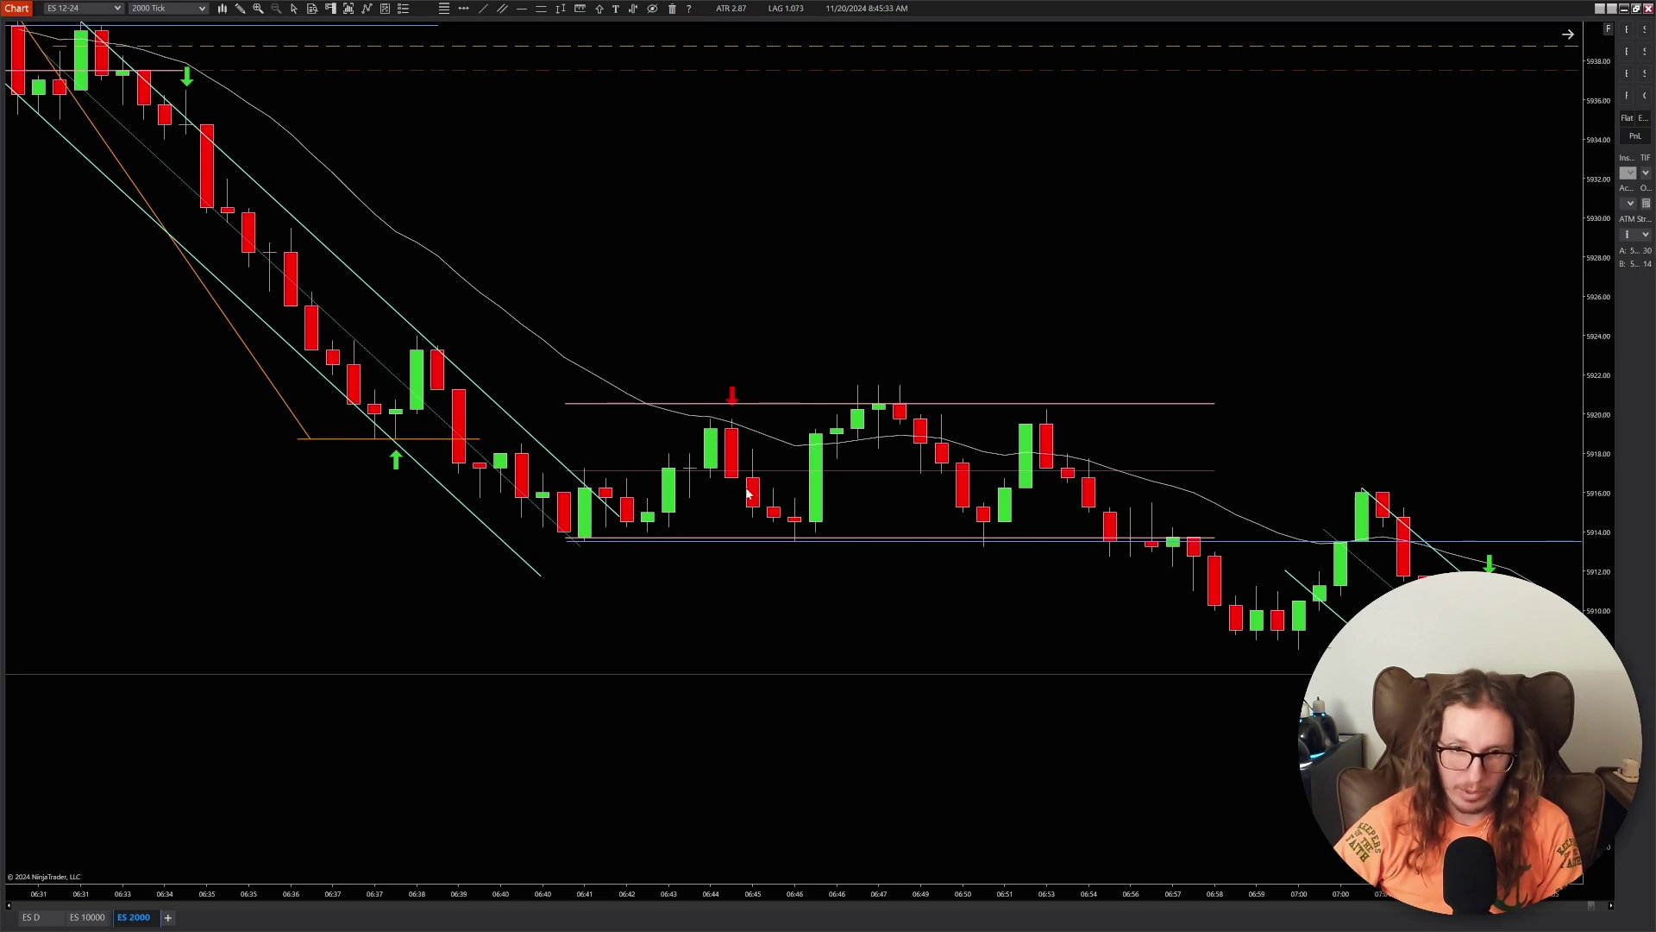
middle_click(734, 455)
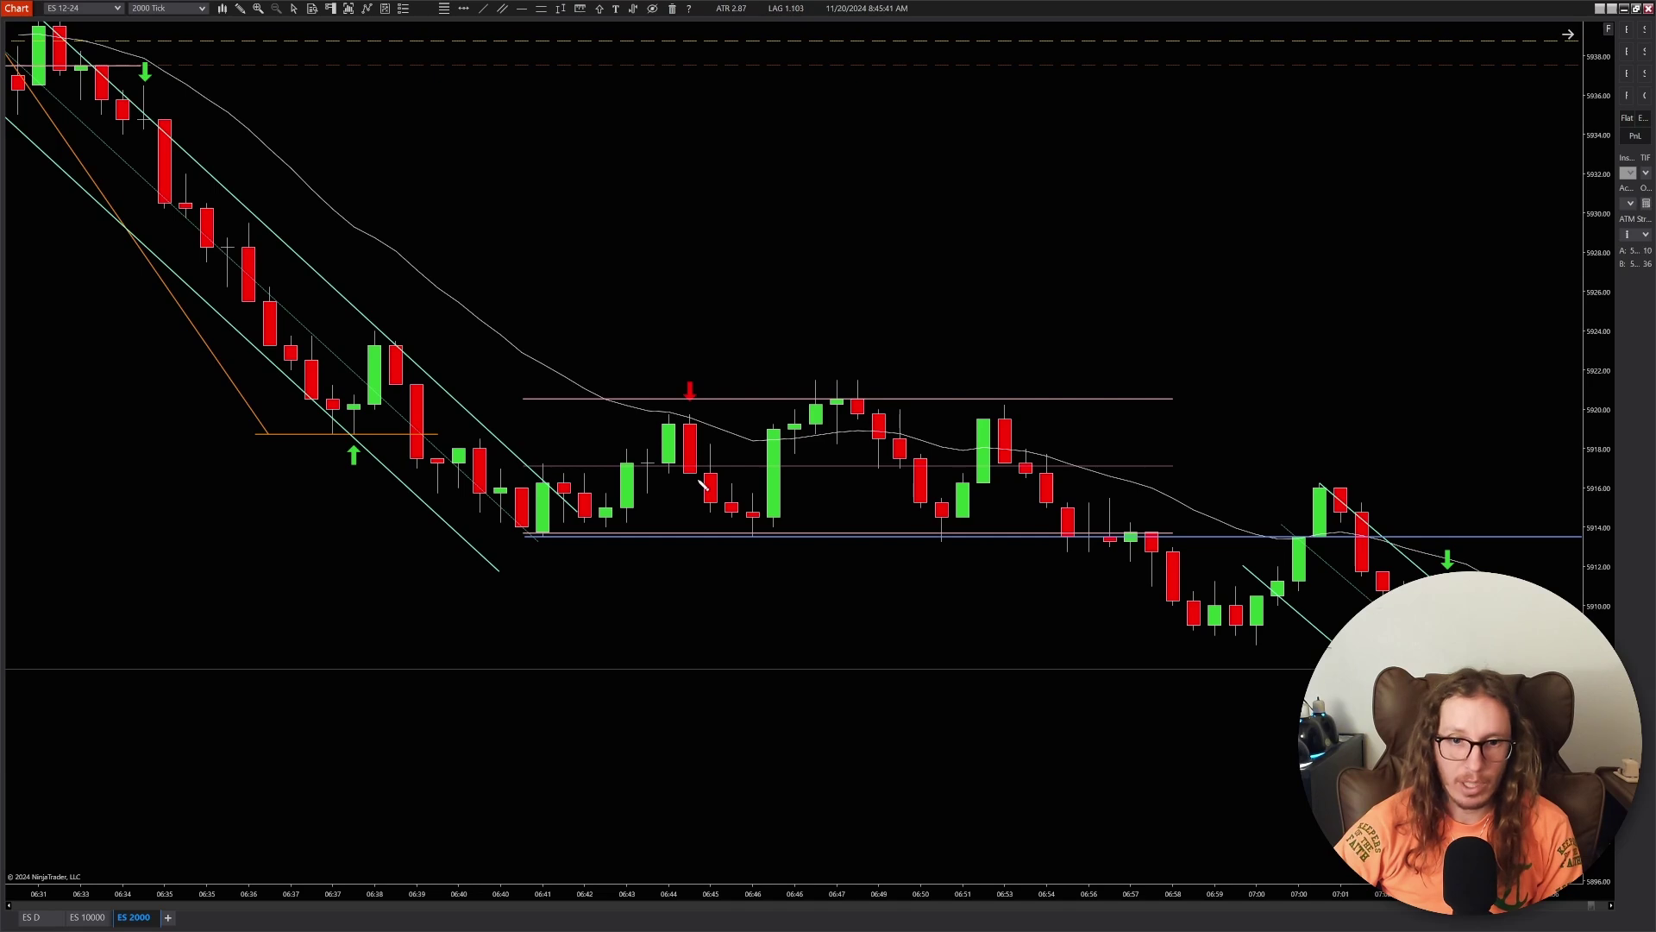
drag(697, 478, 761, 541)
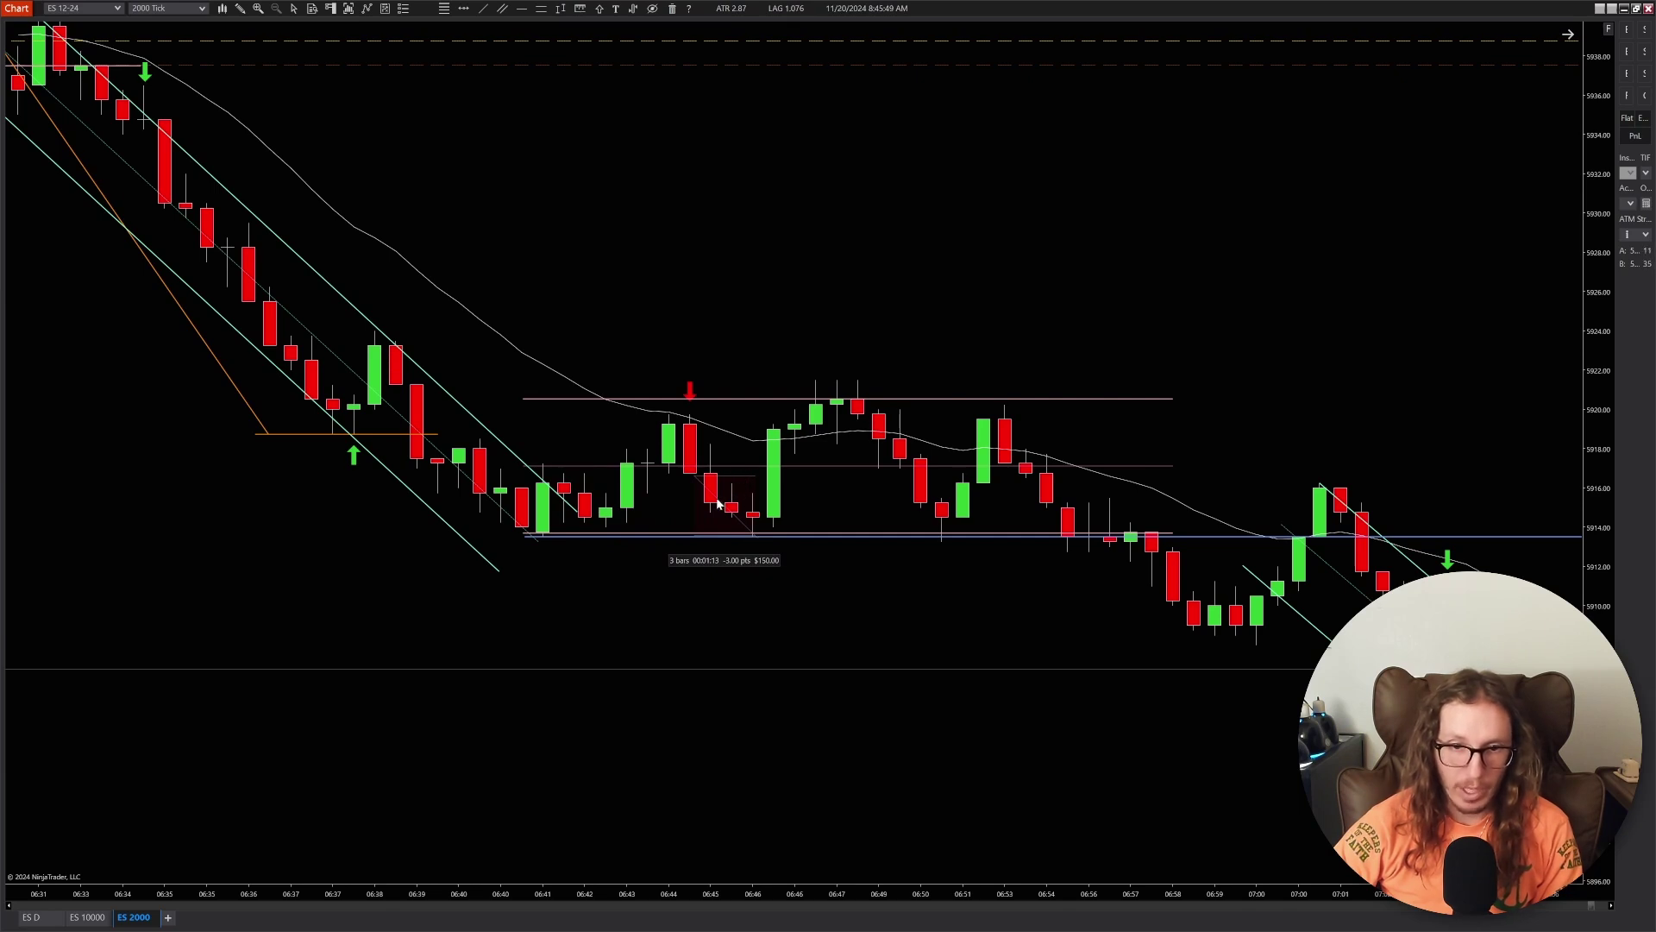
key(Escape)
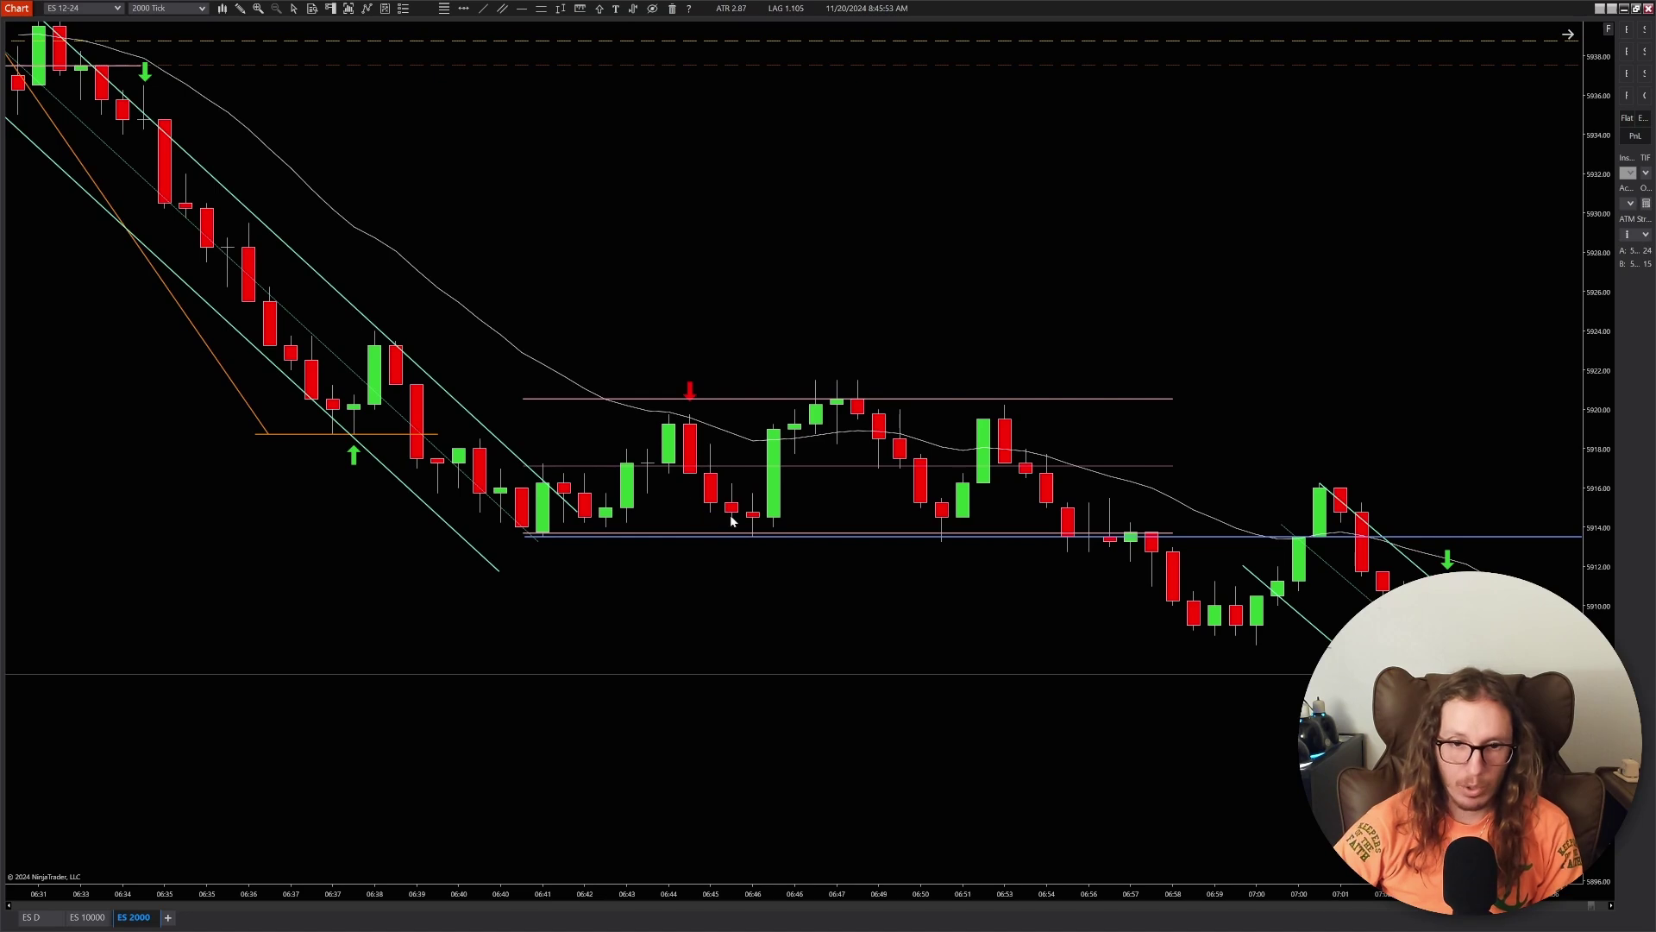
- Pan forward until the steep selloff after the range is visible
drag(848, 646, 607, 503)
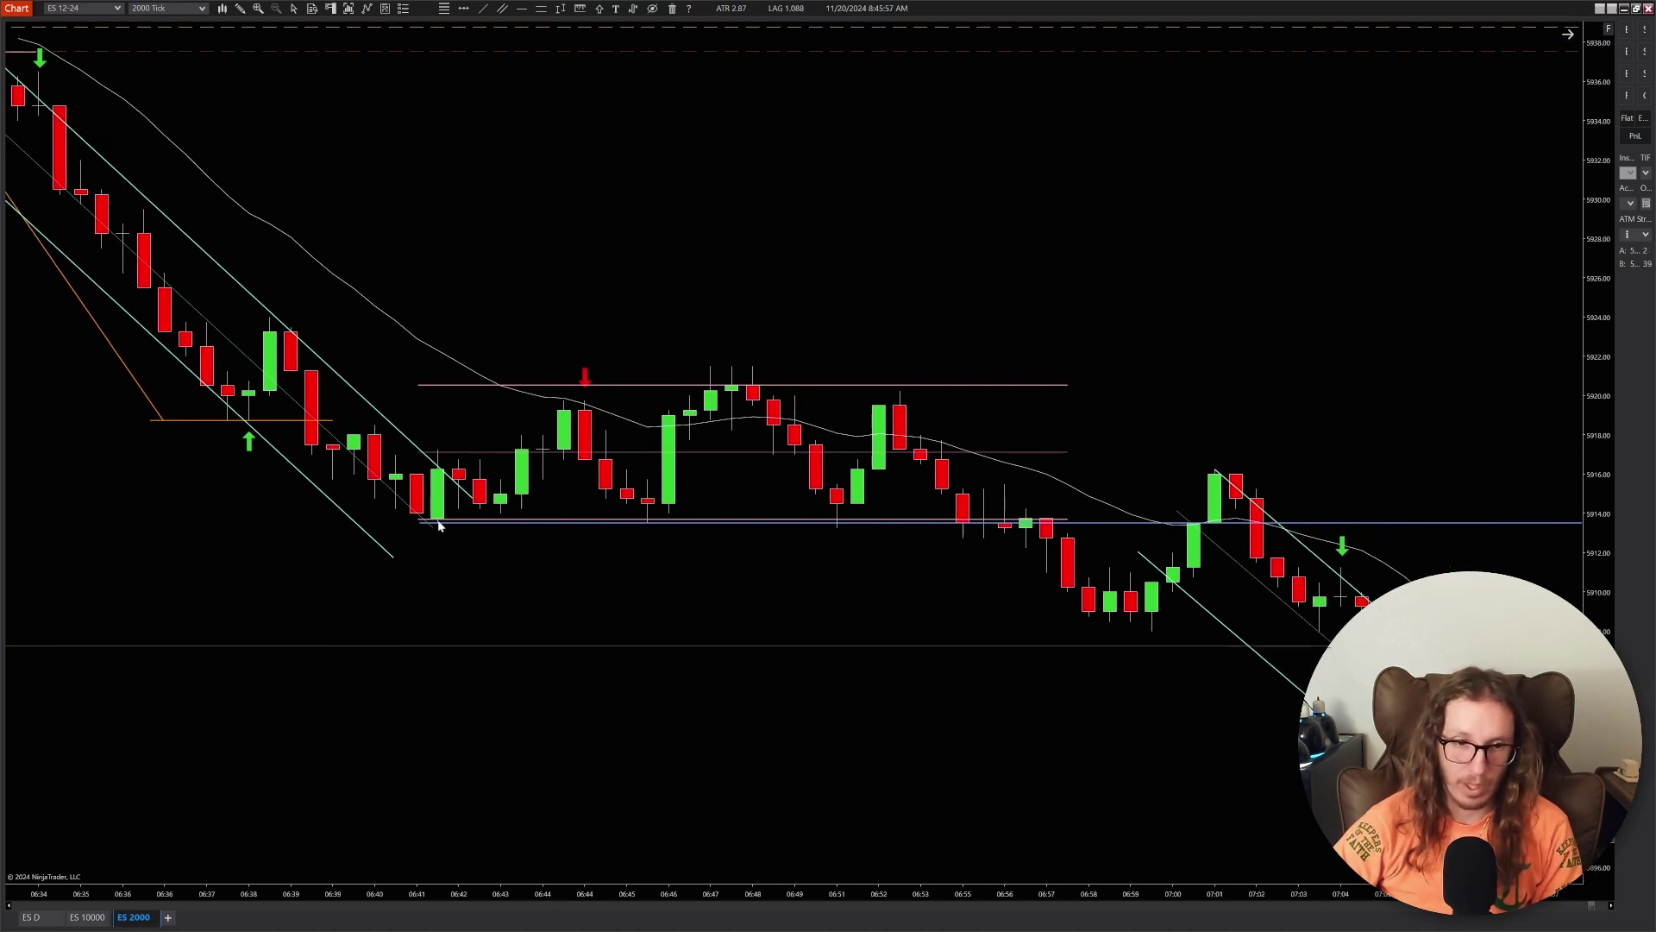
drag(780, 561, 632, 552)
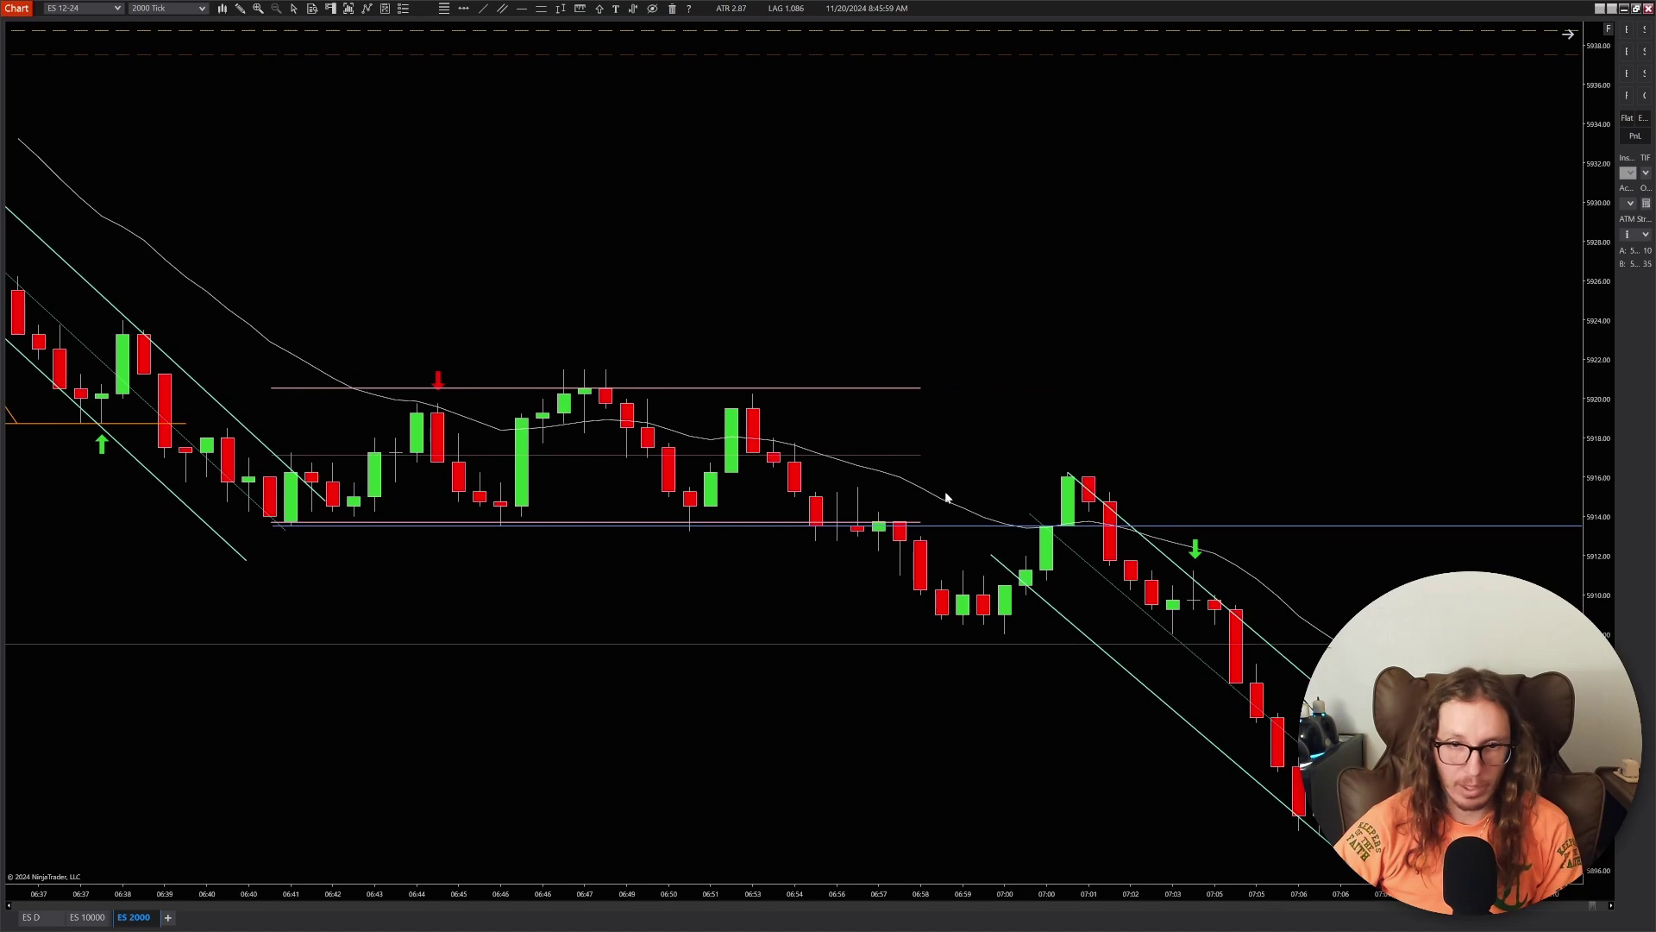
drag(1089, 406, 773, 323)
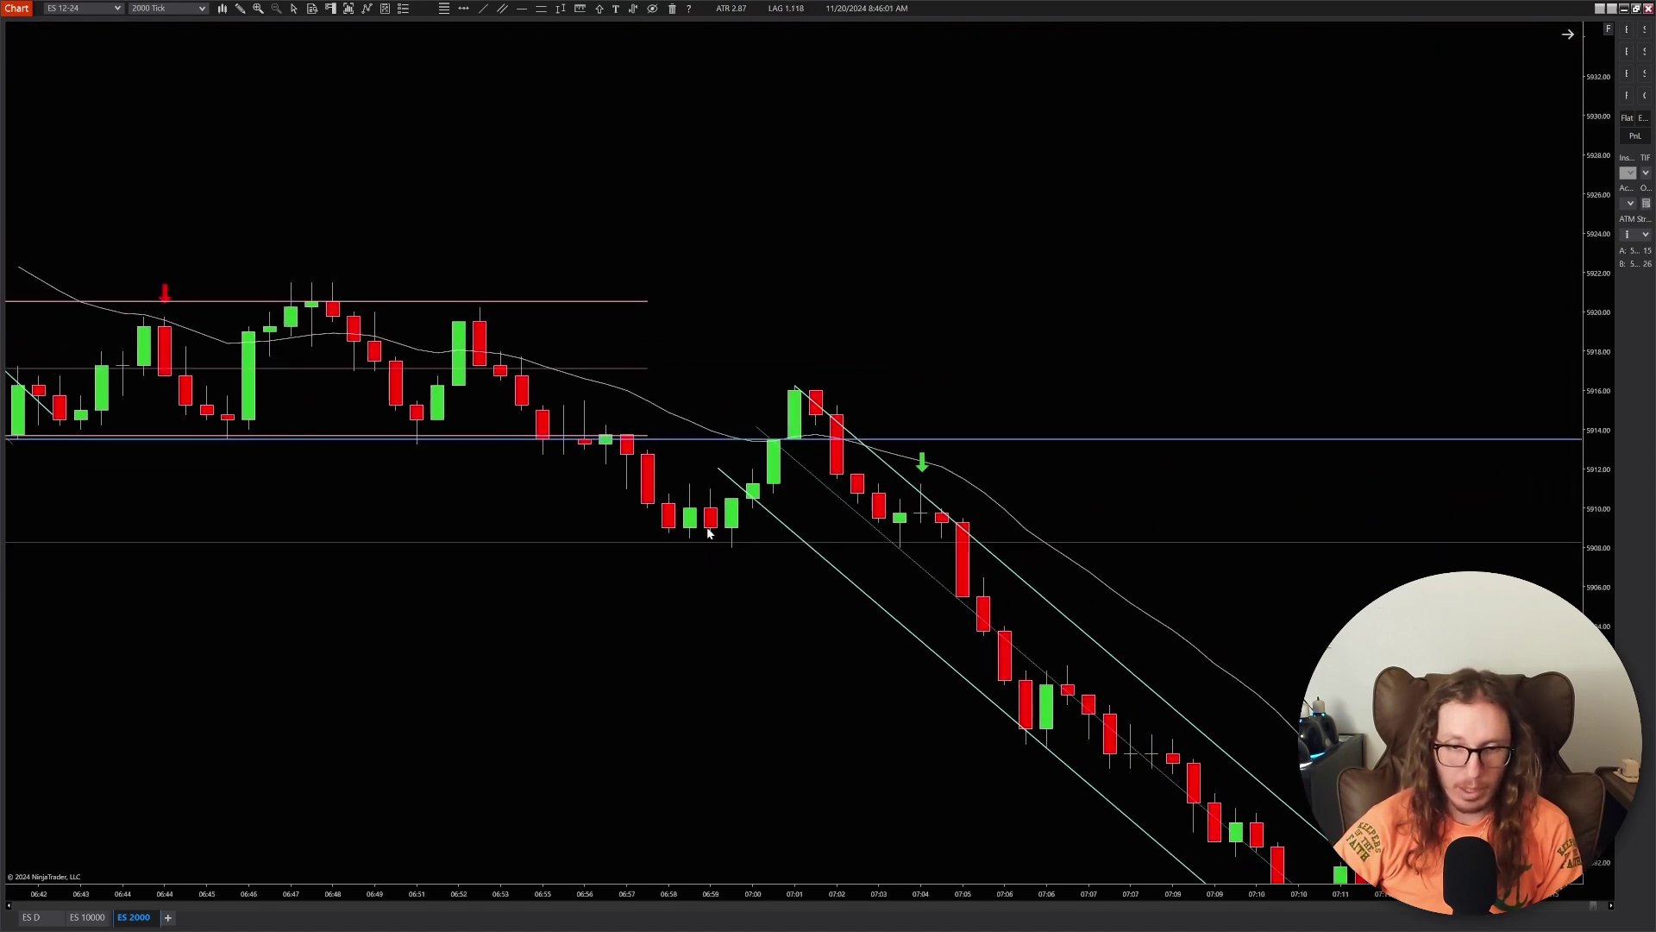
- Place an Arrow Up Green marker below the 06:59 pullback low
scroll(707, 536, down, 2)
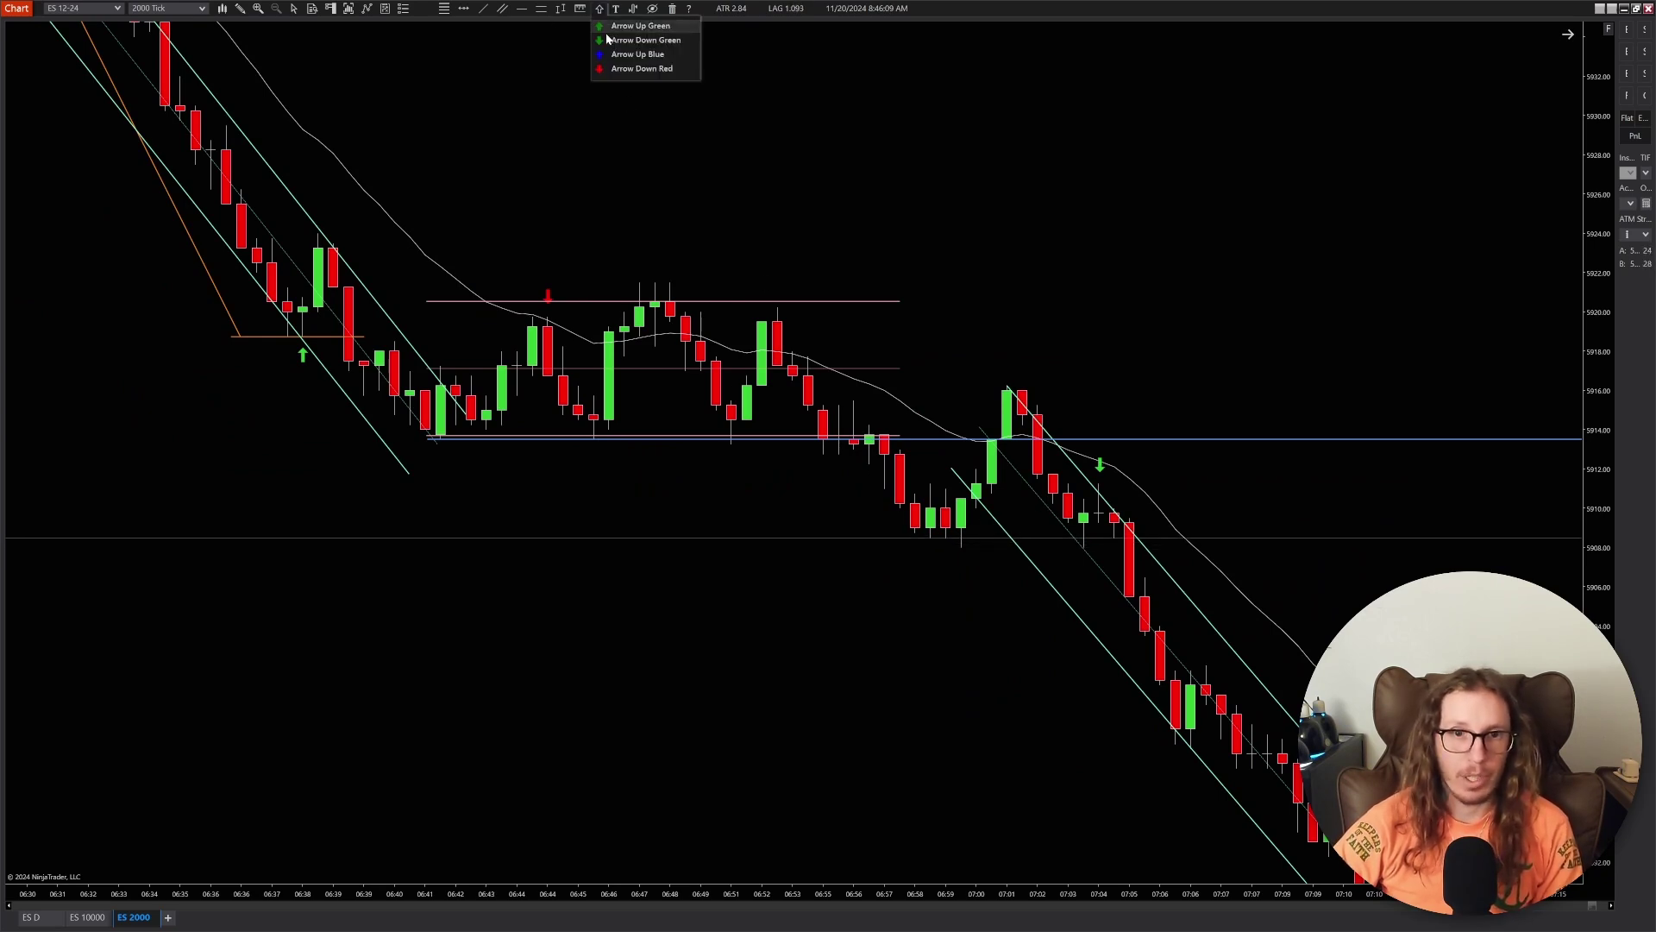
click(613, 28)
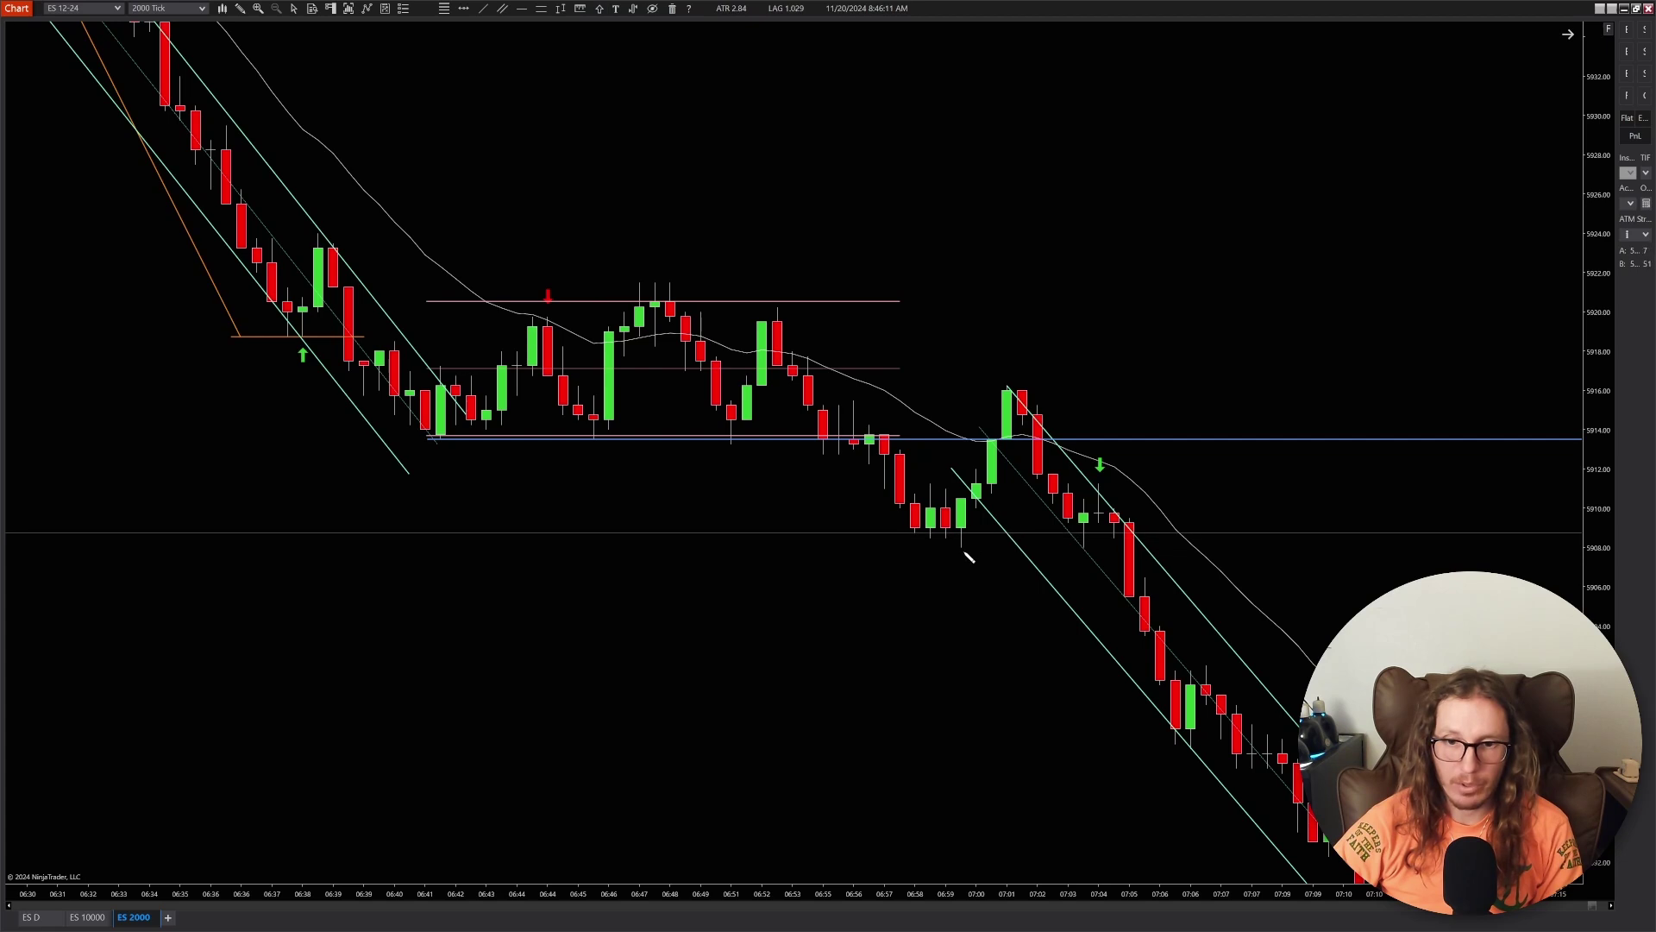
click(961, 557)
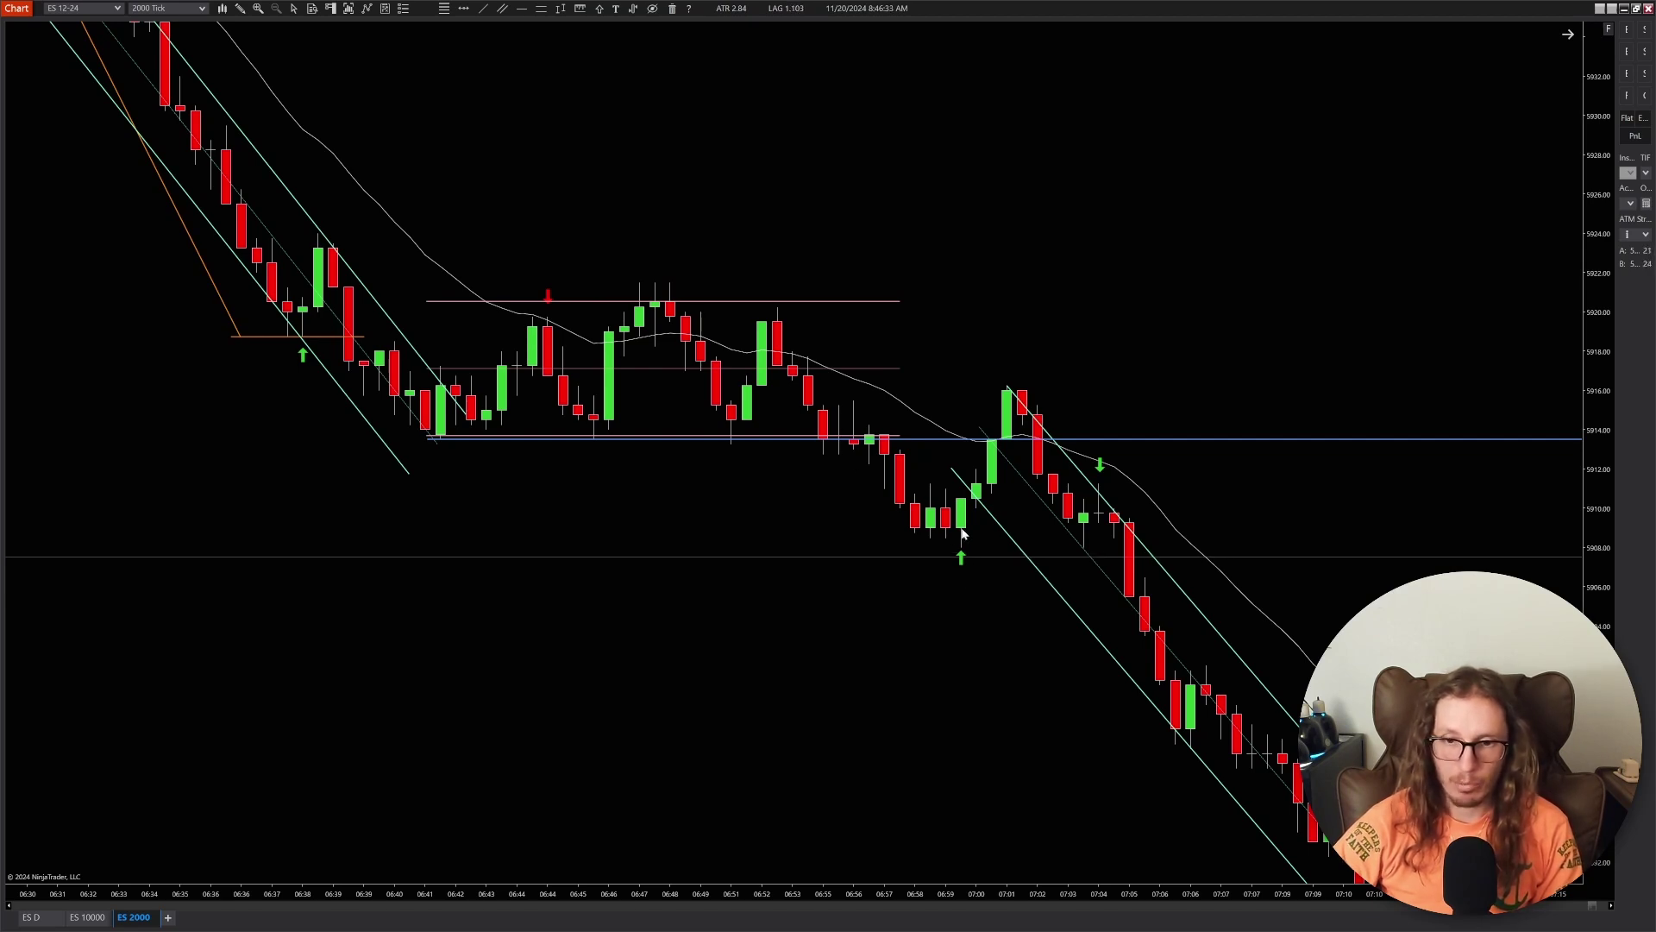
scroll(1106, 323, down, 3)
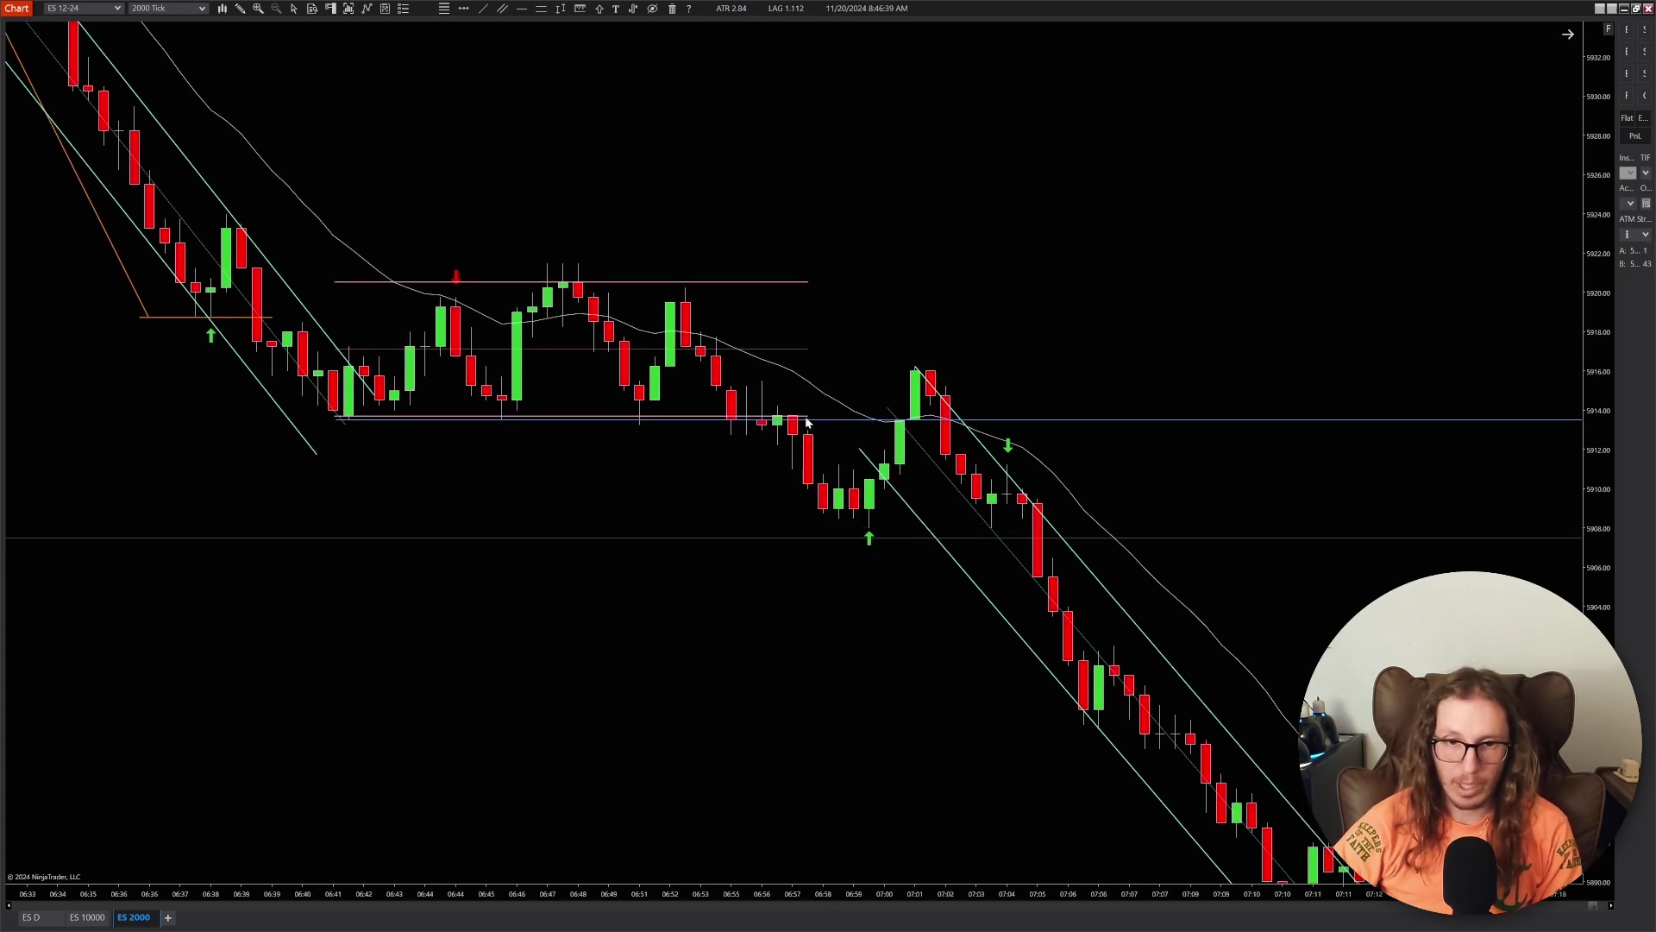
- Draw a trend channel from the 06:52 high to the 06:59 lows, nudging its parallel line lower
click(500, 10)
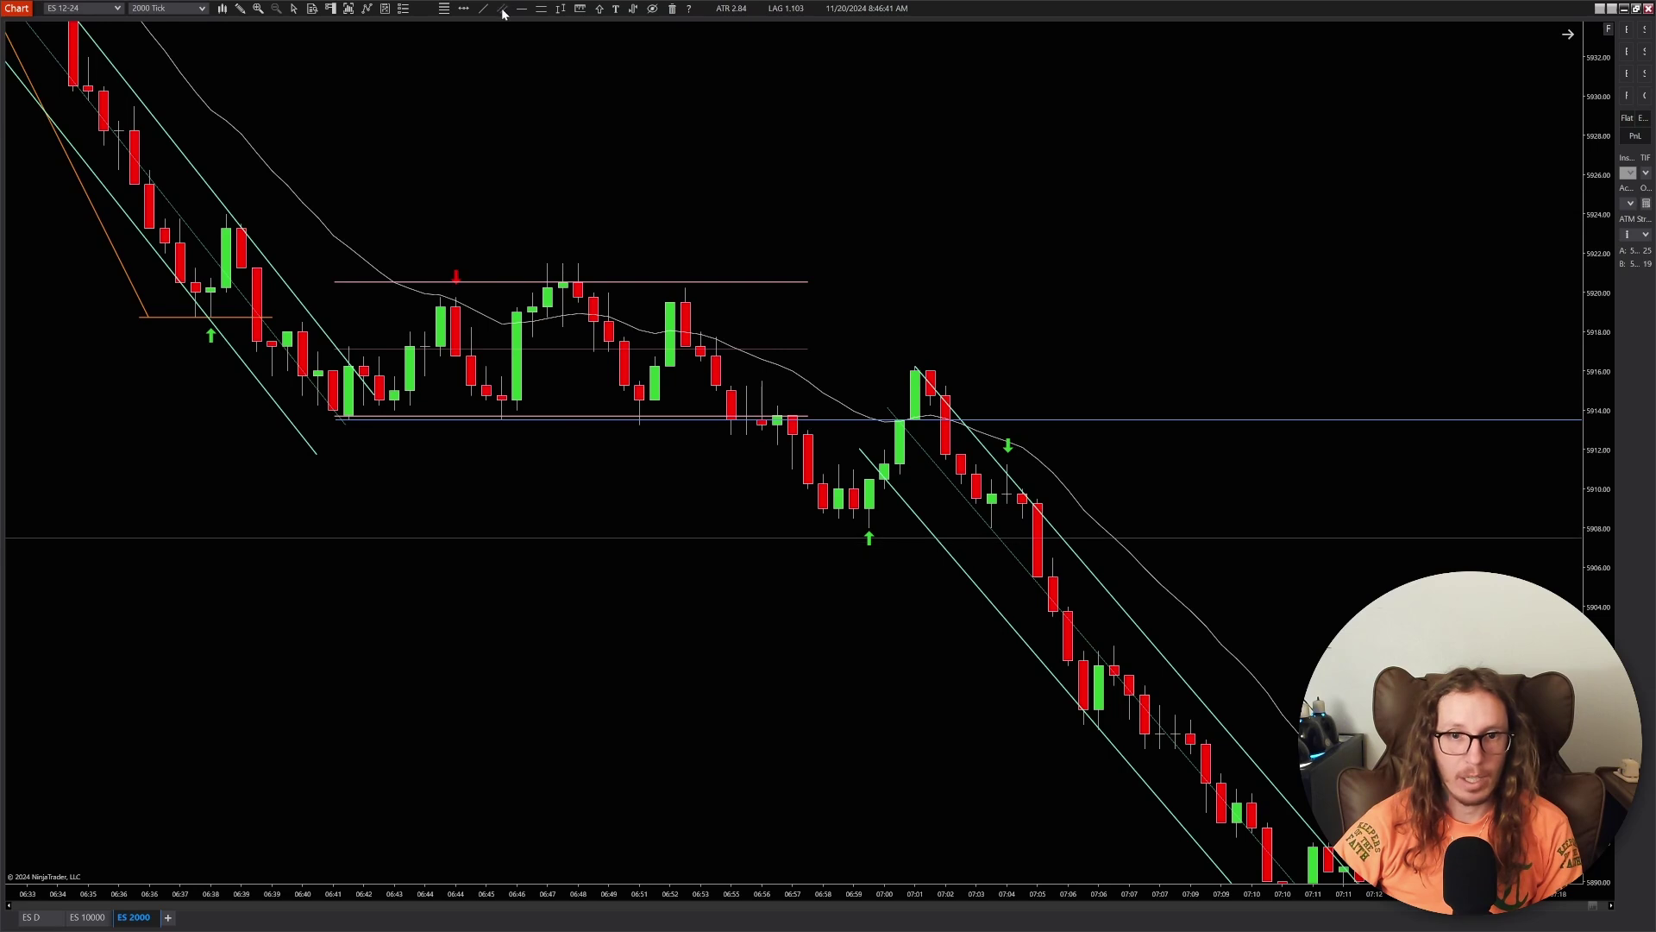
click(686, 288)
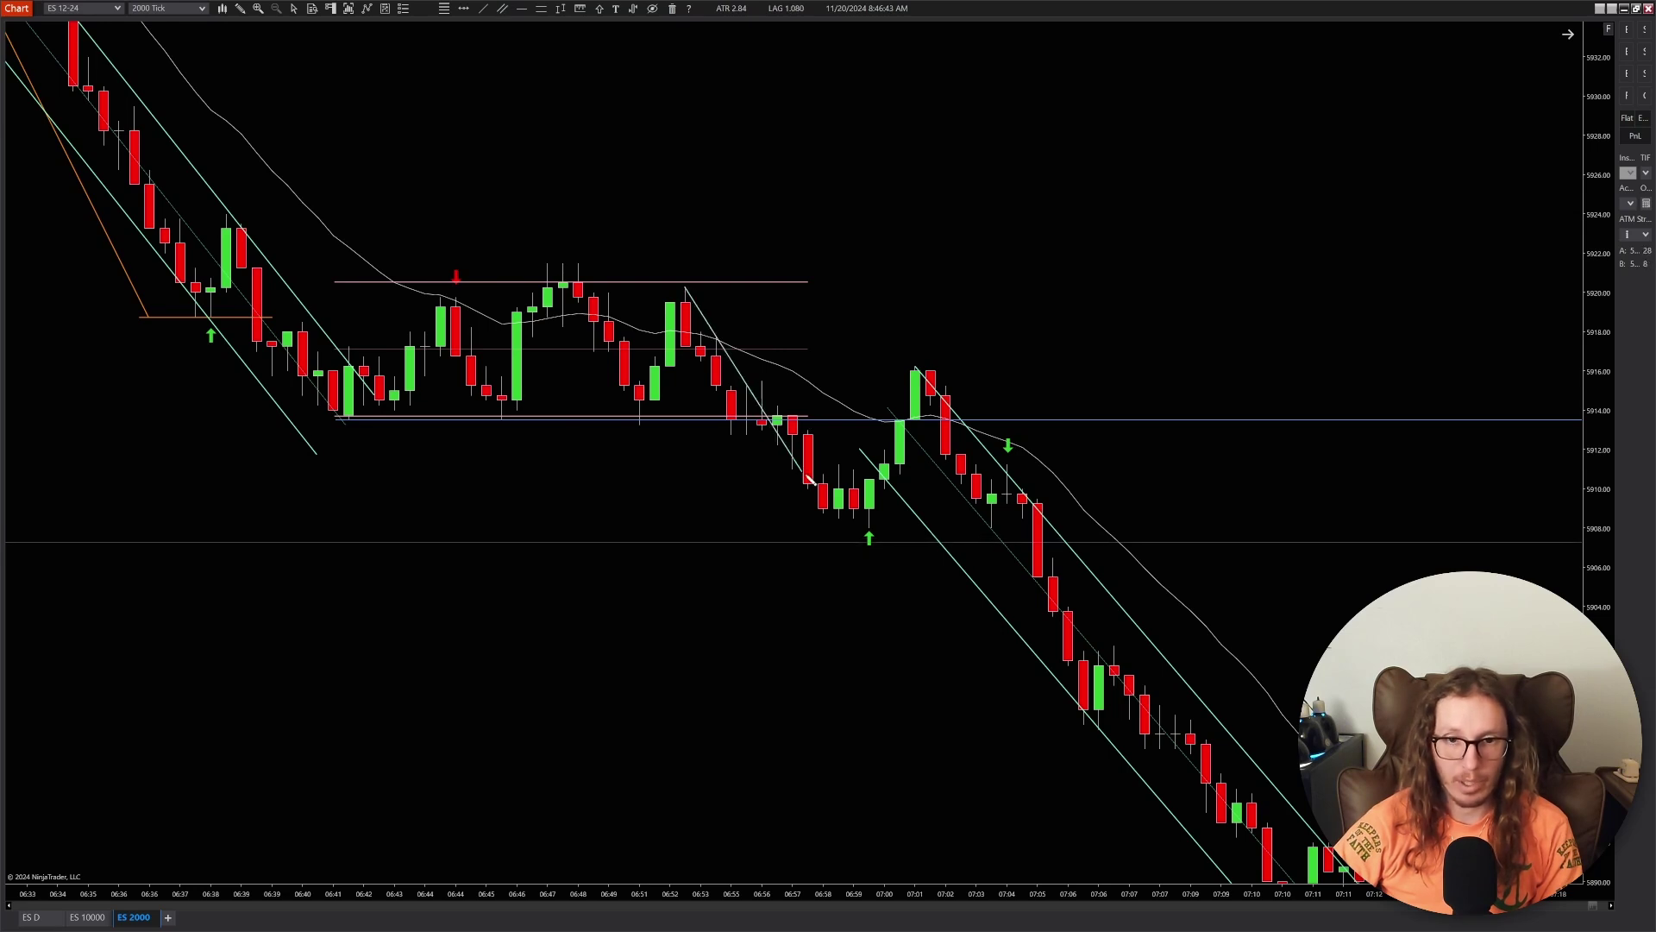
click(862, 526)
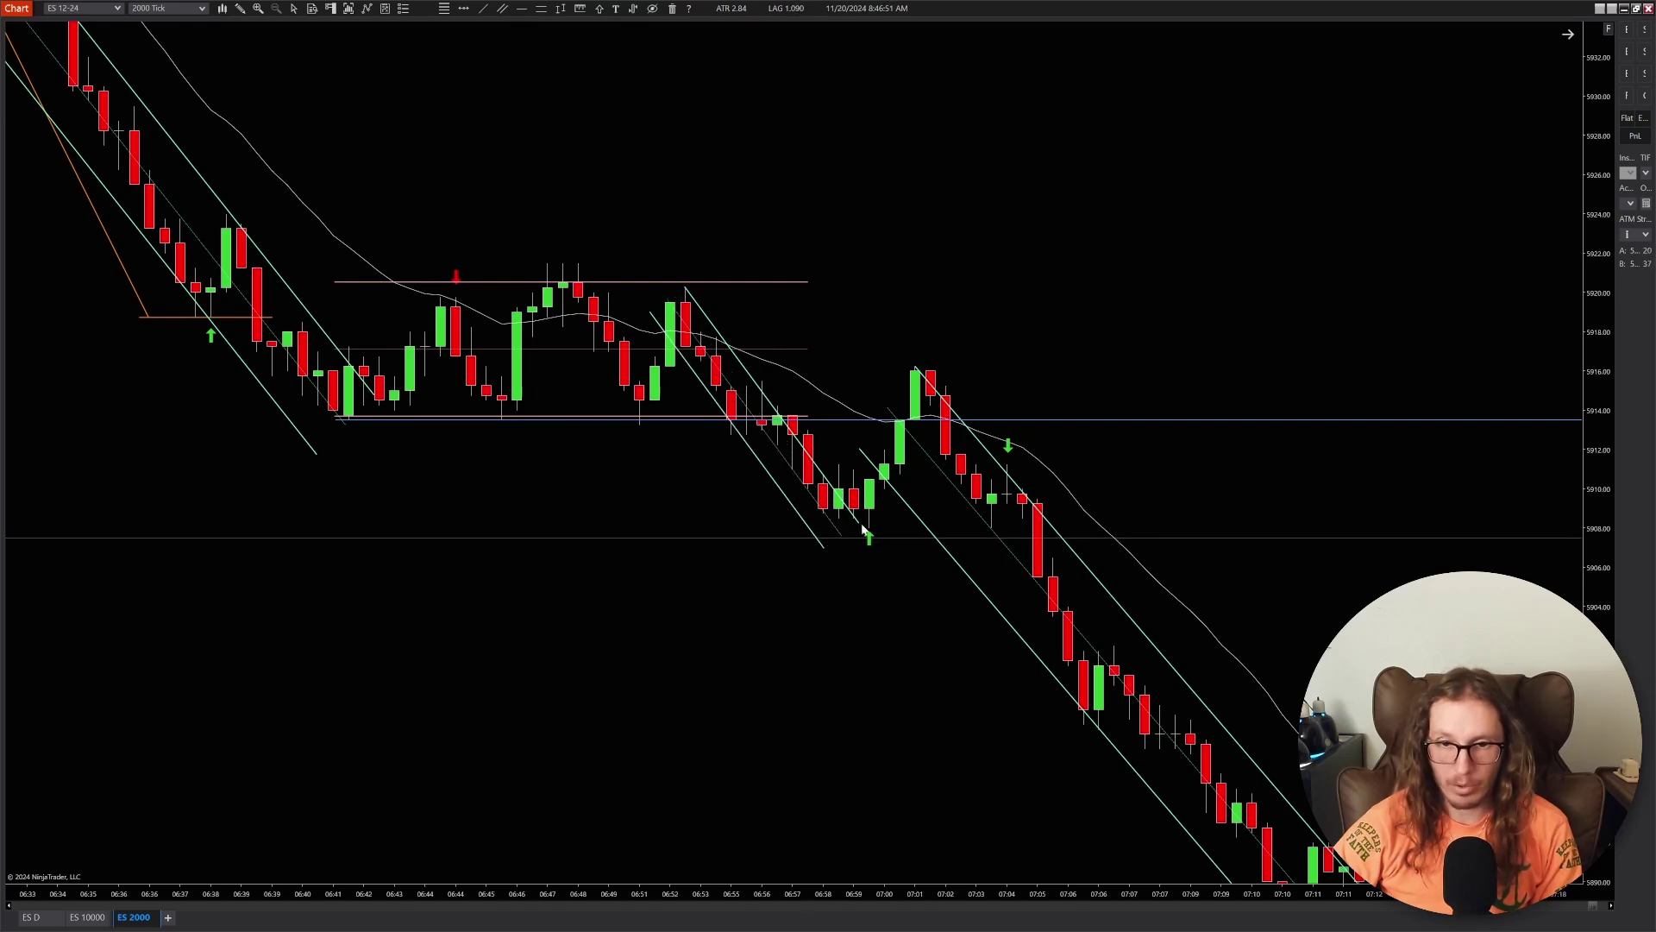
click(860, 519)
drag(860, 519, 880, 519)
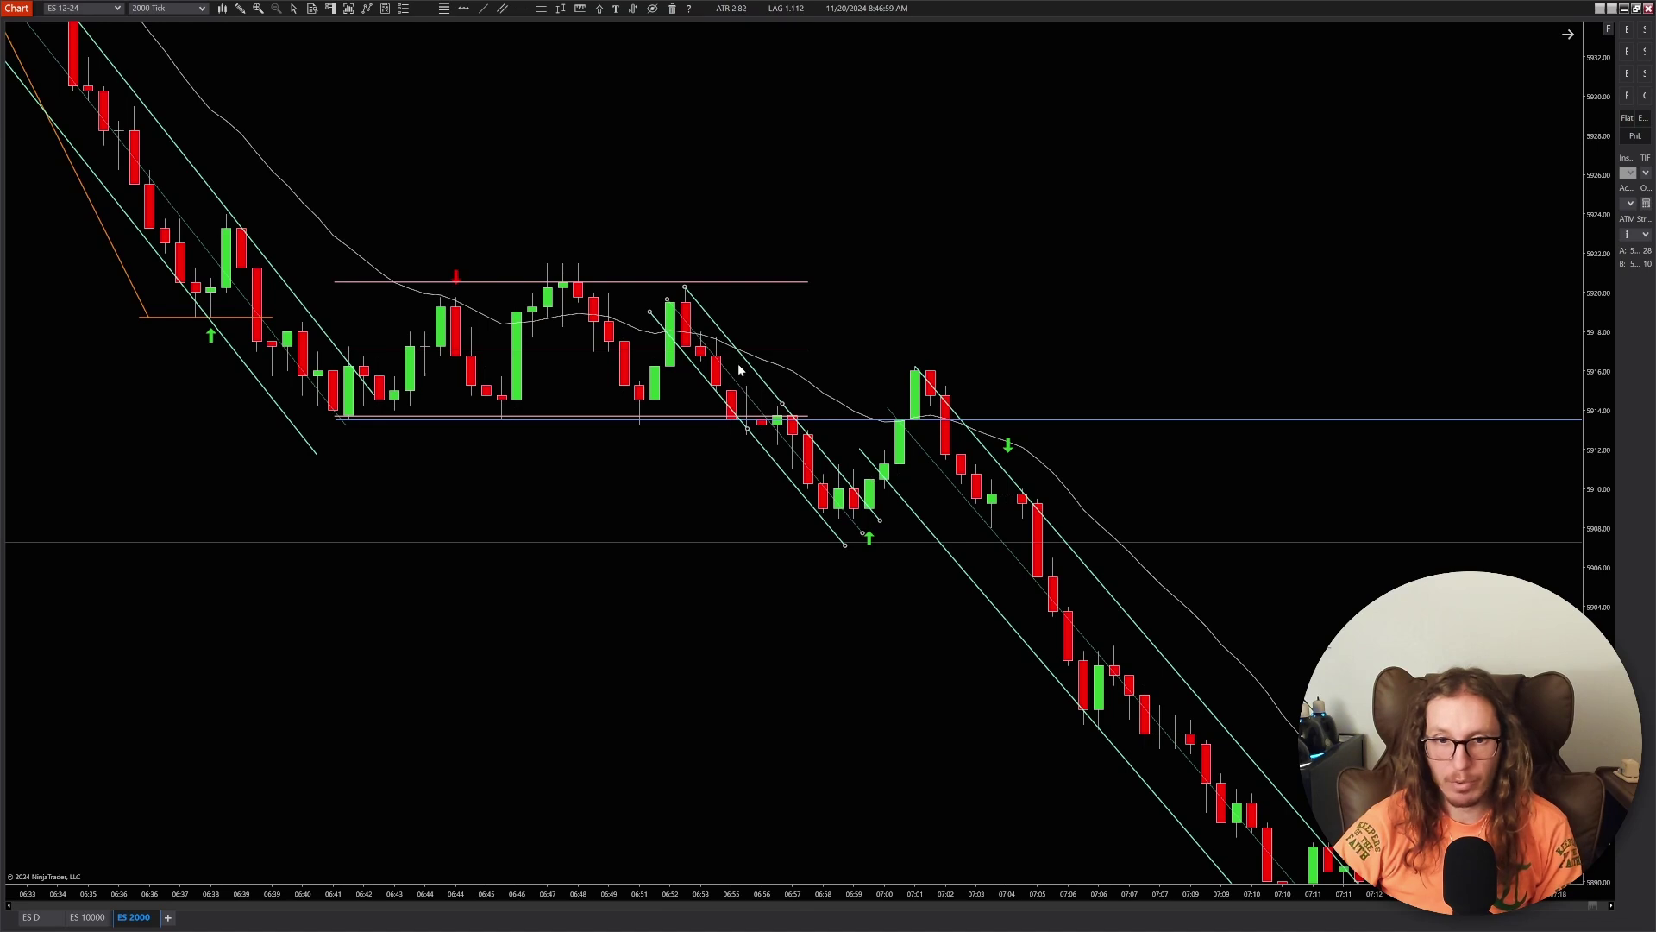
click(1106, 325)
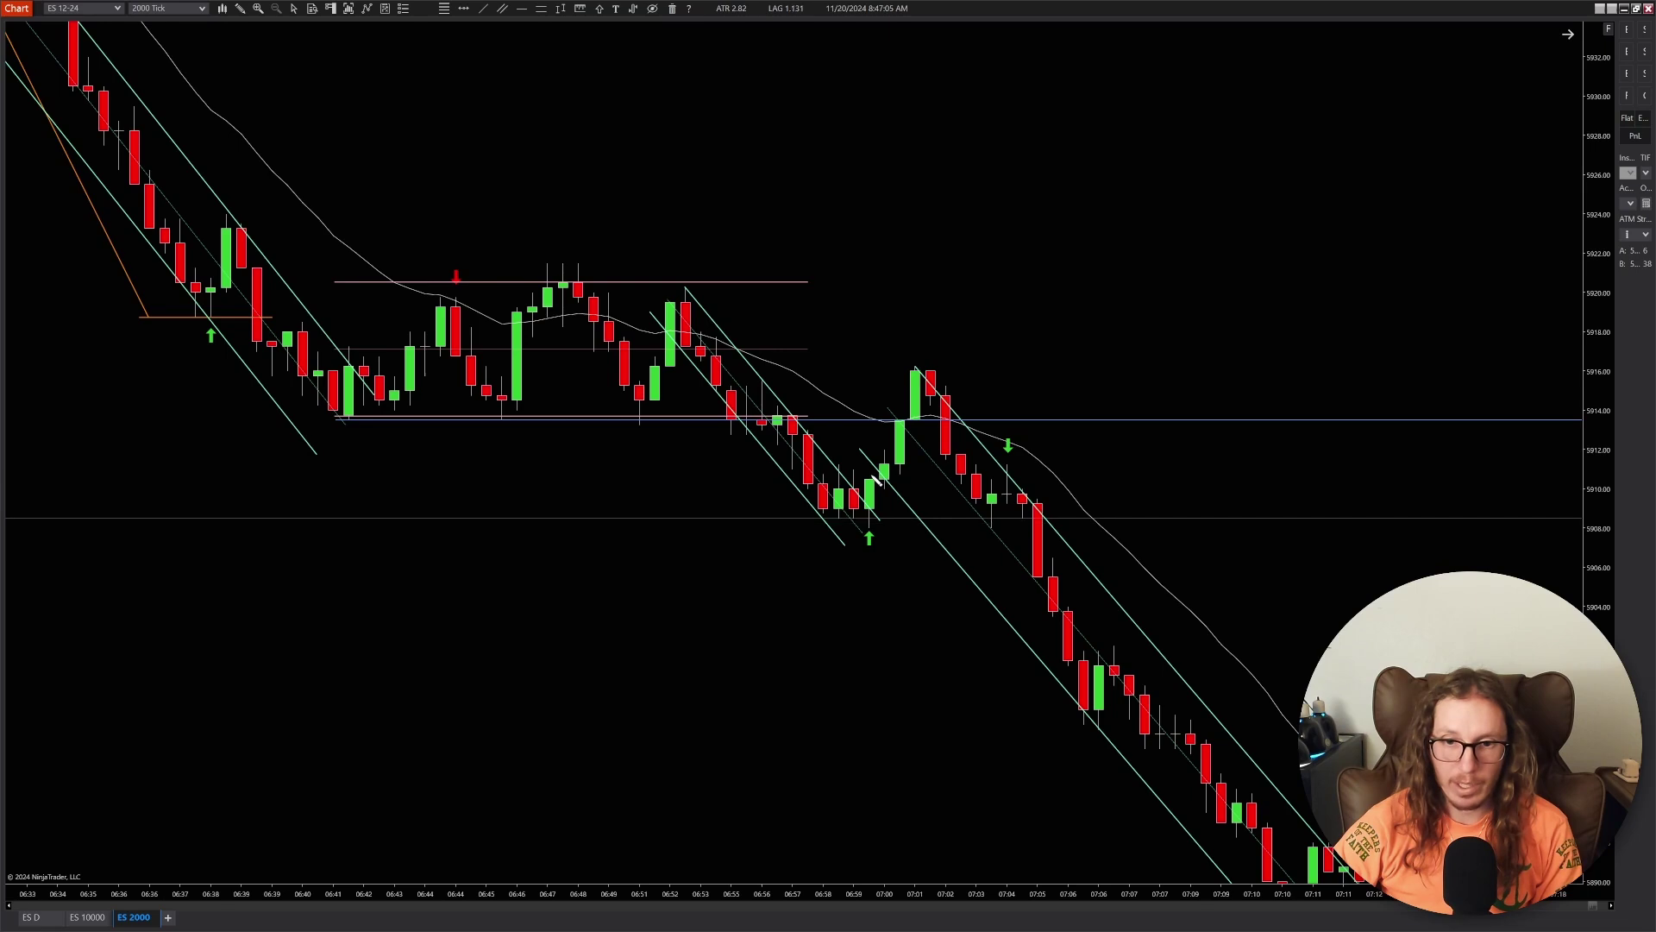
- Measure the bounce off the pullback low, then frame the 06:40–07:22 bars
drag(872, 472, 924, 423)
scroll(1083, 344, right, 5)
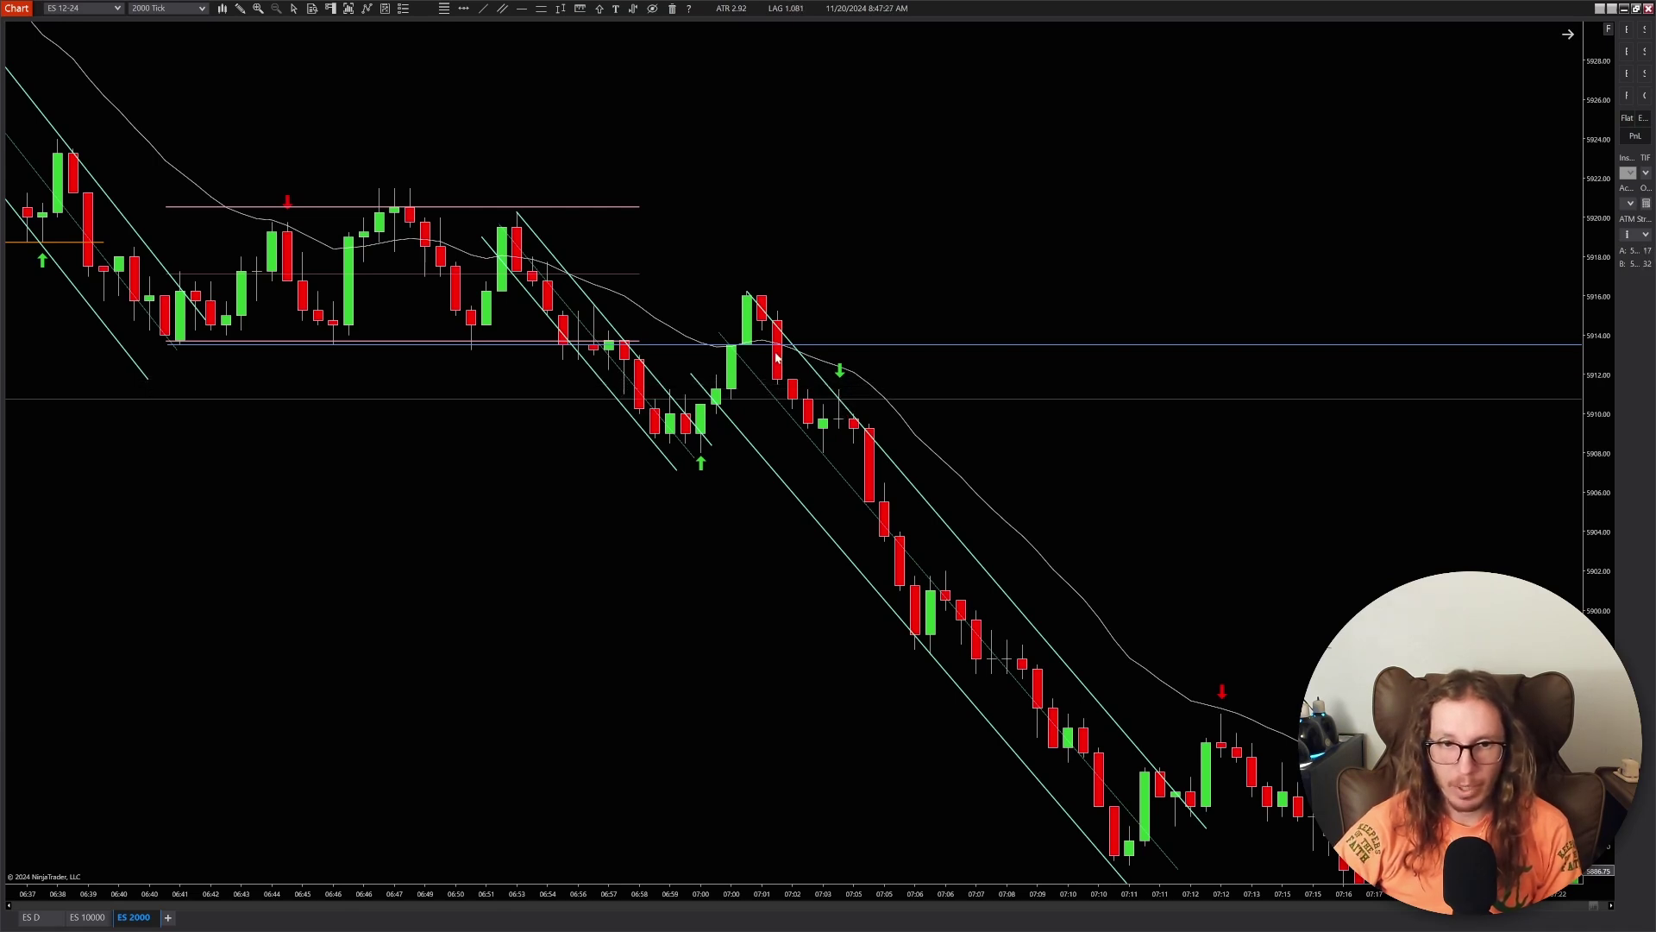
scroll(868, 443, down, 3)
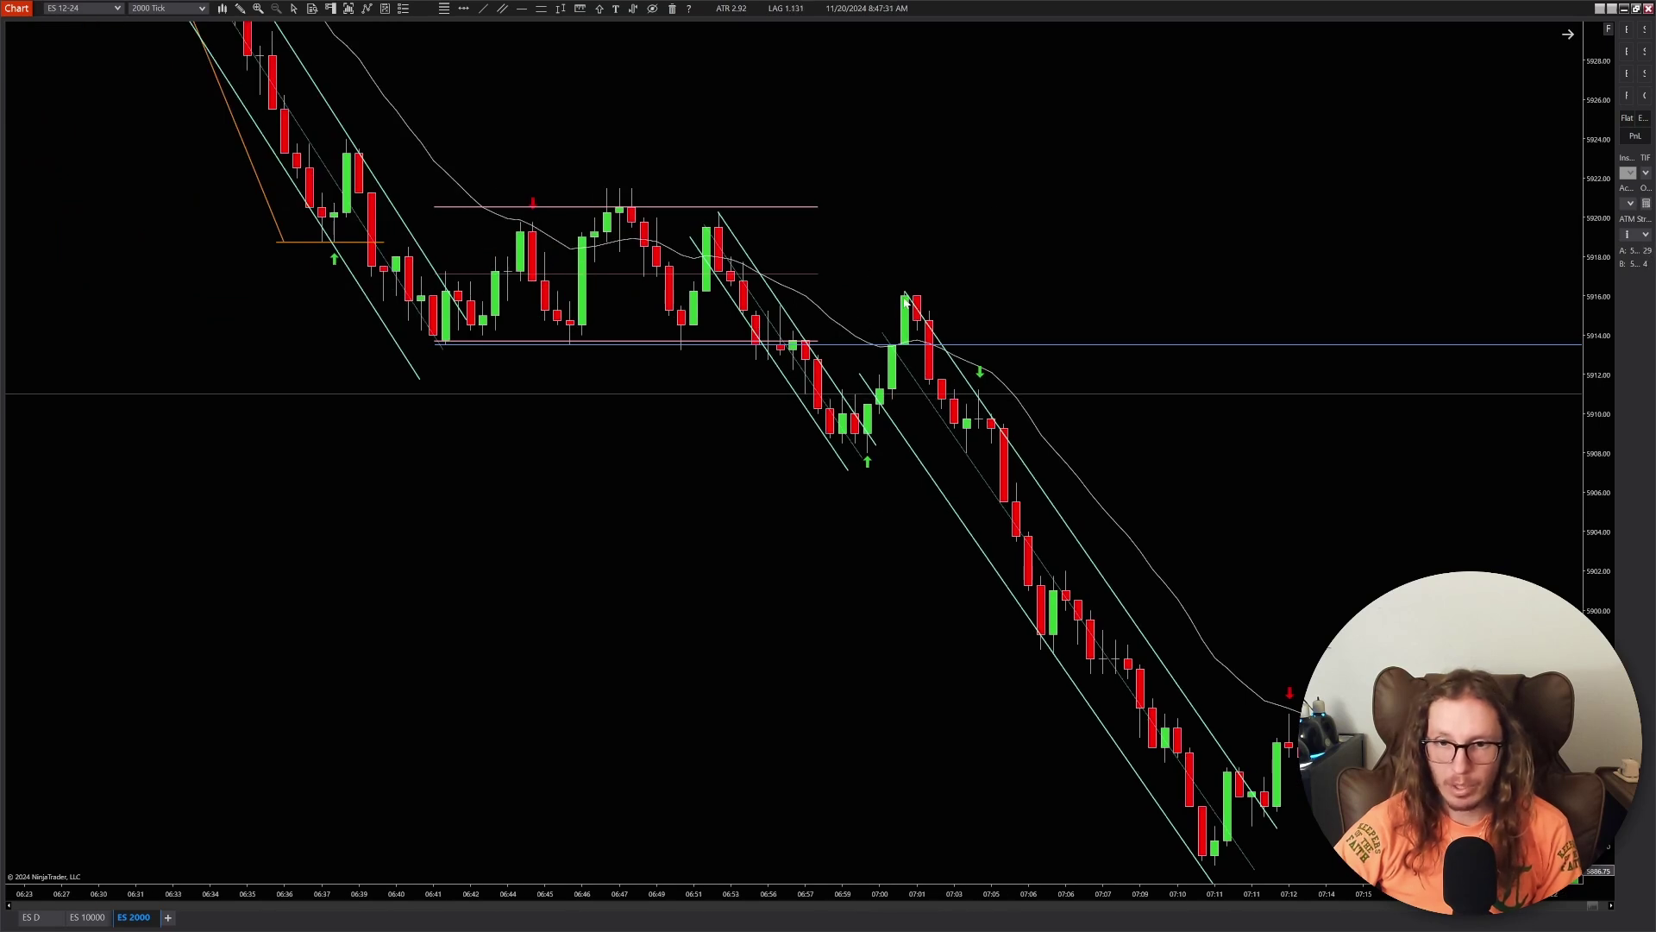
scroll(998, 621, up, 3)
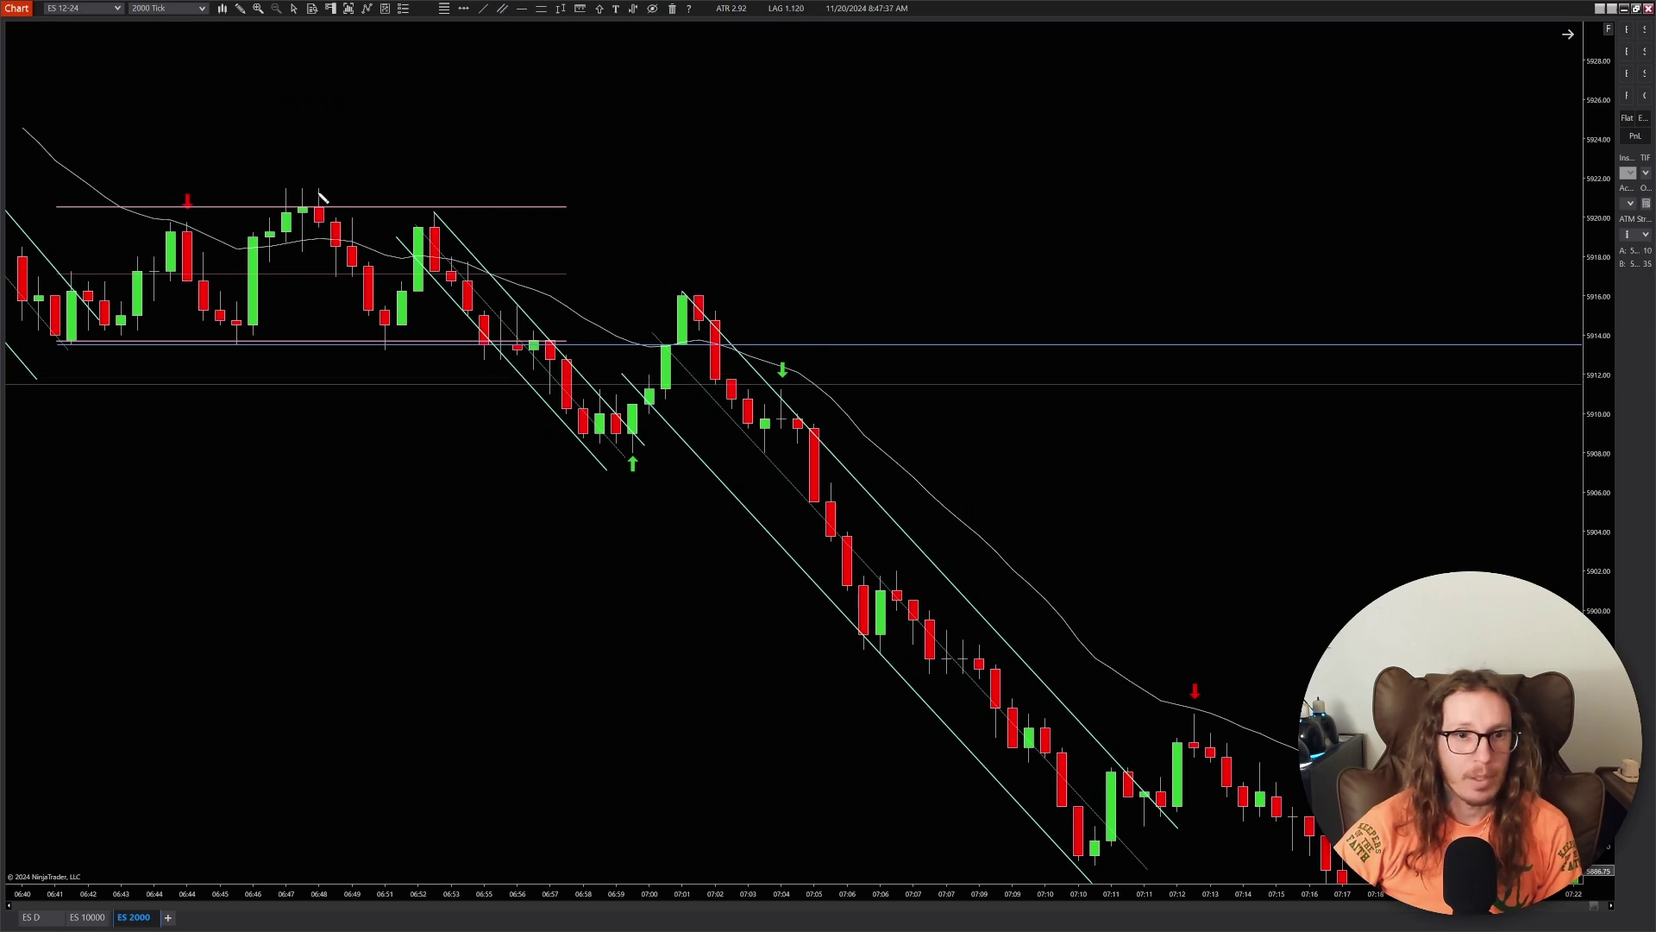
mouse_move(321, 190)
mouse_down()
mouse_move(854, 366)
mouse_move(1190, 444)
mouse_up()
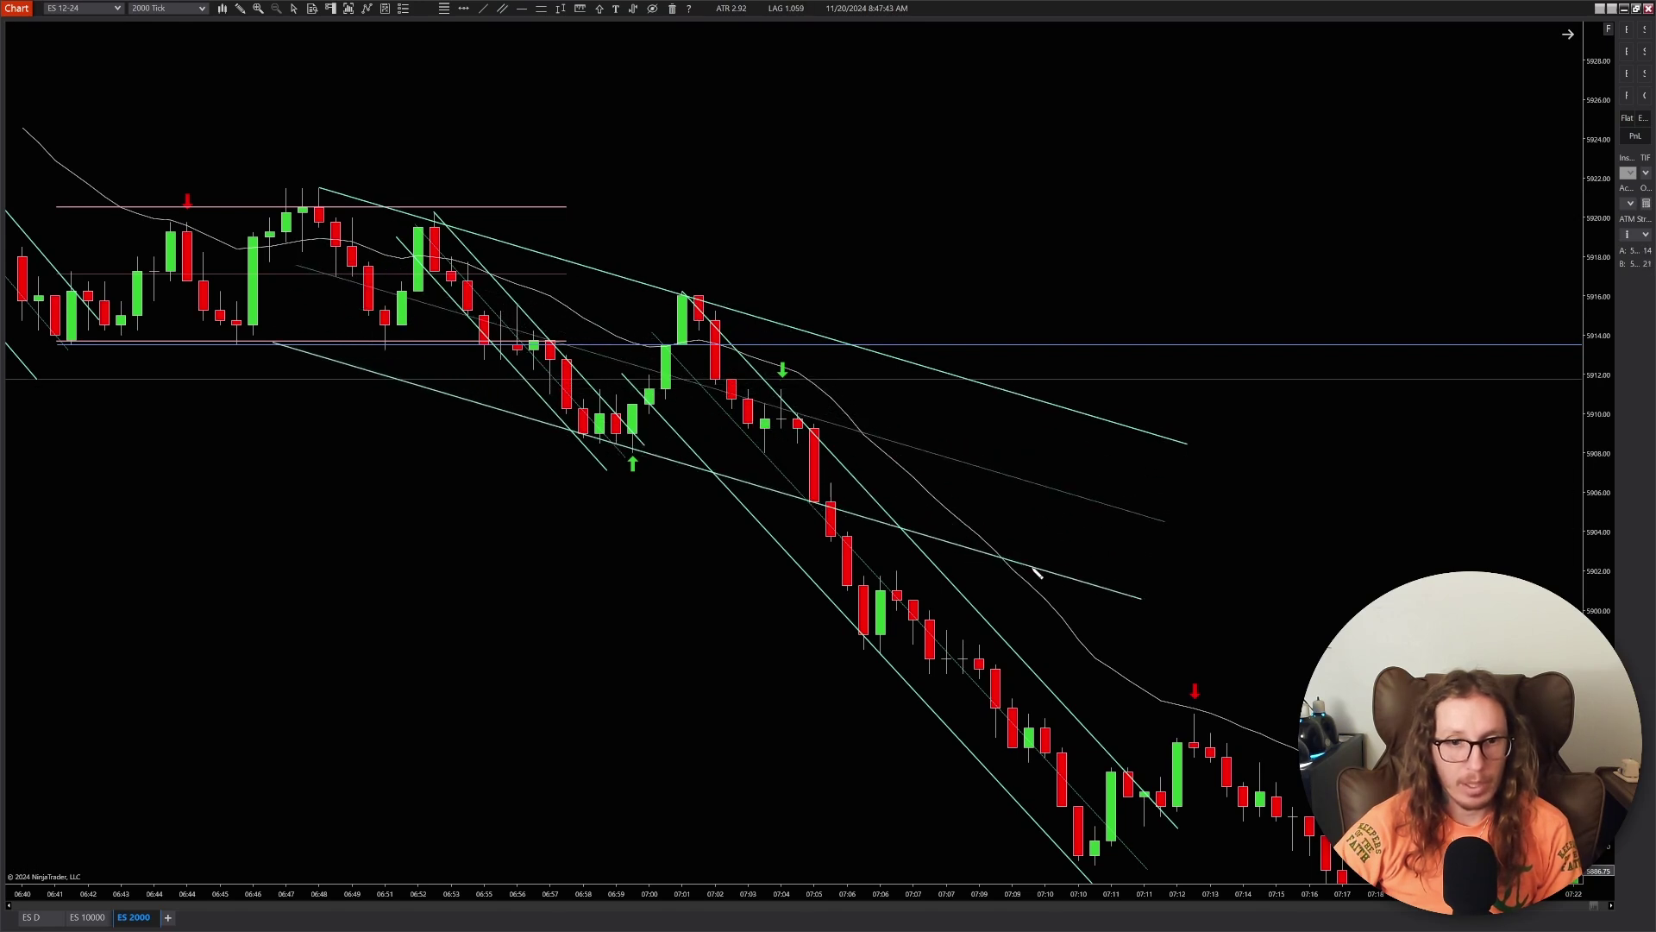
click(1134, 595)
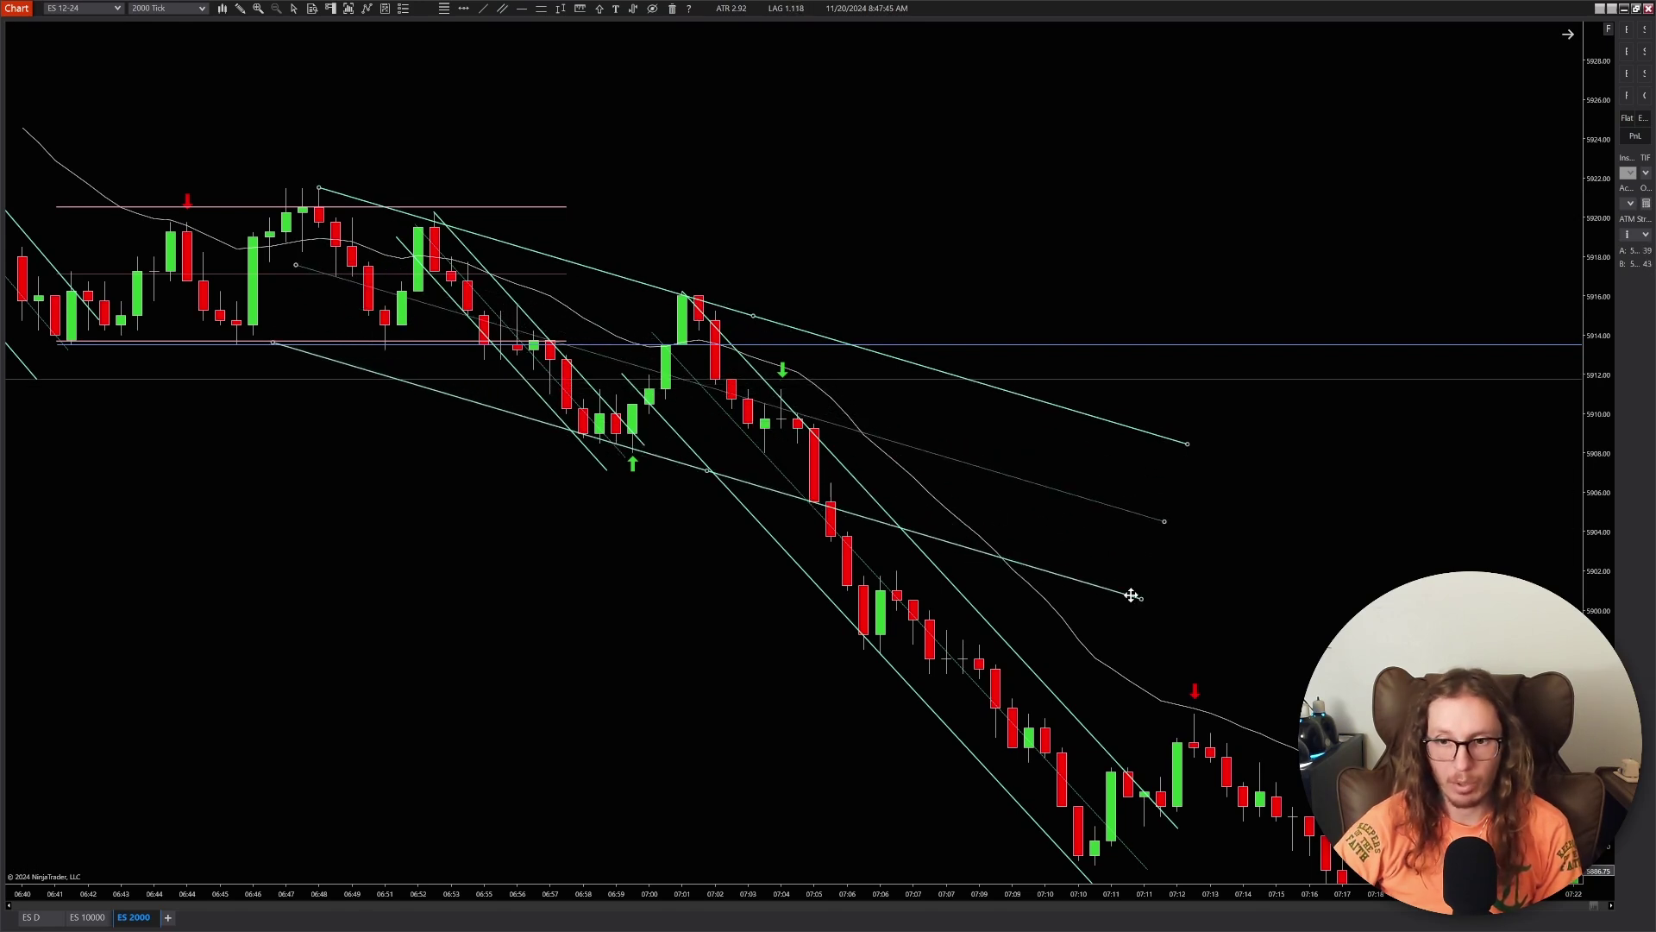
key(Delete)
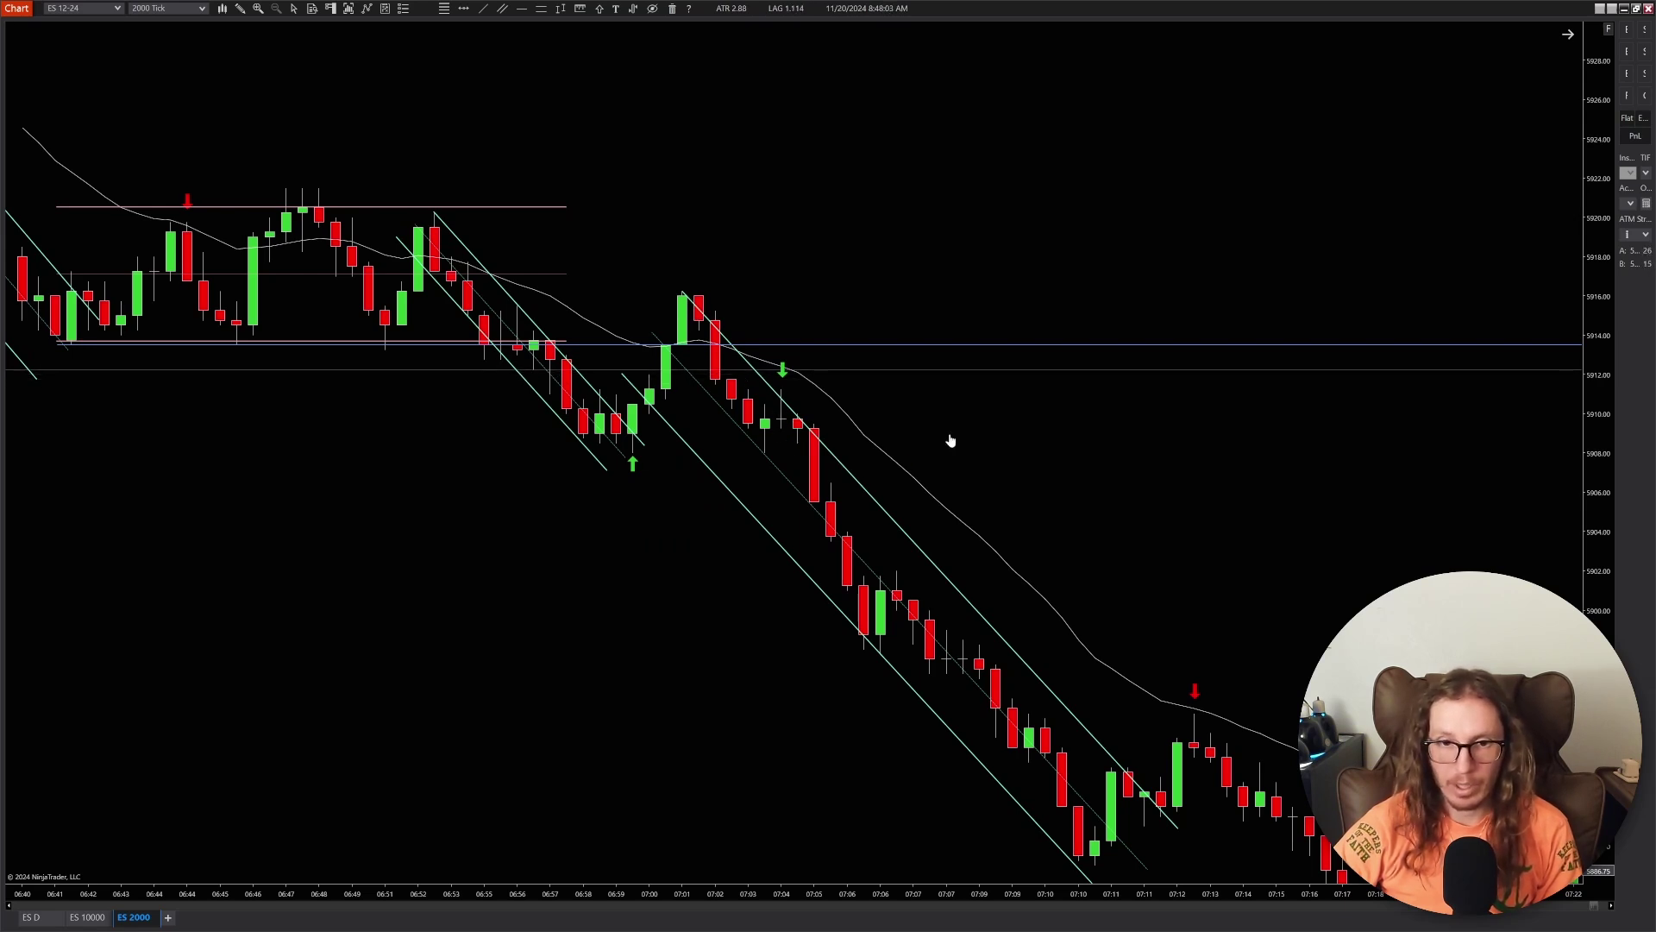
drag(950, 441, 901, 405)
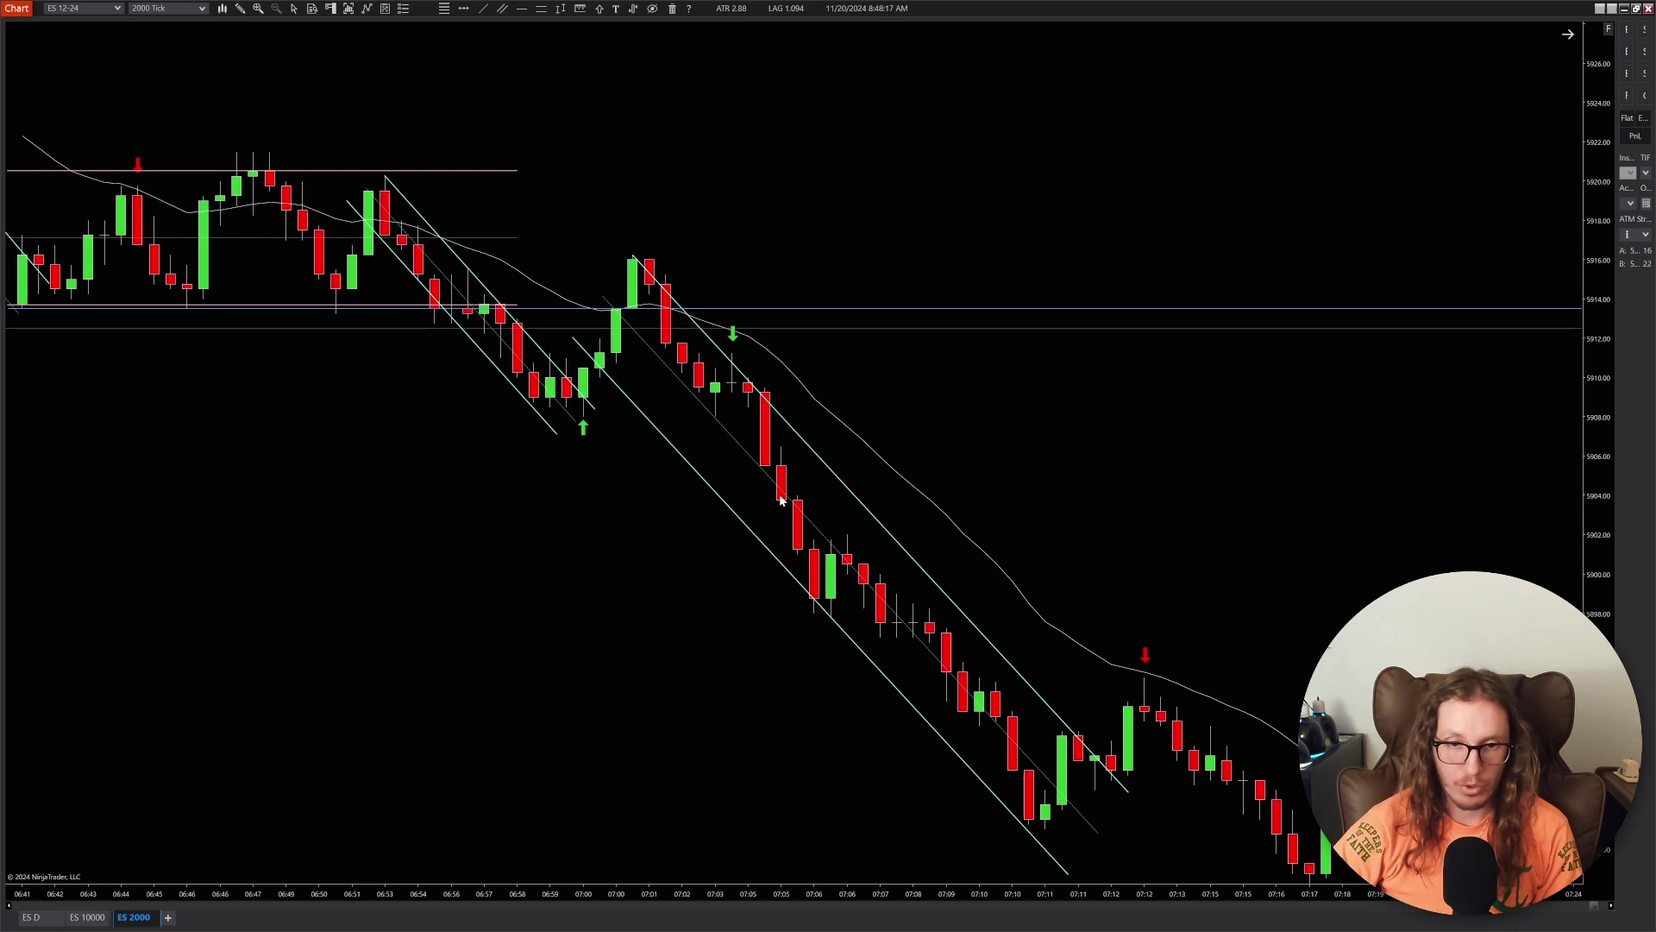
scroll(863, 414, down, 3)
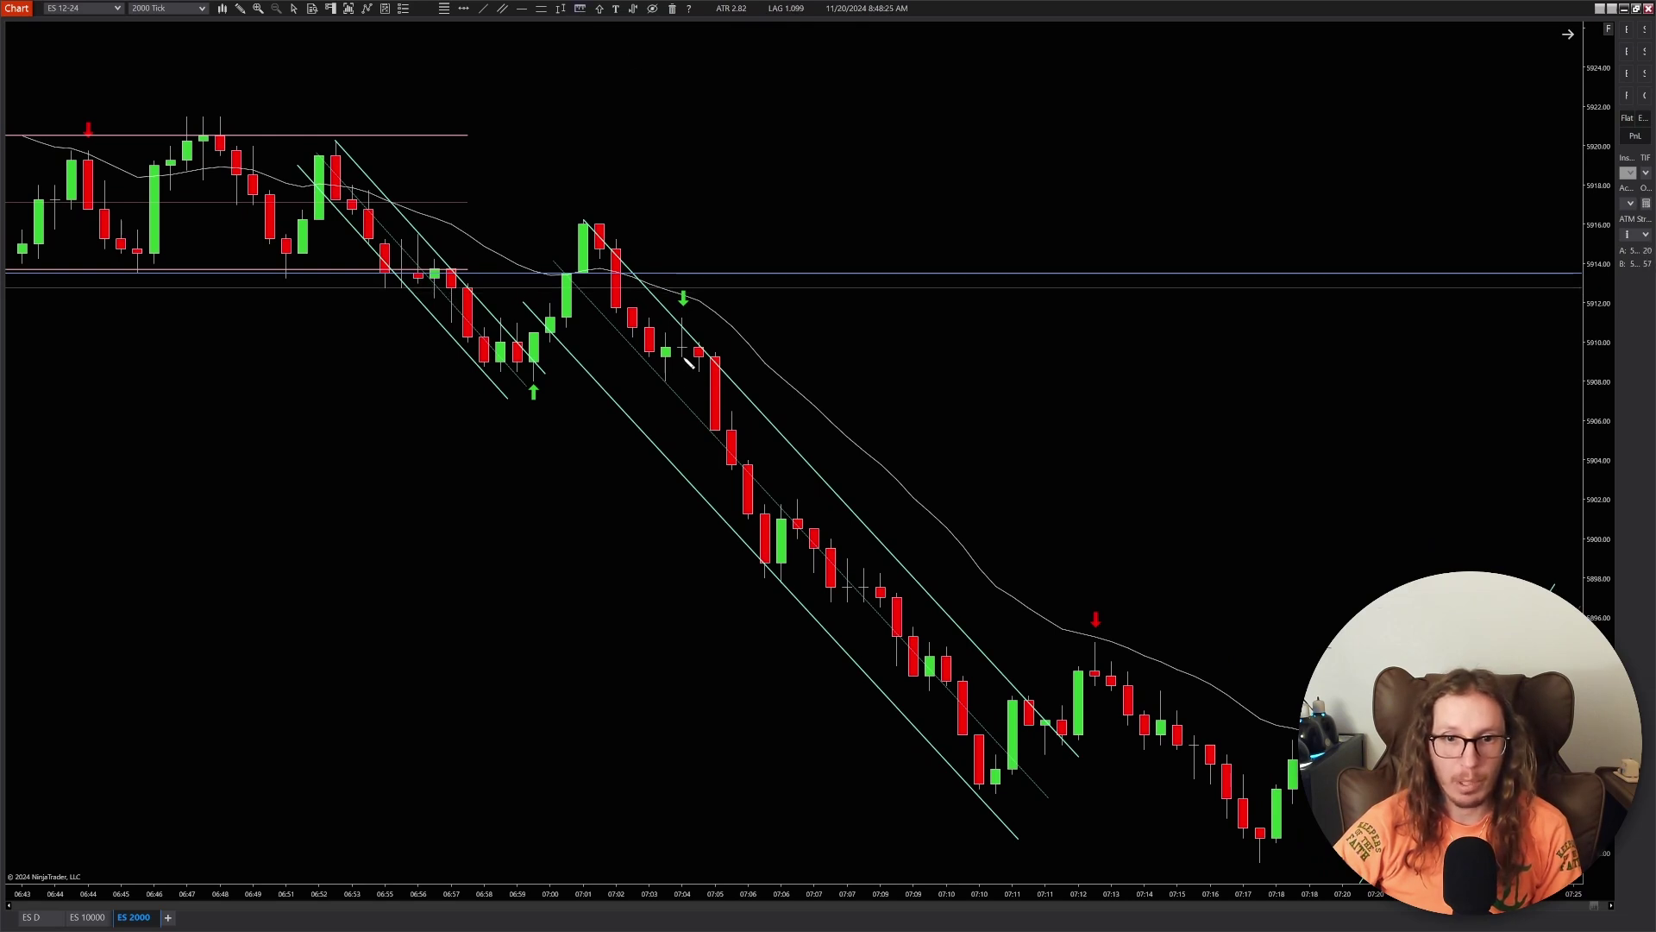
drag(688, 365, 689, 367)
drag(727, 392, 1077, 722)
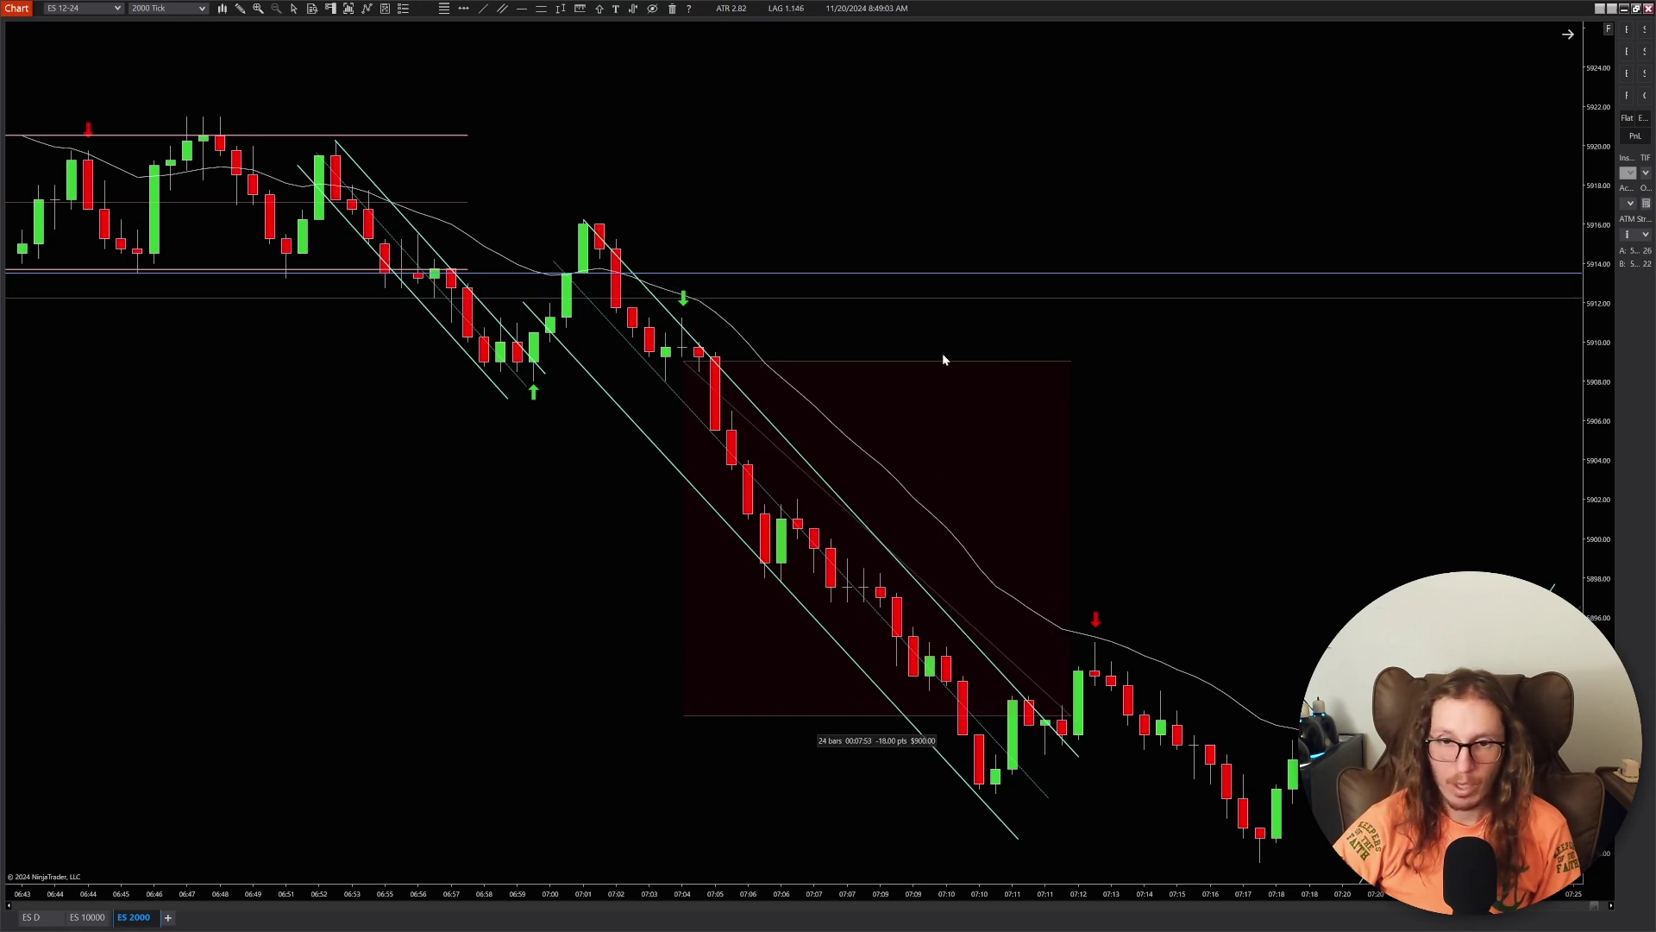
click(950, 608)
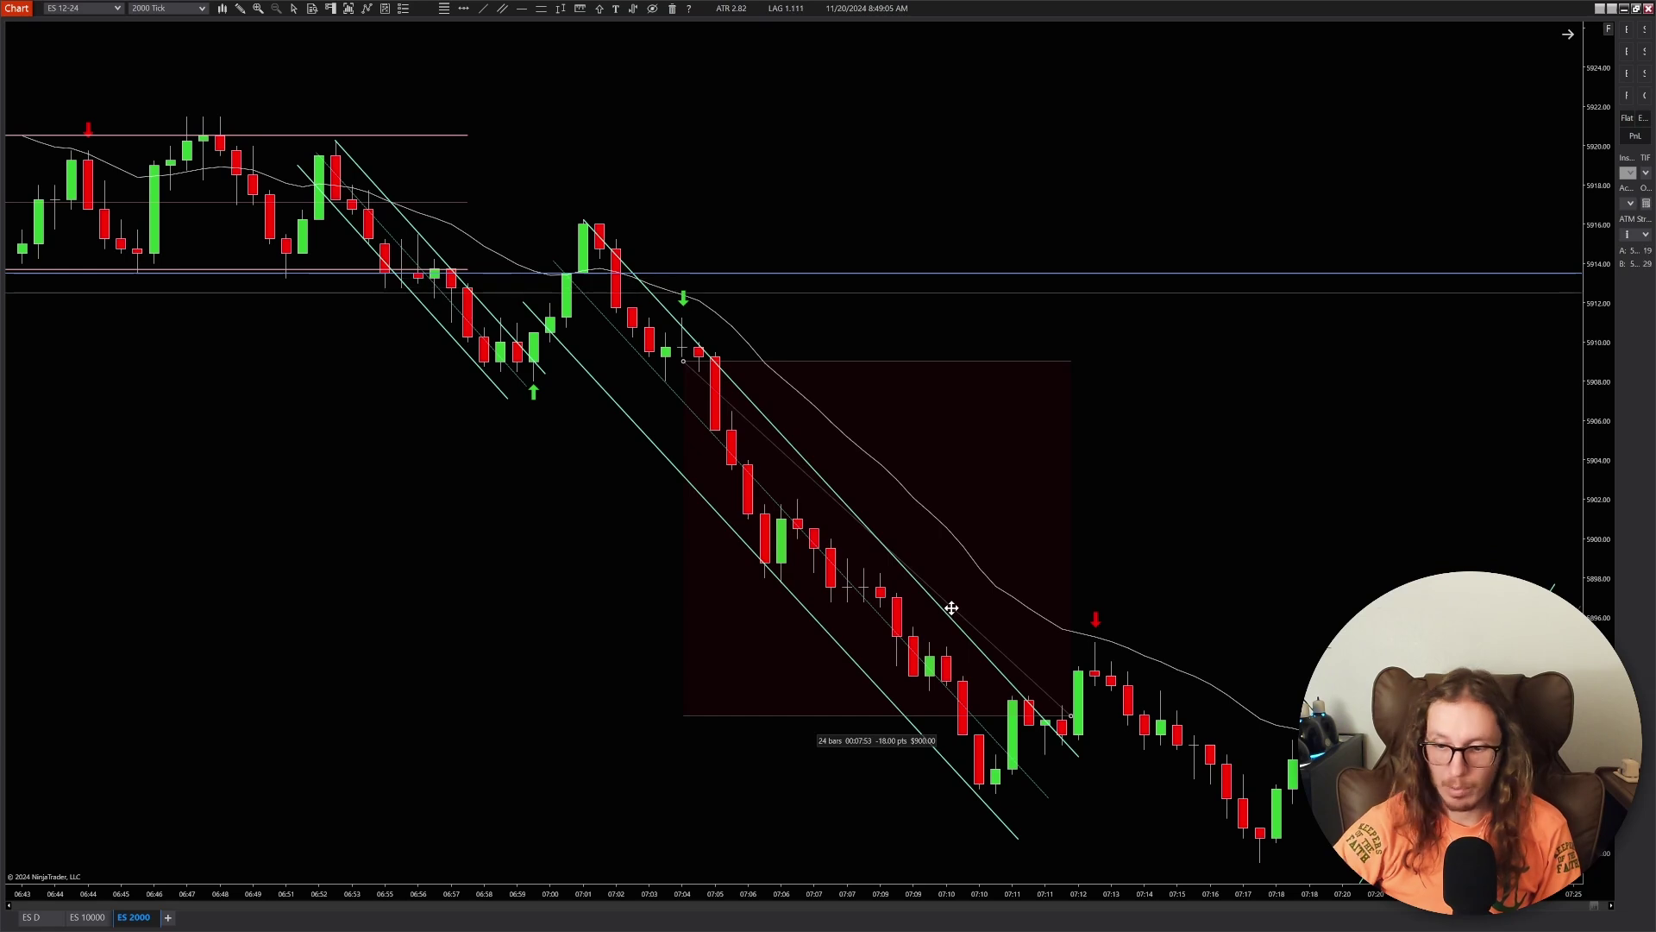
key(Delete)
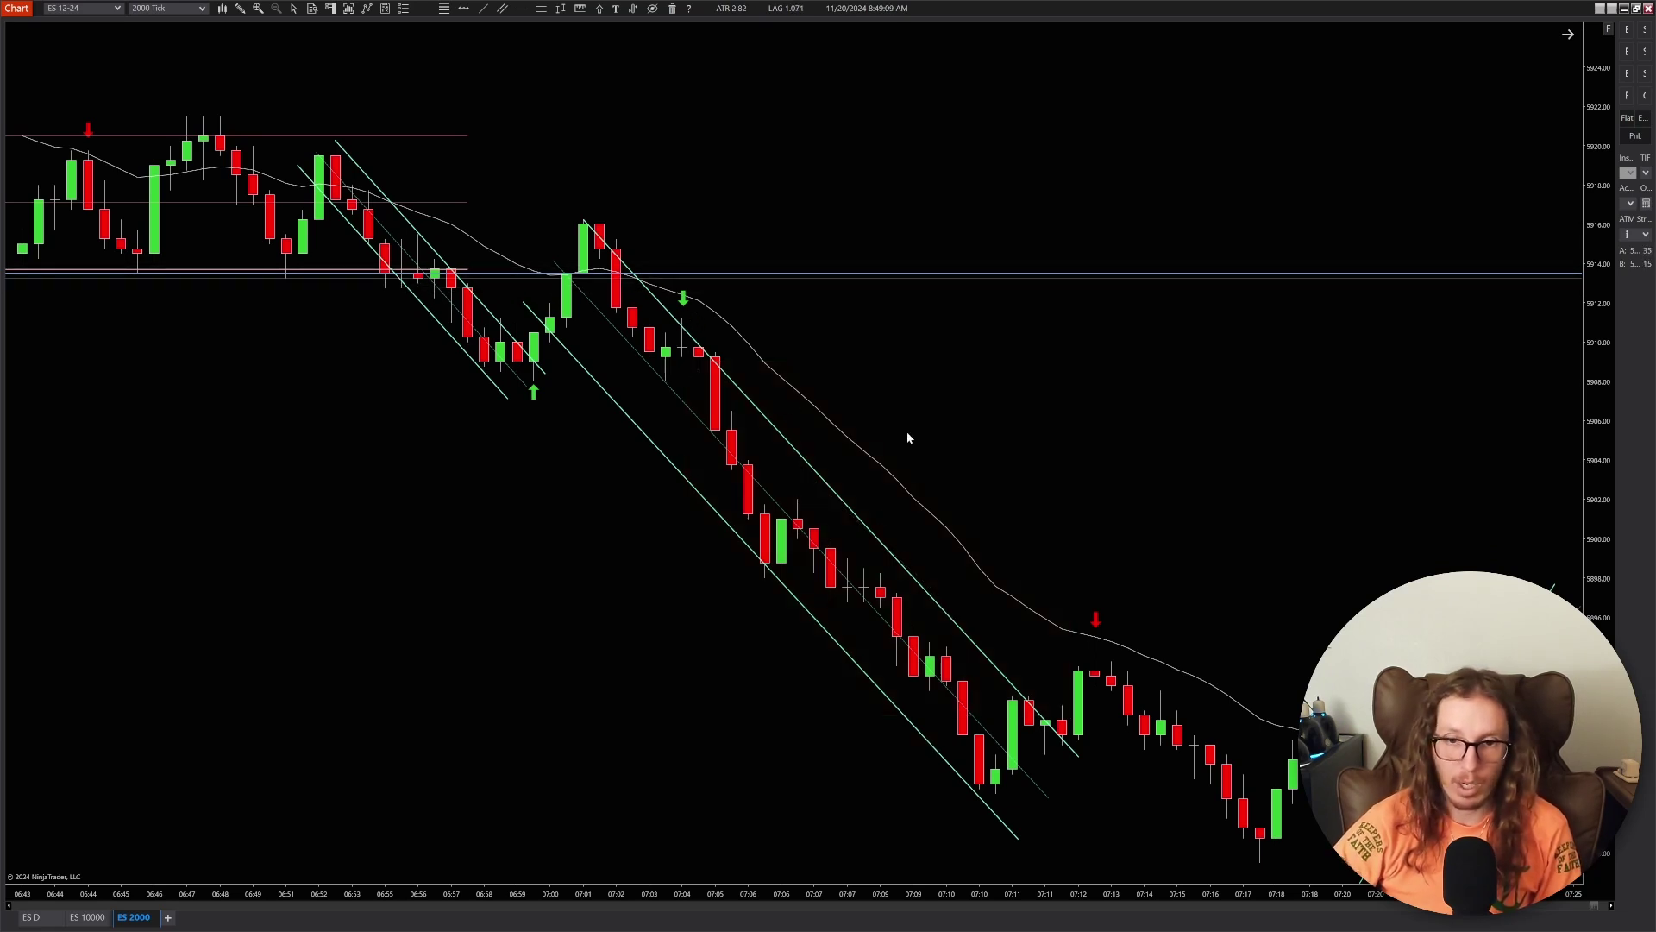
drag(907, 437, 743, 330)
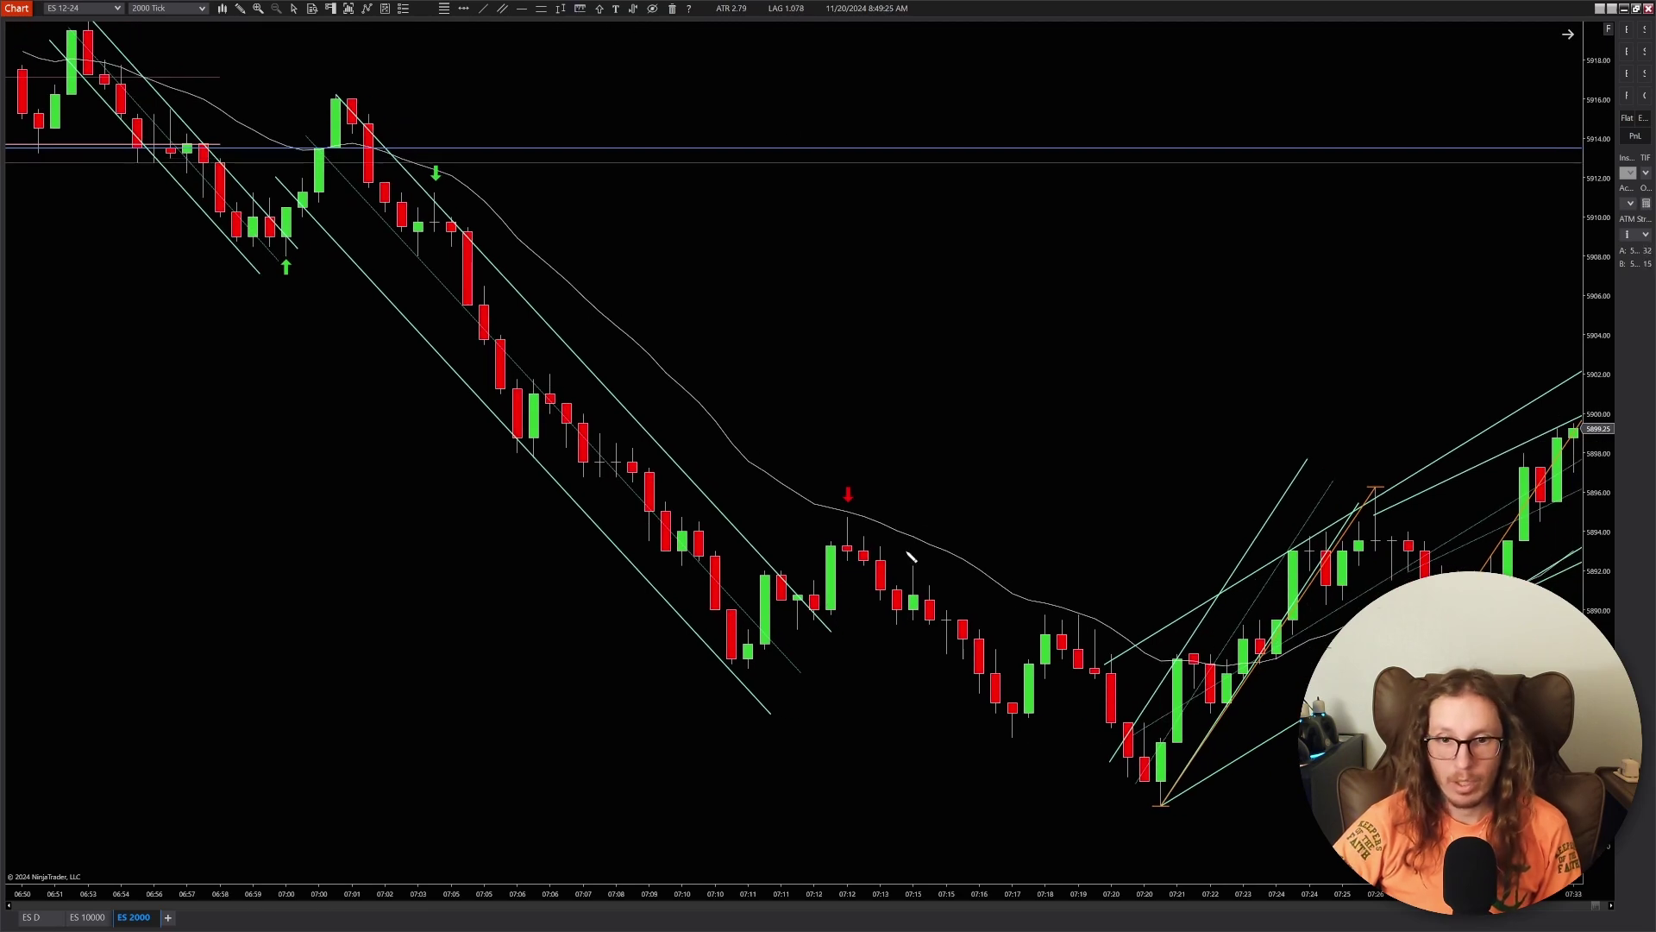
- Measure the drop after the 07:12 bounce and pan forward to the 07:13–08:05 rally channel
mouse_move(852, 569)
mouse_down()
mouse_move(921, 598)
mouse_move(920, 573)
mouse_move(908, 629)
mouse_move(868, 573)
mouse_move(889, 552)
mouse_move(902, 644)
mouse_move(856, 598)
mouse_up()
drag(931, 703, 405, 542)
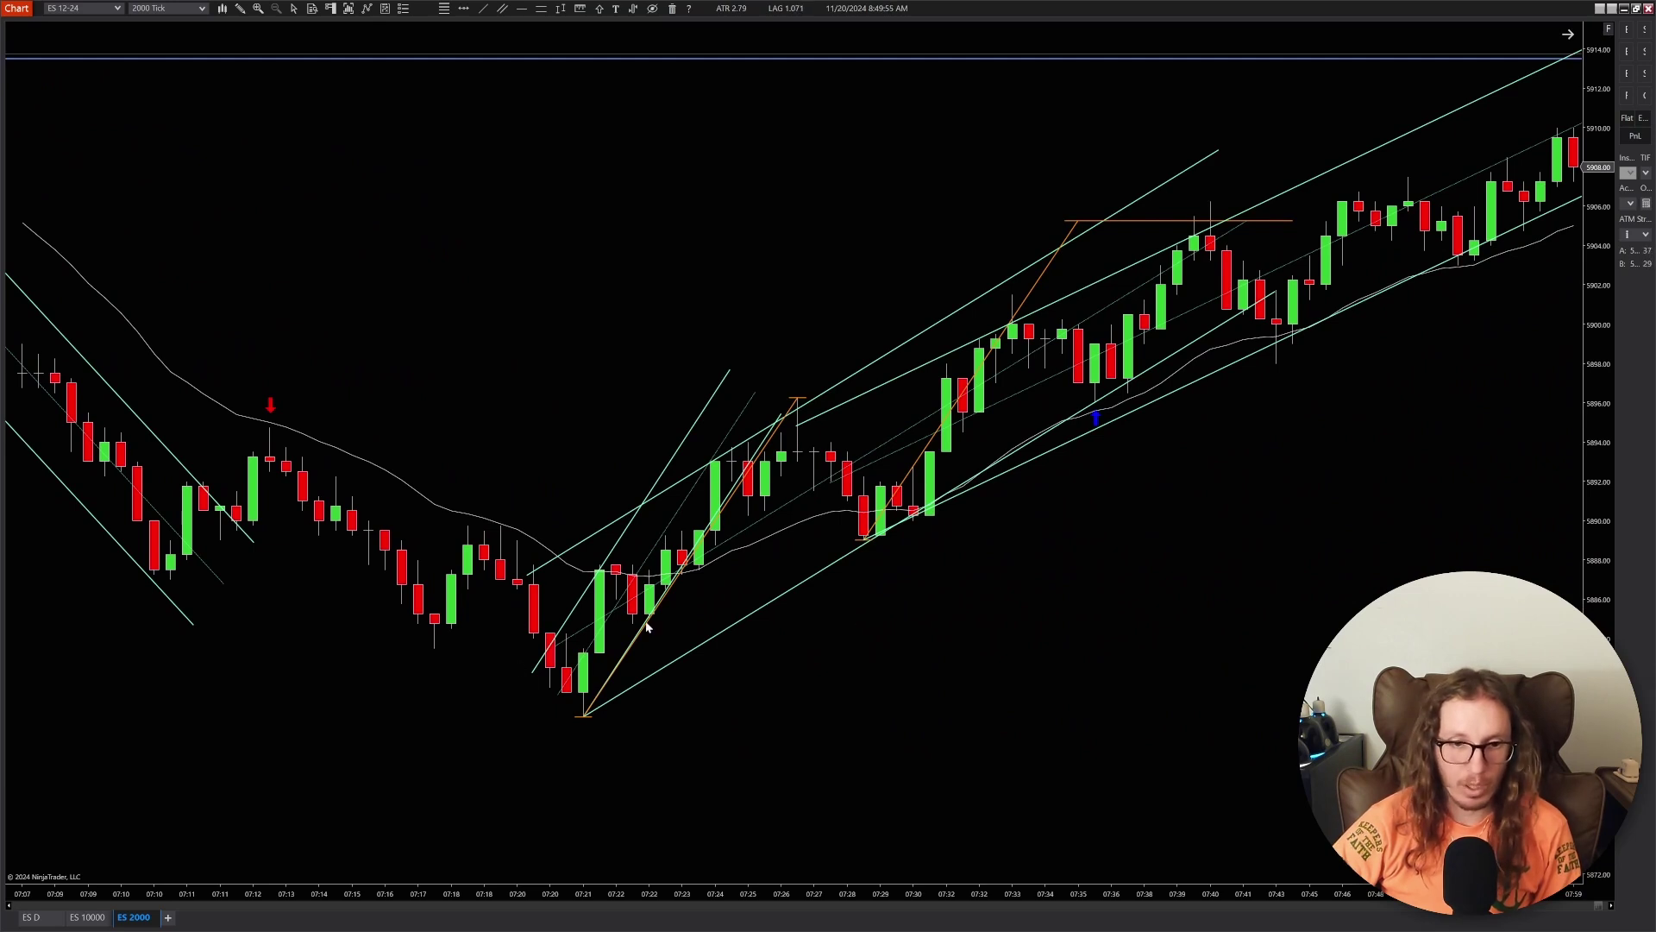
drag(1210, 582, 949, 655)
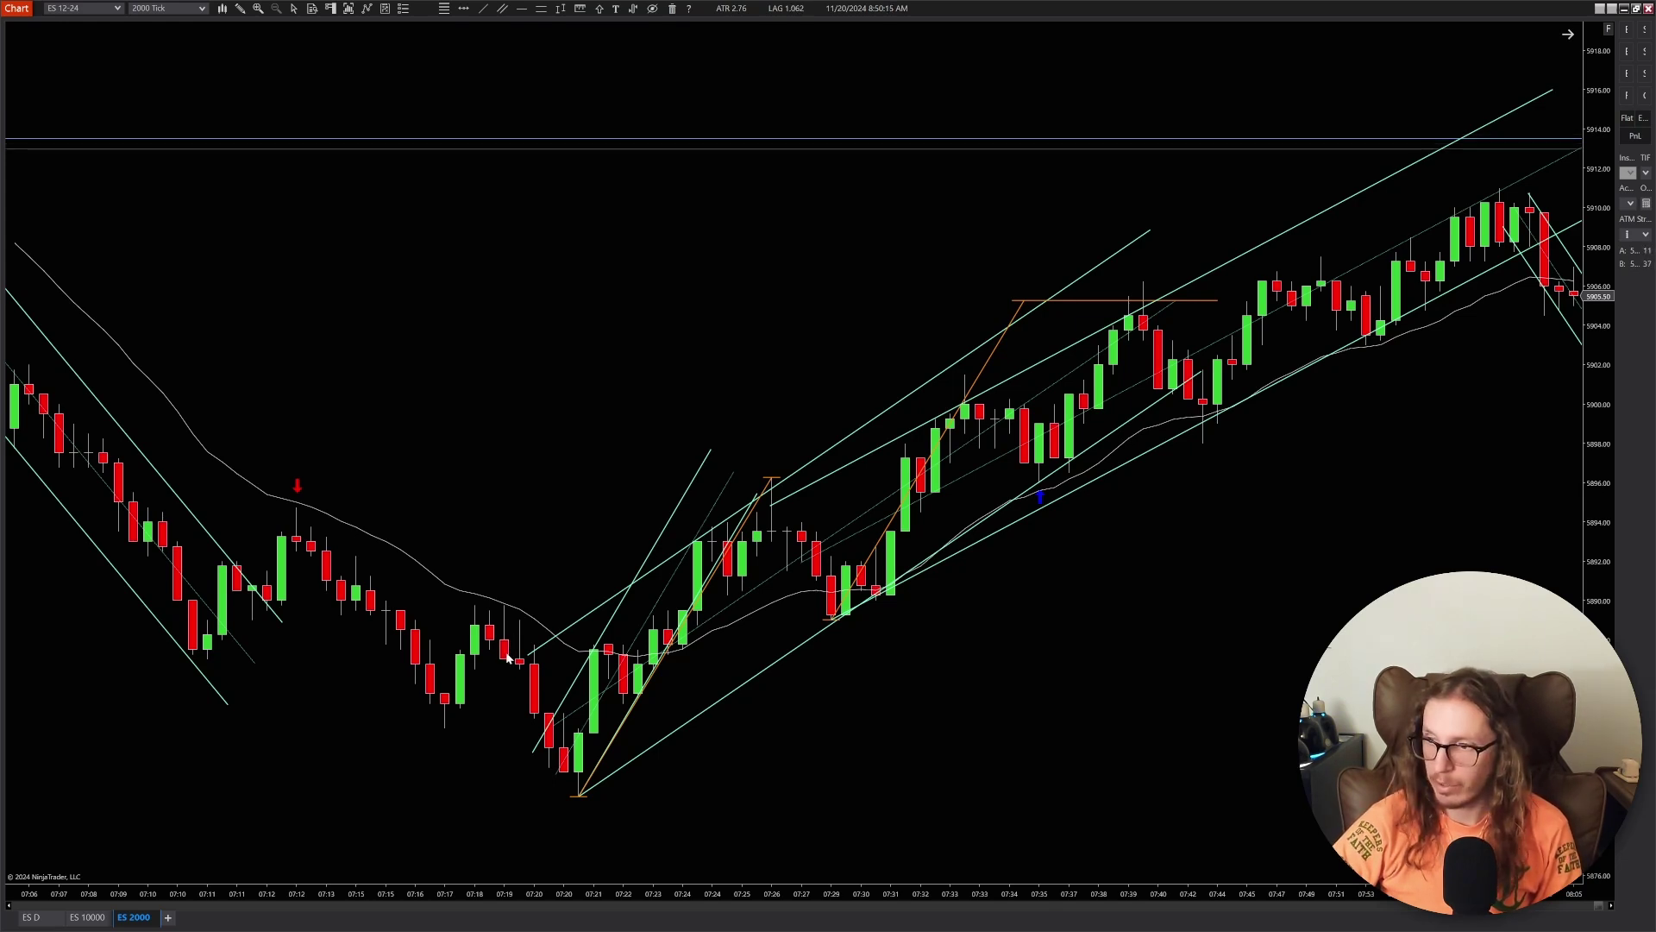
scroll(723, 684, down, 5)
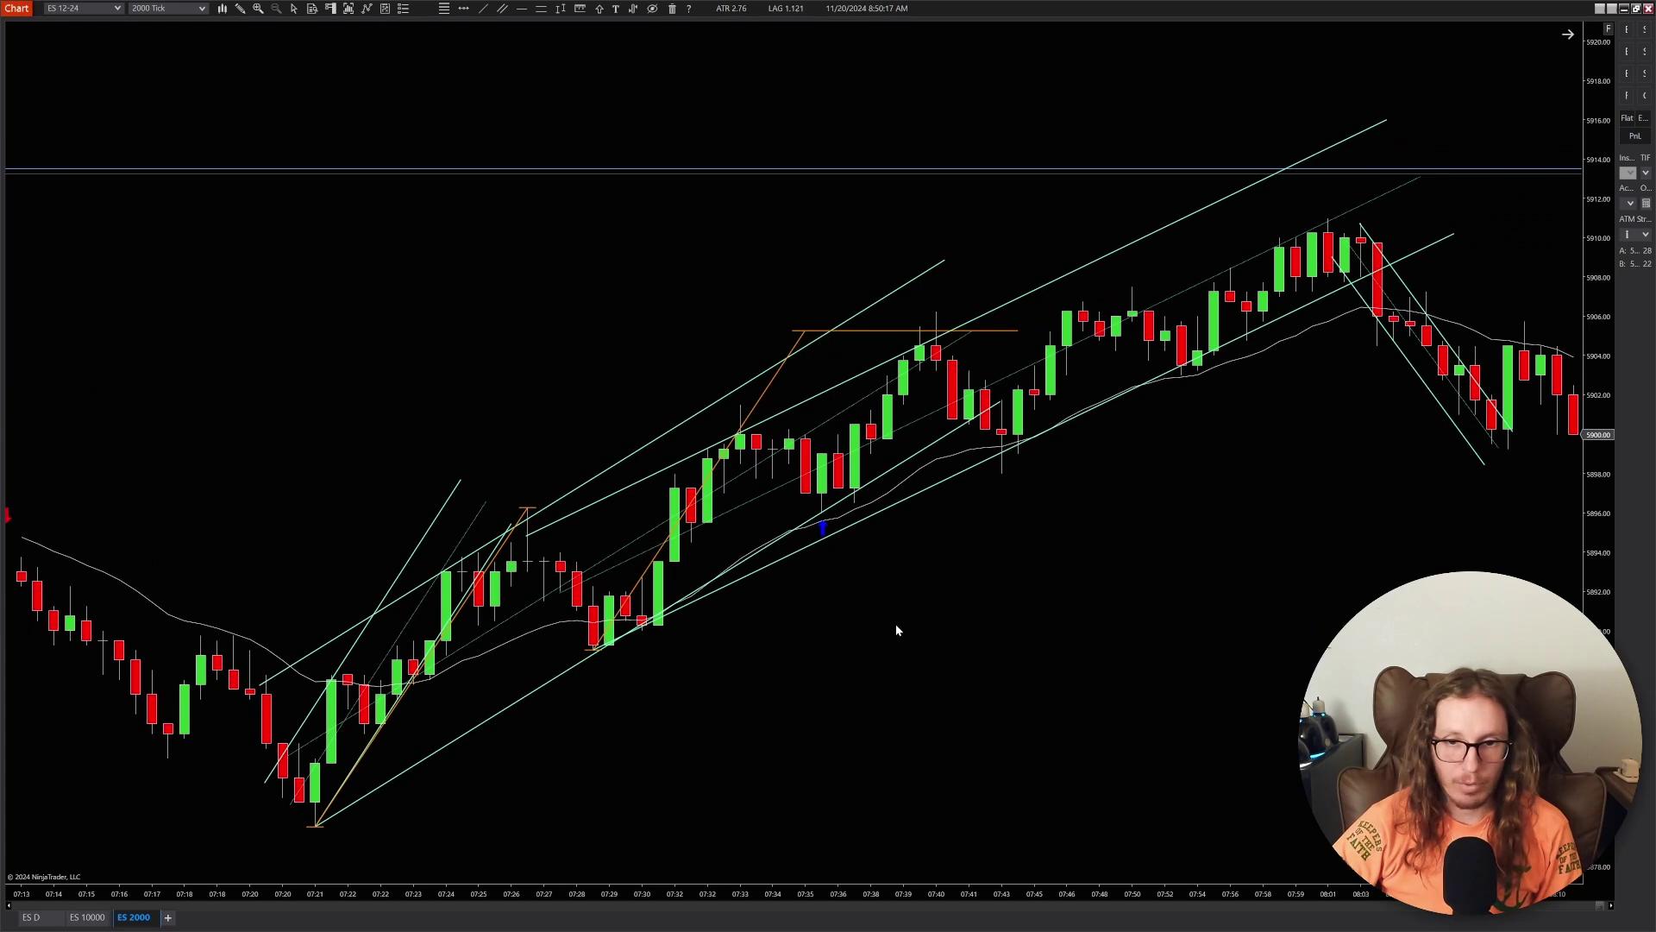
- Measure a 1.50-point rally move, then pan and zoom out to the newest bars near 5917
scroll(863, 639, down, 2)
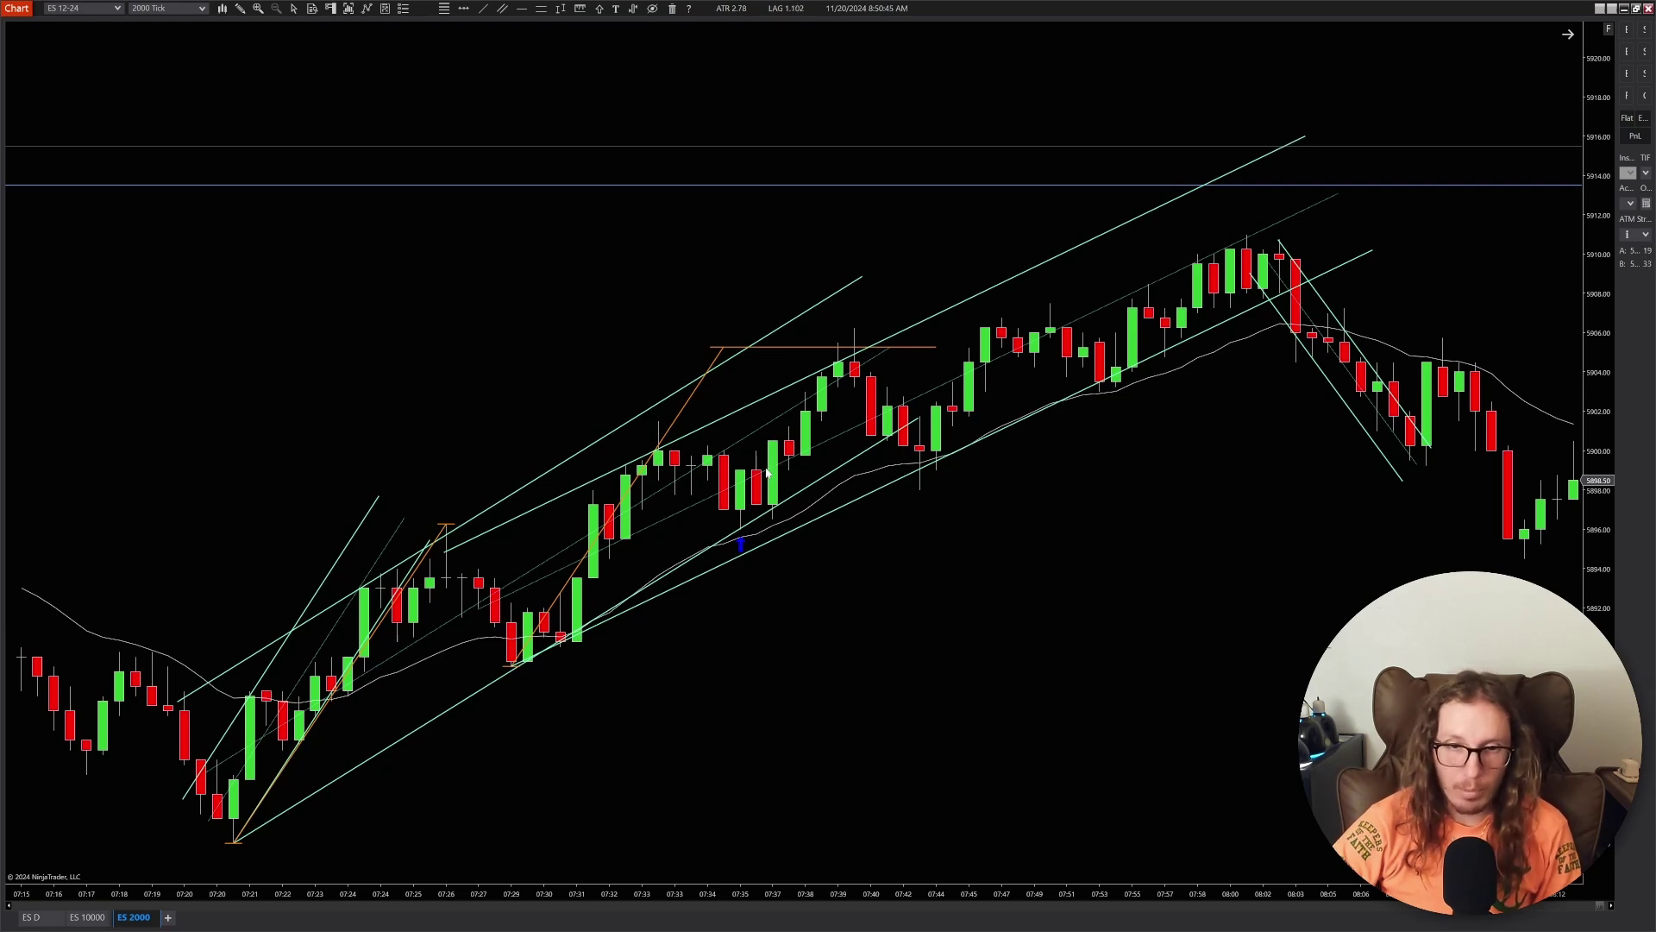
scroll(1013, 594, down, 3)
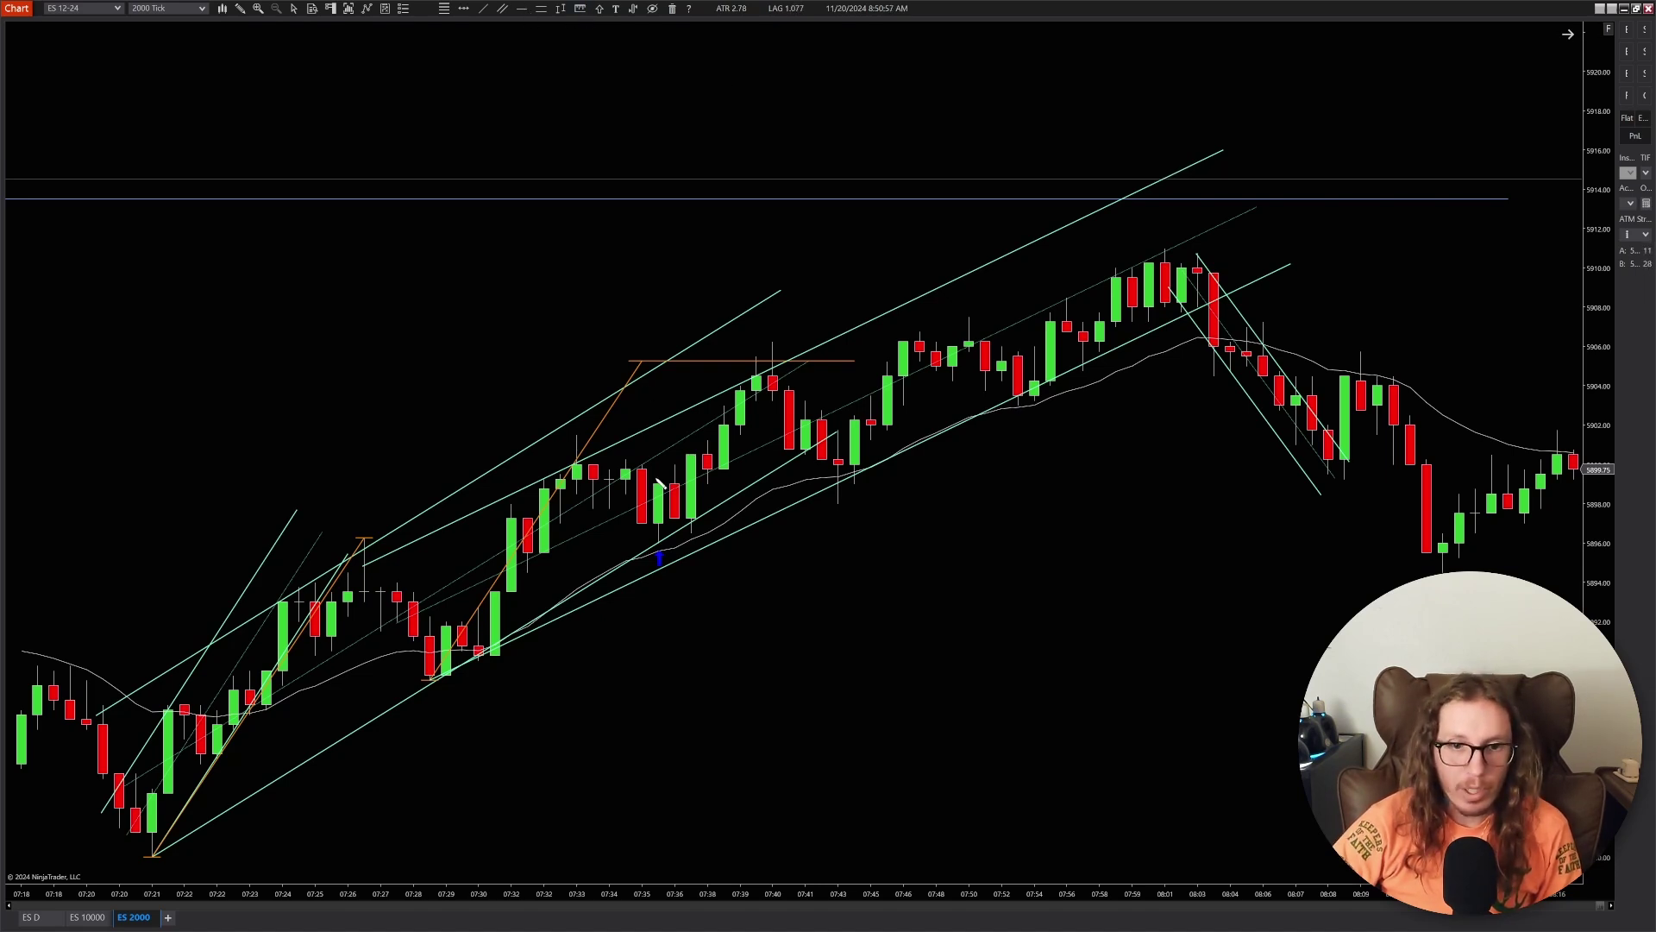
mouse_move(665, 487)
mouse_down()
mouse_move(728, 462)
mouse_move(649, 486)
mouse_up()
drag(925, 618, 540, 629)
drag(834, 614, 716, 575)
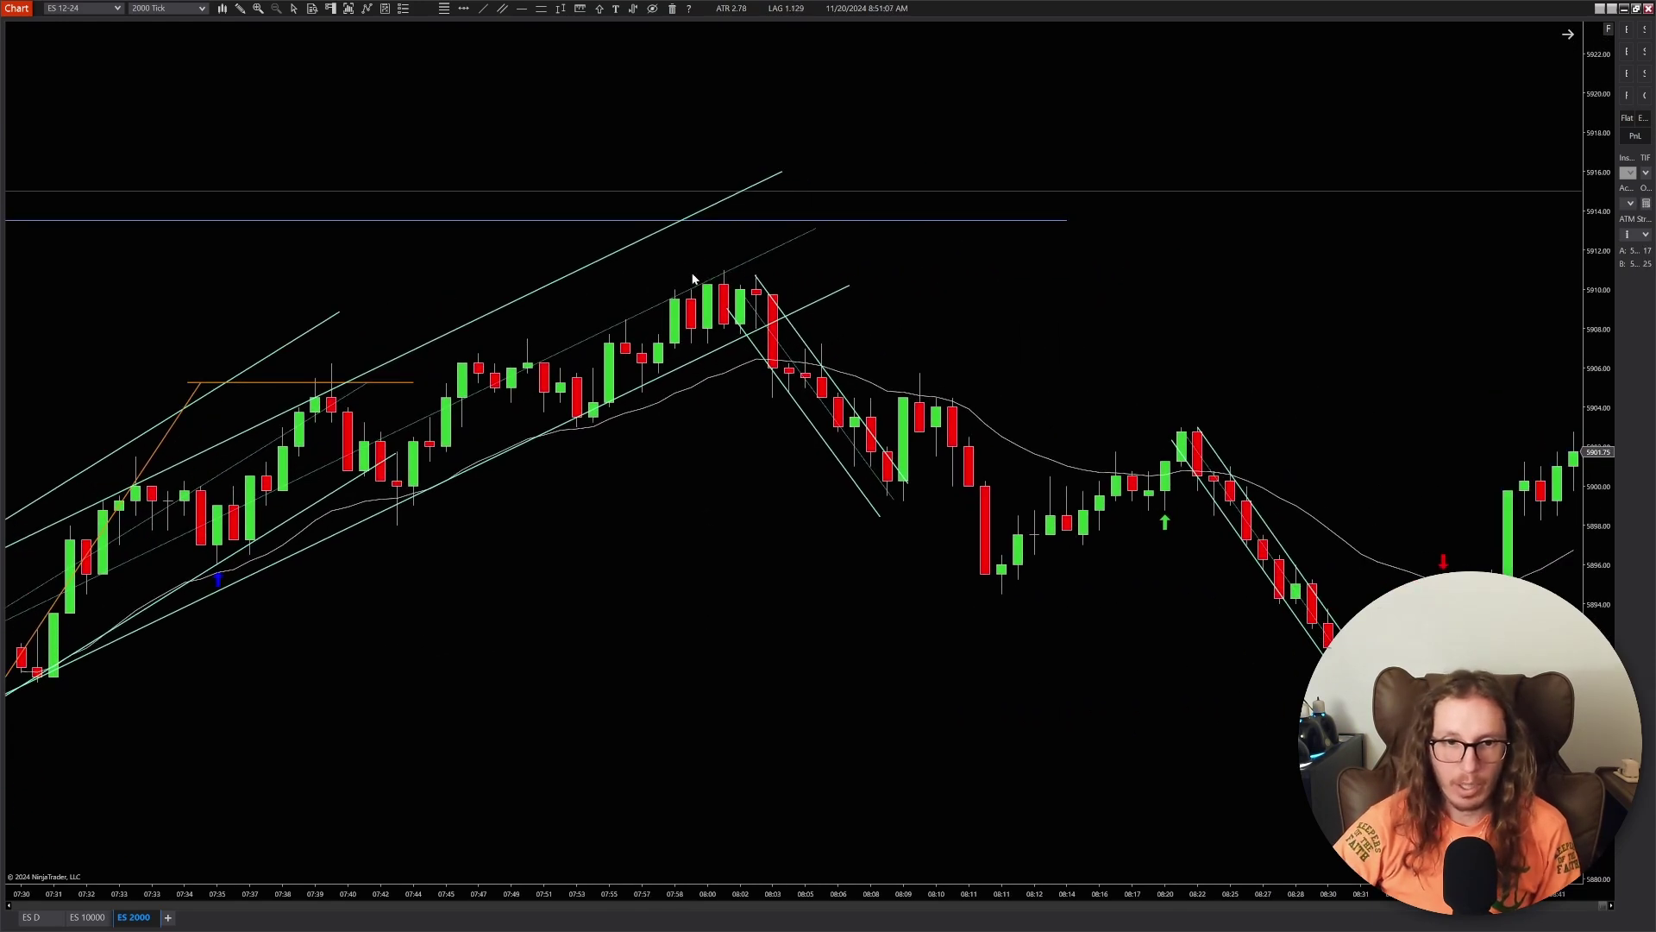
scroll(602, 545, down, 4)
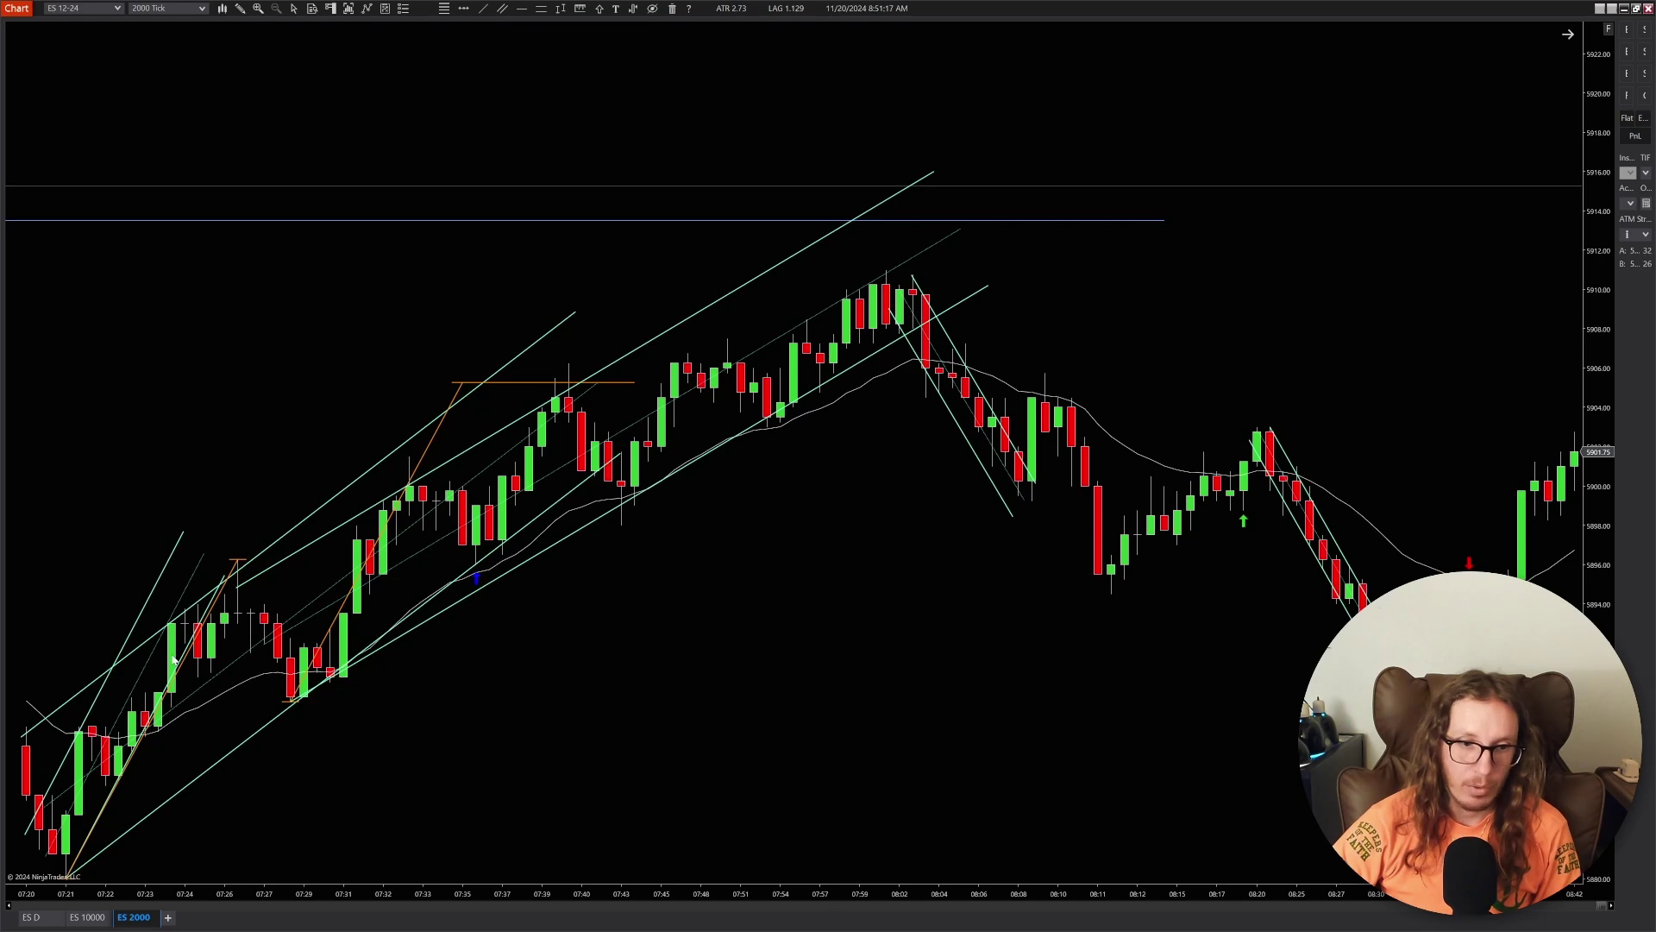
click(975, 295)
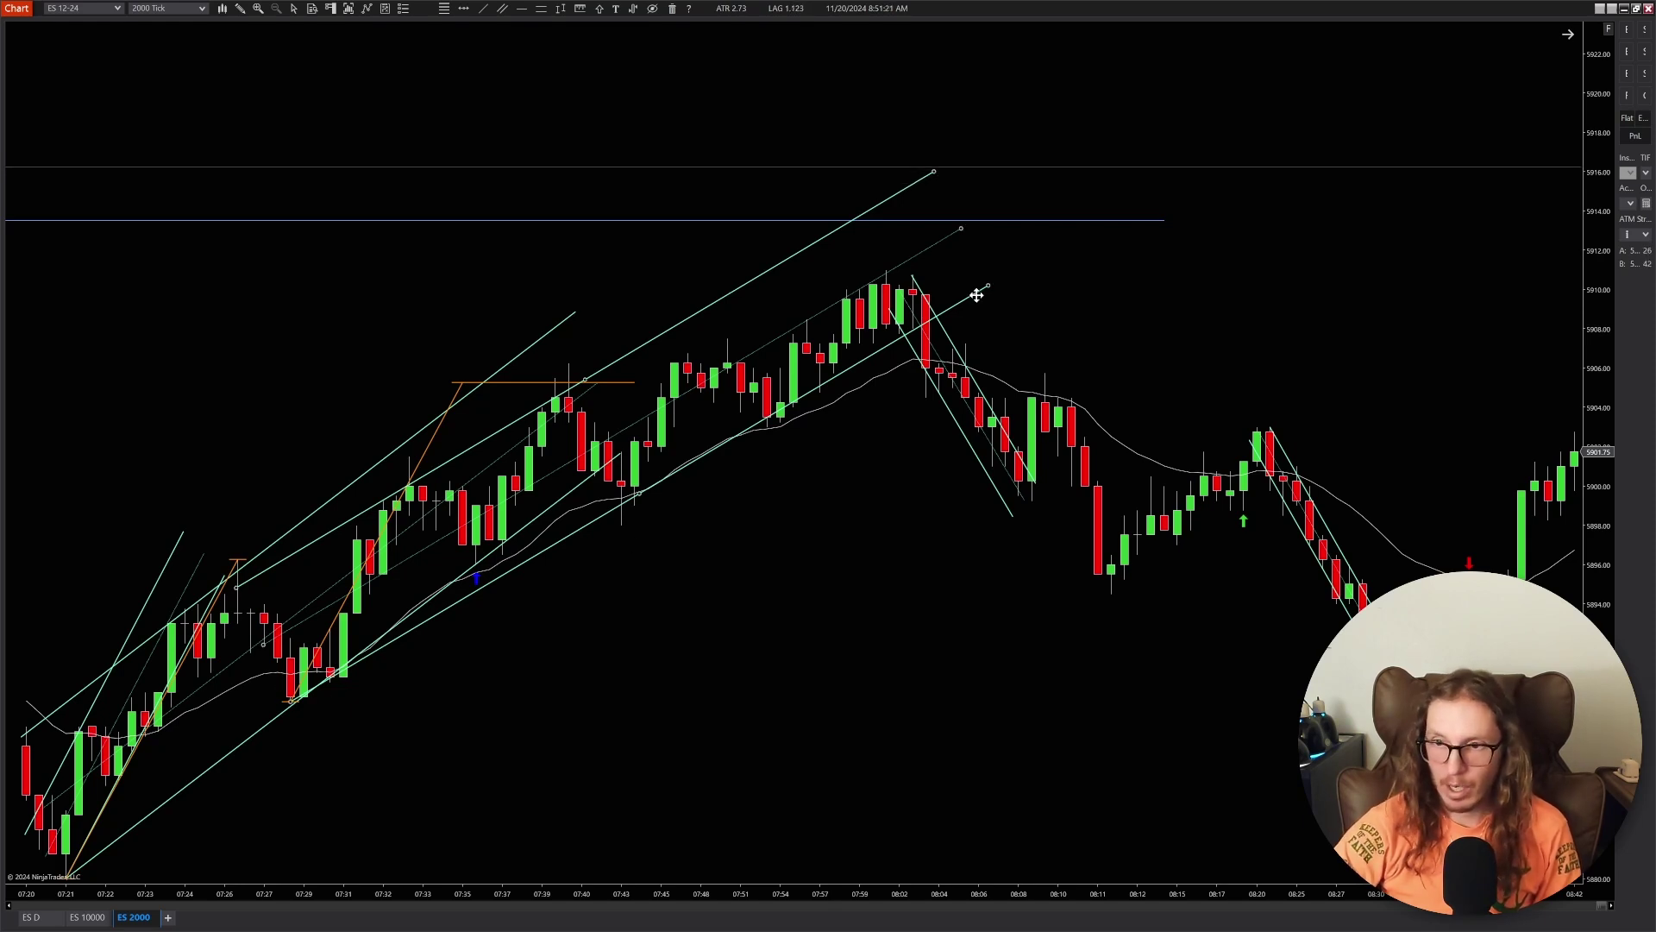
drag(1209, 293, 848, 345)
scroll(982, 333, down, 5)
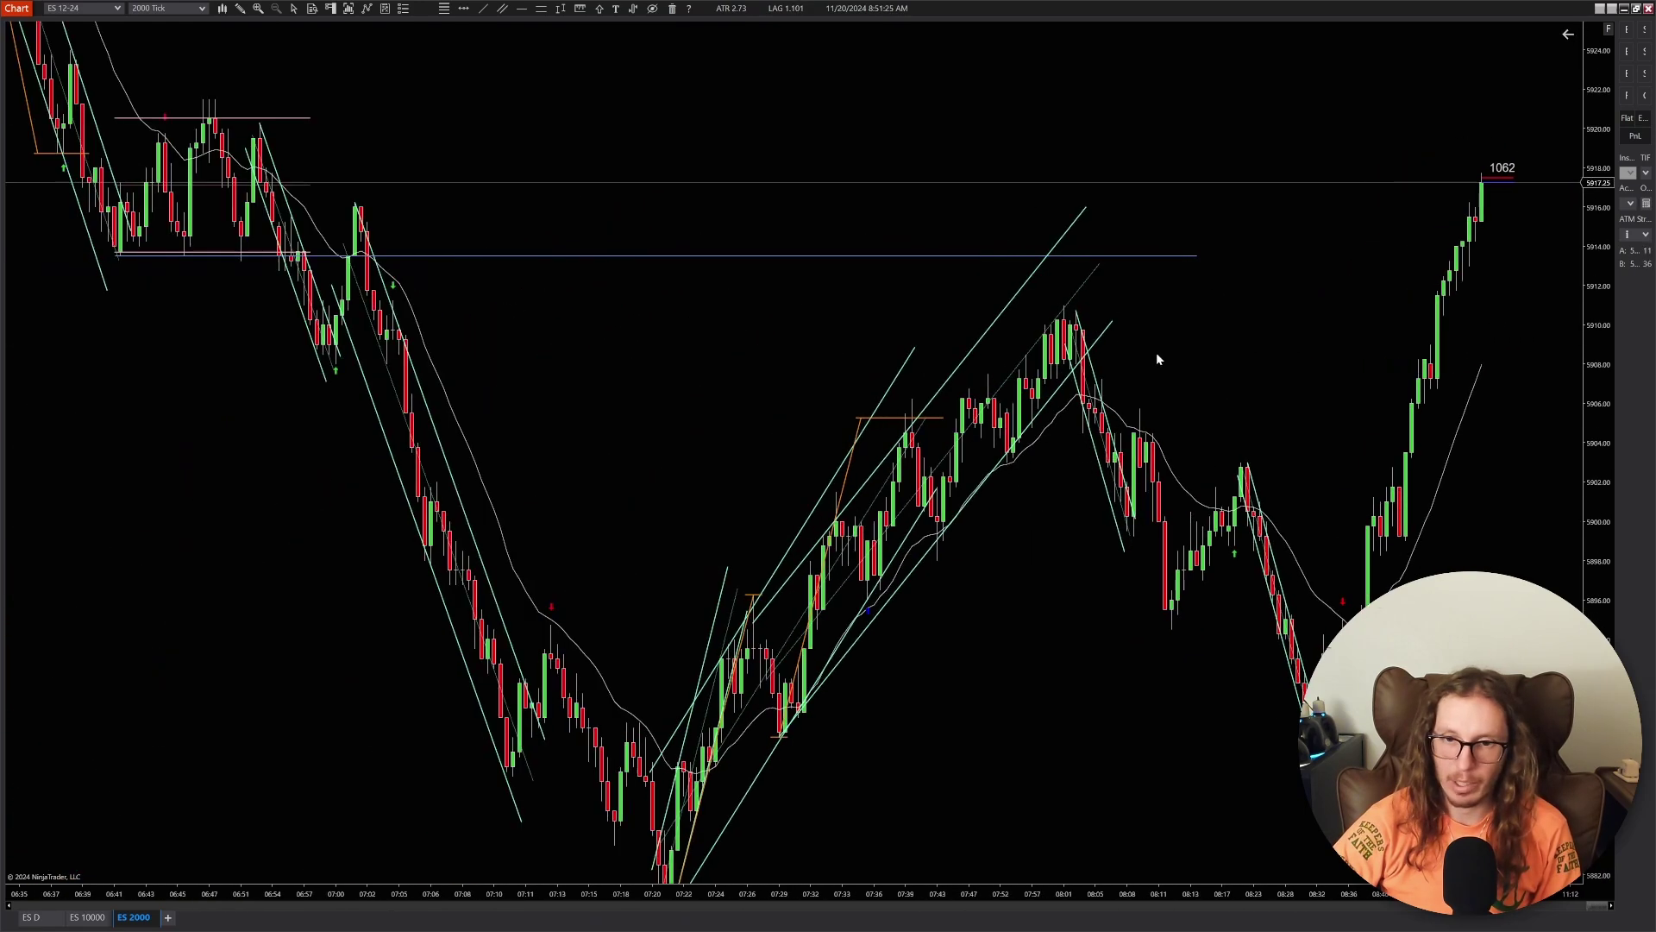
- Compress the price scale and draw a trend channel through the 07:21 low, pullback low and 5917 high
drag(1597, 321, 863, 558)
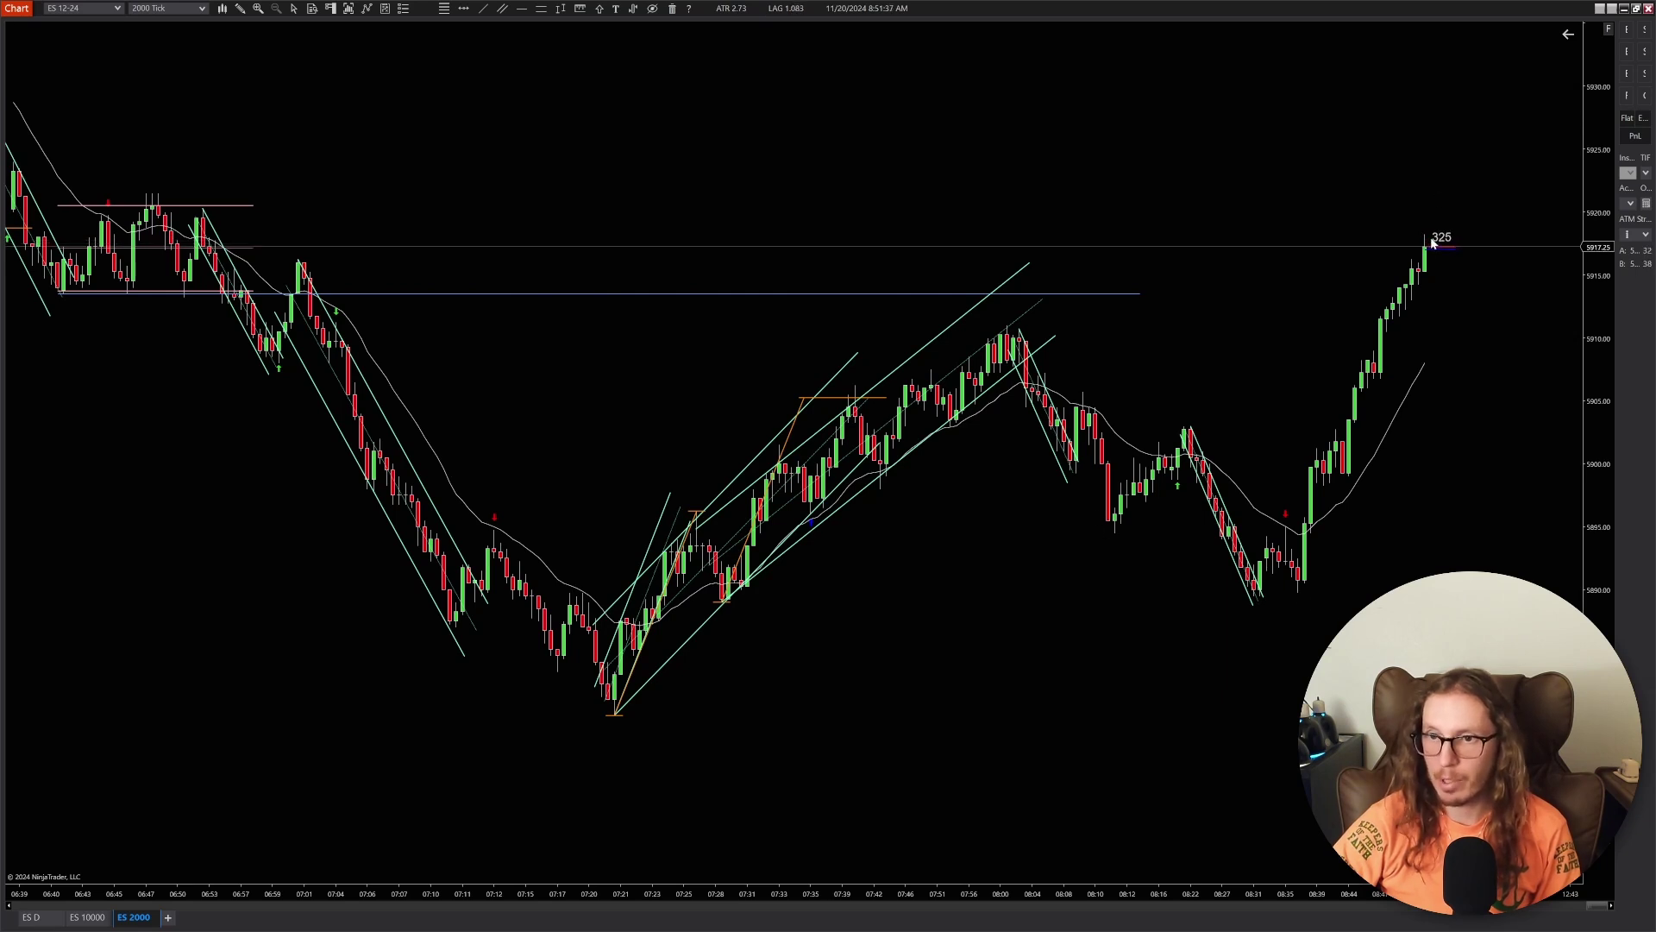
scroll(1331, 403, up, 3)
scroll(1207, 578, down, 3)
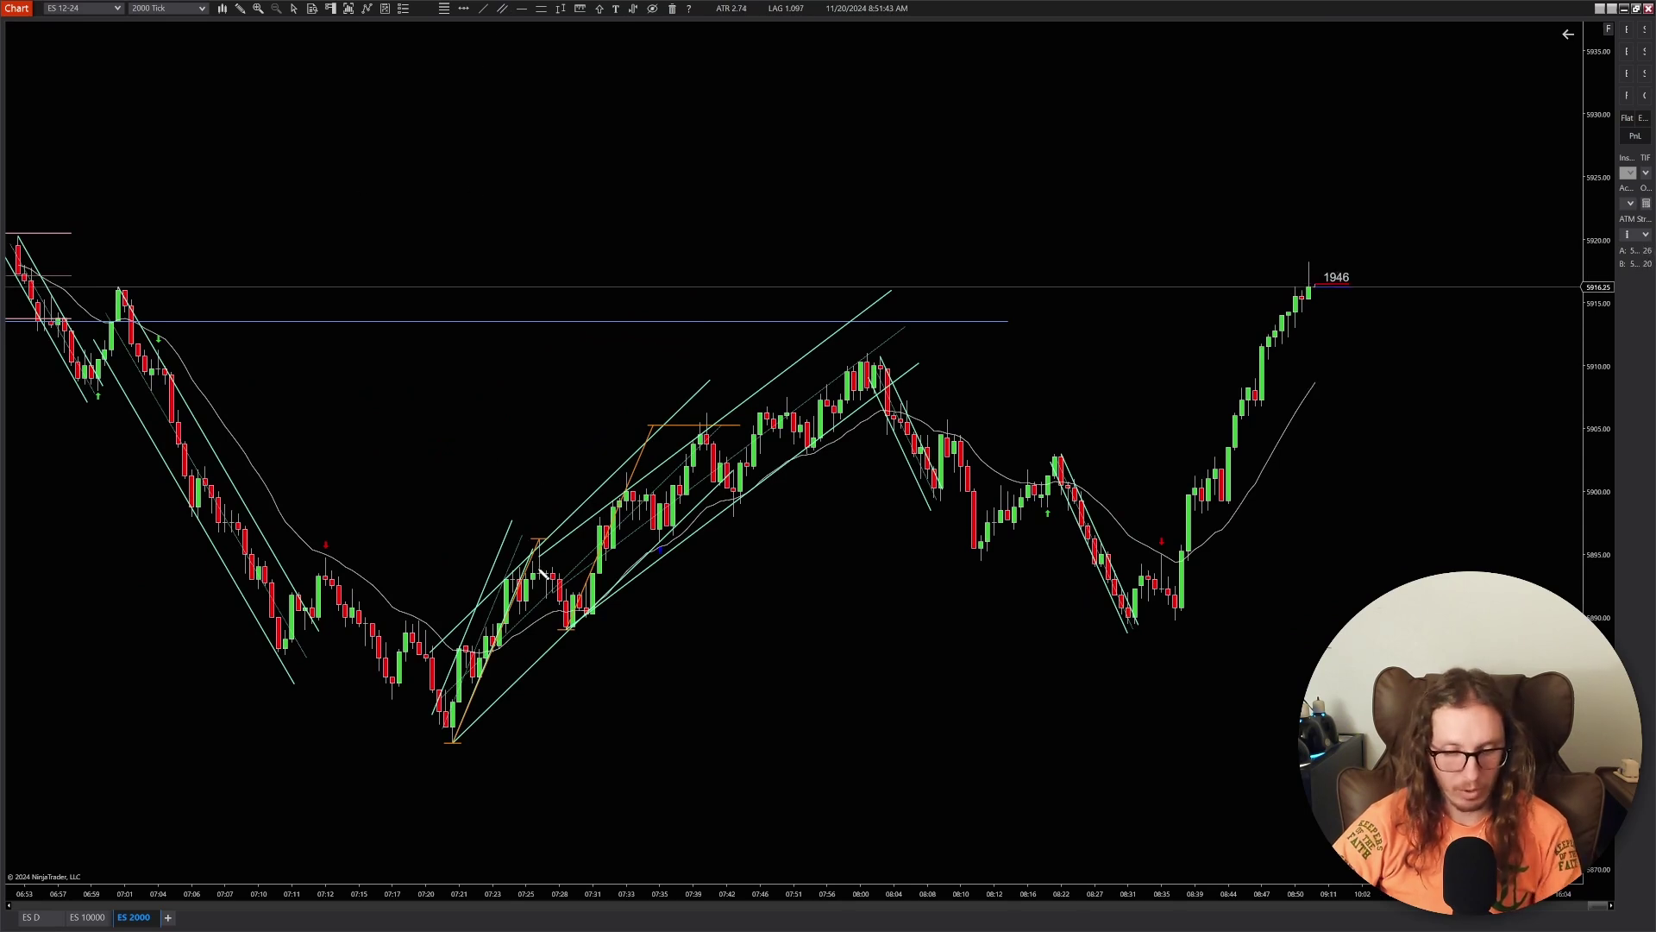
click(454, 742)
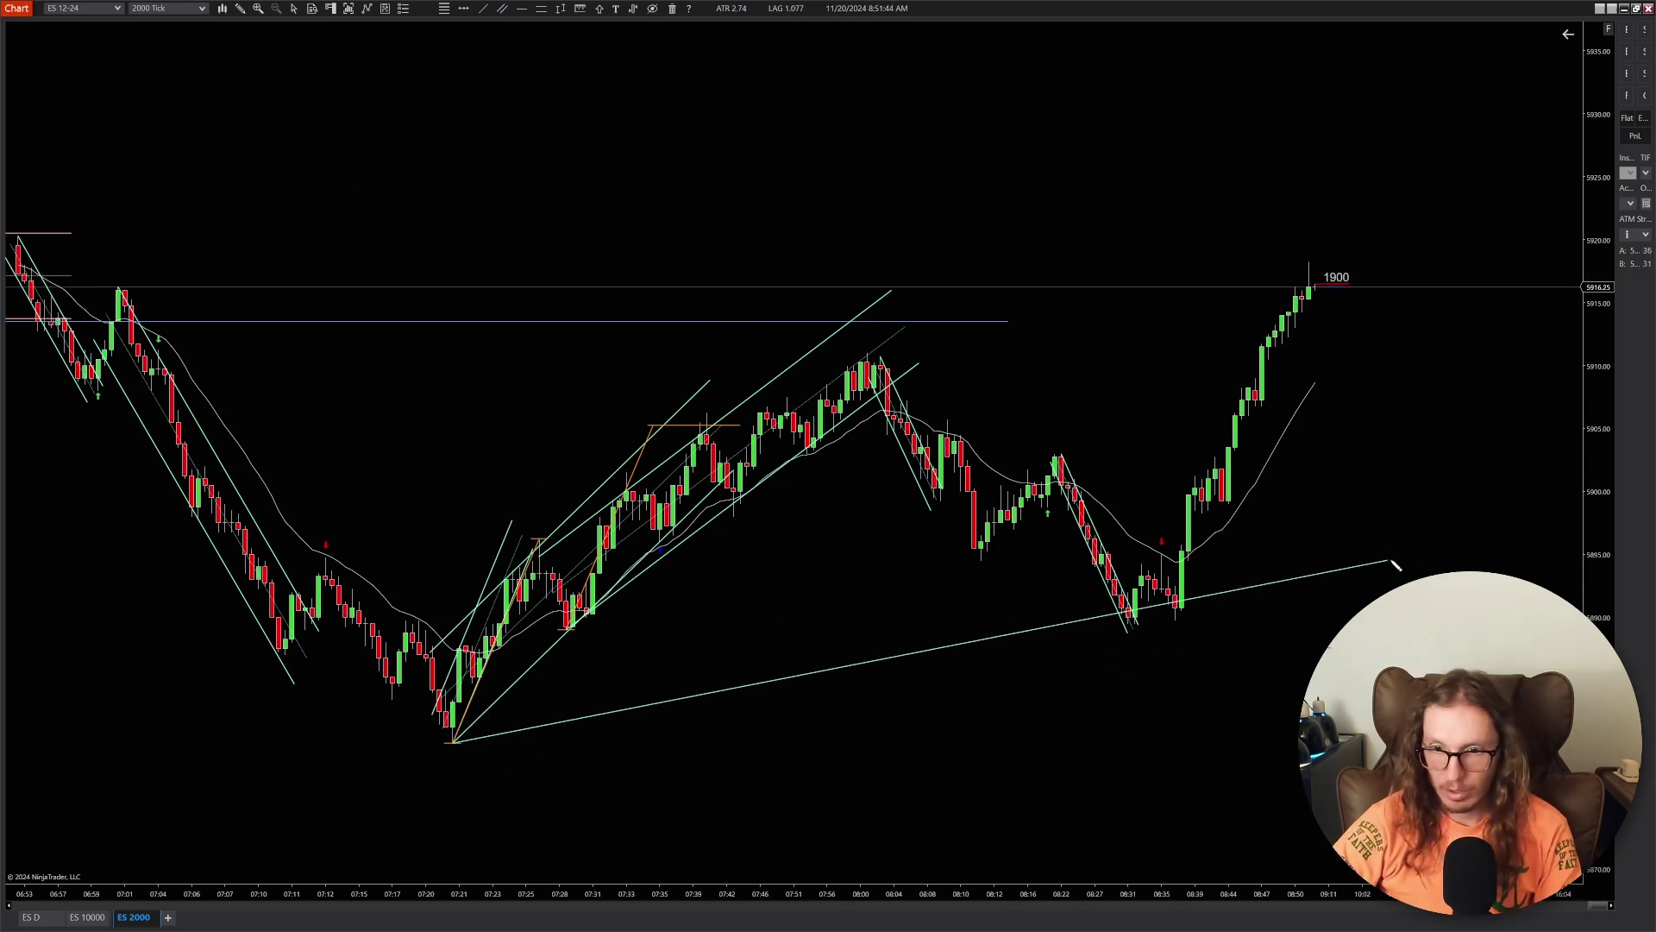
click(1452, 563)
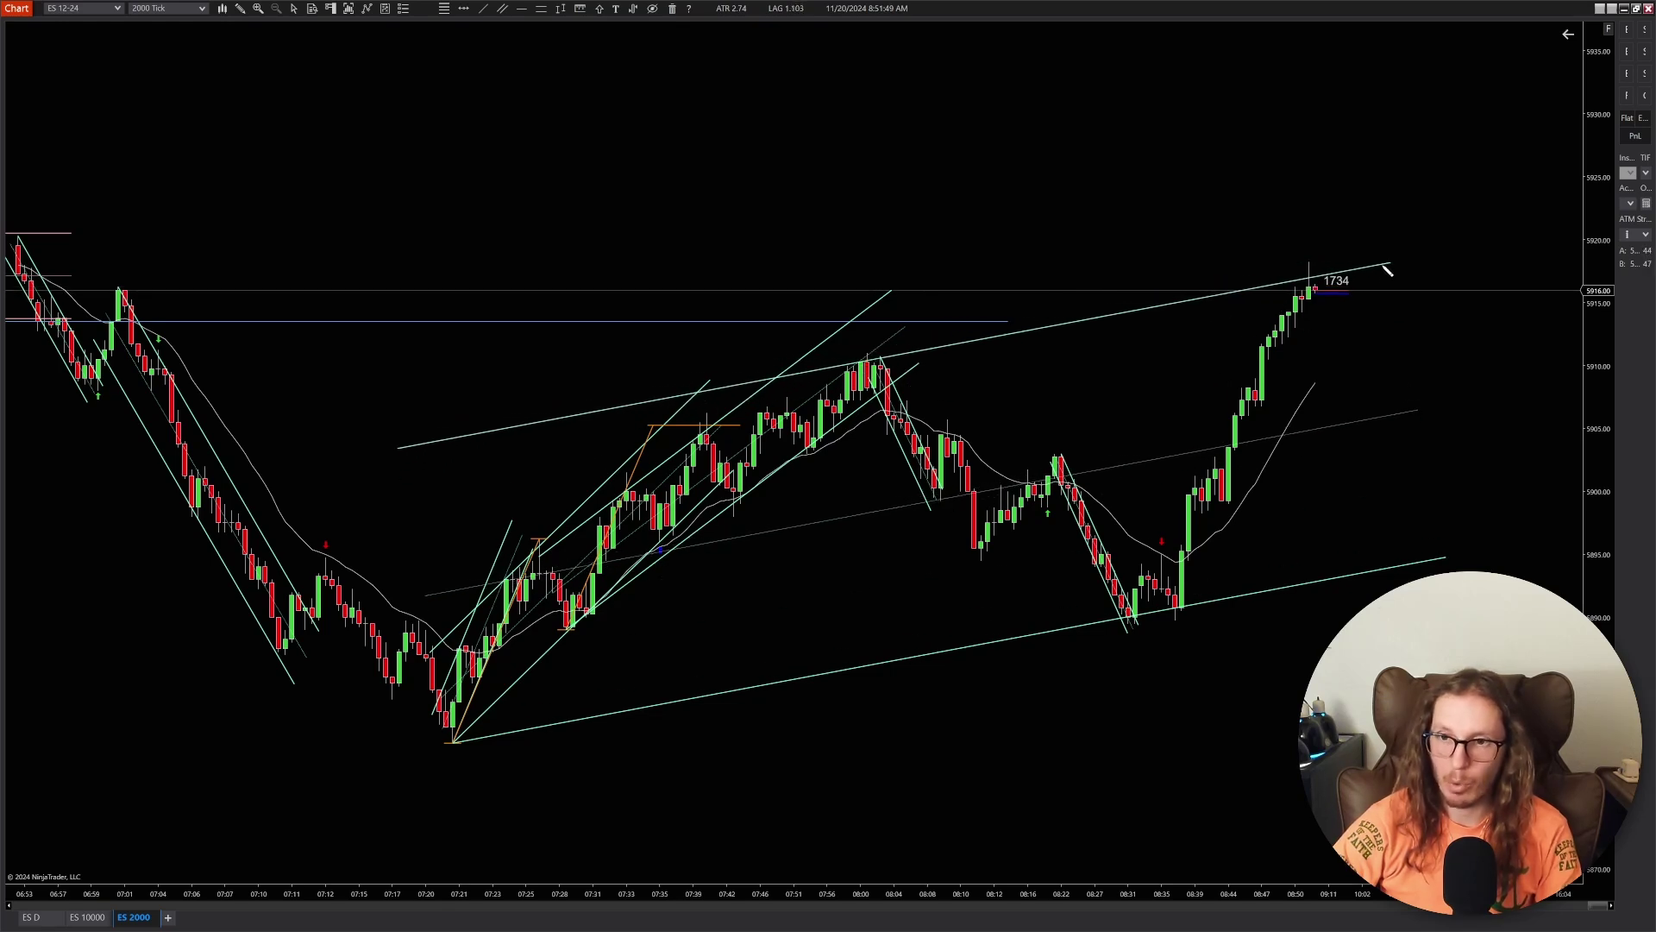
click(1387, 271)
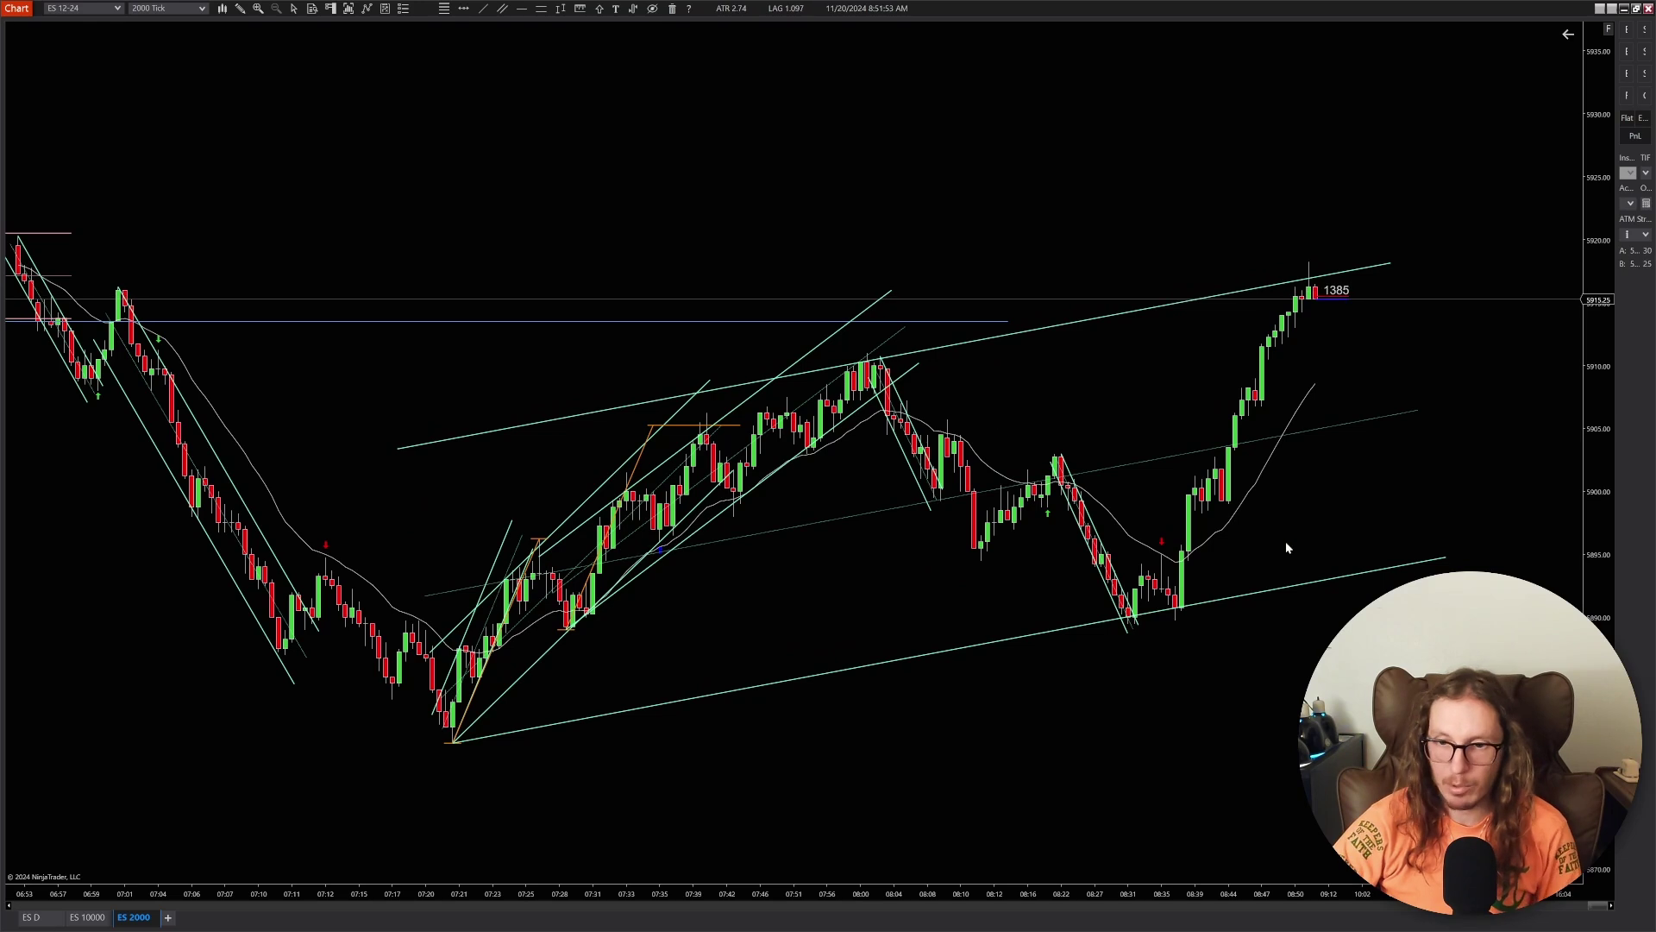
click(1420, 410)
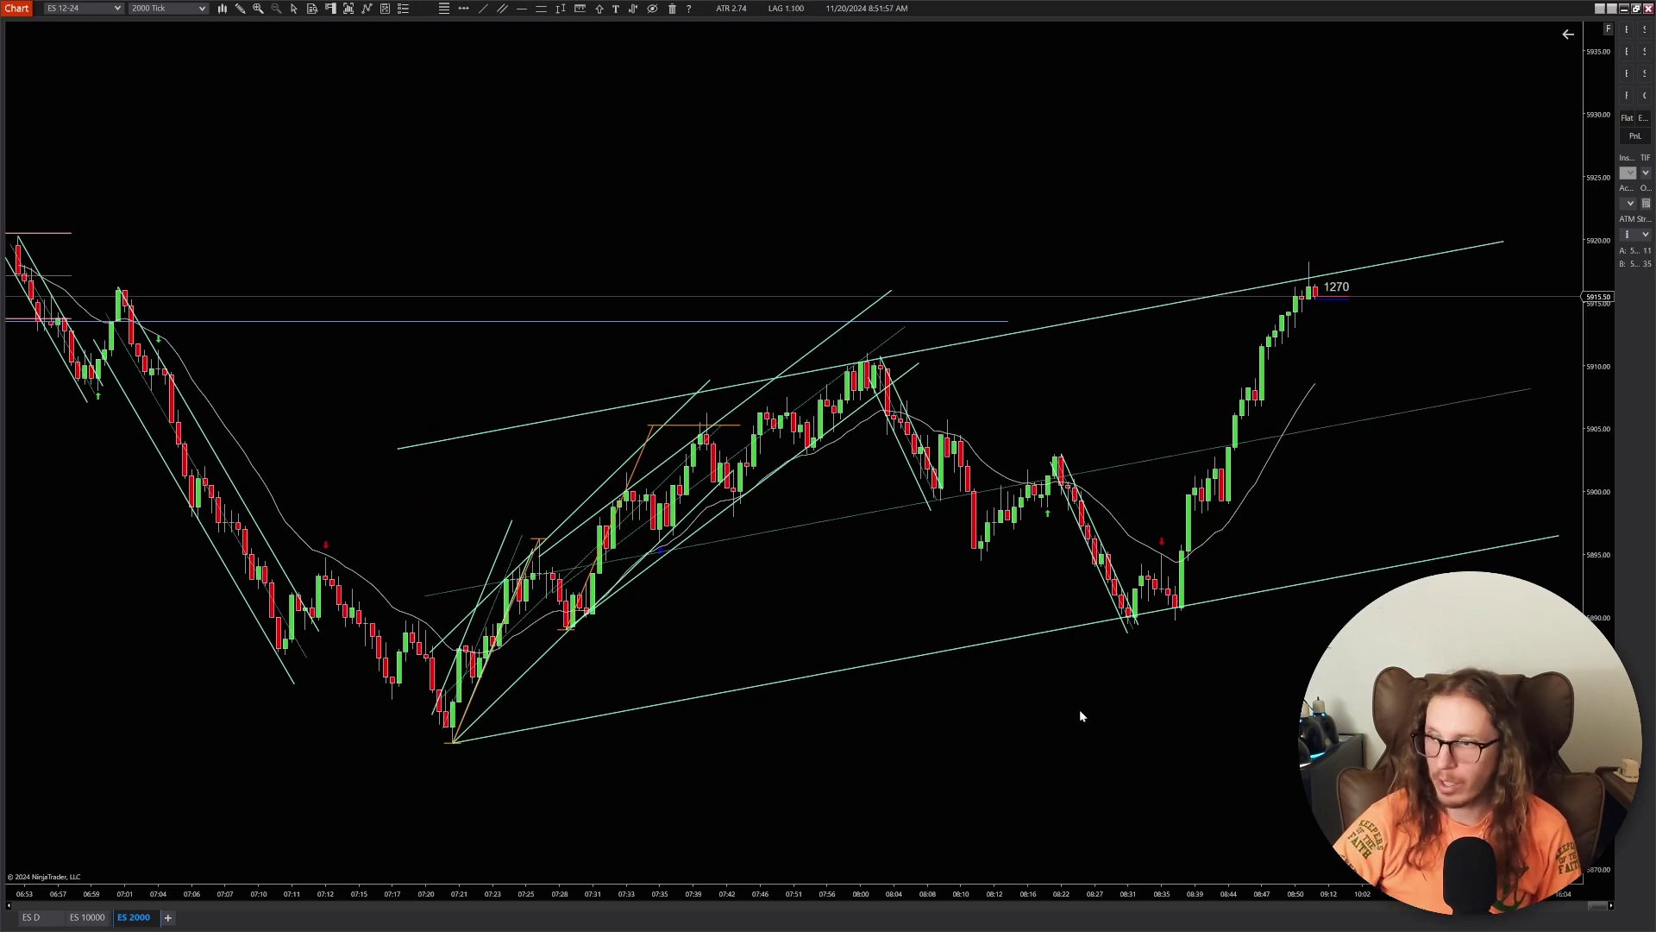
scroll(972, 712, up, 2)
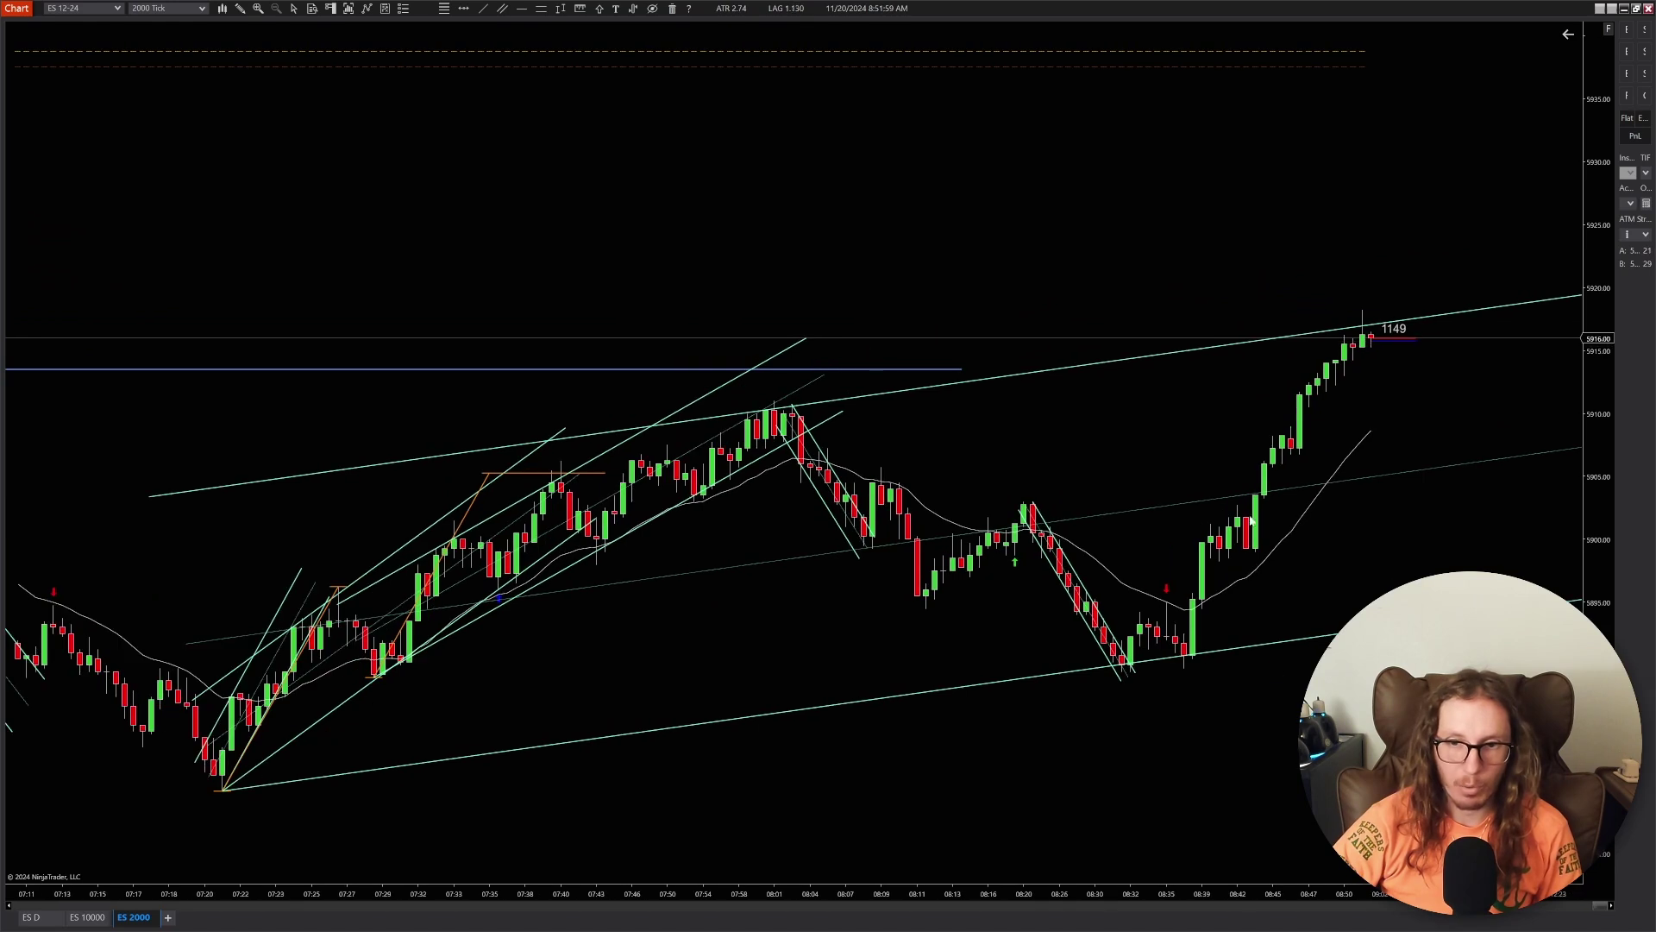
- Re-center the chart on the rally and the latest bars
scroll(751, 702, up, 3)
drag(726, 663, 1056, 640)
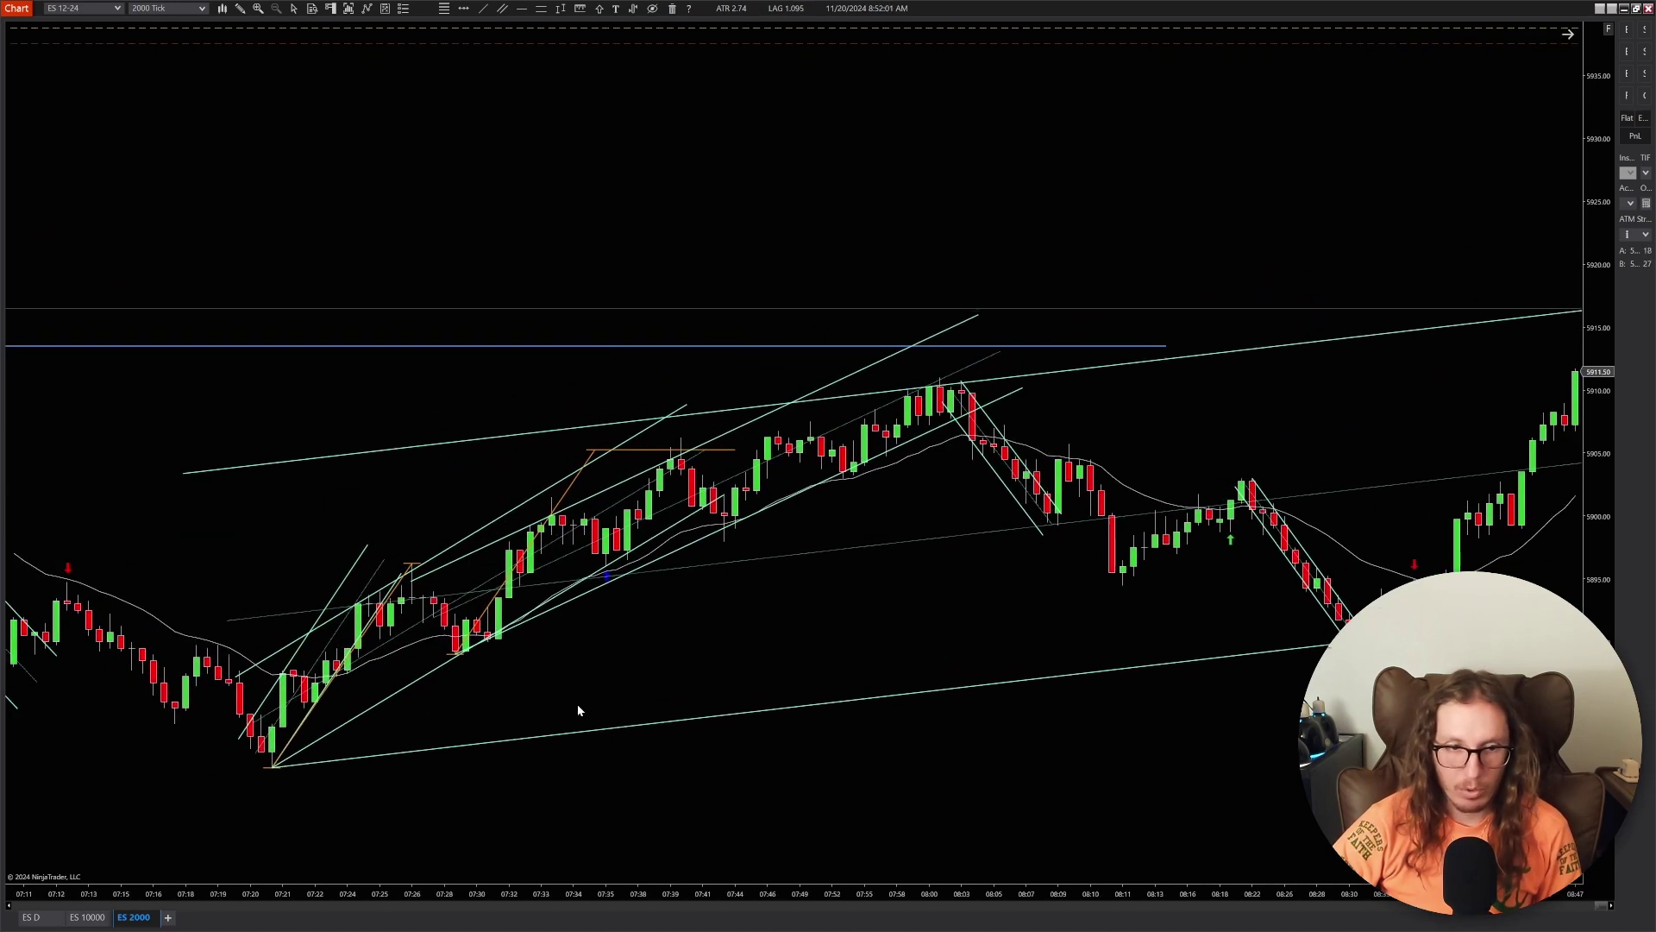
scroll(1039, 677, down, 3)
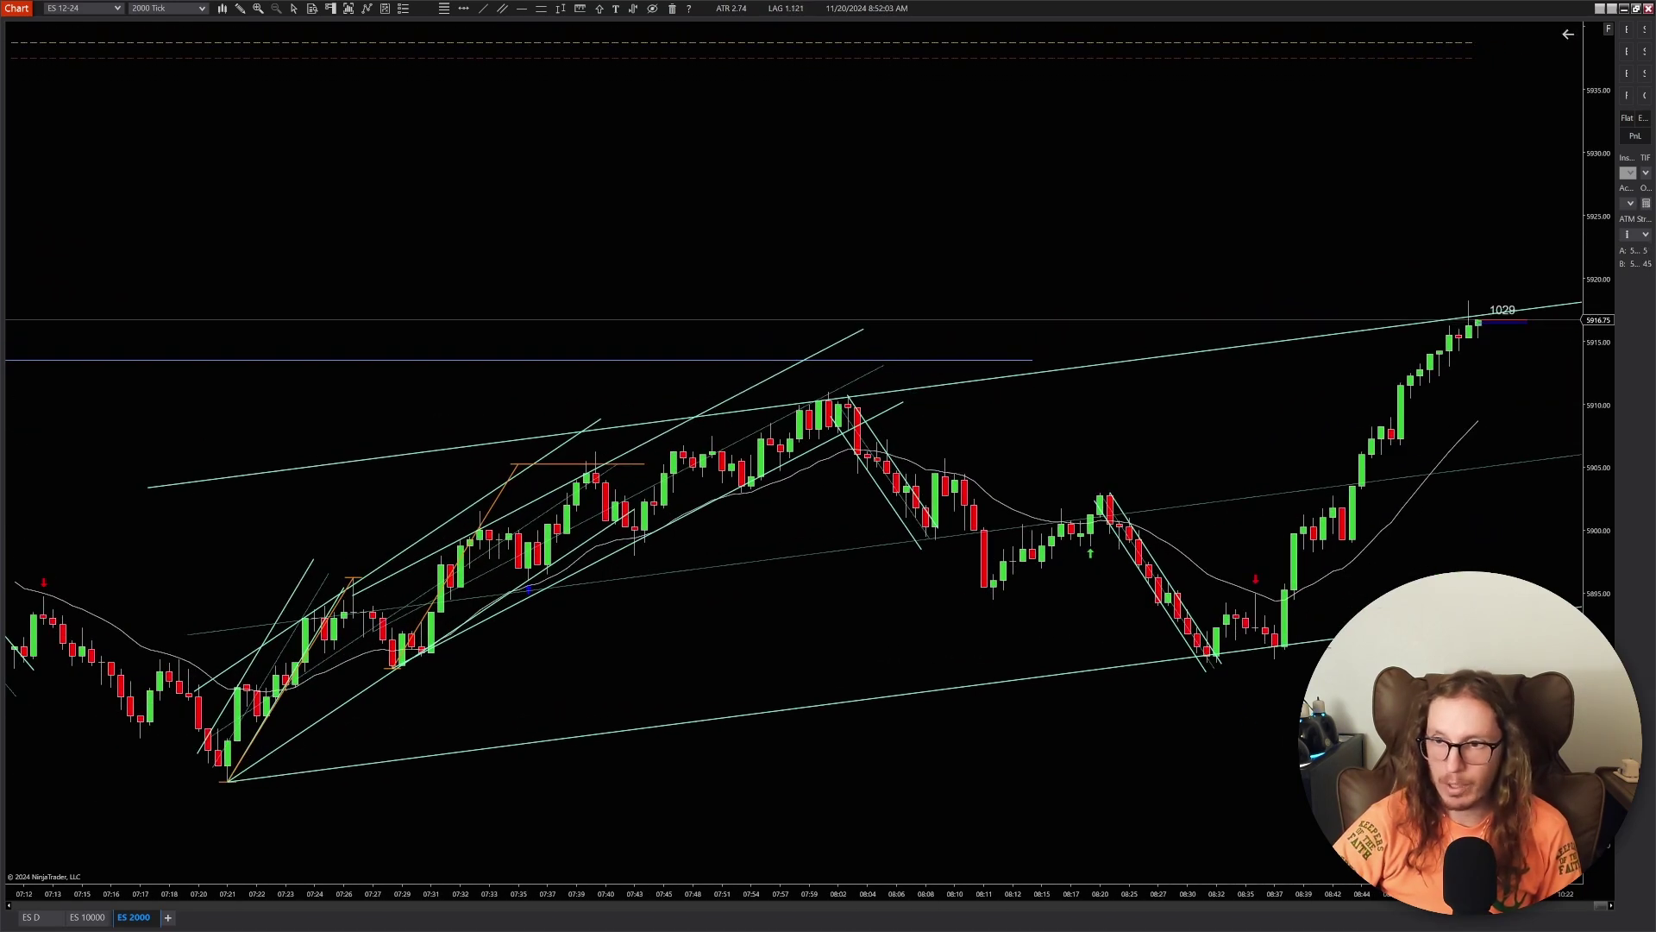
drag(1352, 637, 1146, 635)
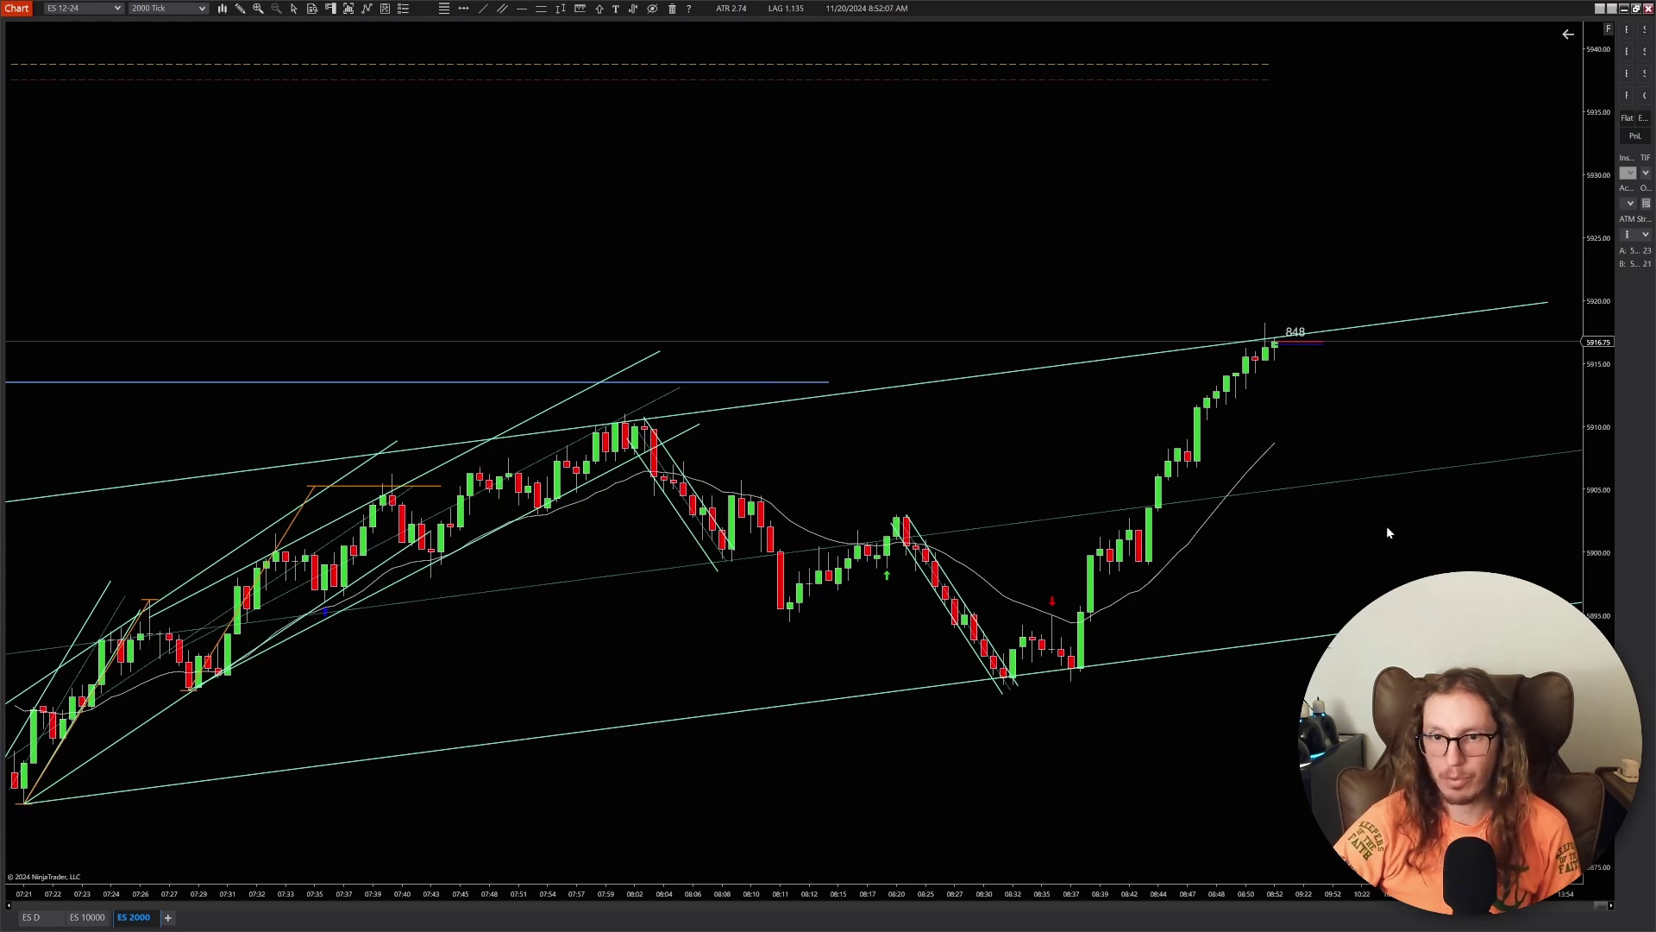
scroll(815, 445, down, 3)
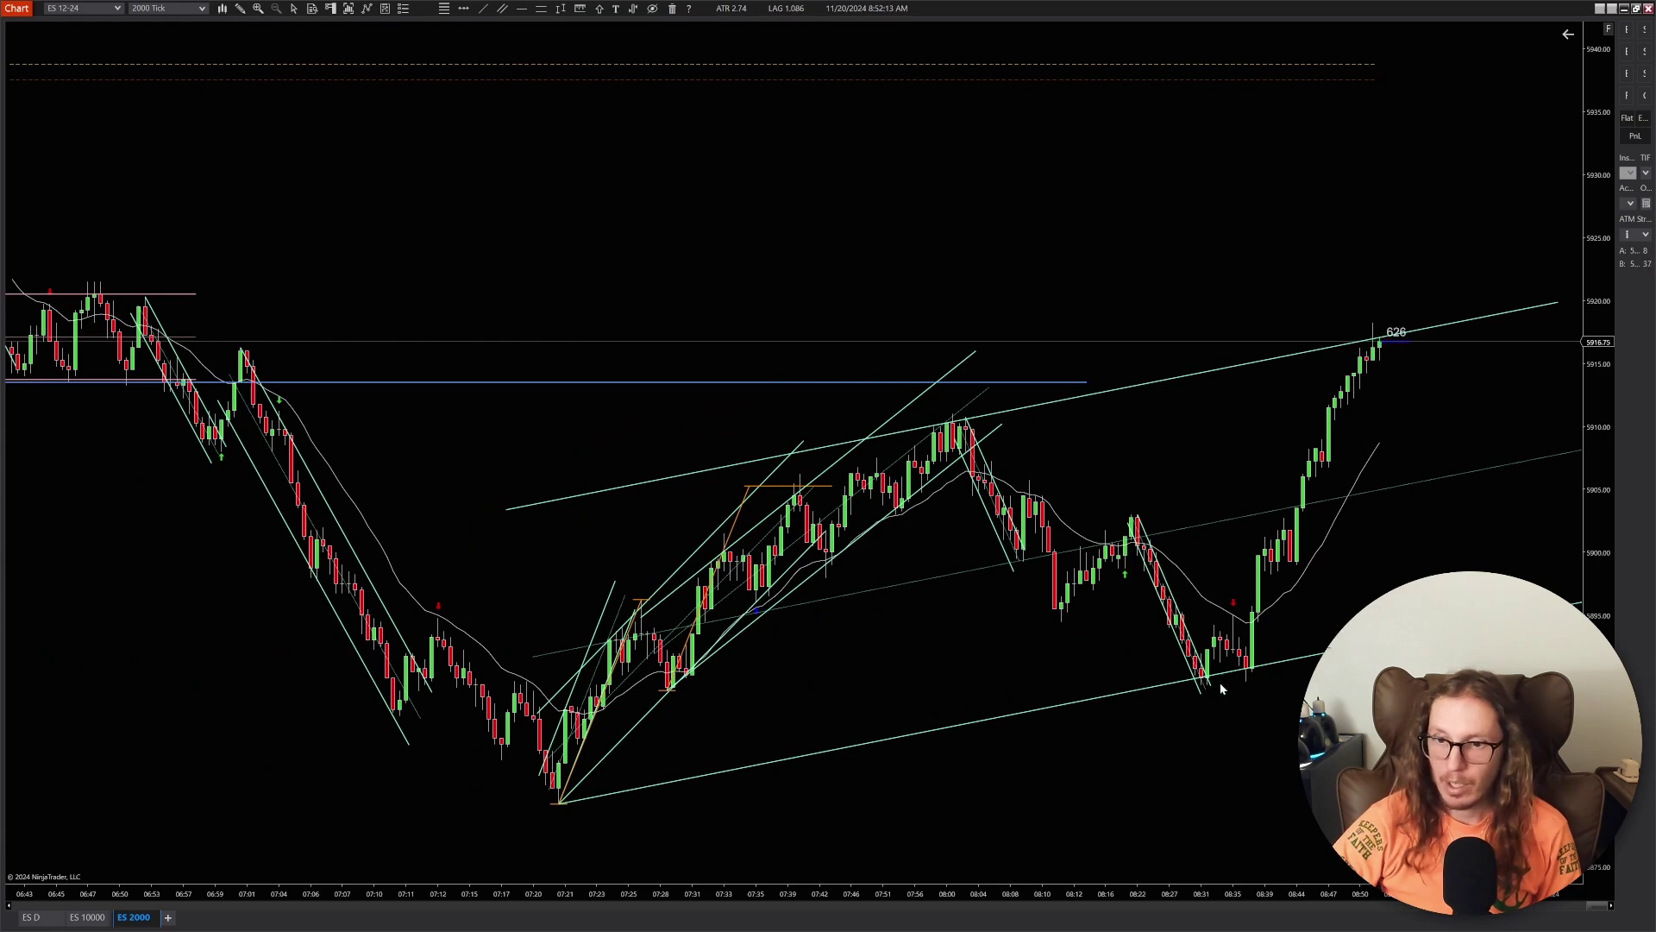
scroll(1286, 661, up, 5)
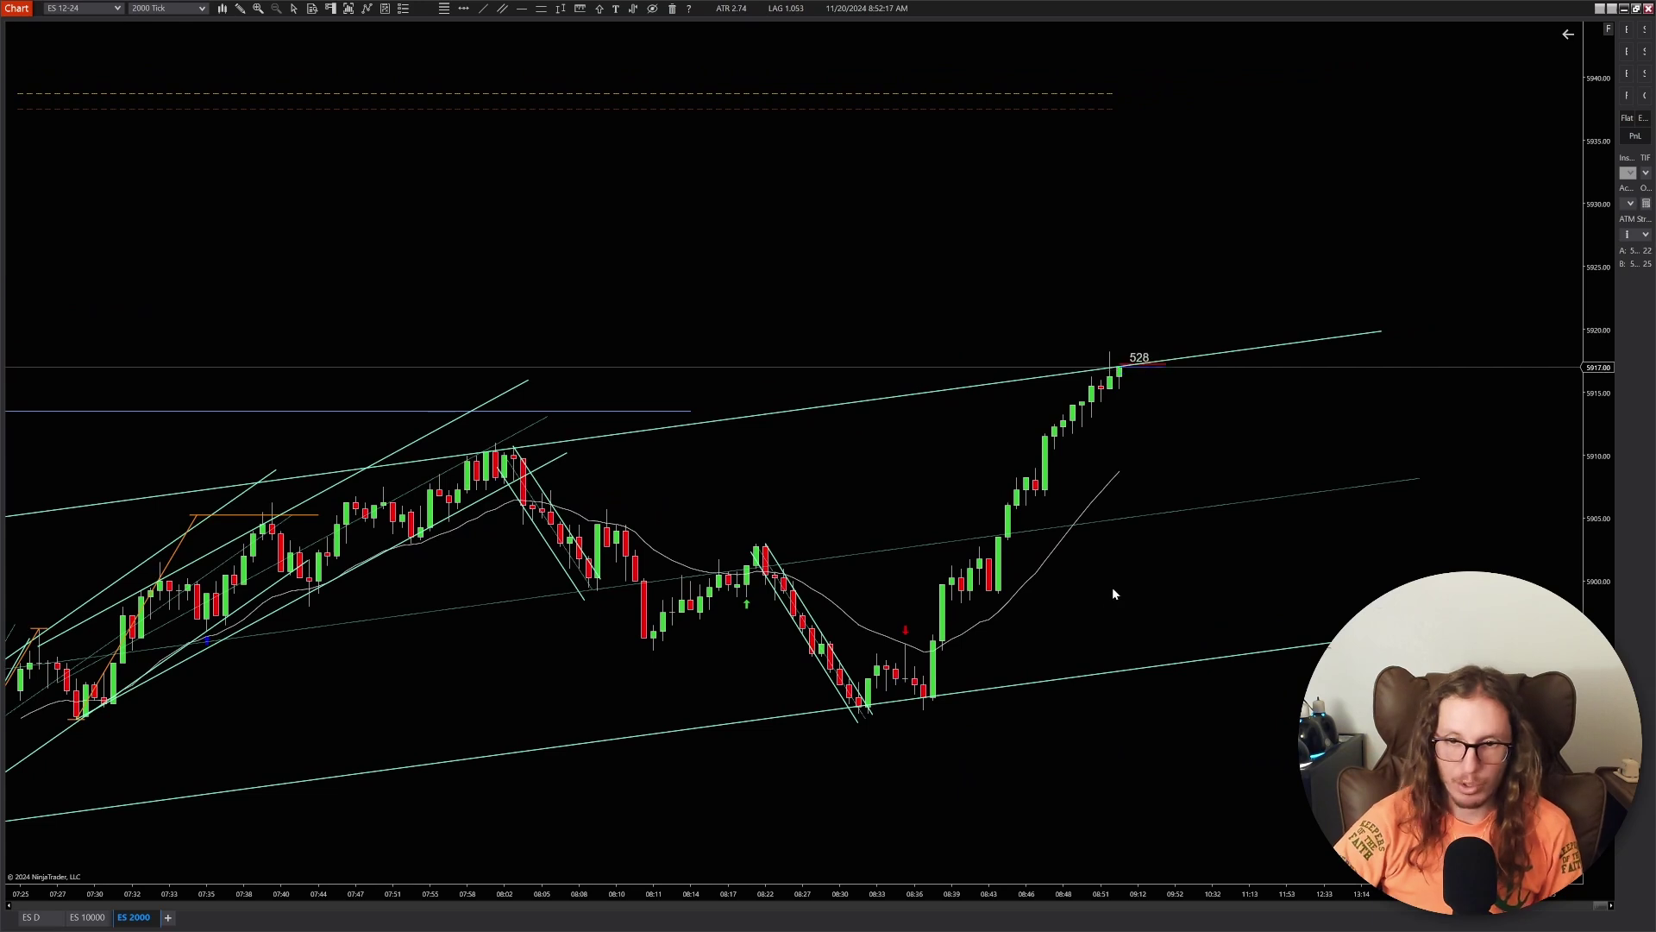
scroll(1146, 563, down, 5)
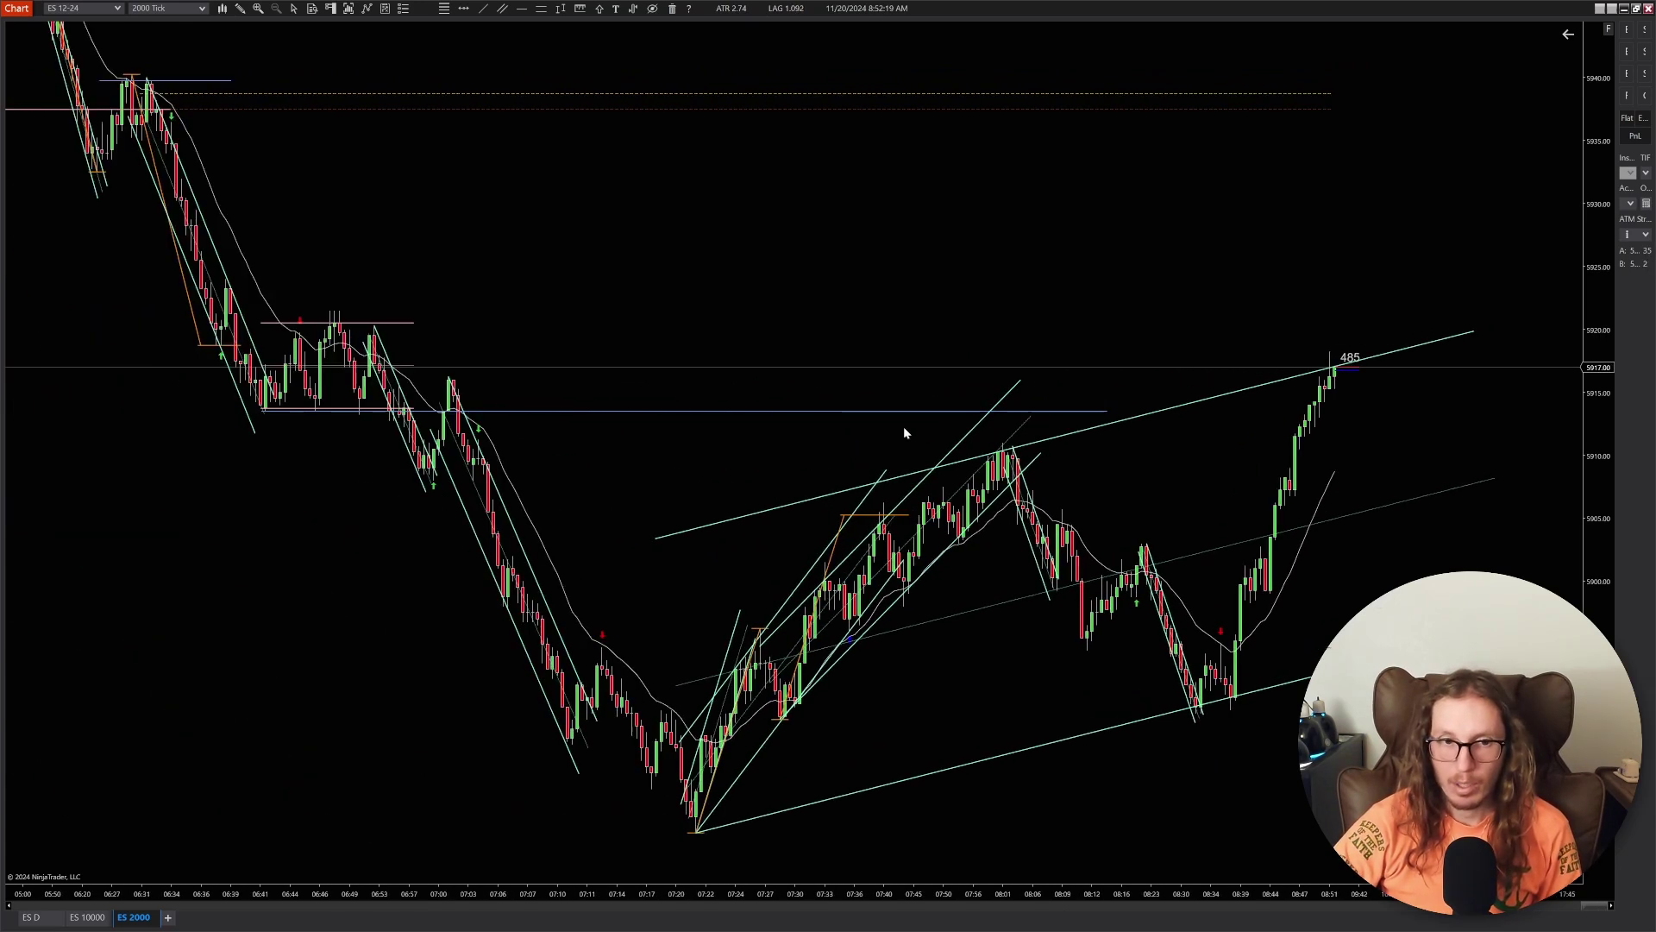
- Select and delete the blue horizontal level line, then select the pink range box
click(560, 412)
drag(1108, 412, 1464, 392)
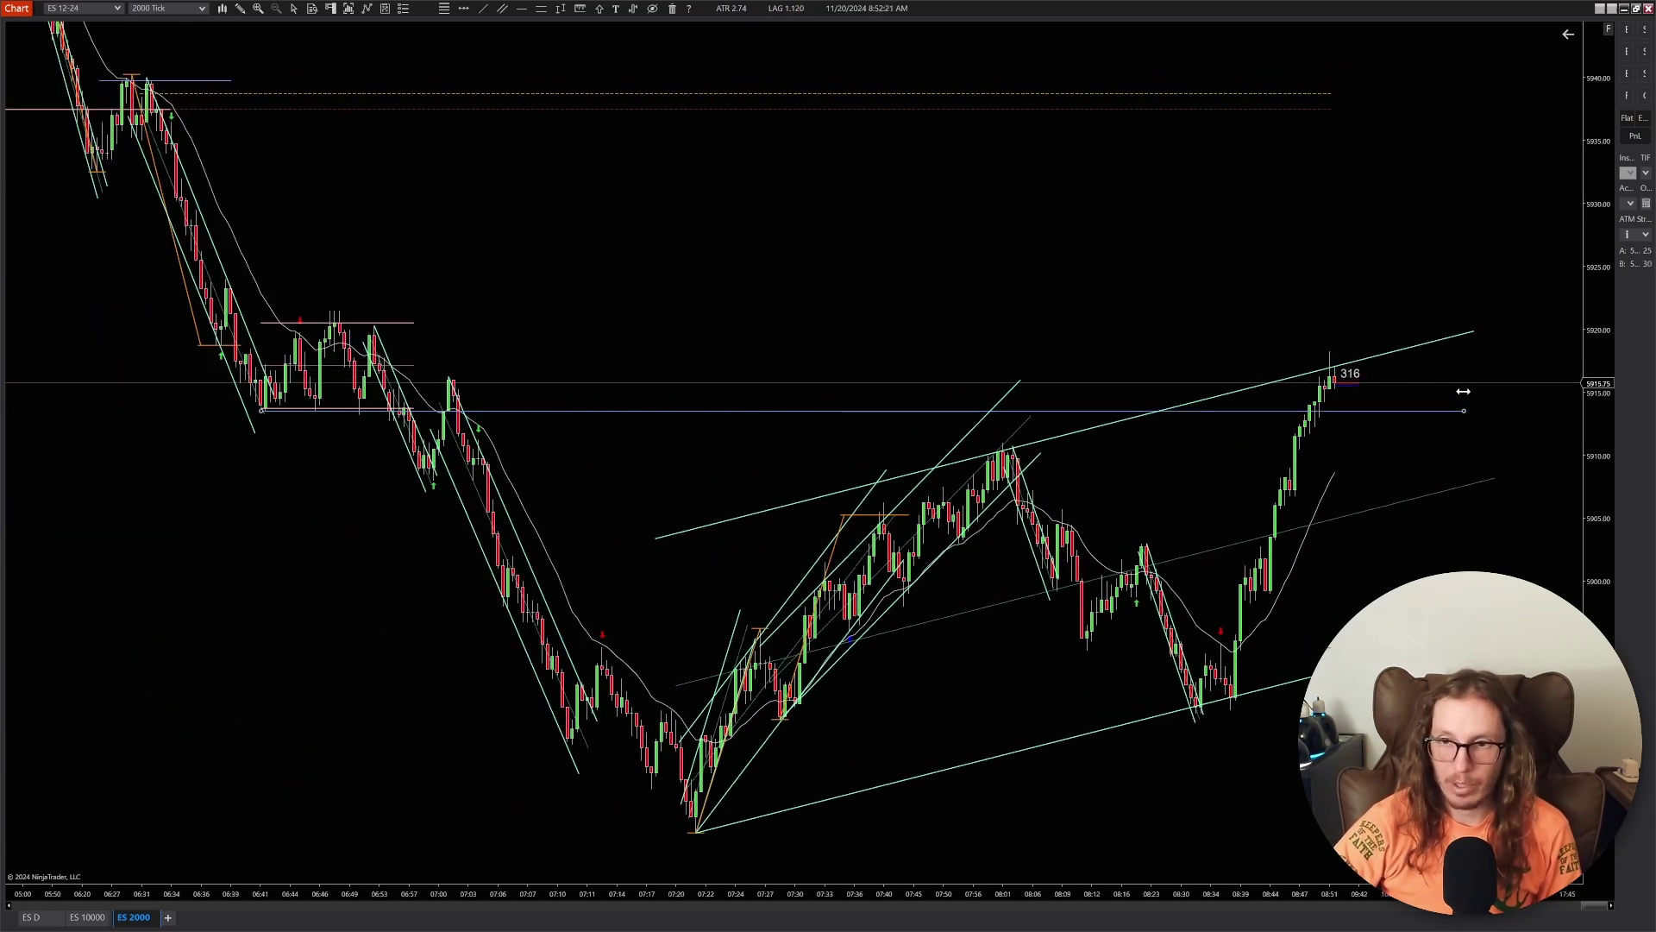
key(Delete)
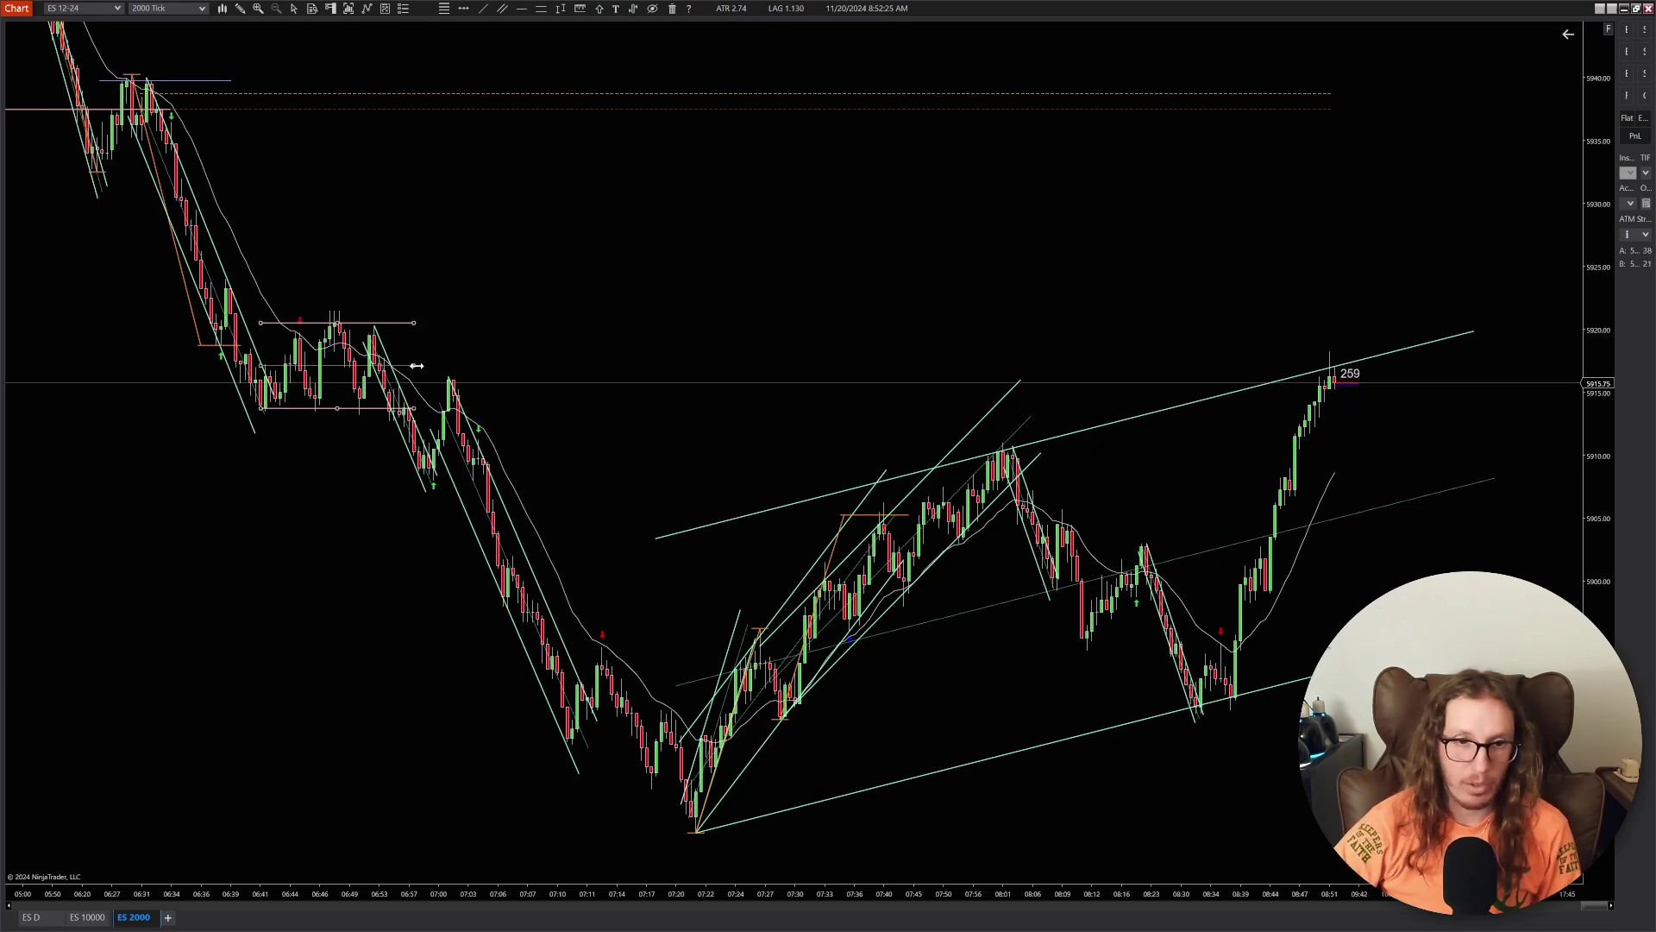
mouse_move(413, 368)
mouse_down()
mouse_move(1459, 325)
mouse_move(413, 355)
mouse_up()
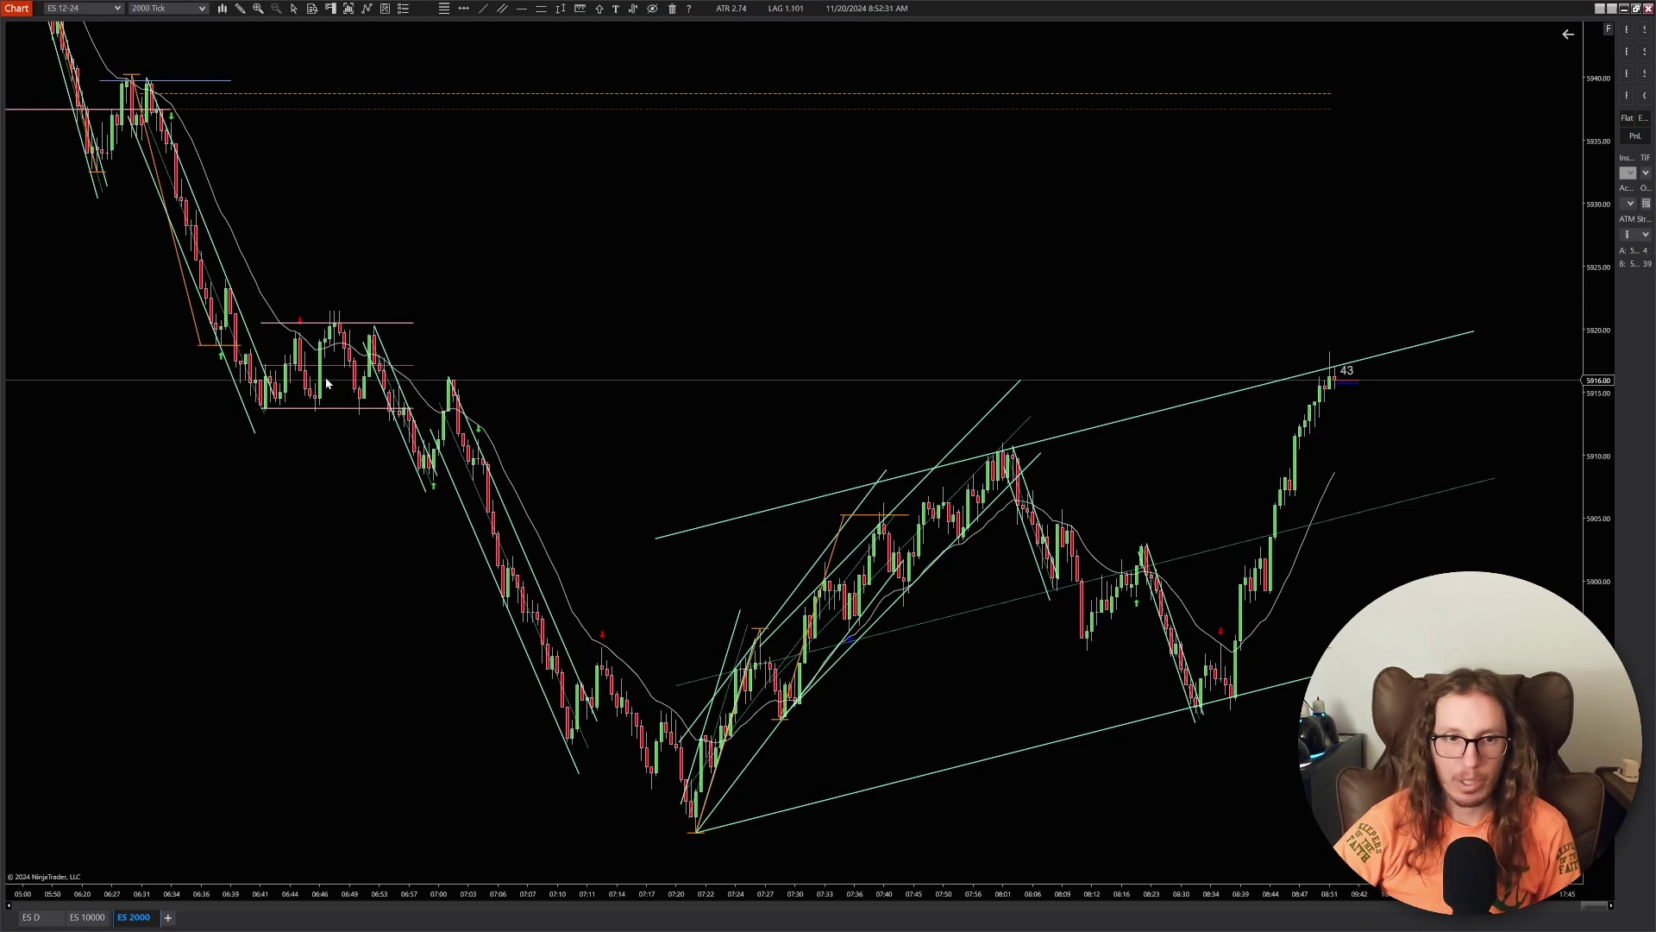
scroll(1248, 578, down, 10)
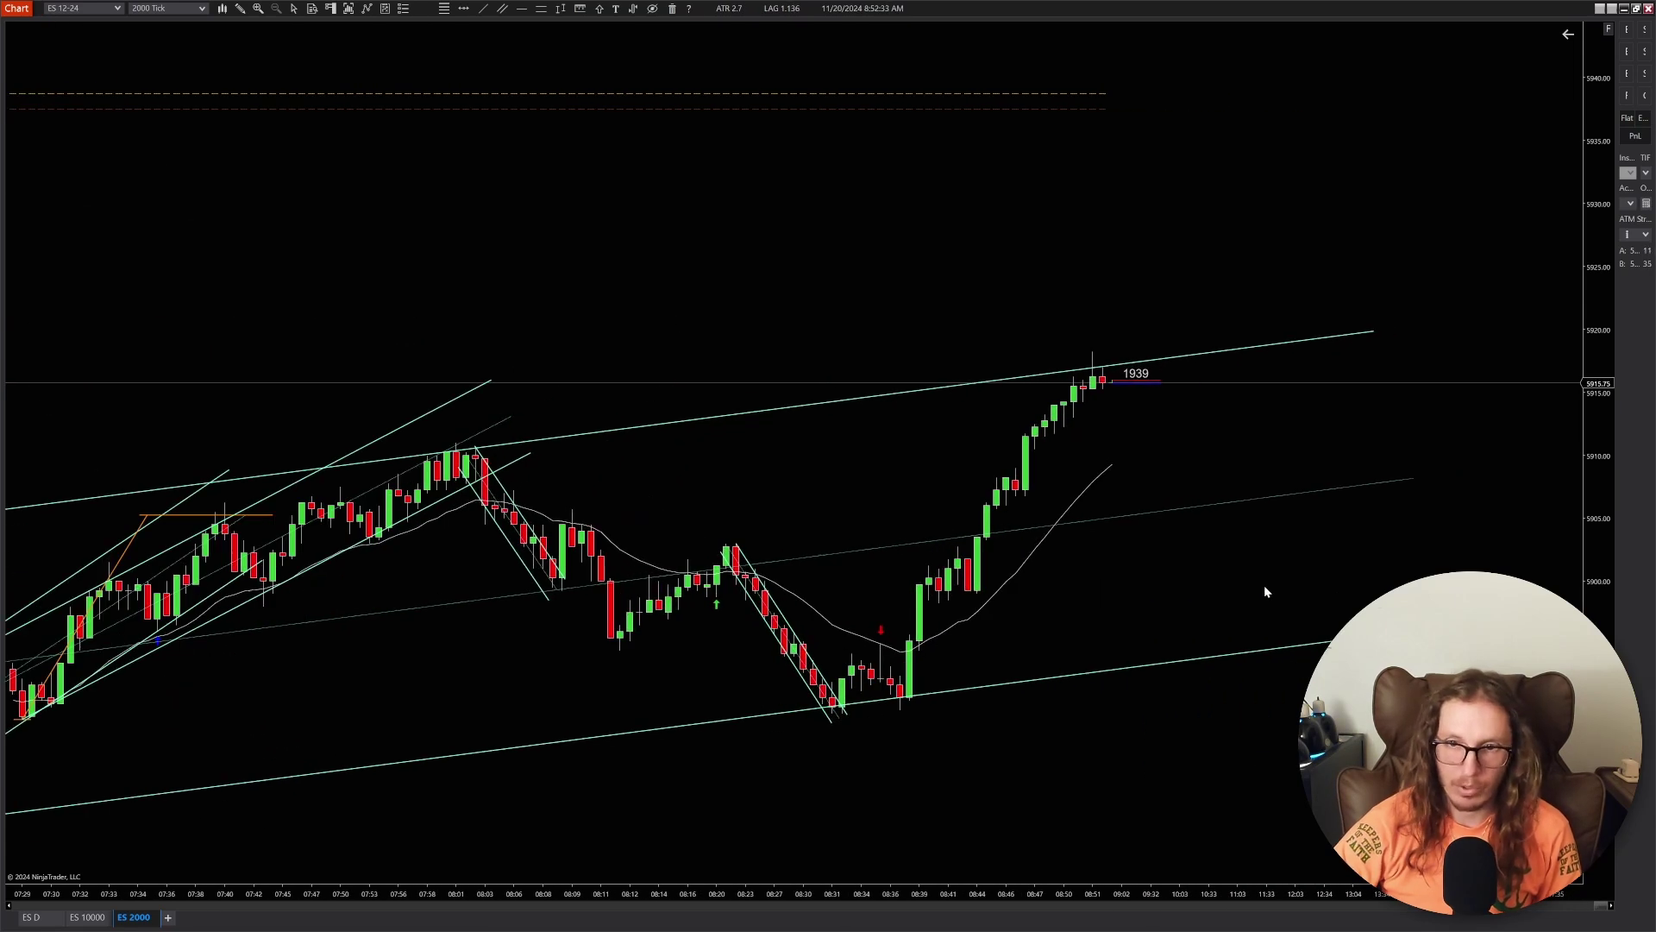
scroll(1156, 606, up, 4)
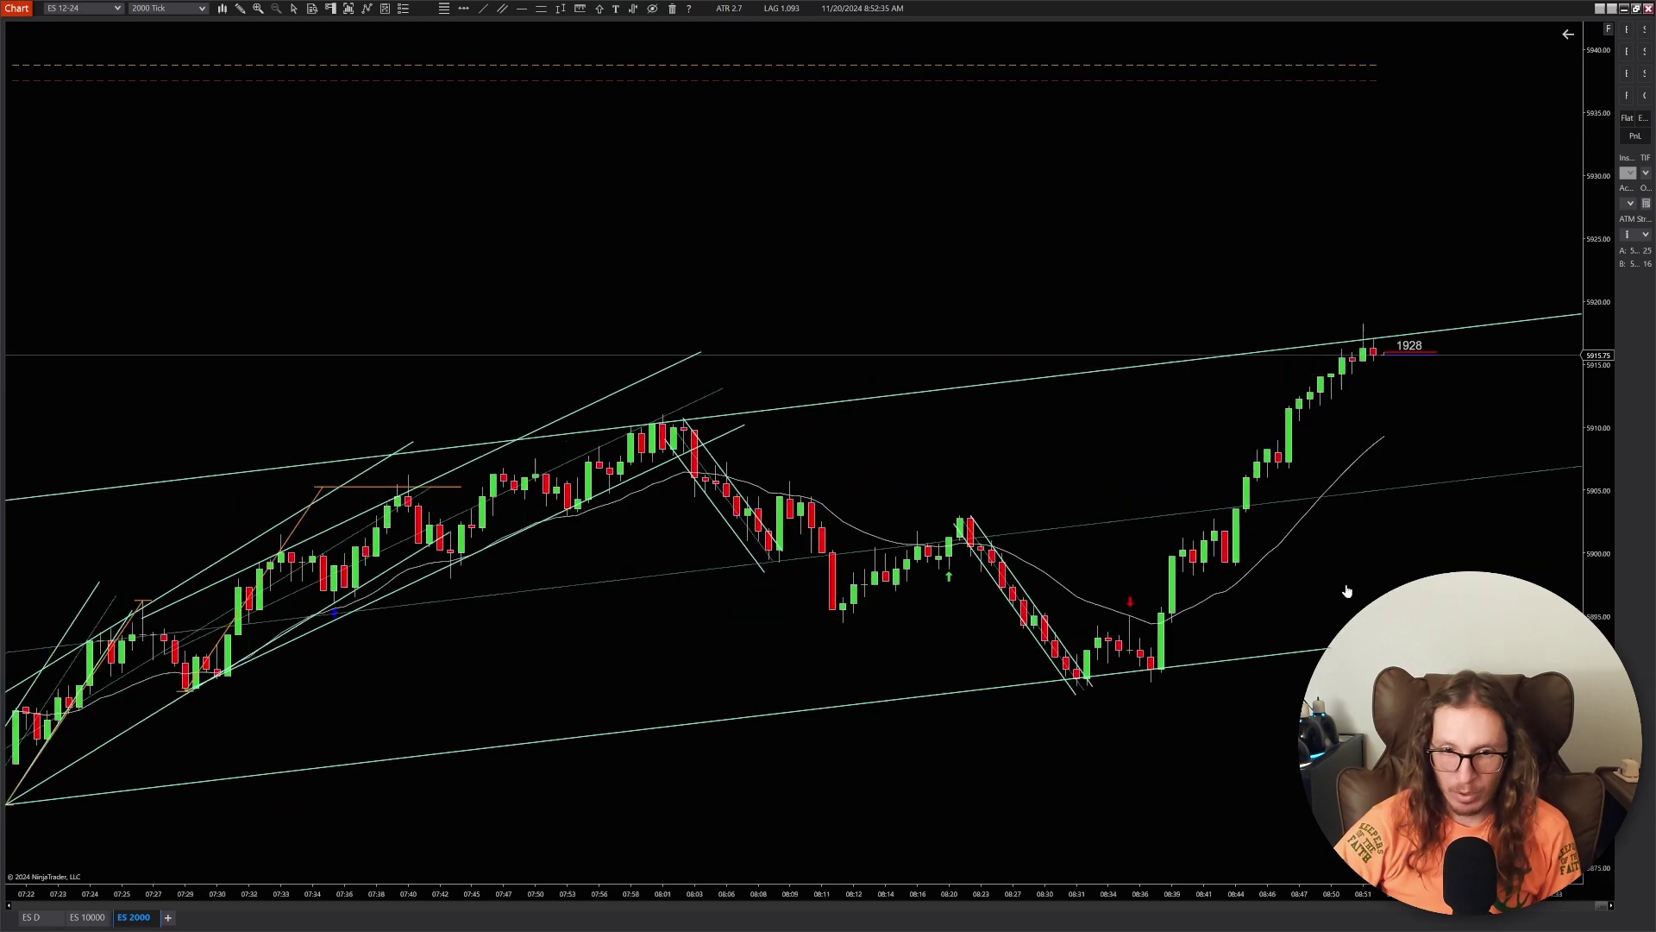
scroll(1347, 592, up, 4)
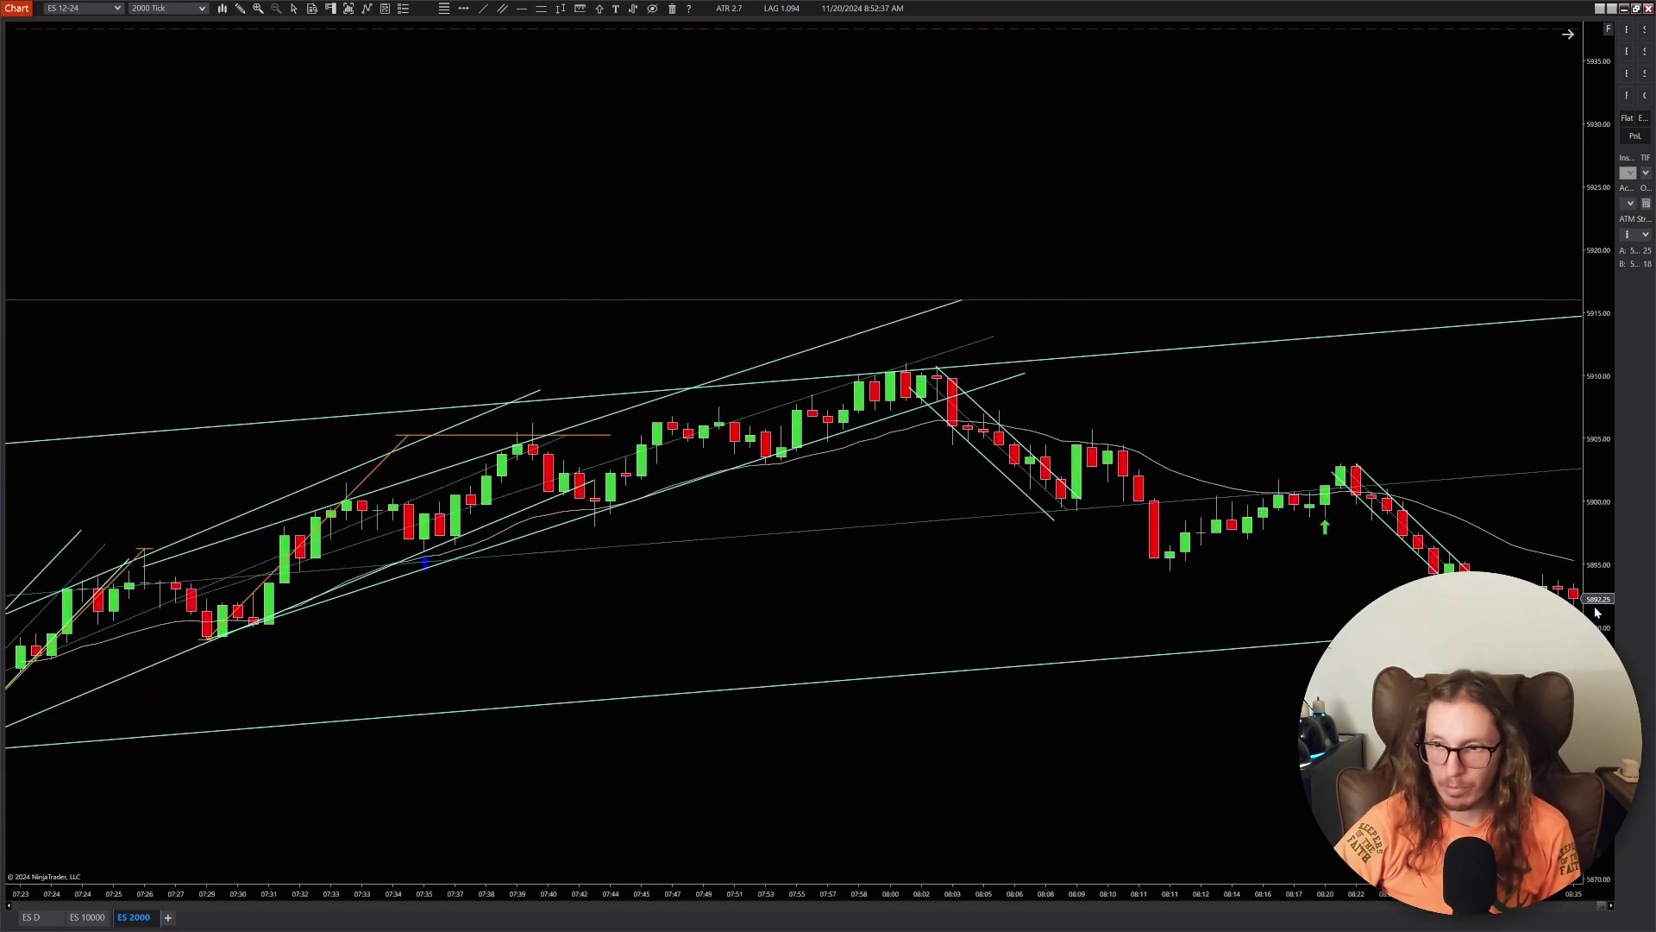
scroll(930, 687, down, 5)
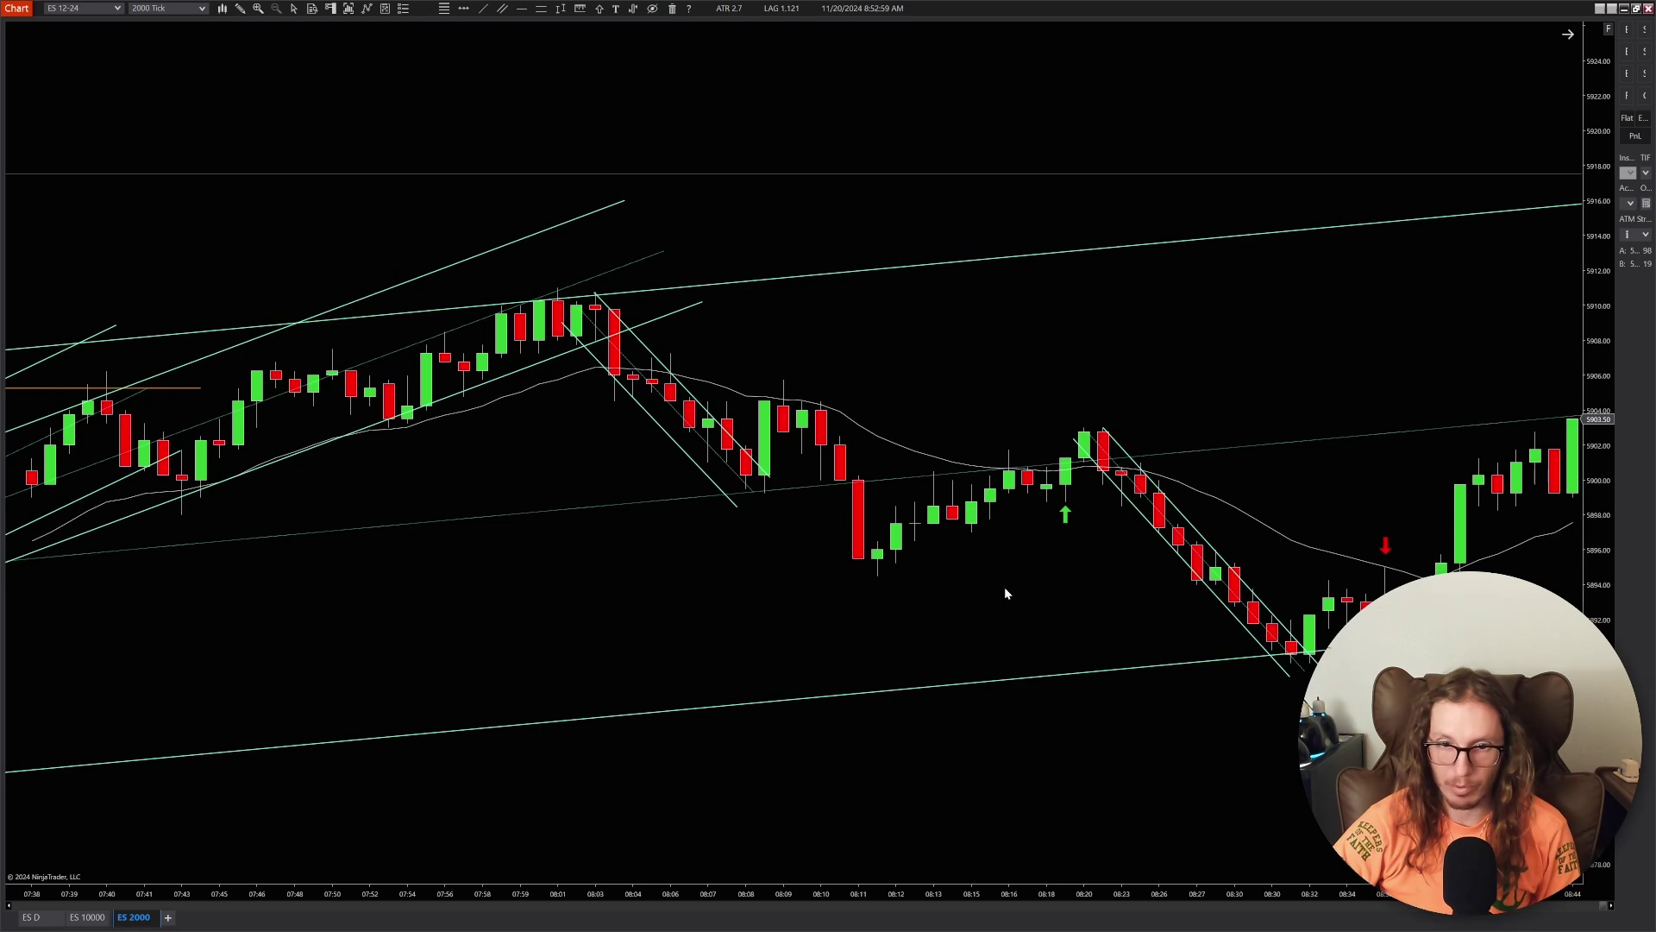
drag(1004, 587, 746, 592)
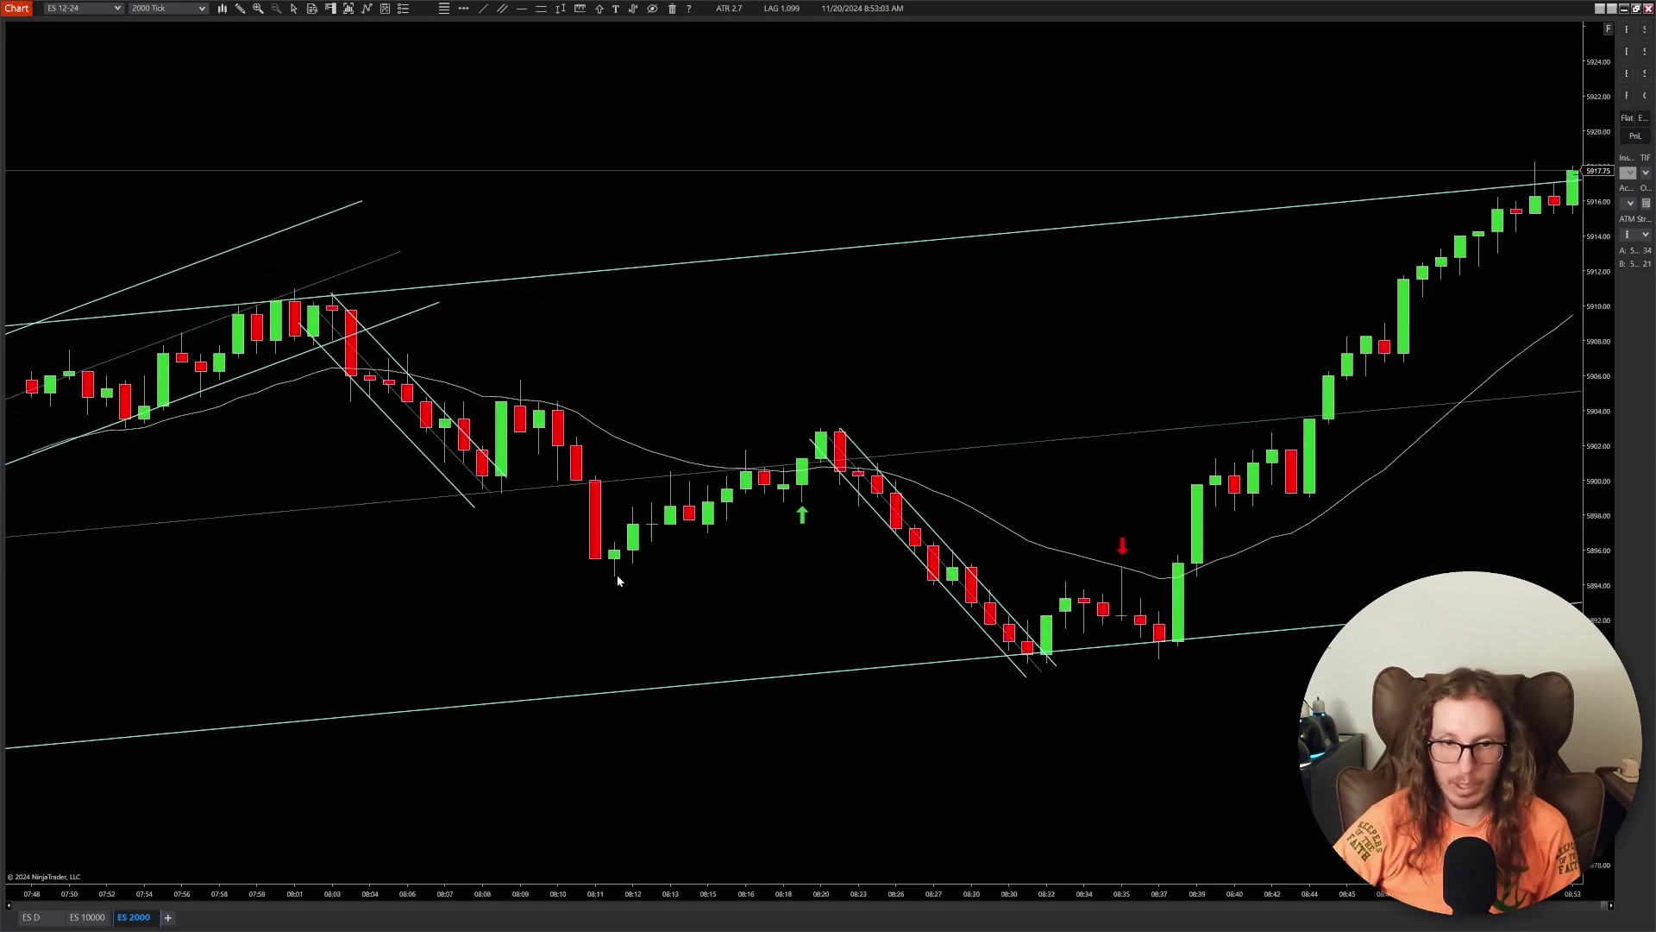
drag(757, 584, 521, 557)
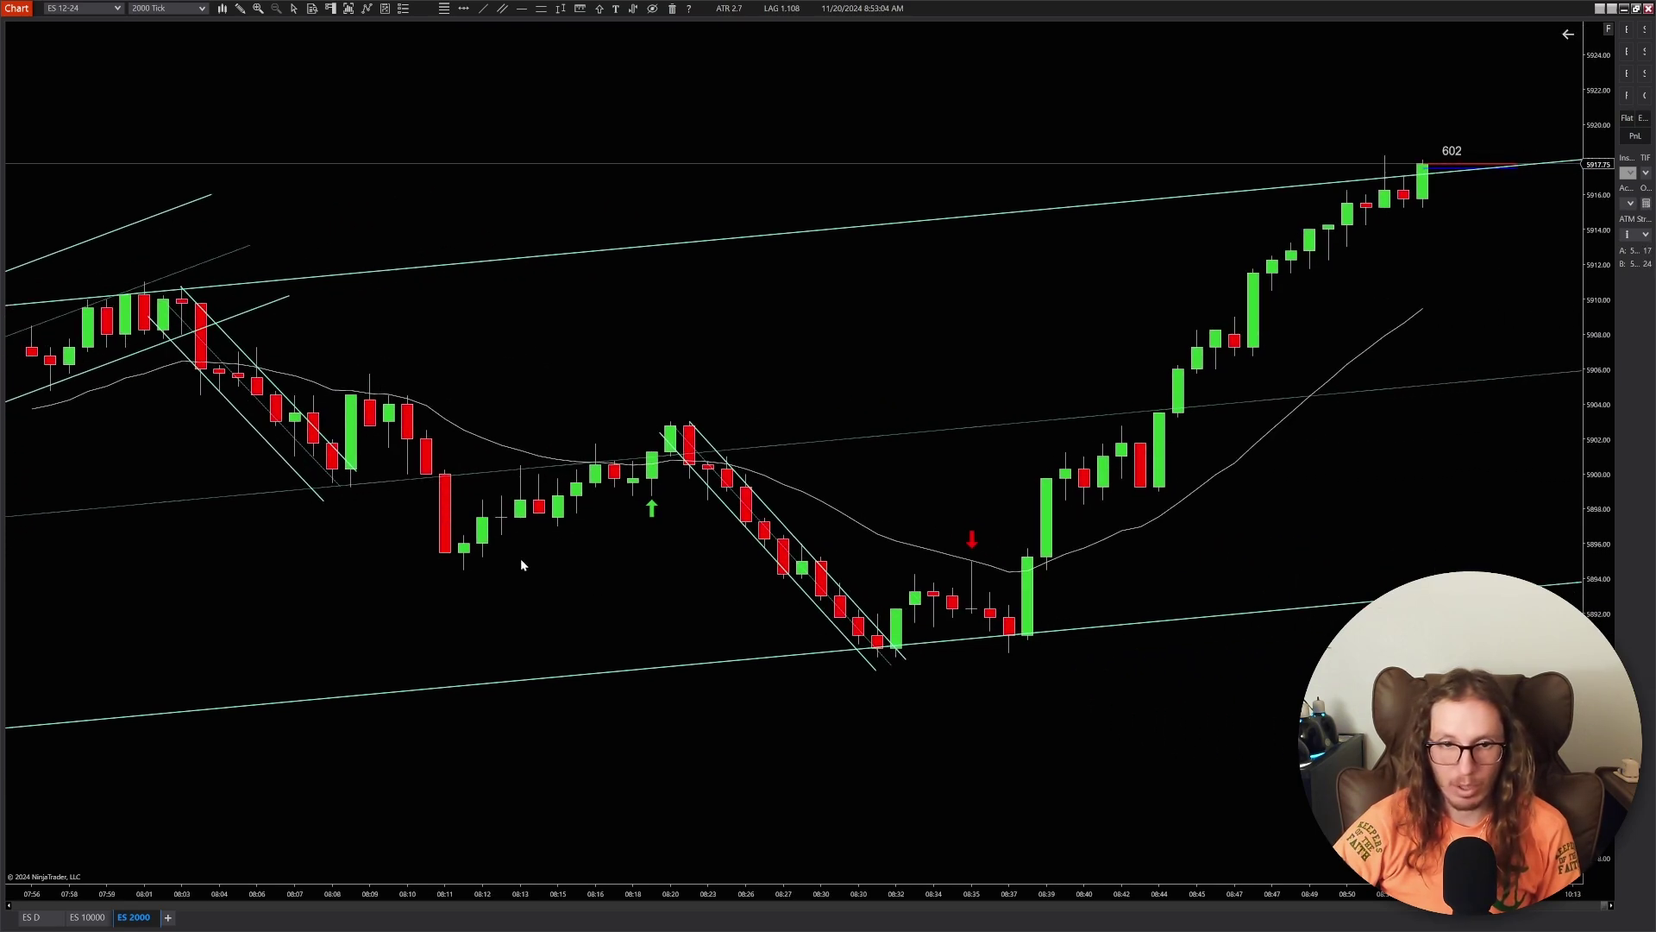
click(501, 8)
click(463, 568)
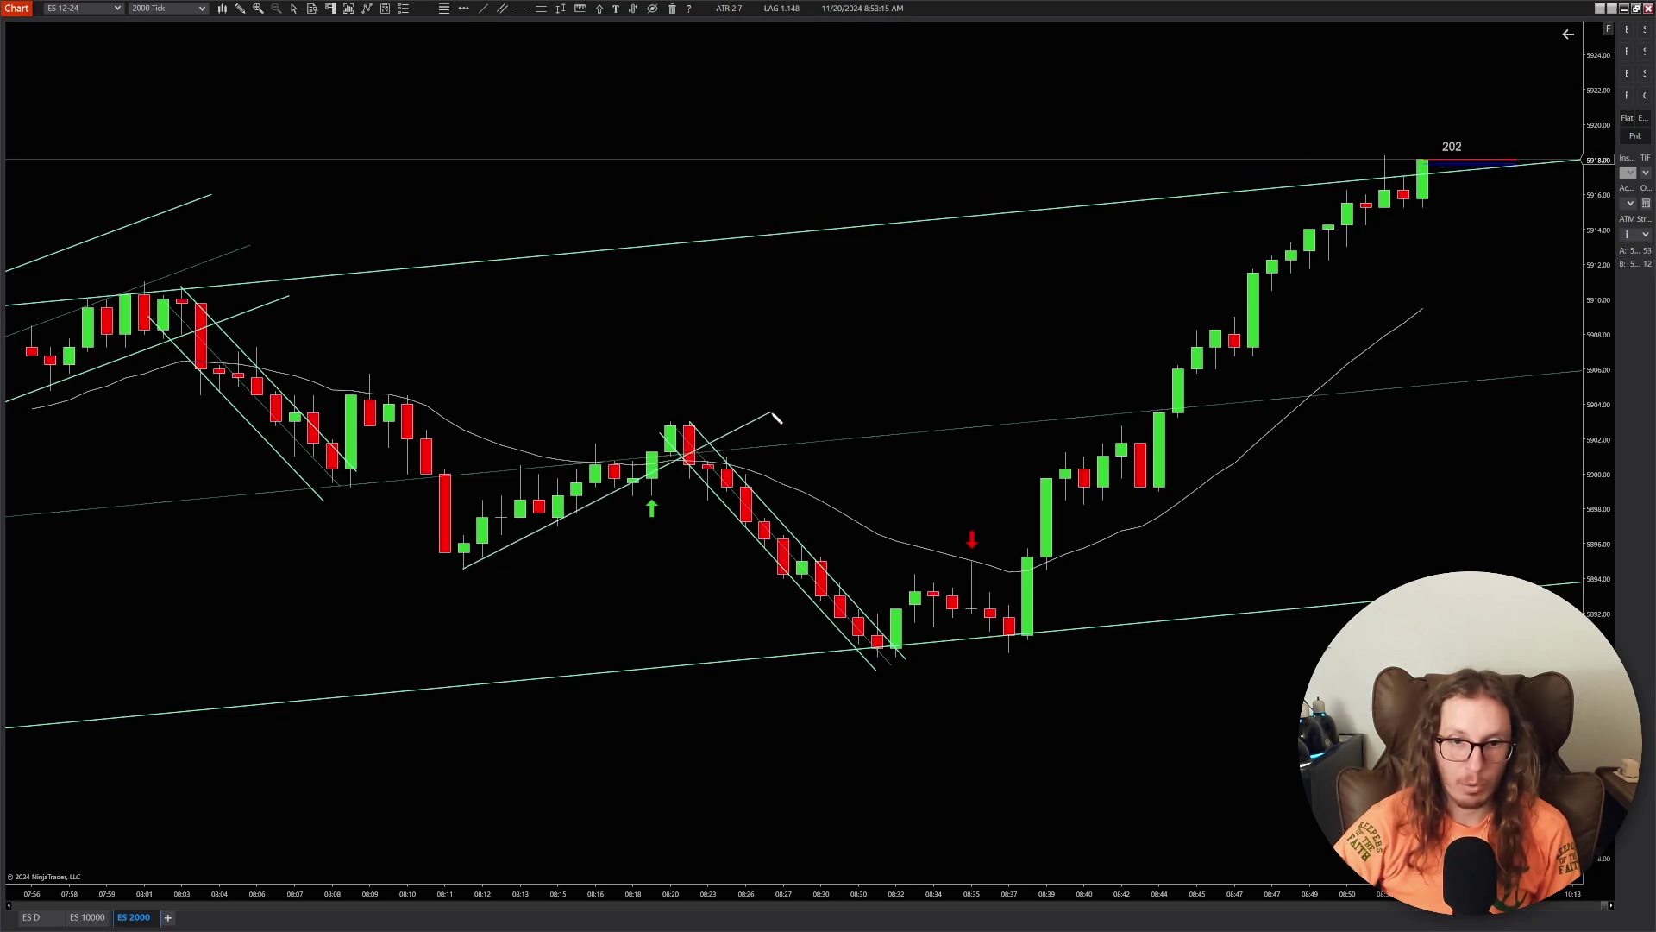
click(770, 414)
click(755, 386)
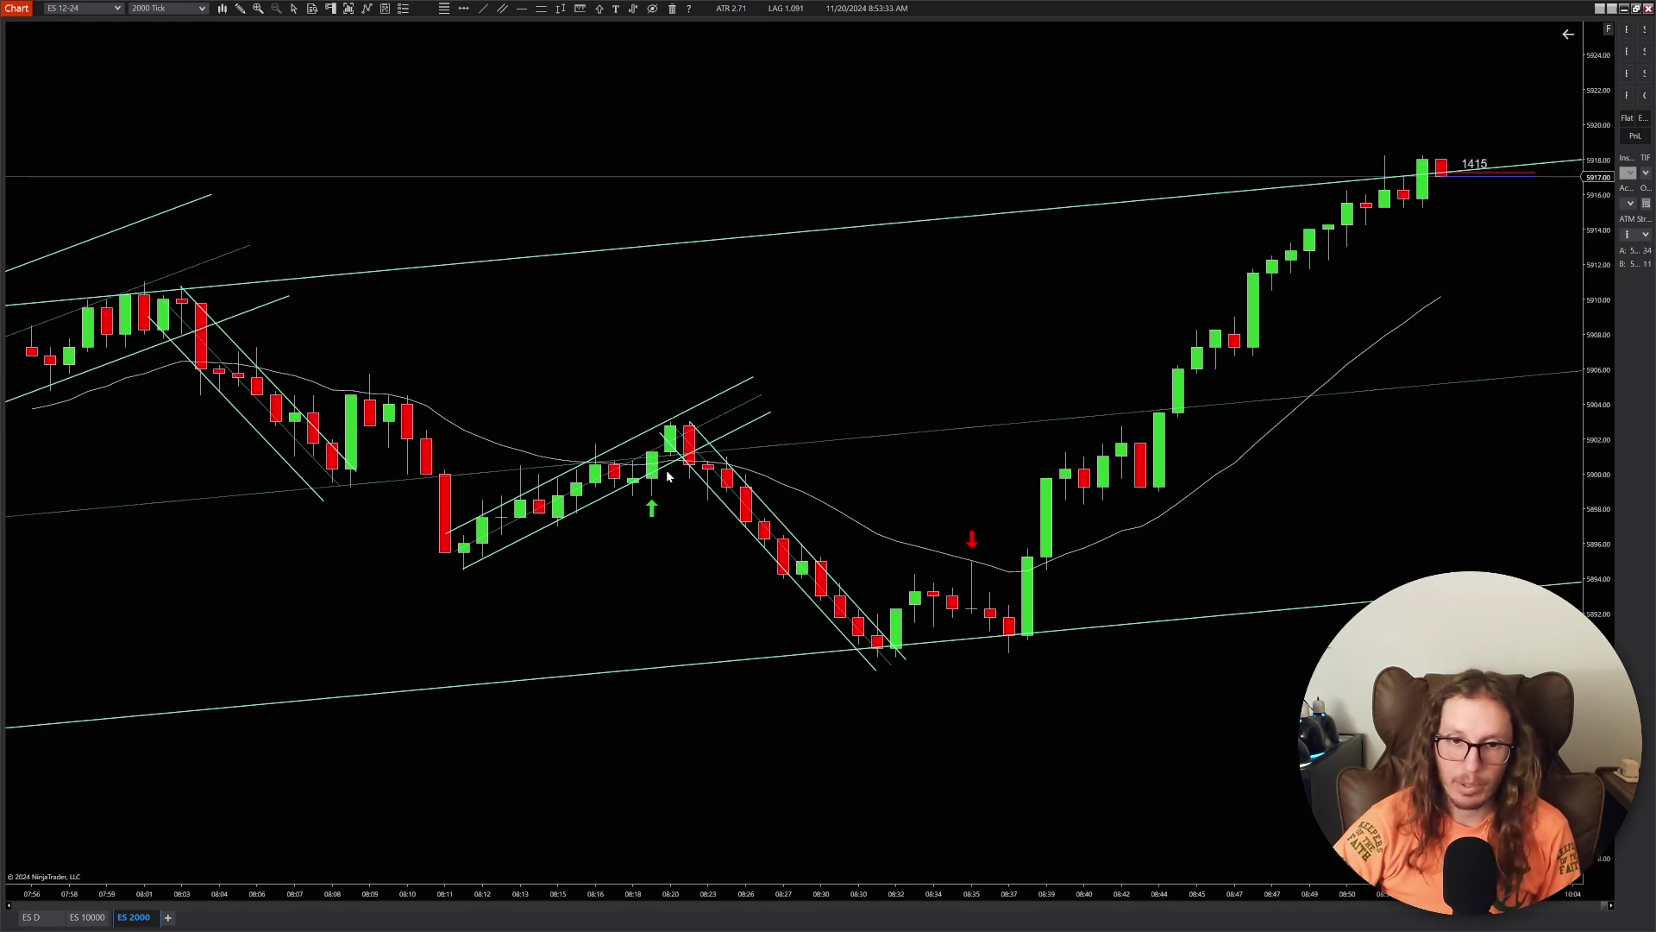
click(763, 416)
key(Delete)
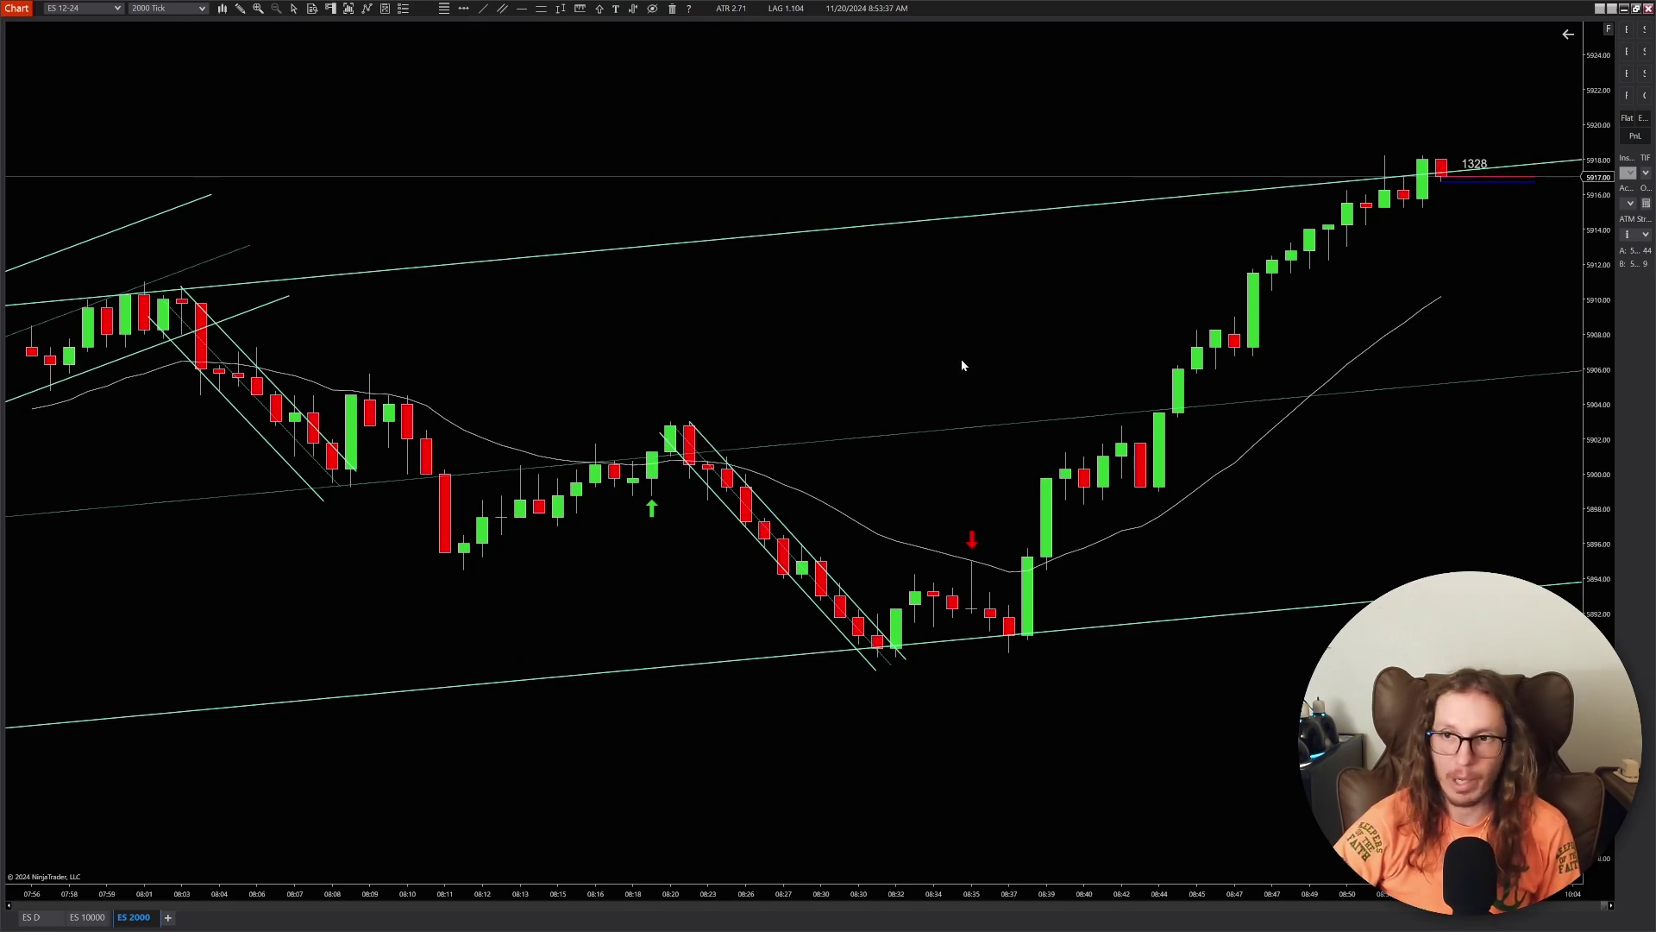
scroll(961, 358, down, 6)
- Select the wide rising channel and delete its long lines from the ES chart
scroll(1090, 385, down, 2)
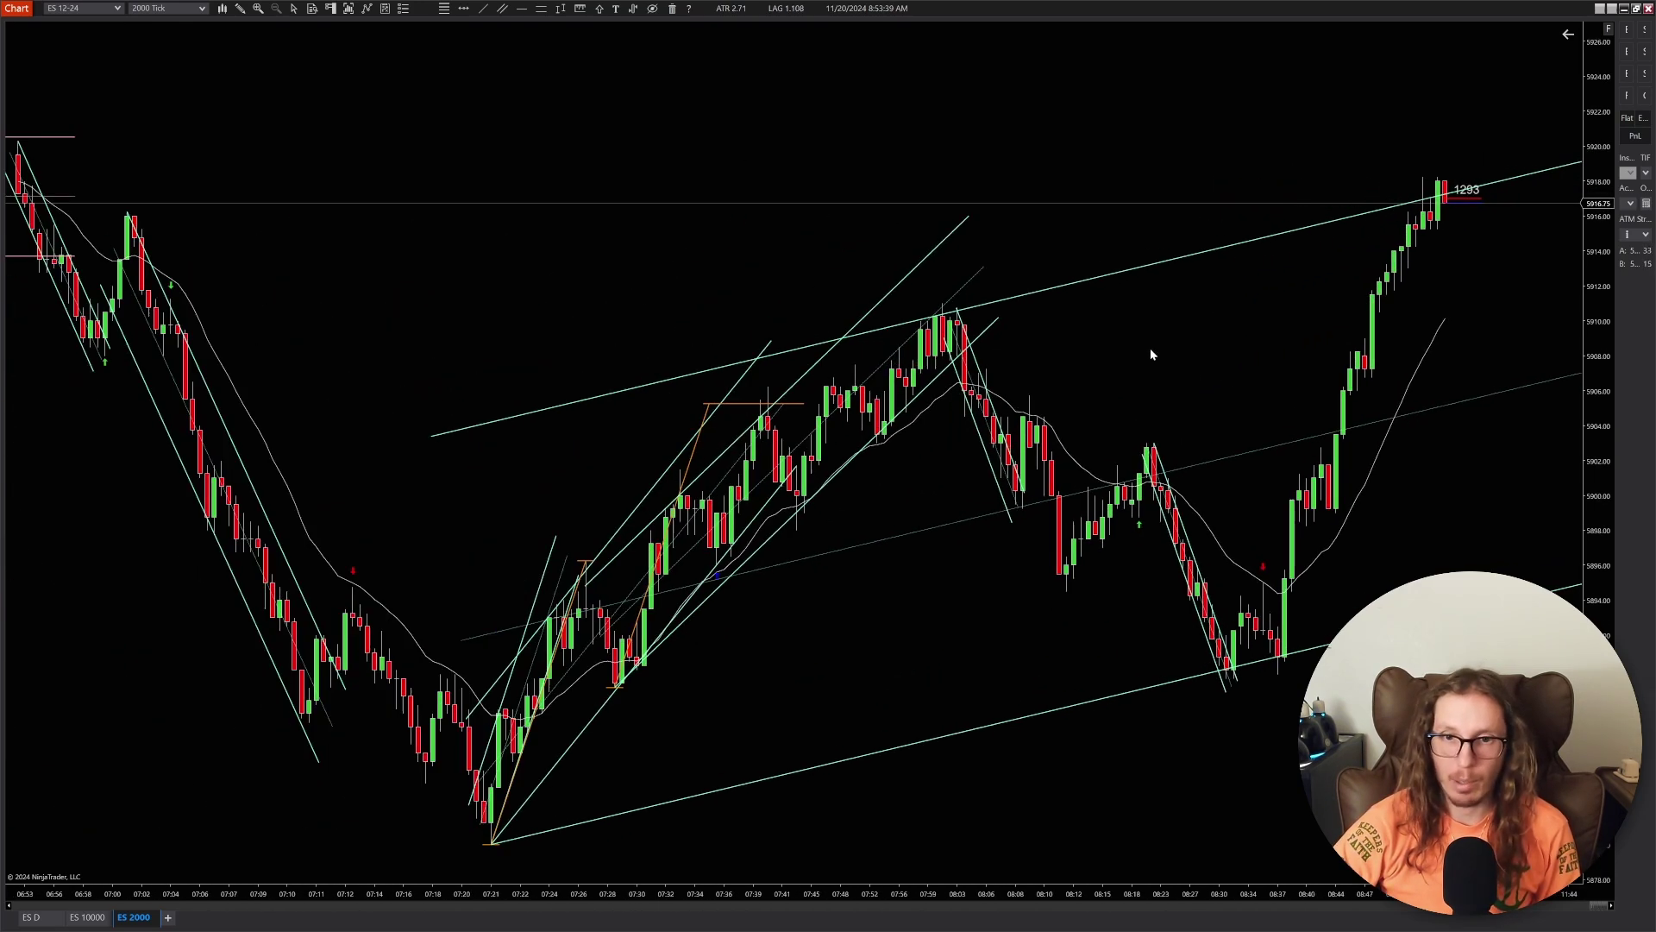
drag(1151, 349, 1007, 262)
click(1008, 264)
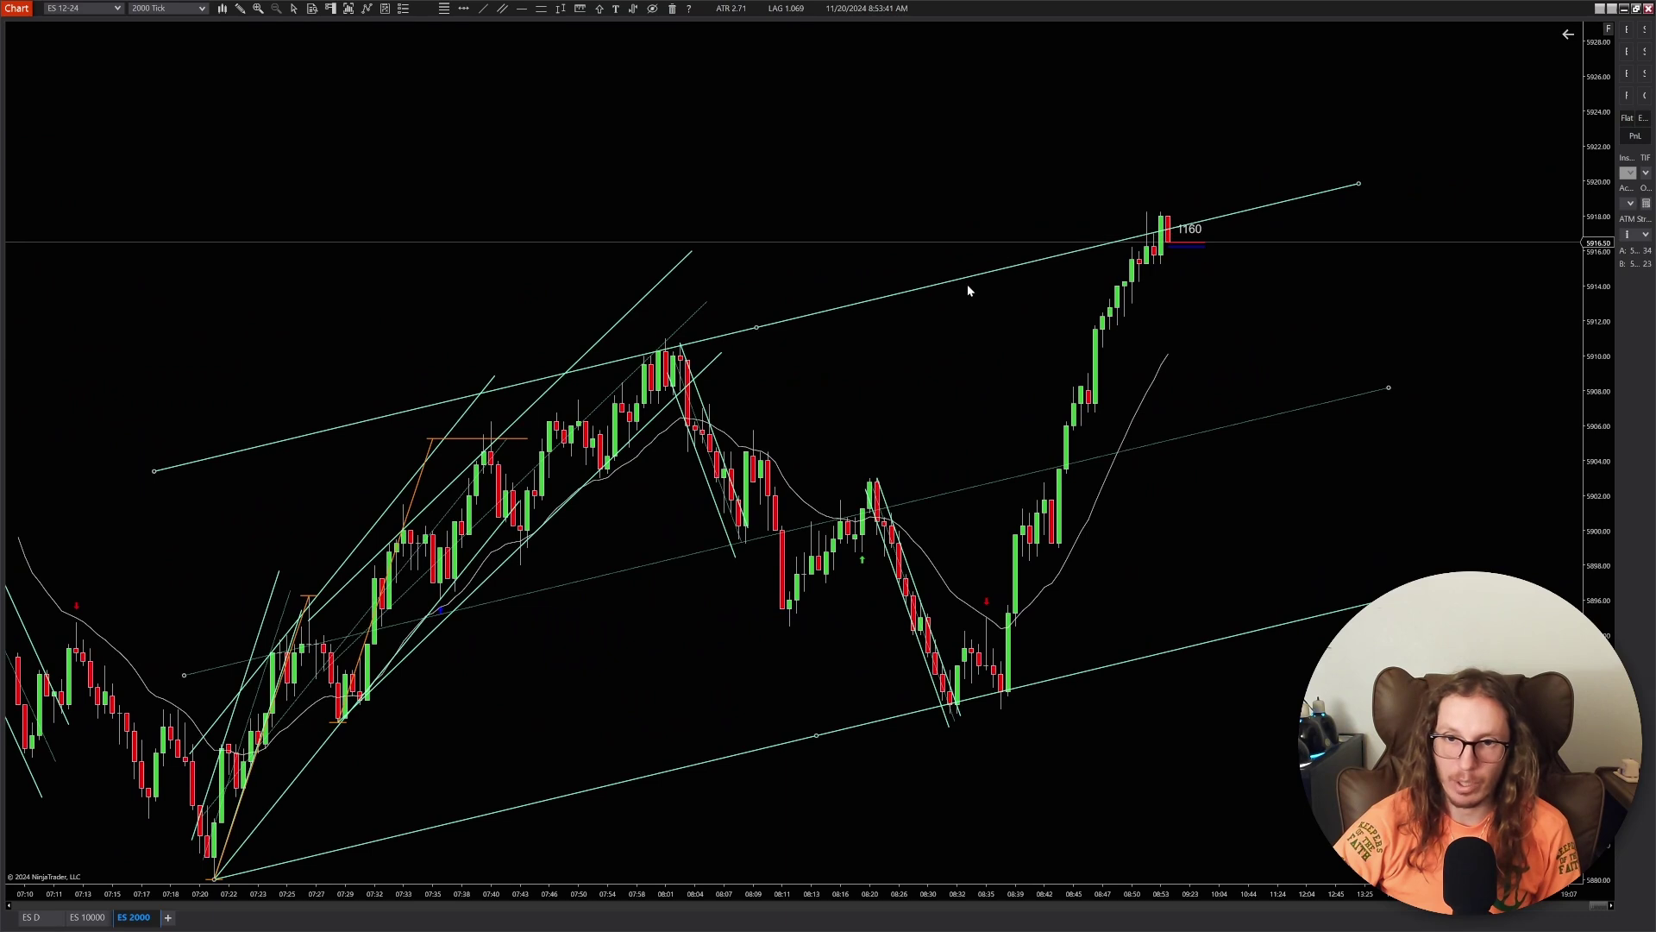
drag(759, 325, 755, 314)
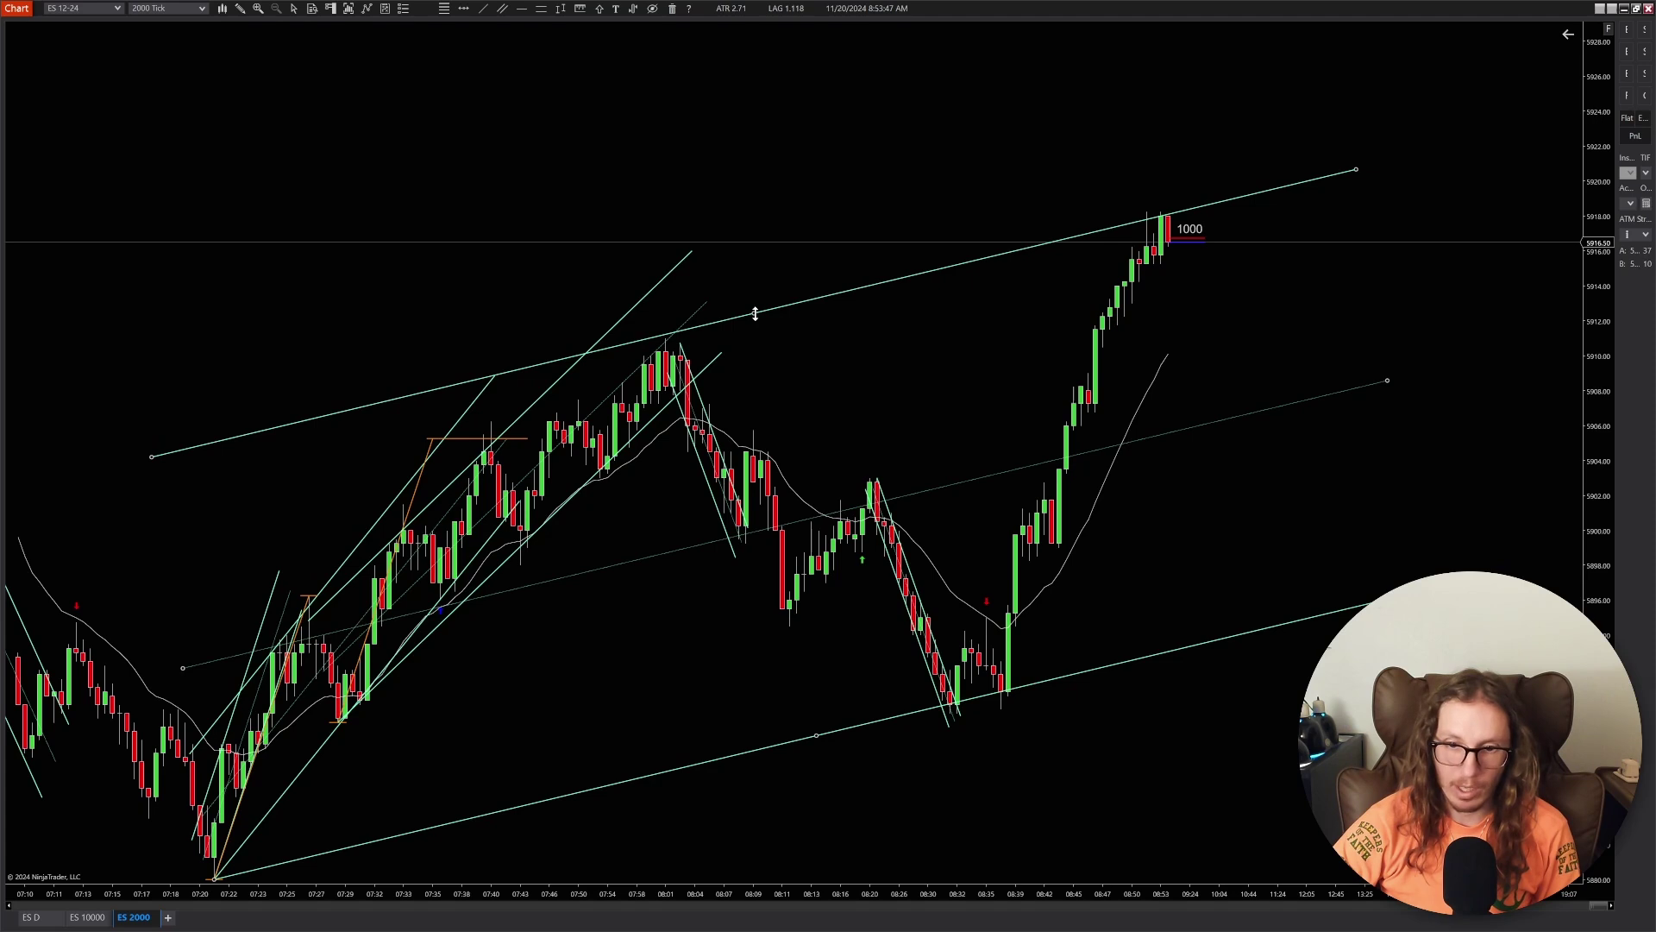
drag(758, 314, 760, 313)
key(Delete)
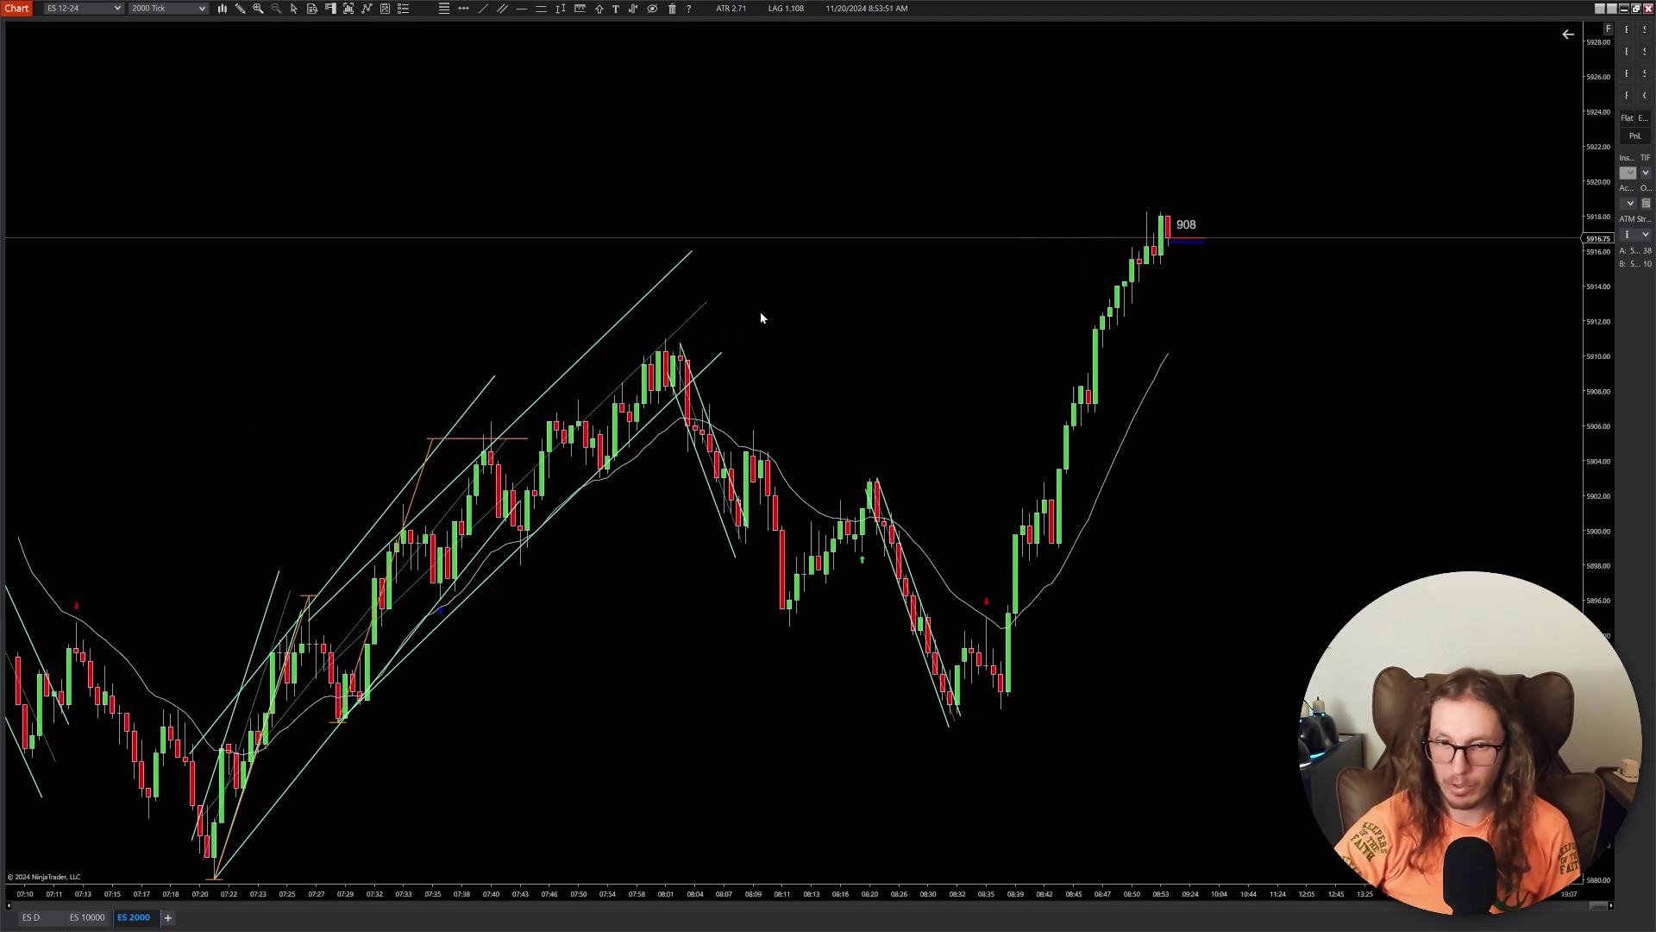
scroll(847, 504, up, 2)
scroll(930, 632, down, 4)
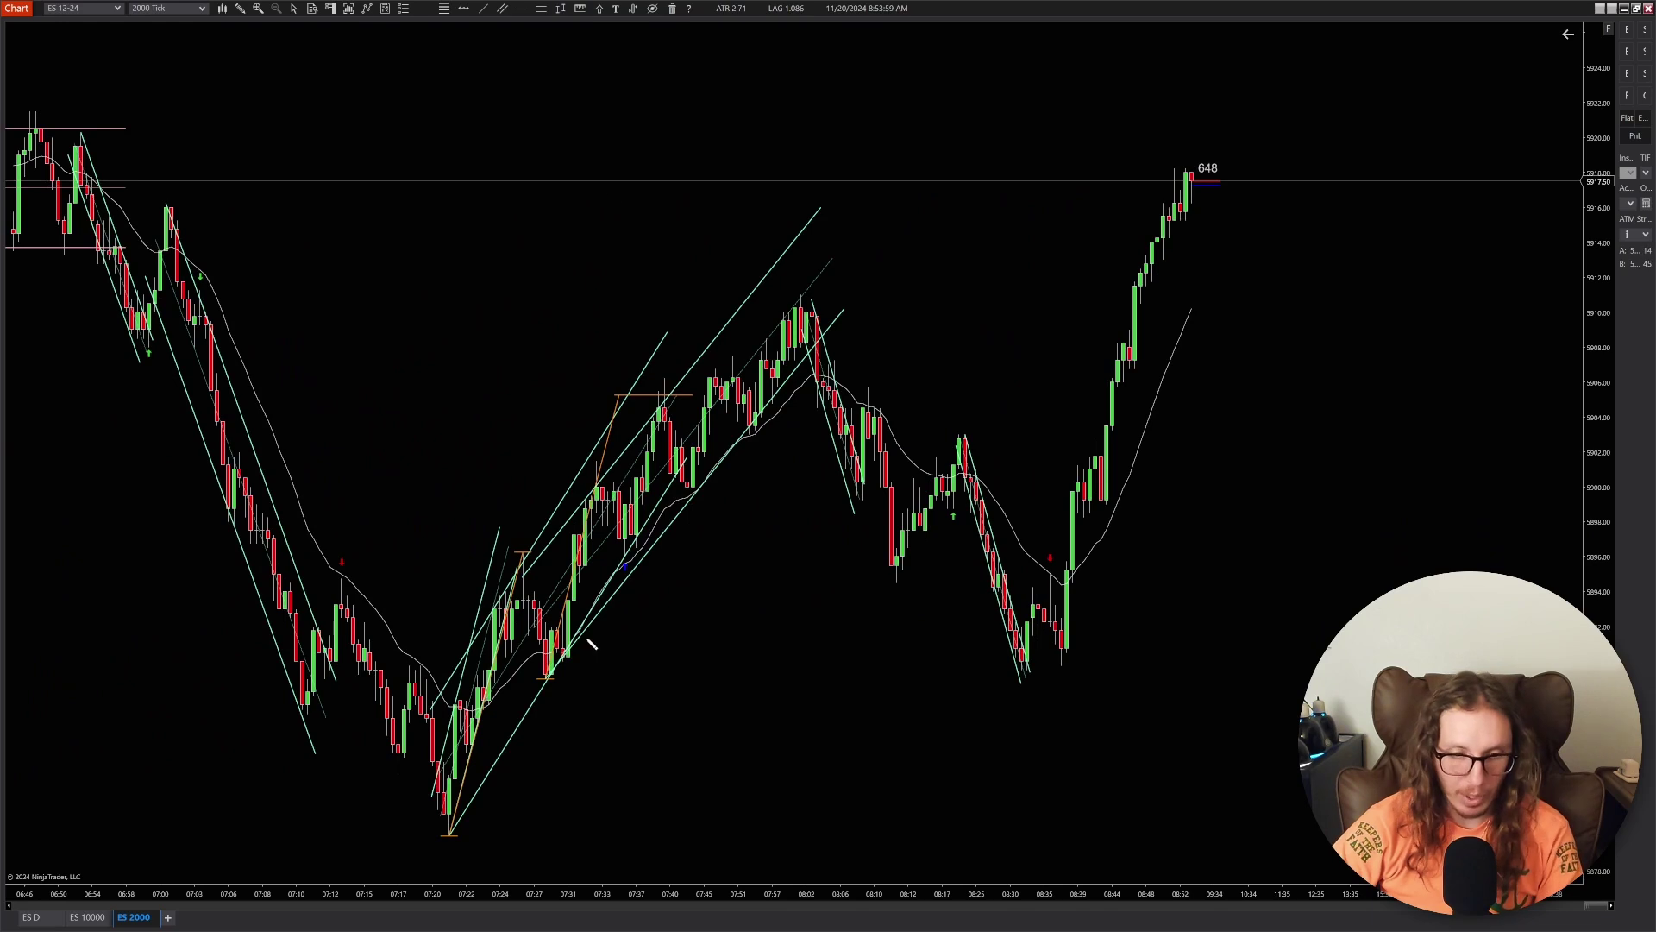
- Draw a measured move from the 07:20 low to the 08:02 high, projected from the 08:32 low
click(449, 833)
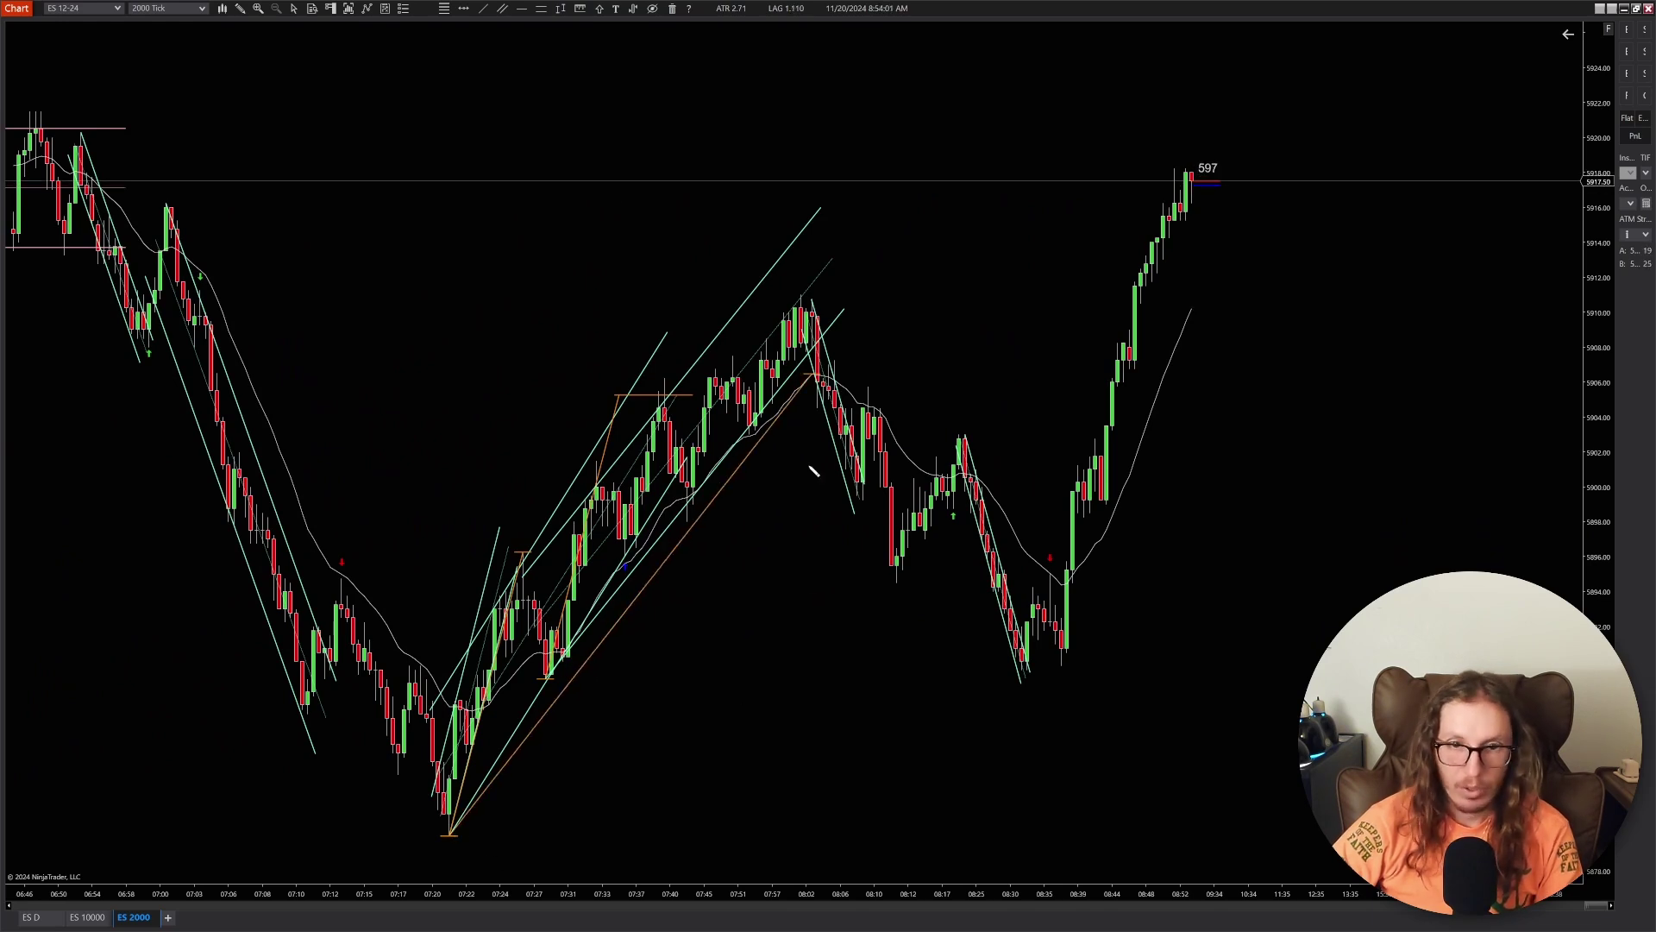
click(811, 302)
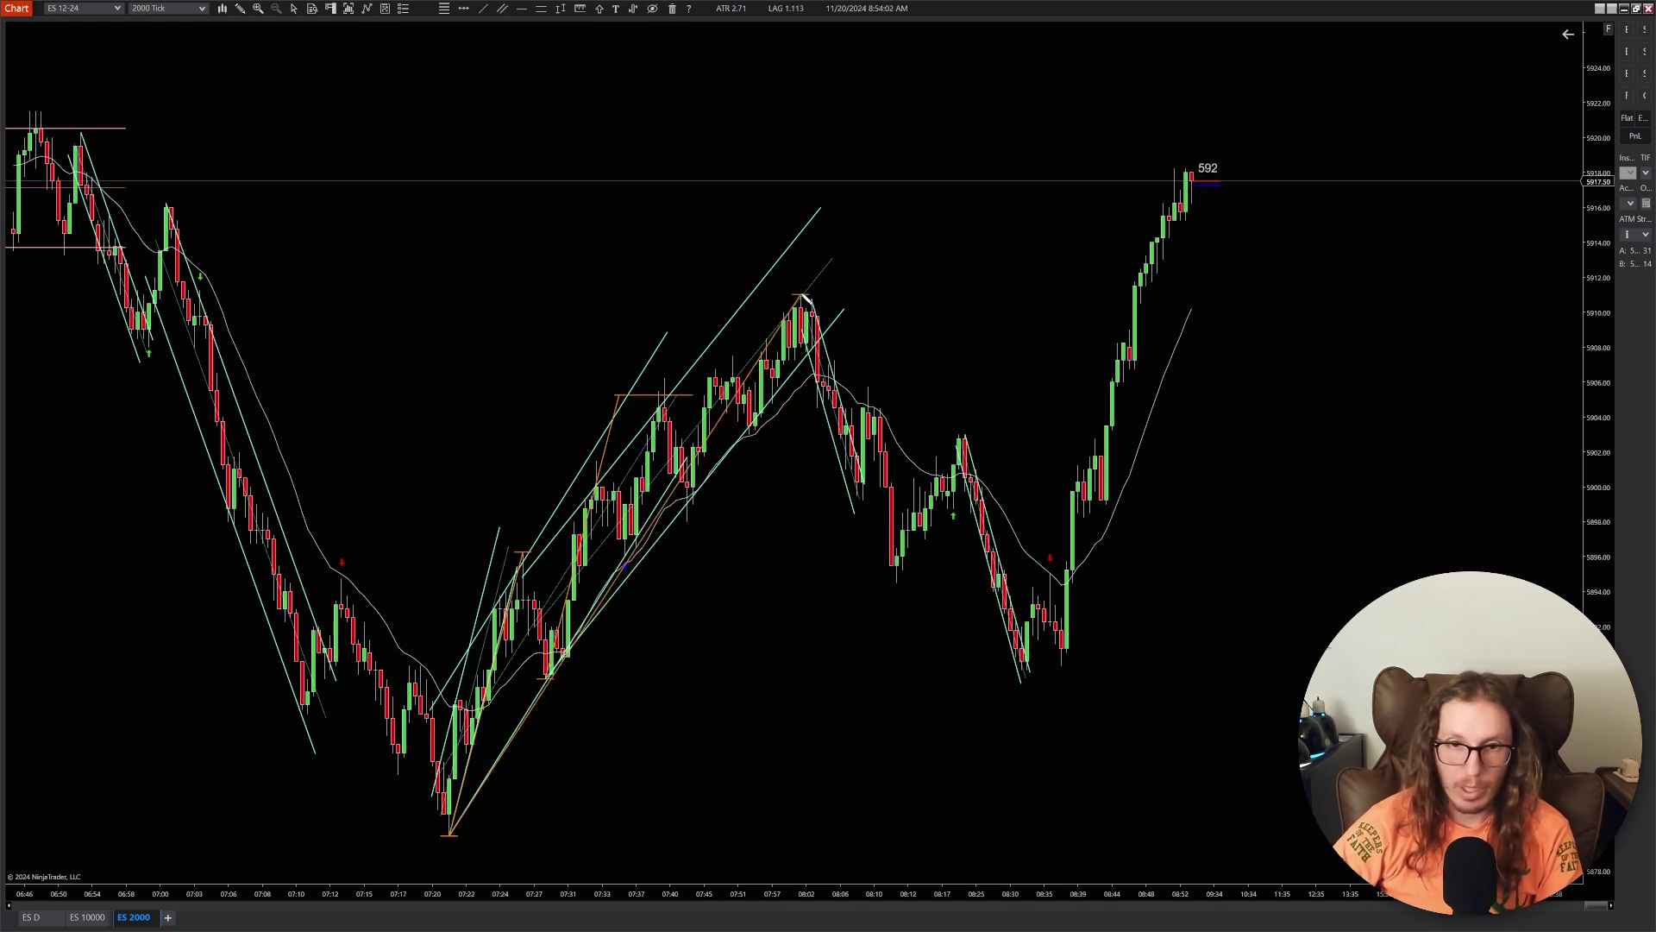
click(1027, 675)
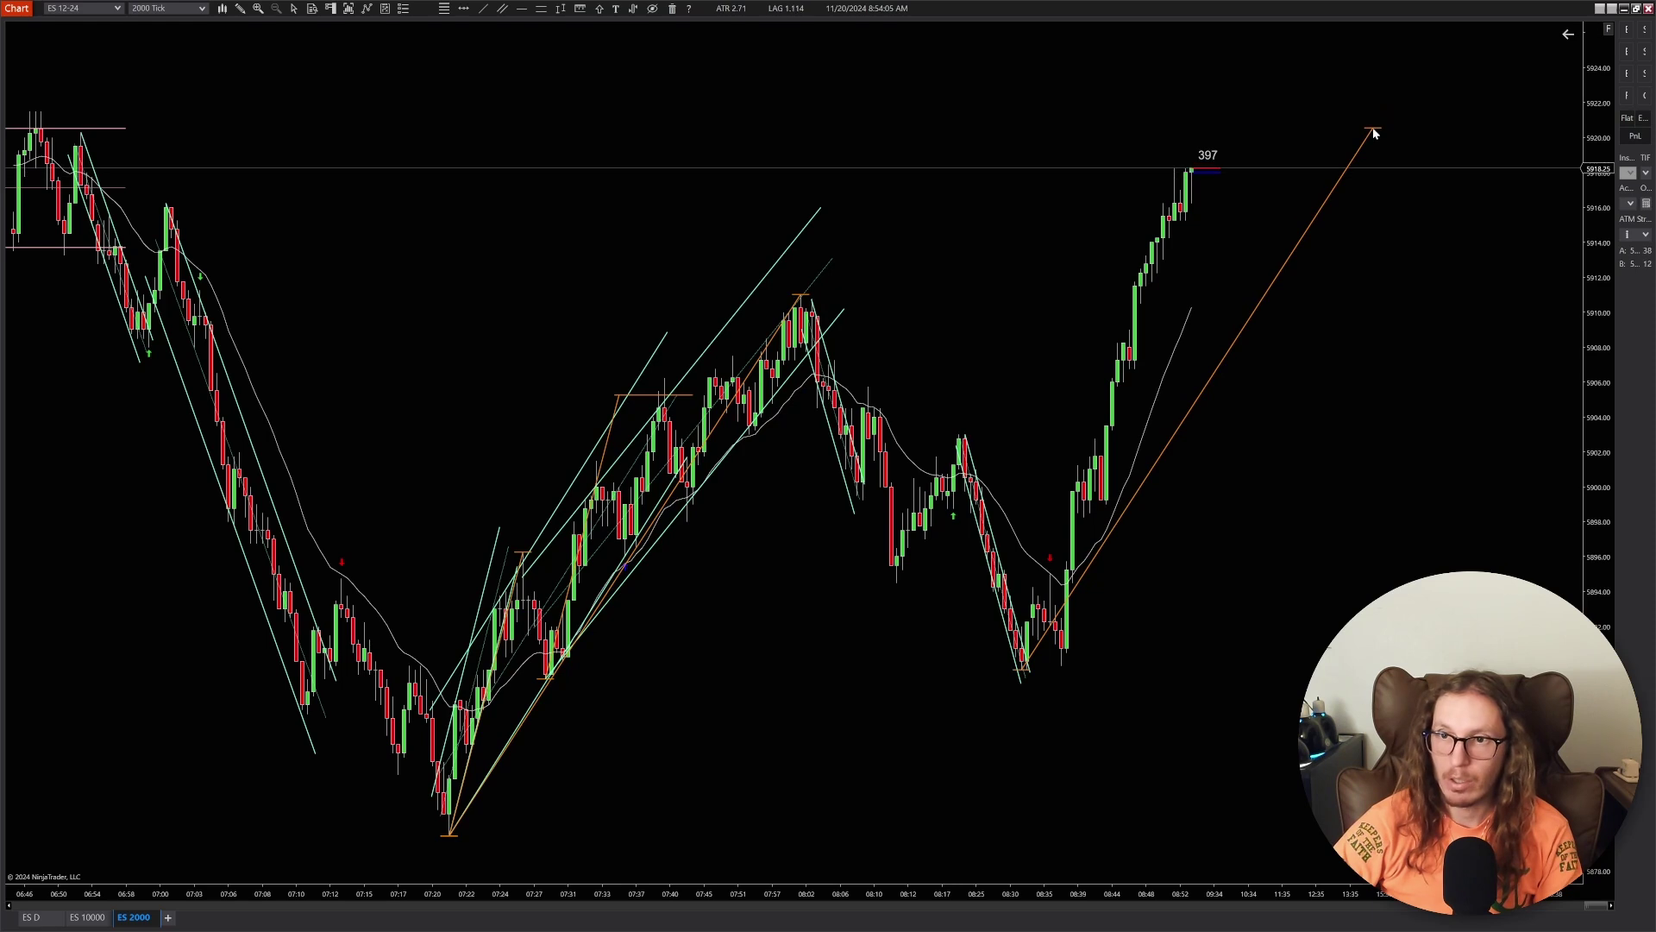
- Draw an orange horizontal target level near 5920.5, extended left across the chart
drag(1364, 126, 1077, 128)
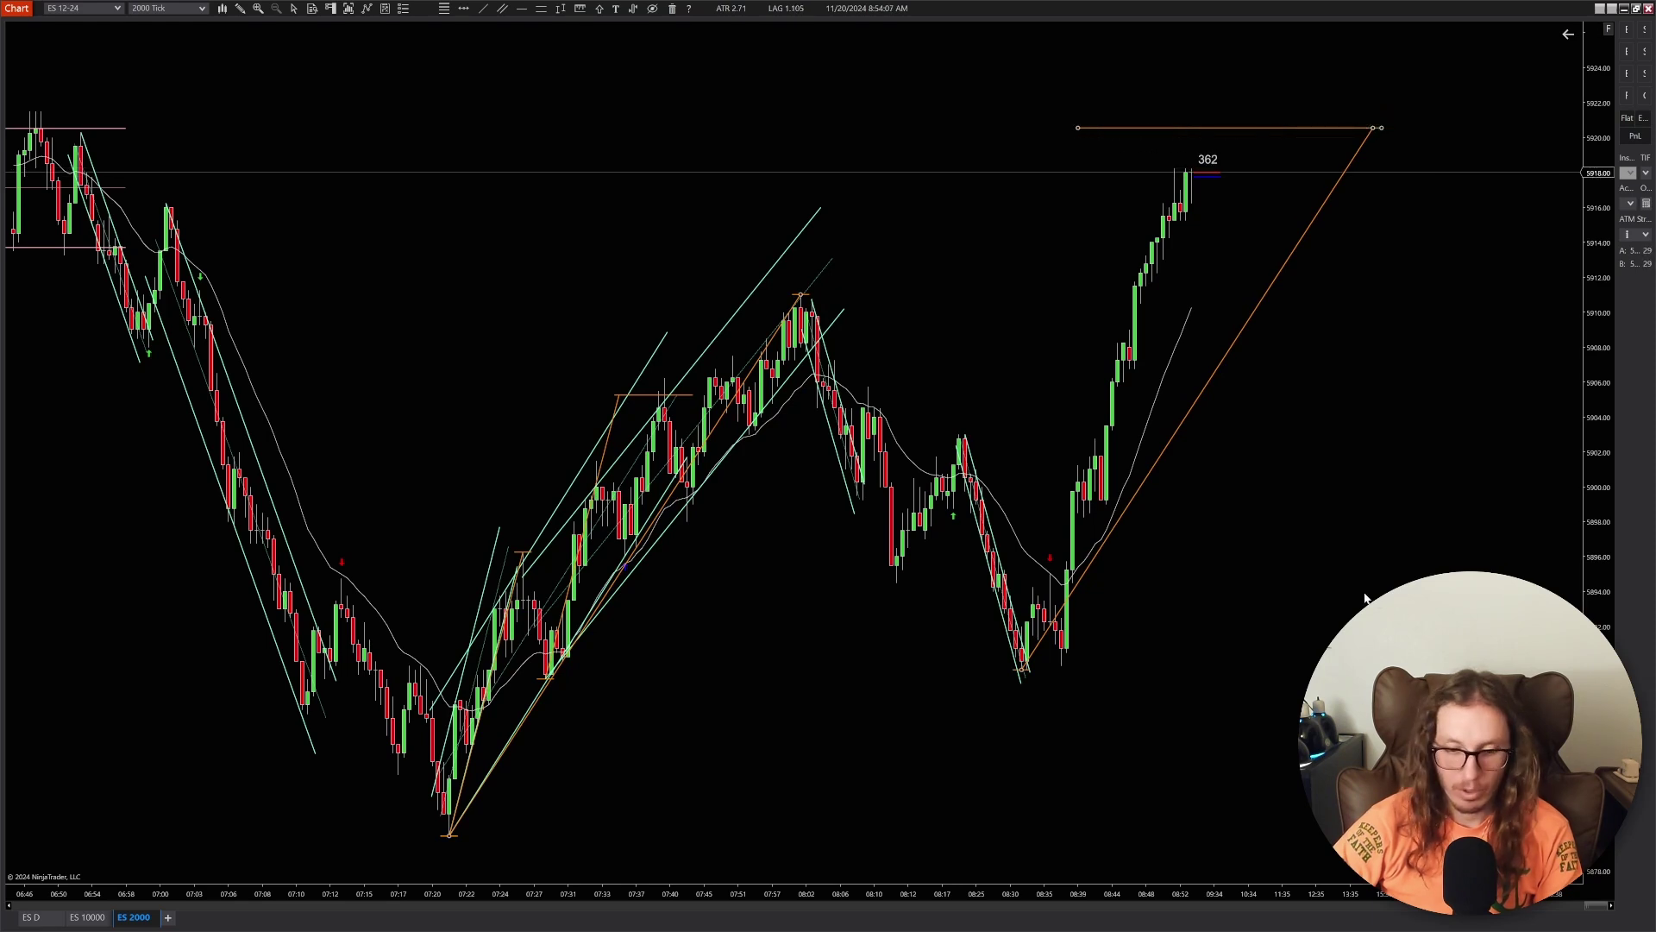
scroll(1273, 485, up, 3)
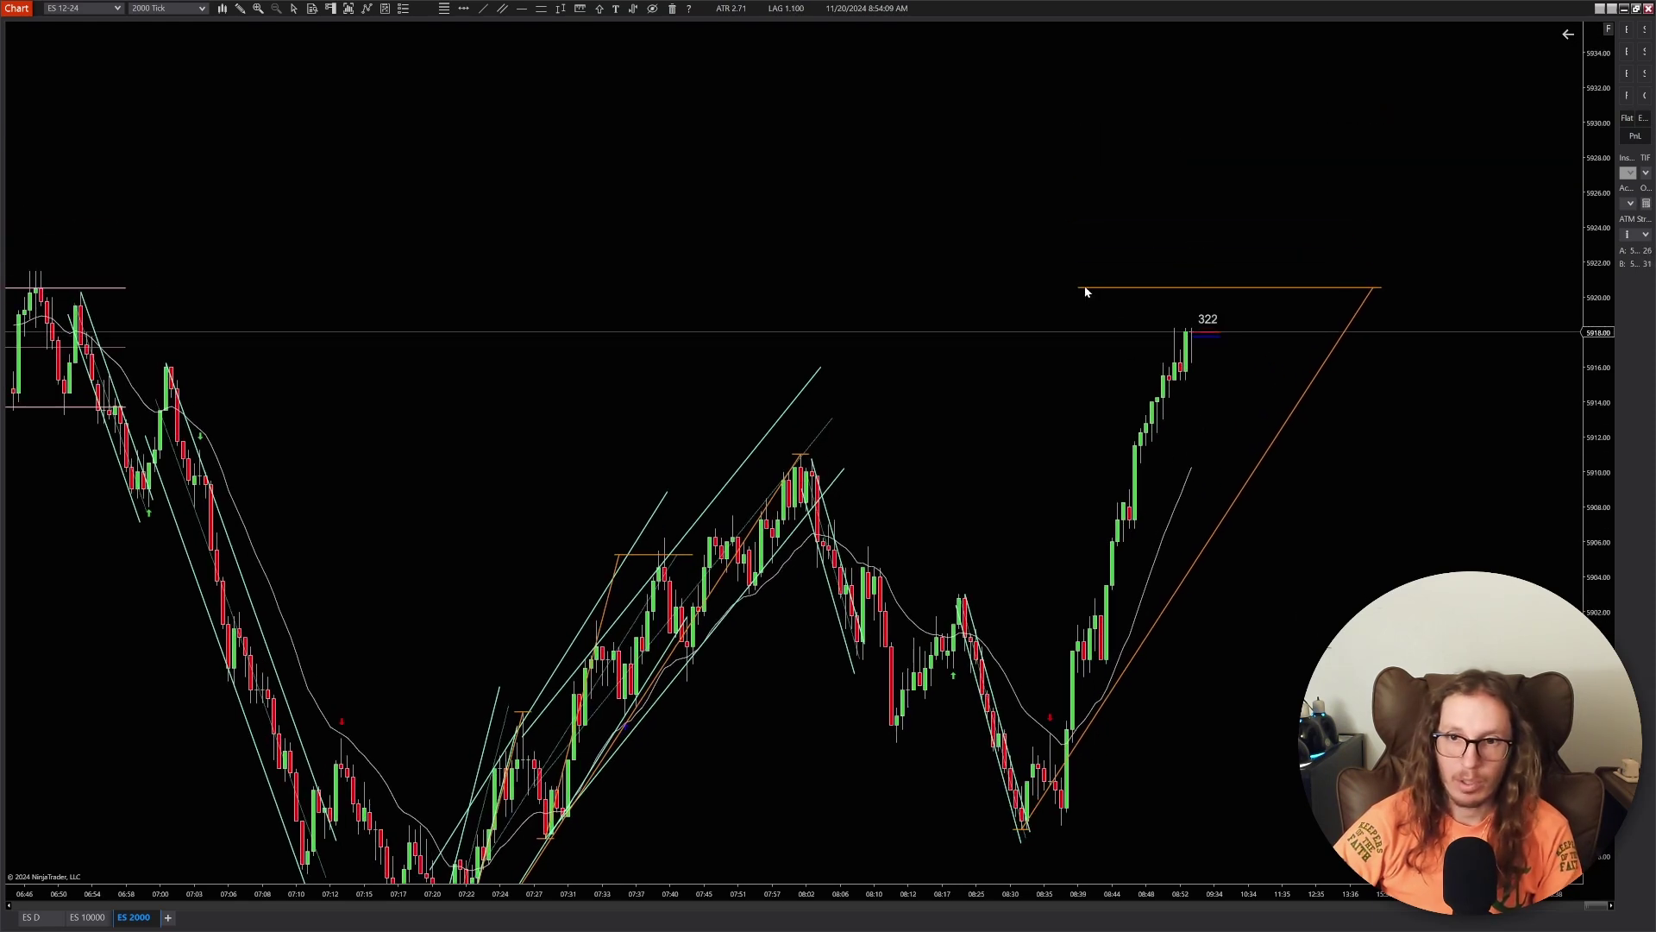
scroll(1064, 288, down, 2)
drag(1168, 287, 1230, 309)
scroll(1120, 531, up, 3)
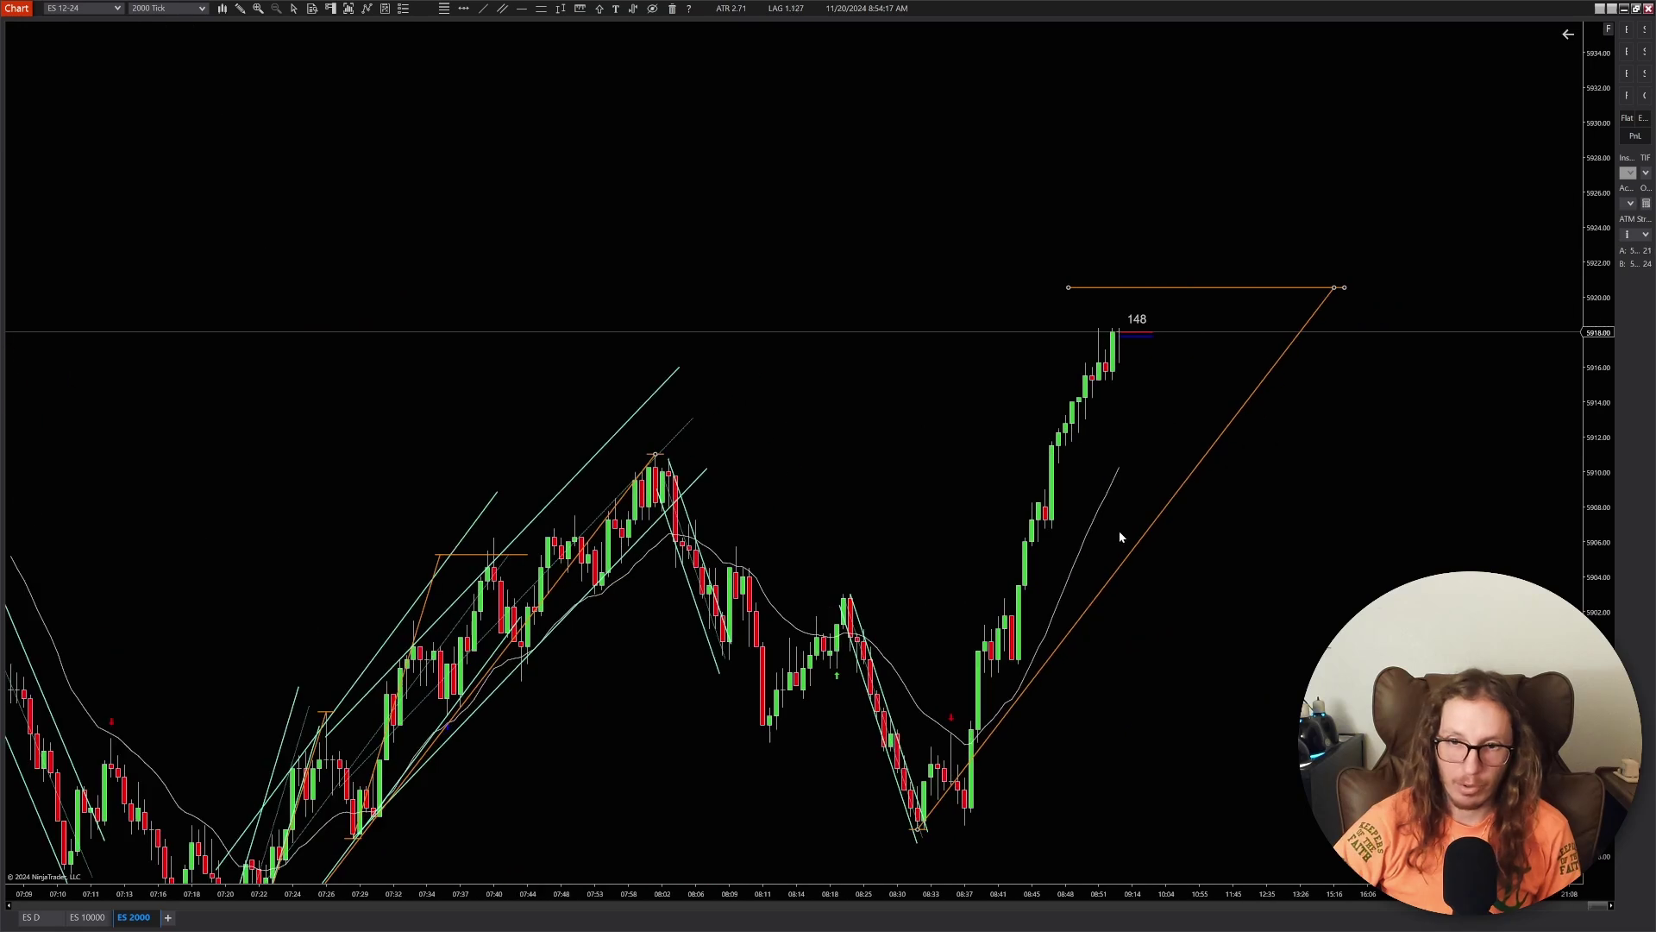
scroll(1125, 654, right, 3)
scroll(1141, 231, left, 3)
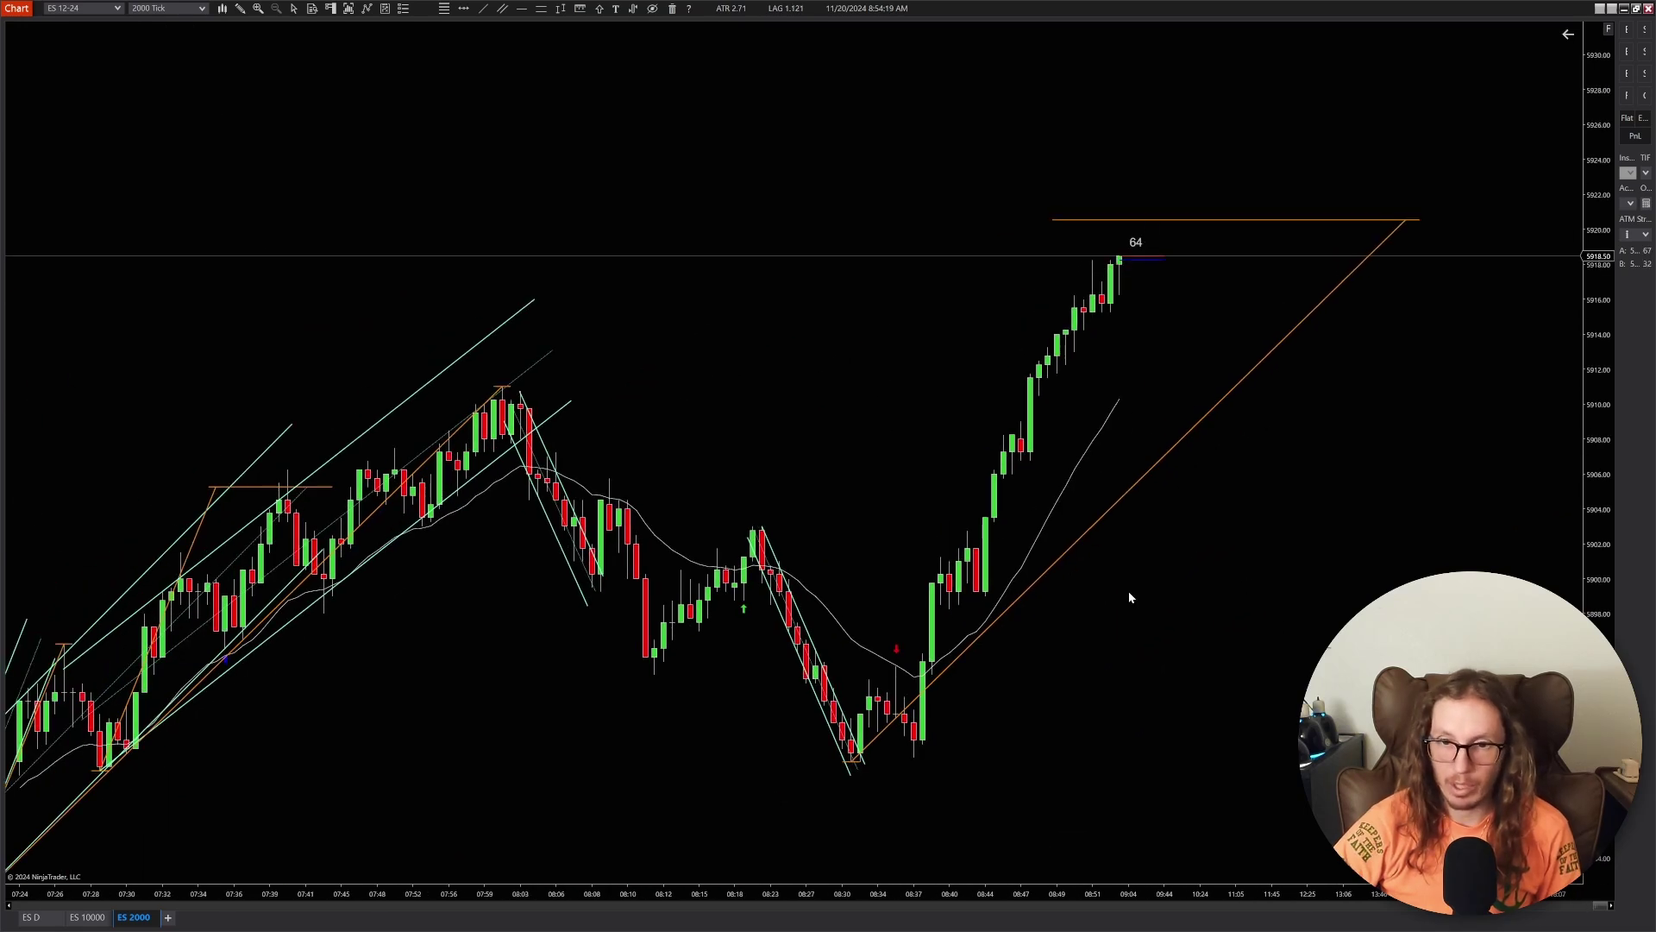
drag(1129, 592, 1027, 652)
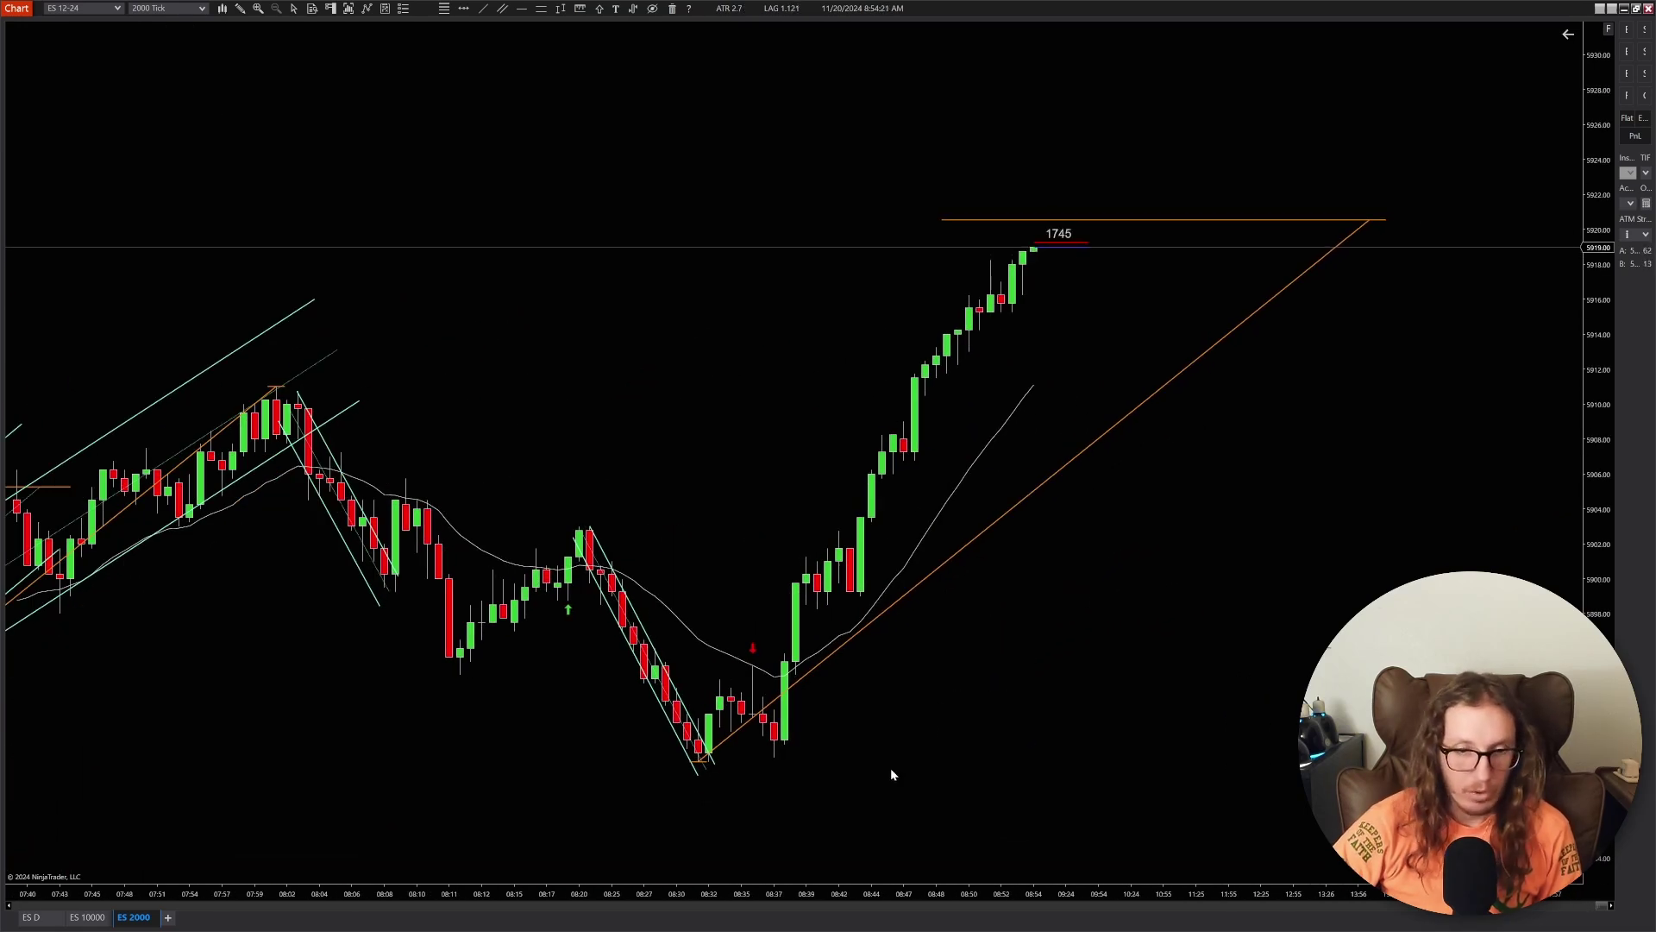
scroll(578, 639, up, 4)
drag(710, 657, 565, 337)
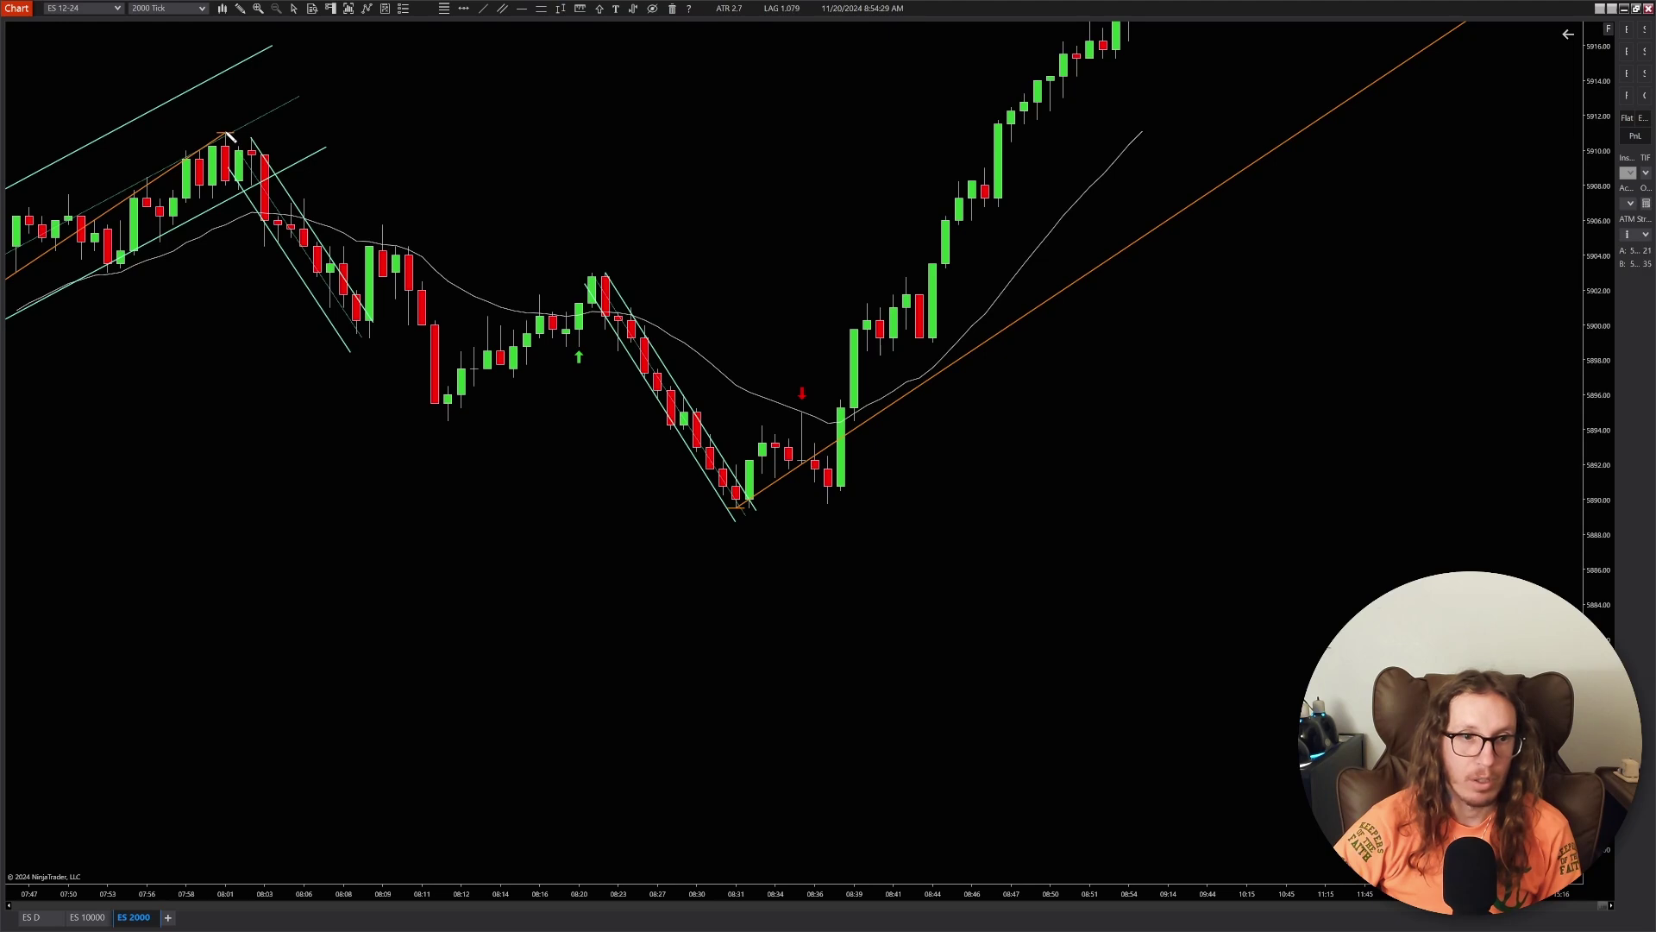
drag(227, 135, 376, 344)
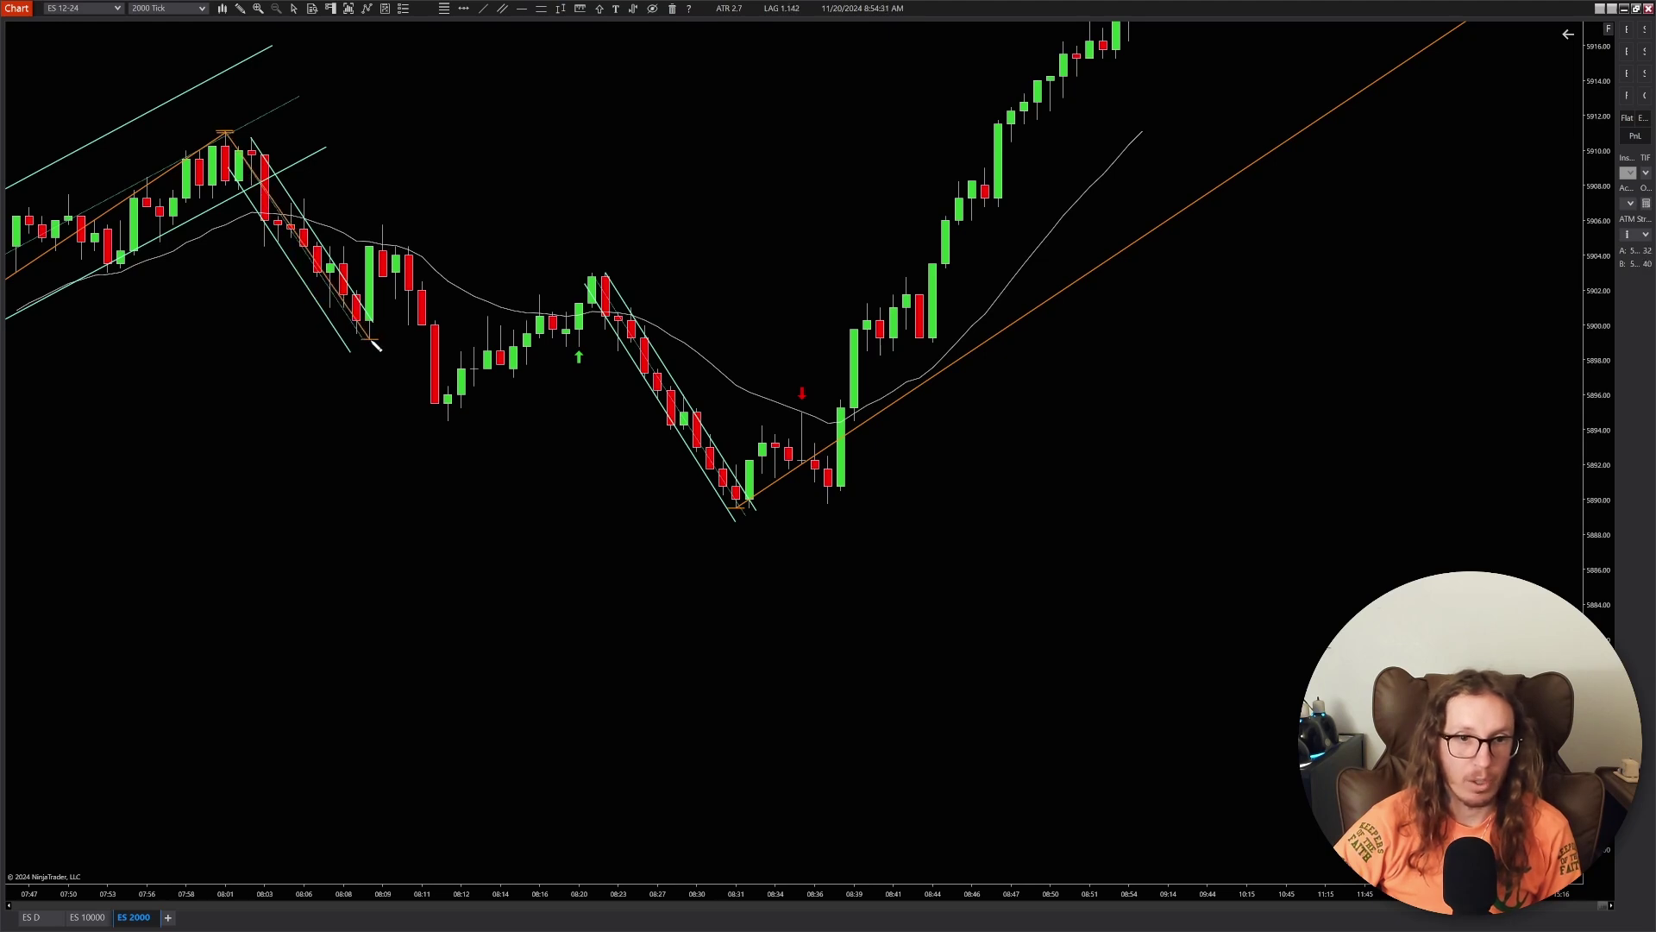
drag(744, 481, 390, 232)
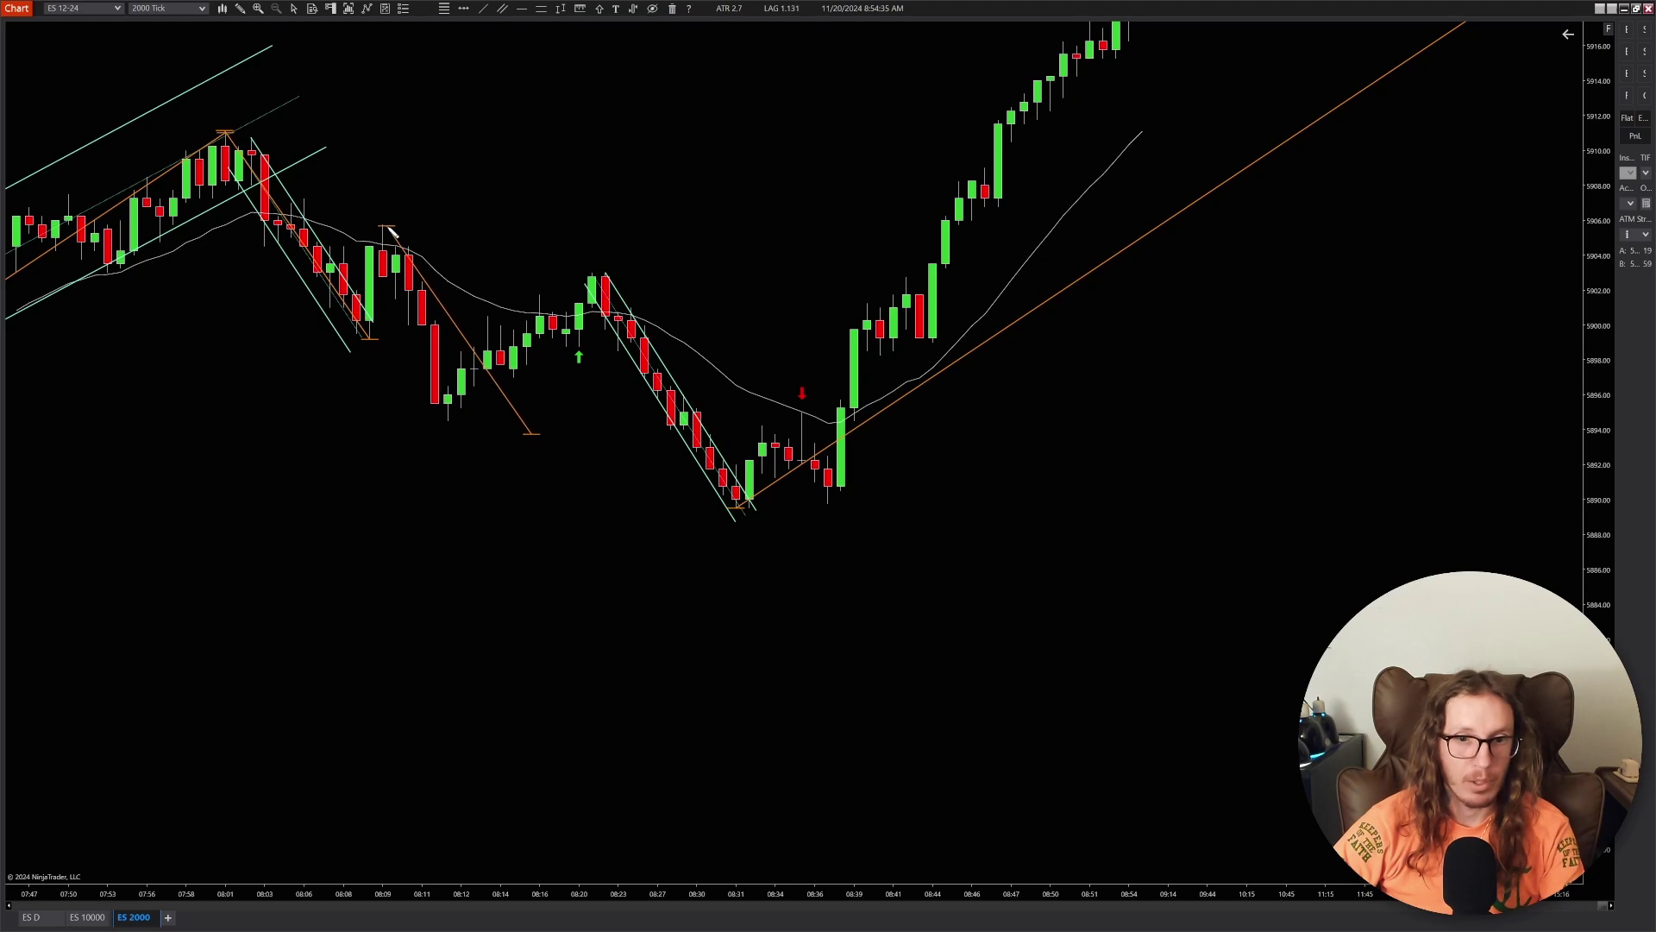
key(Escape)
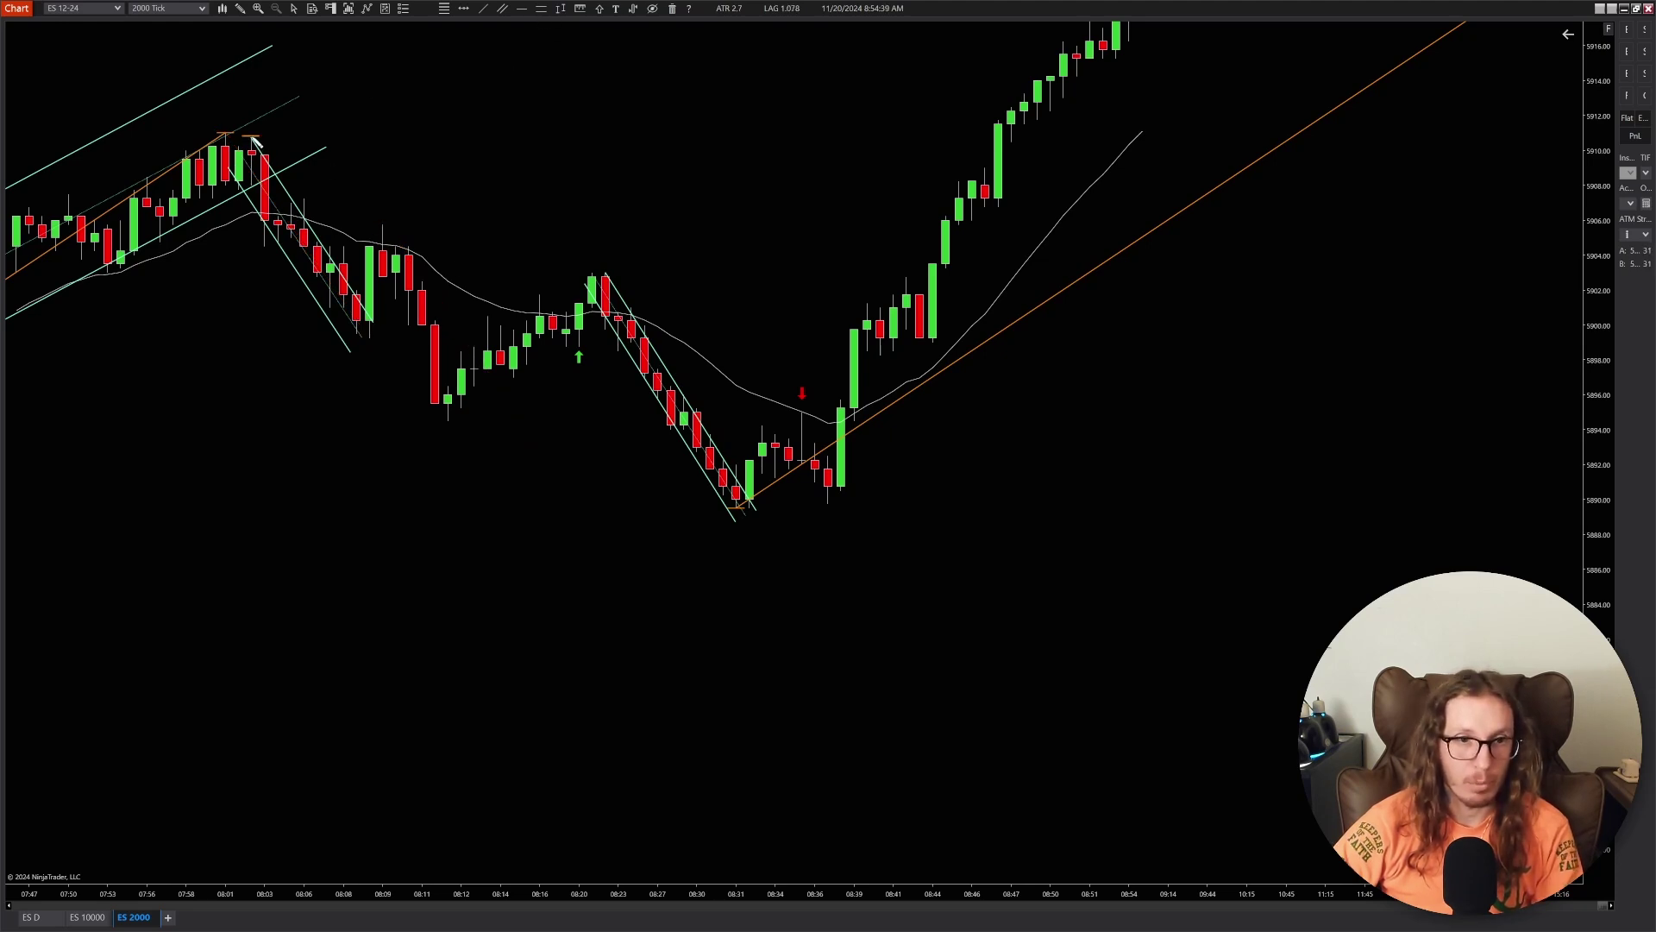
drag(255, 140, 447, 419)
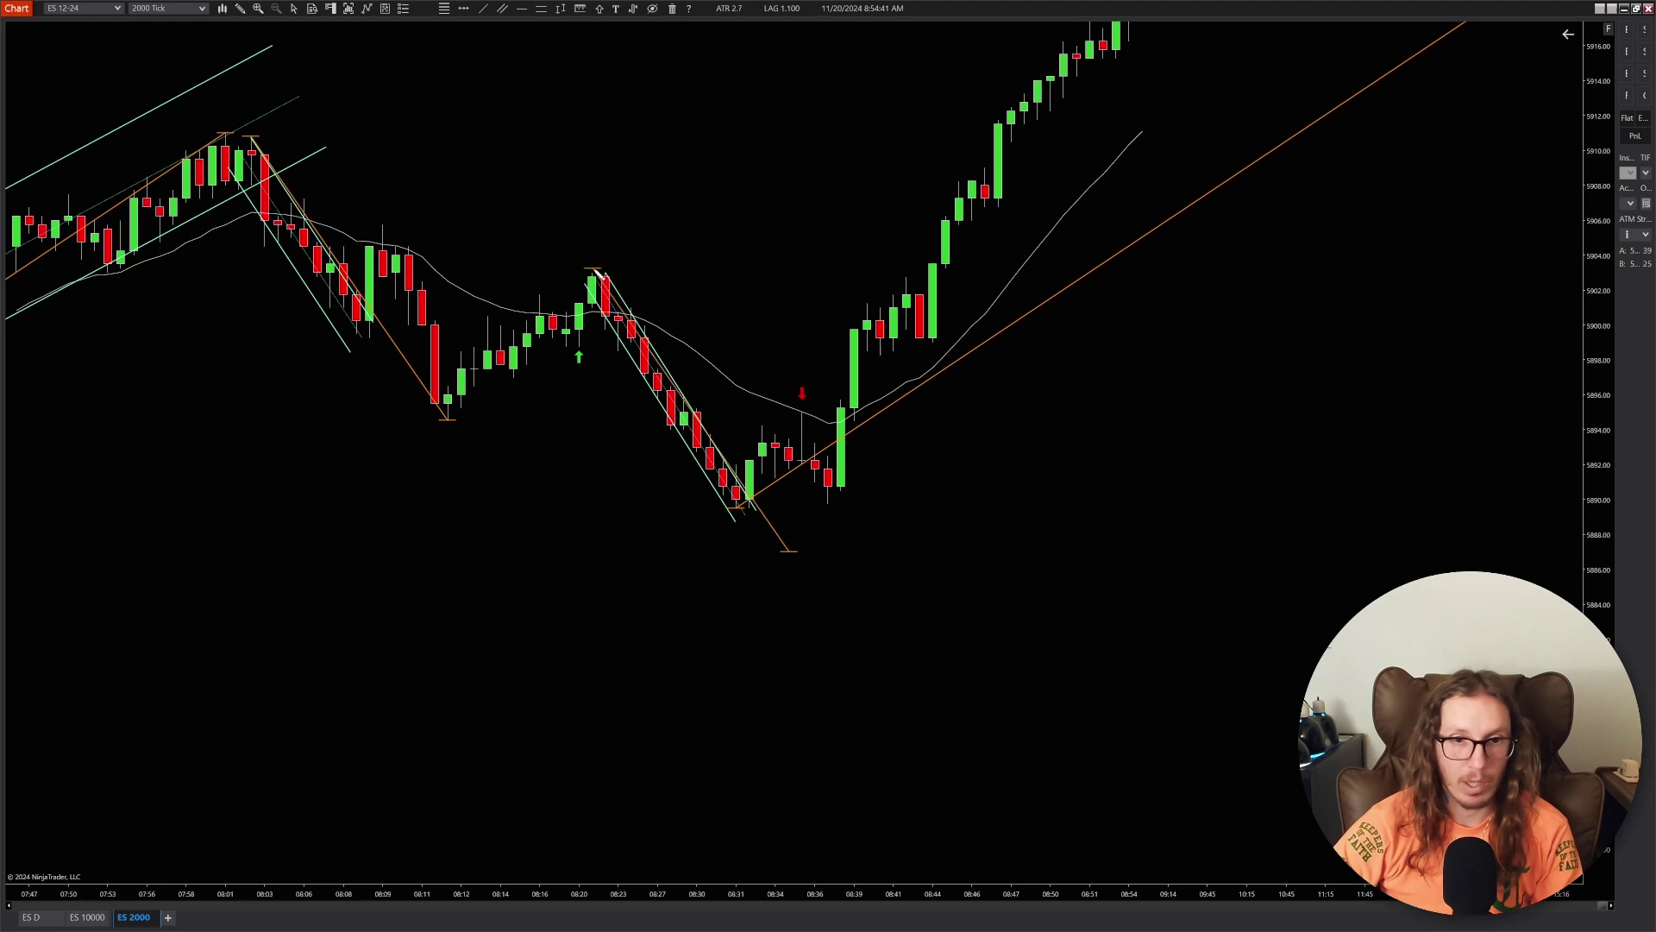
click(595, 273)
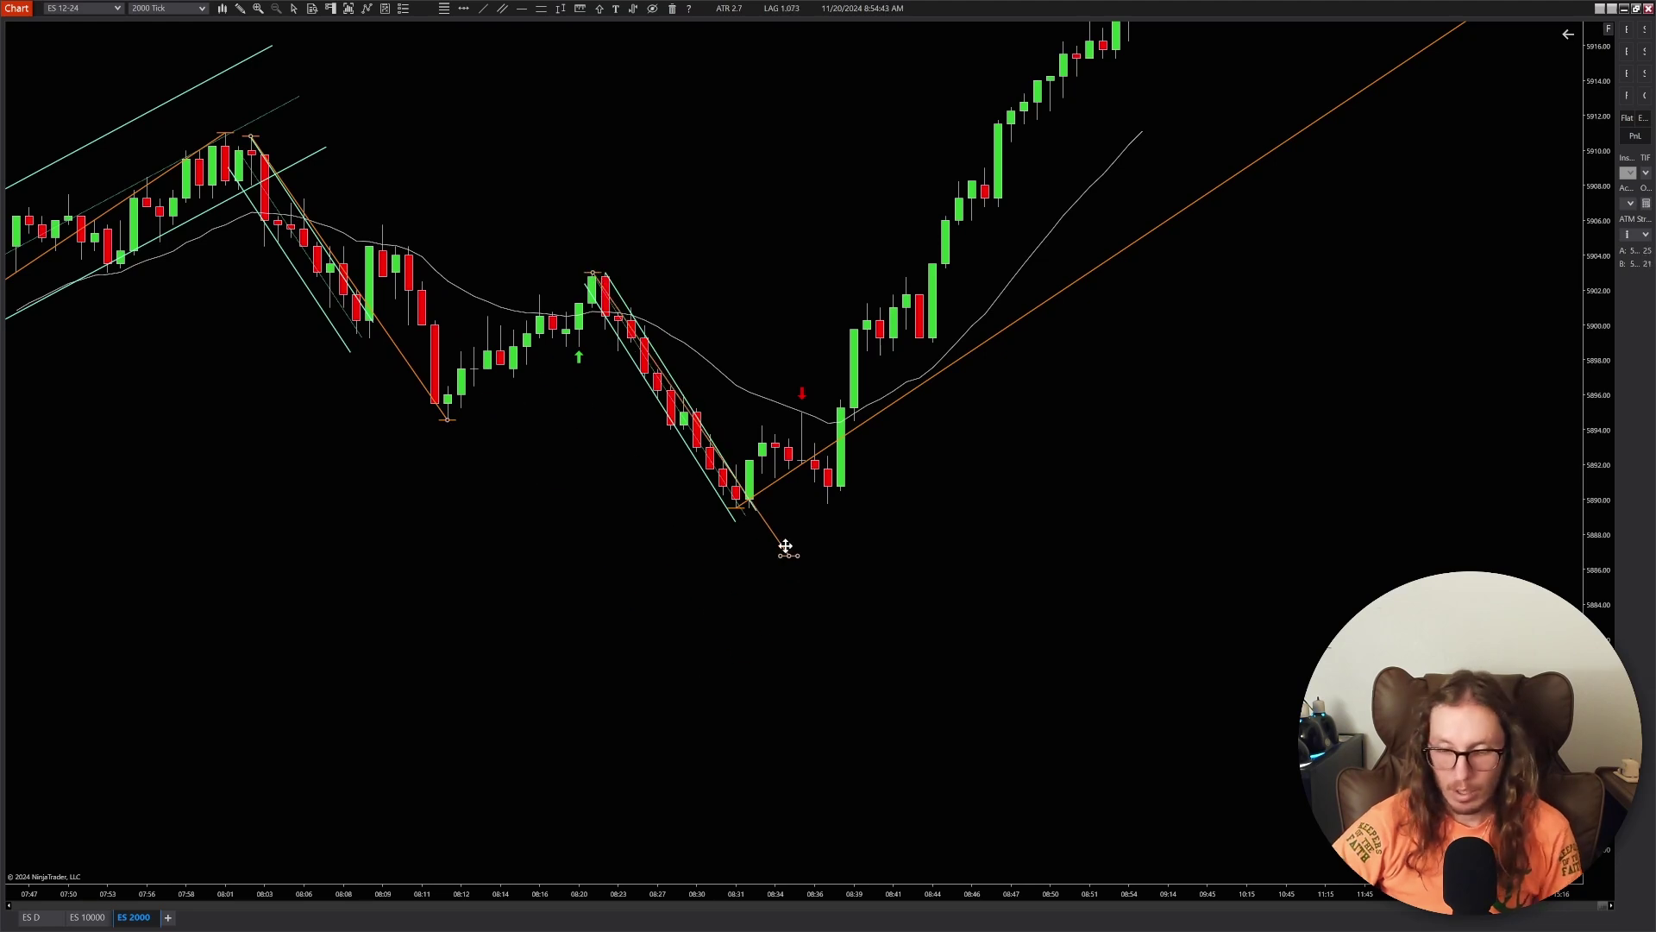
key(Delete)
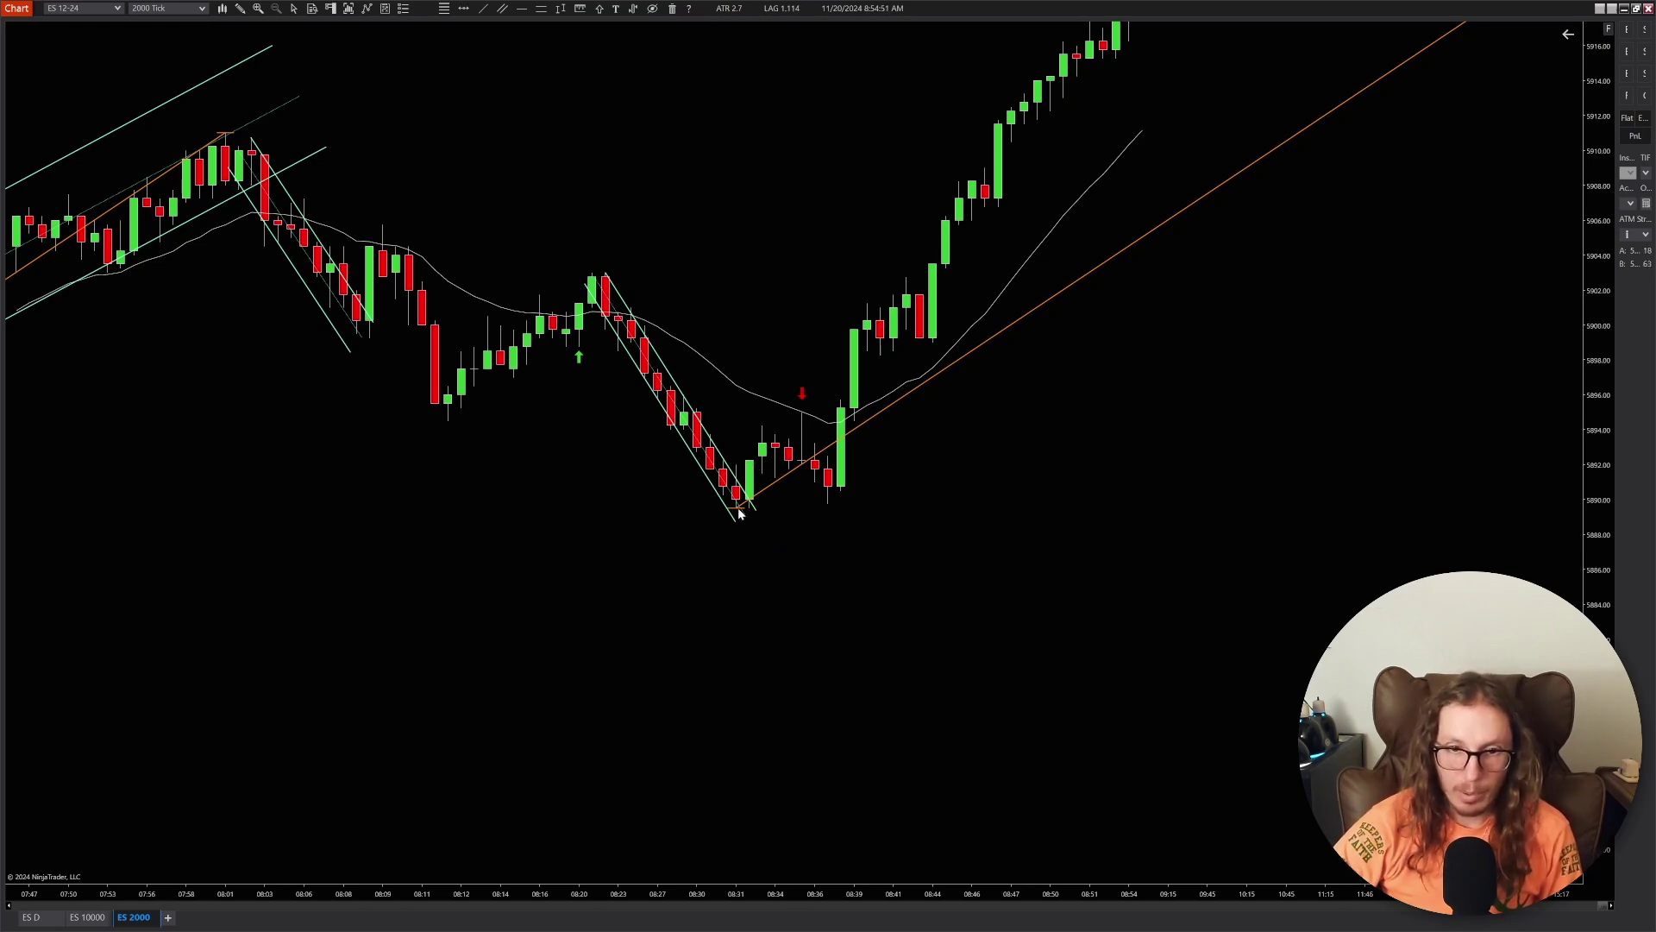
scroll(747, 505, down, 5)
scroll(740, 531, up, 3)
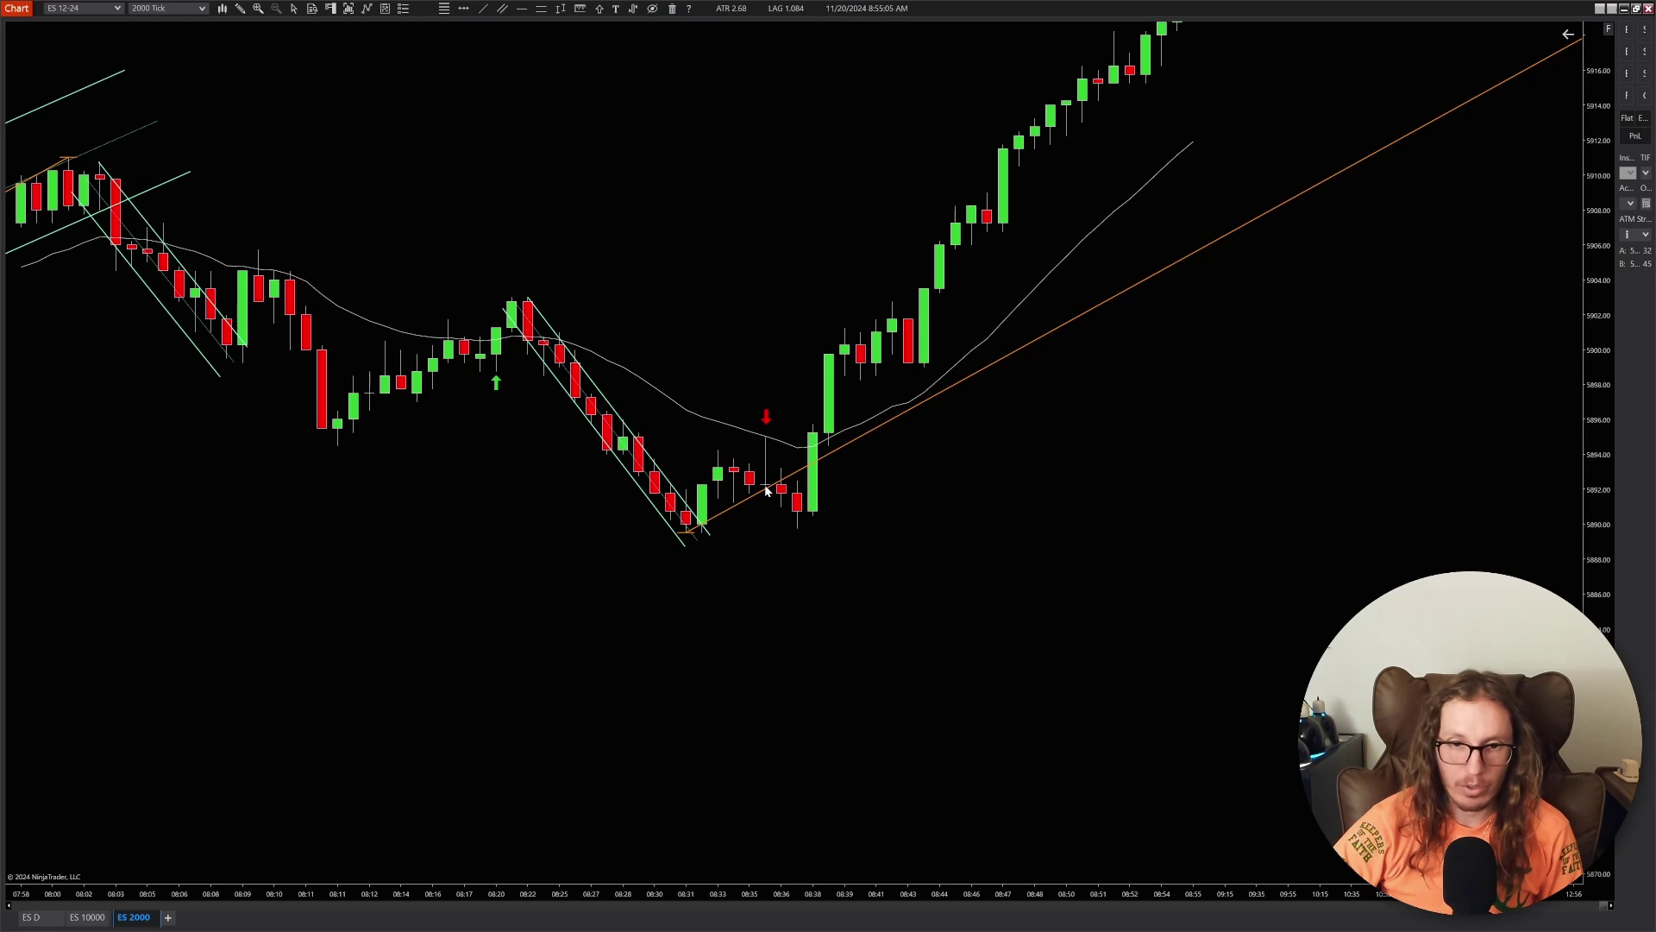
drag(772, 539, 867, 573)
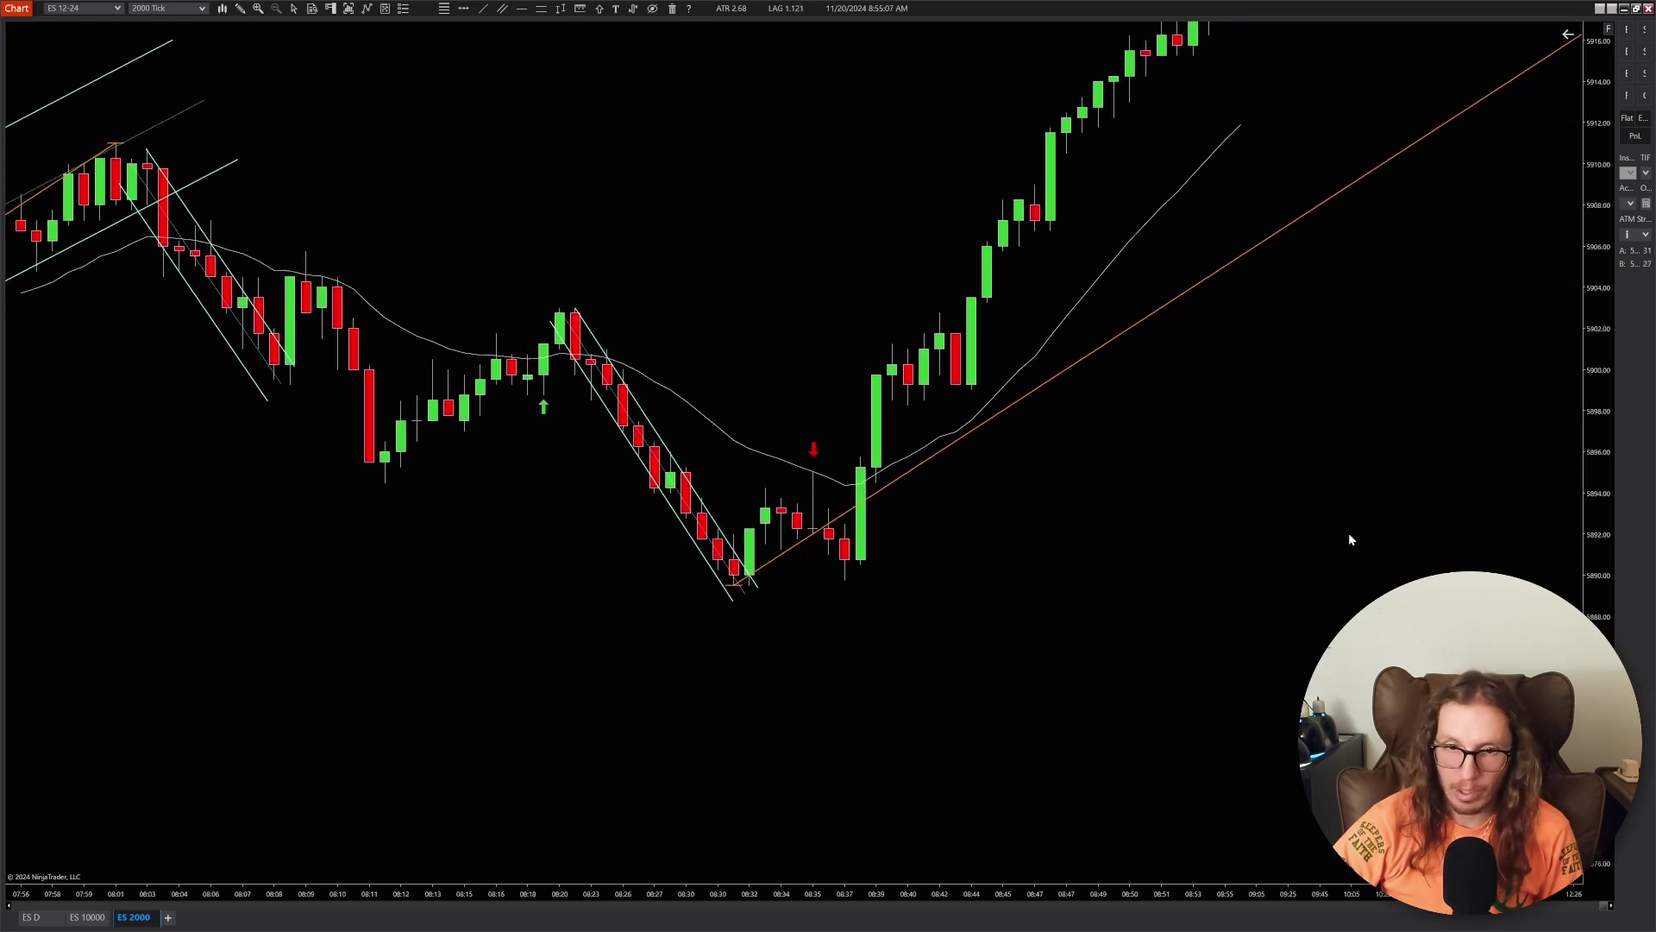
scroll(789, 572, up, 3)
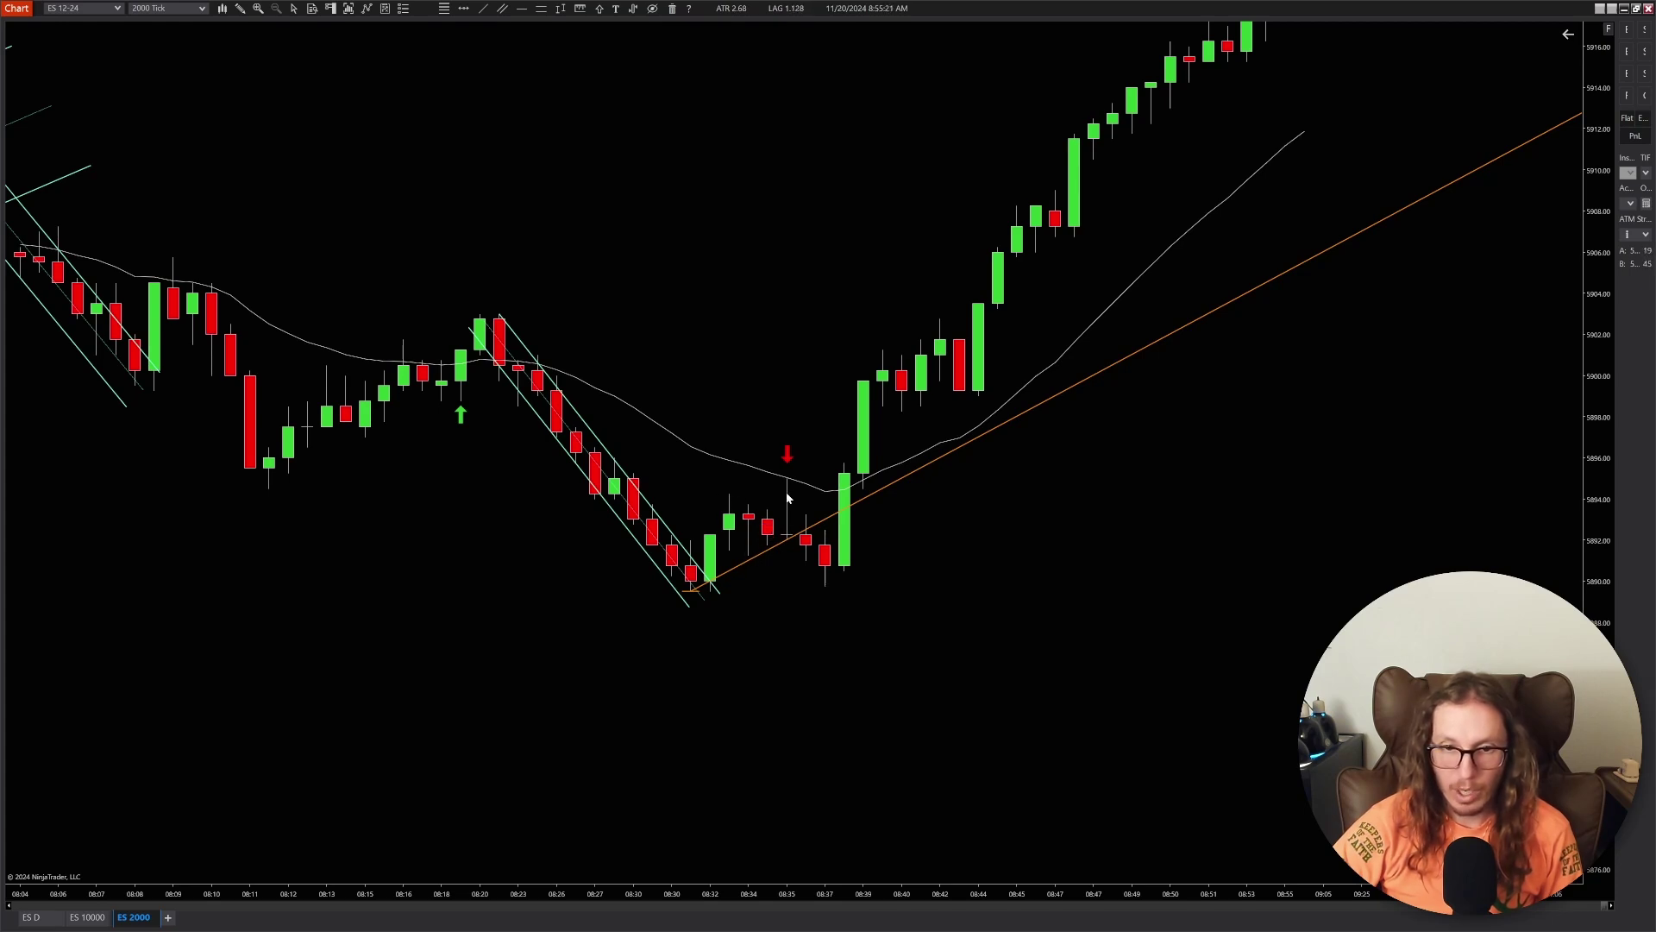
middle_click(787, 537)
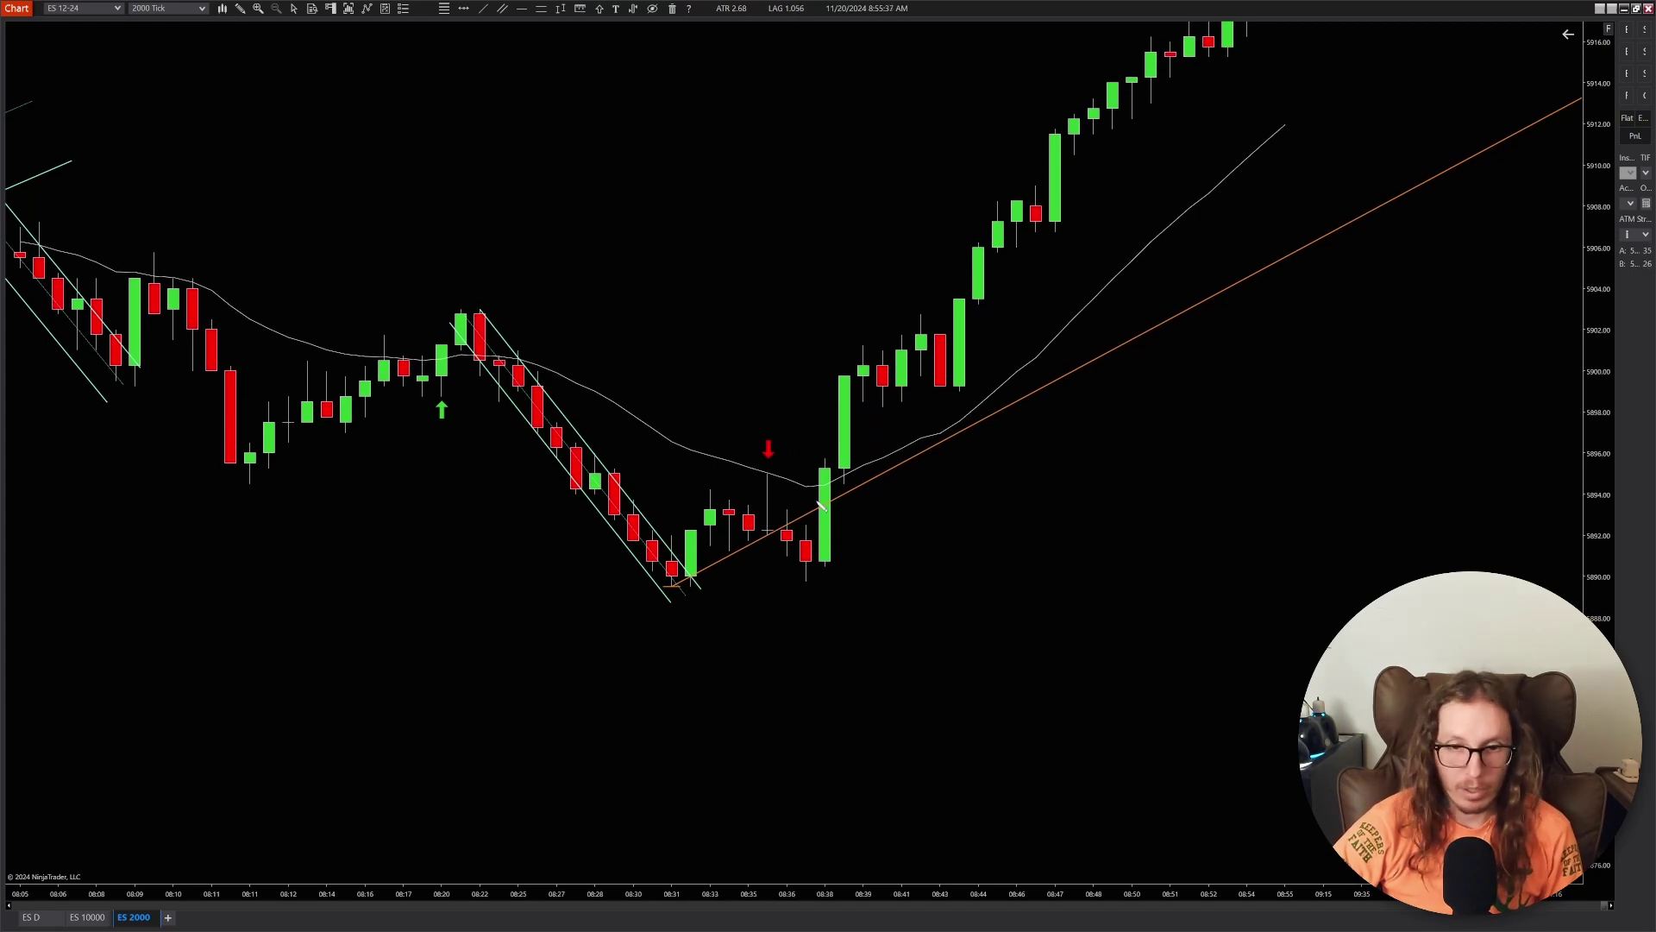
drag(771, 542, 812, 585)
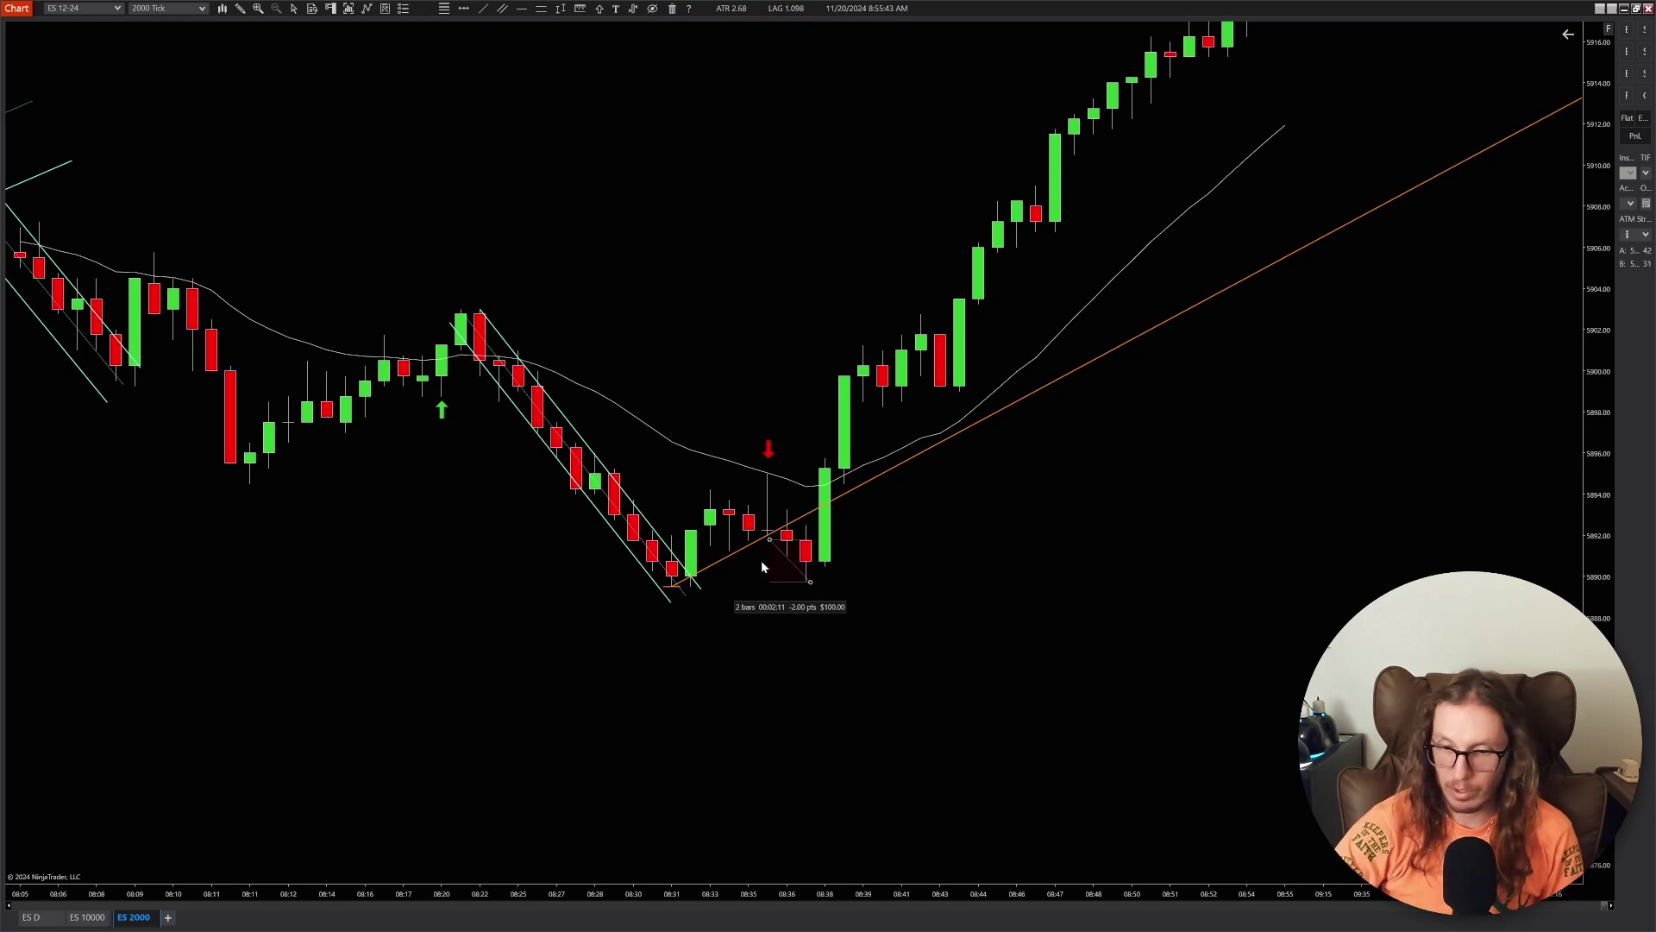
key(Delete)
scroll(875, 590, down, 8)
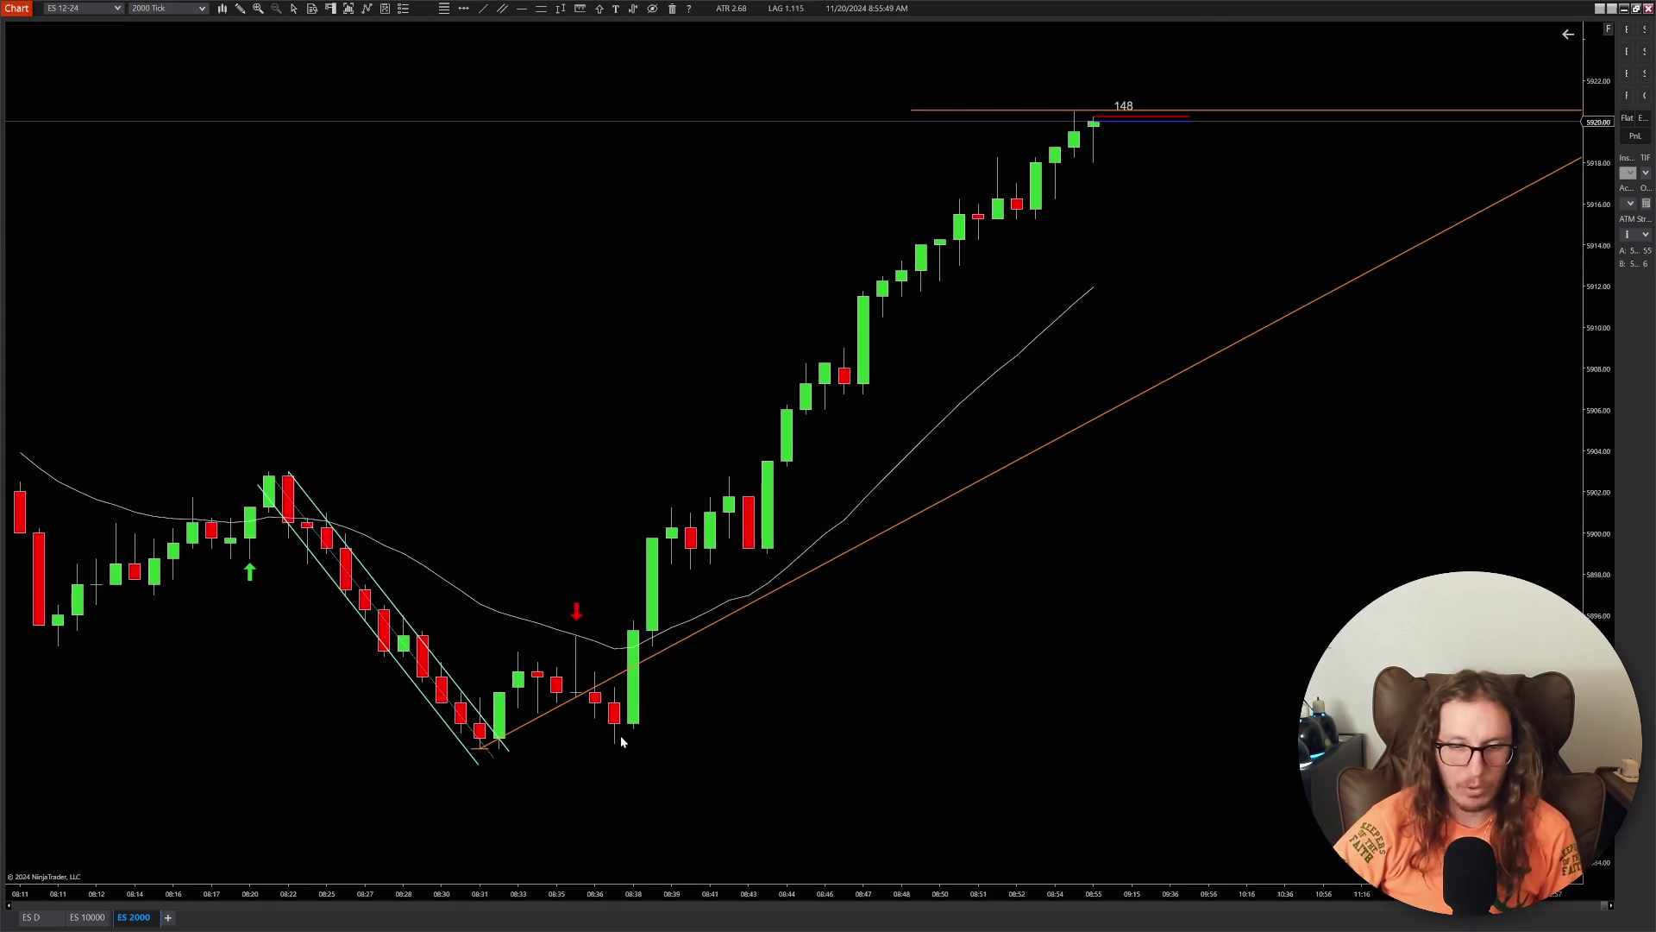
scroll(621, 735, up, 5)
scroll(941, 733, down, 4)
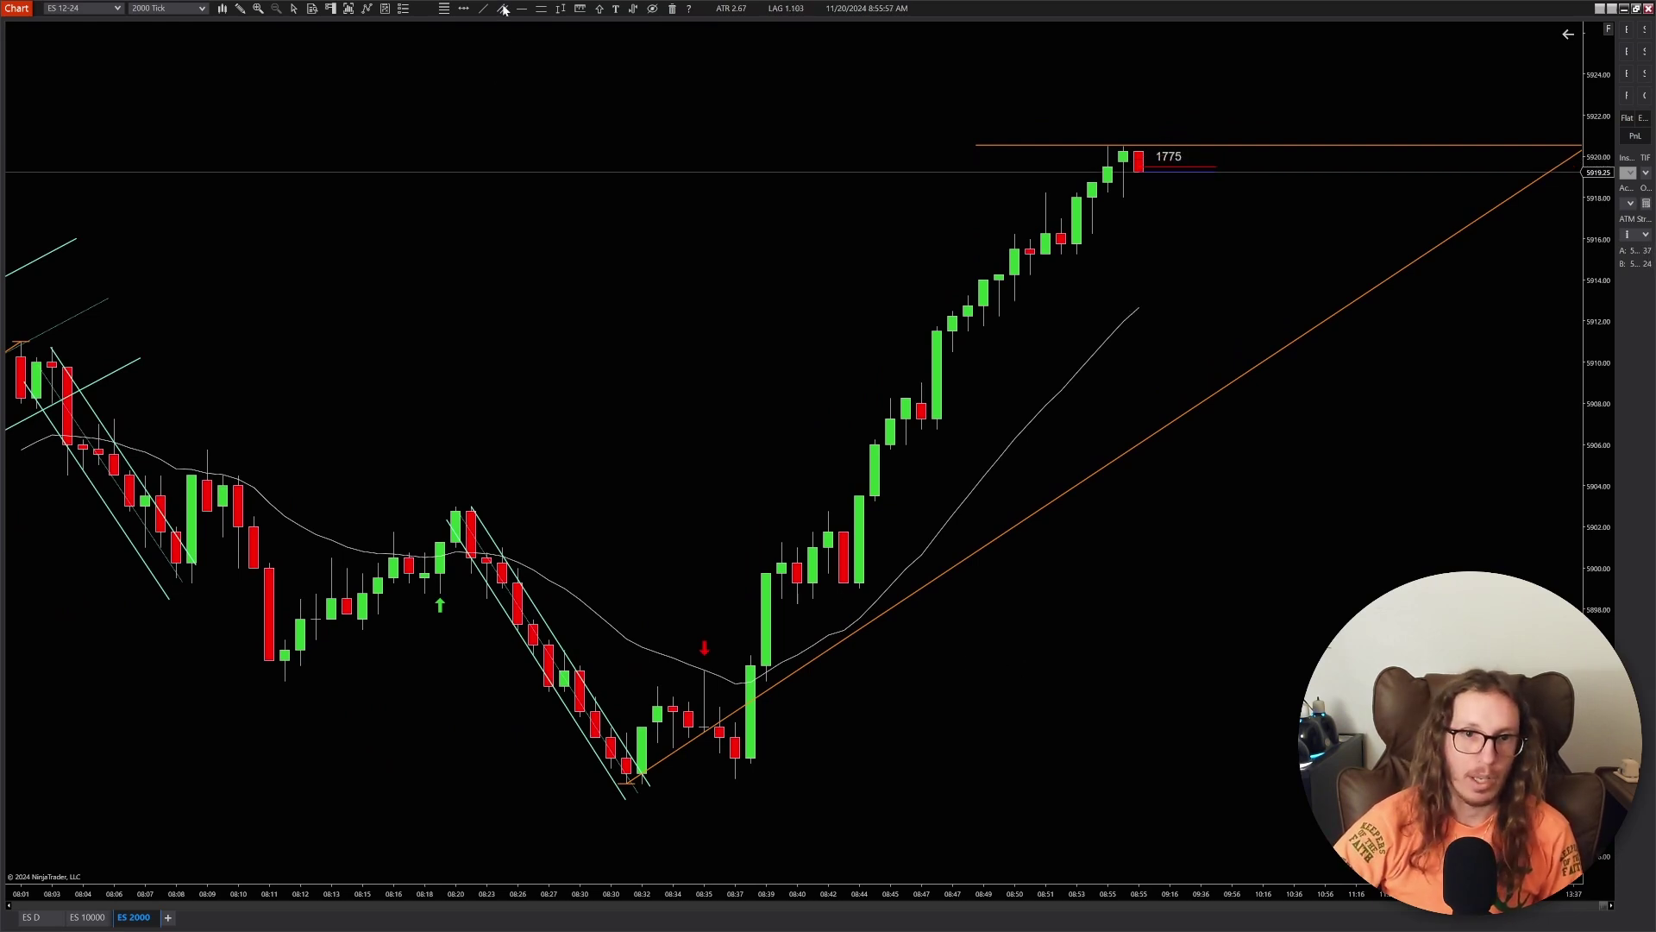
drag(736, 778, 1169, 104)
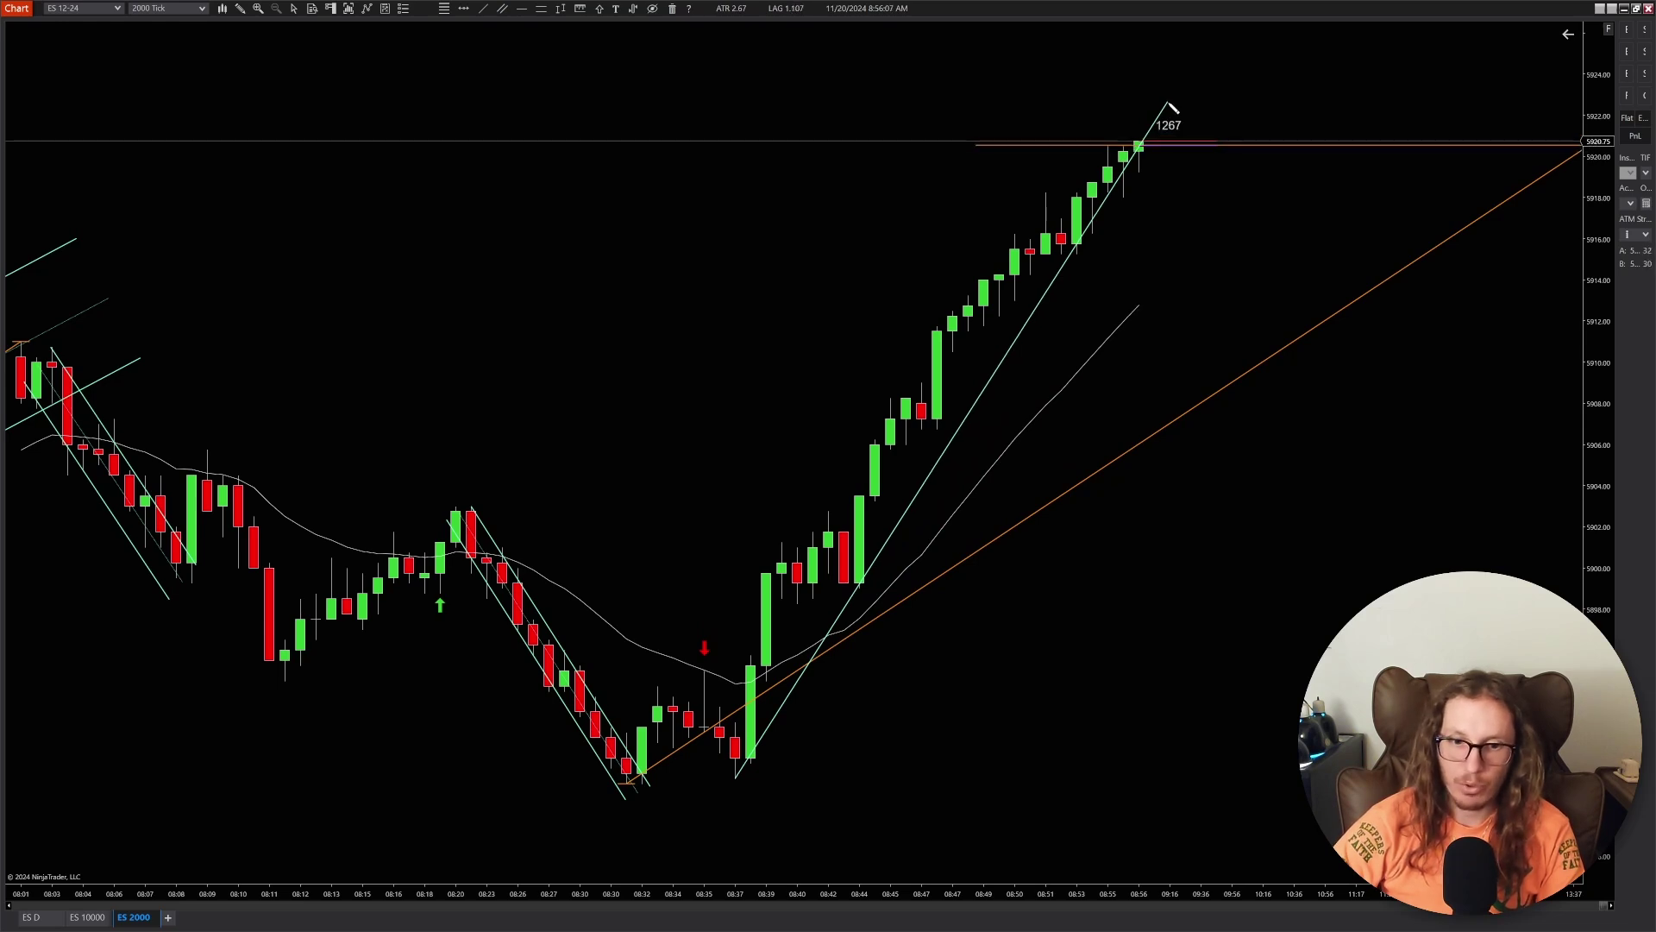
drag(1172, 107, 1174, 108)
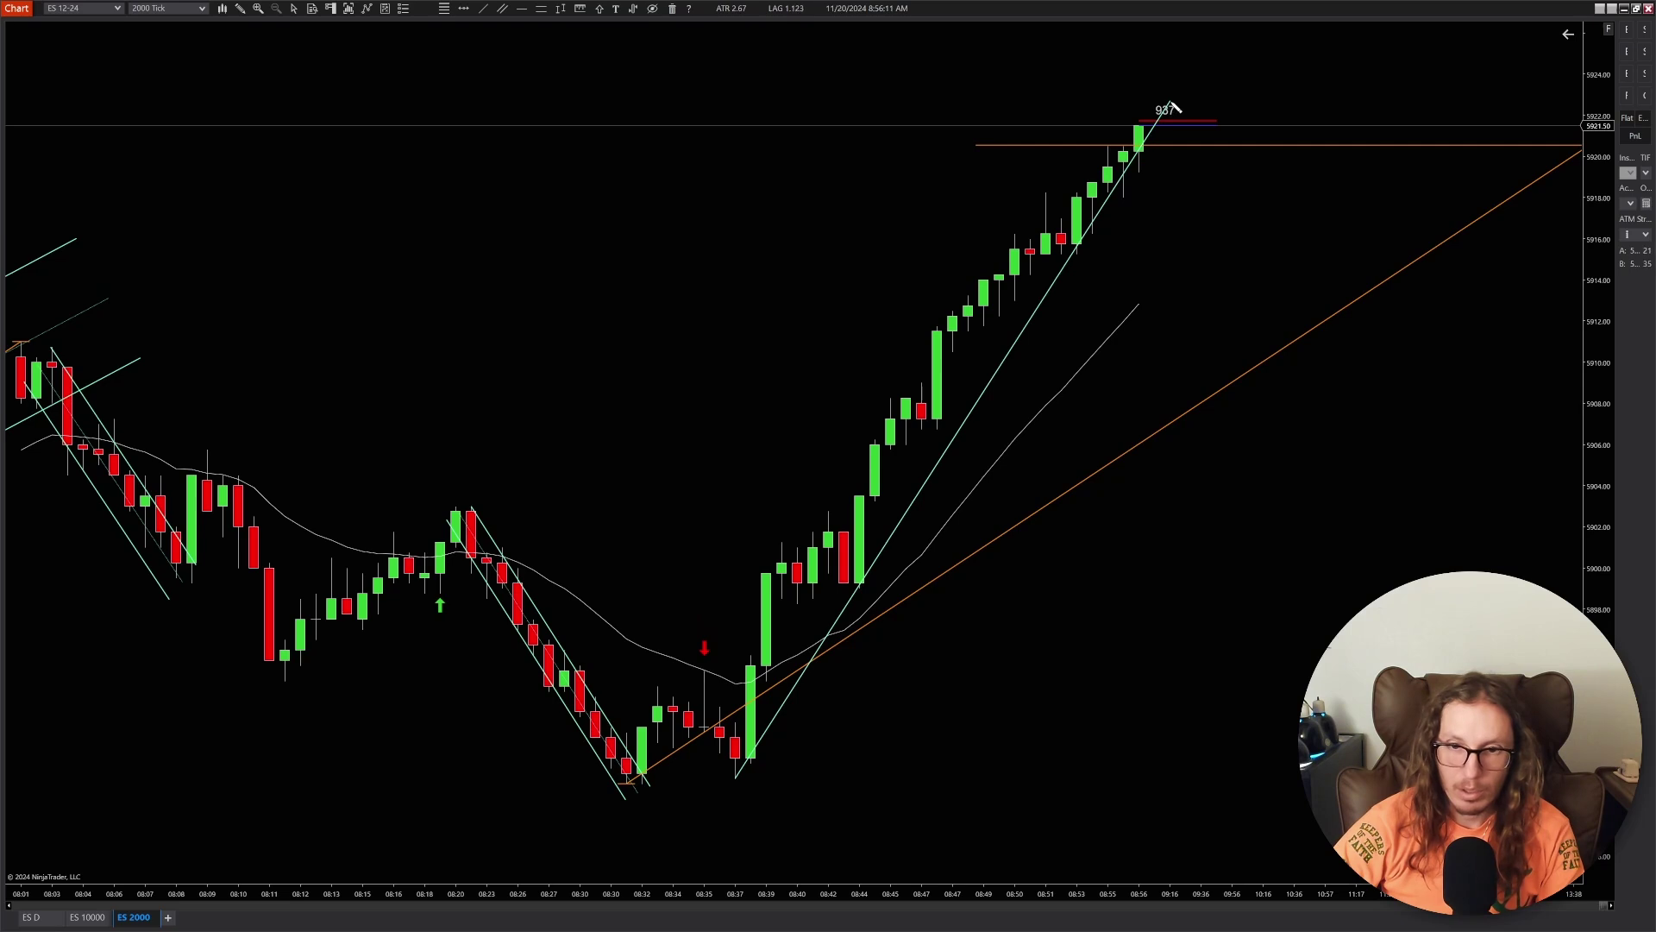
click(1173, 107)
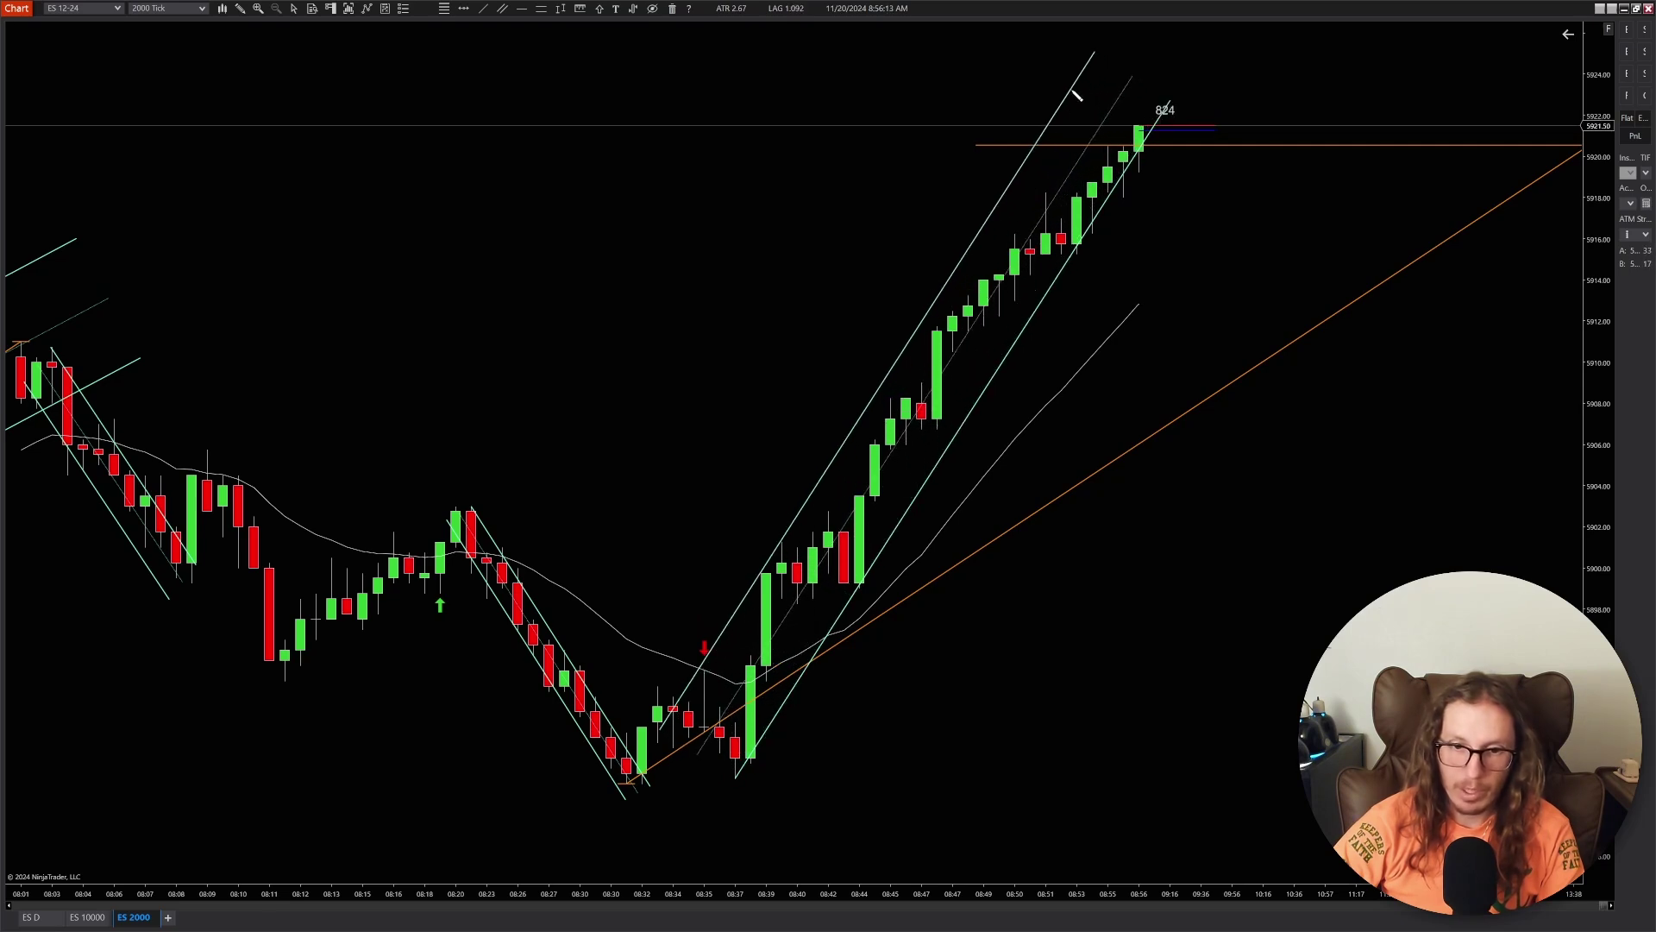
click(1081, 97)
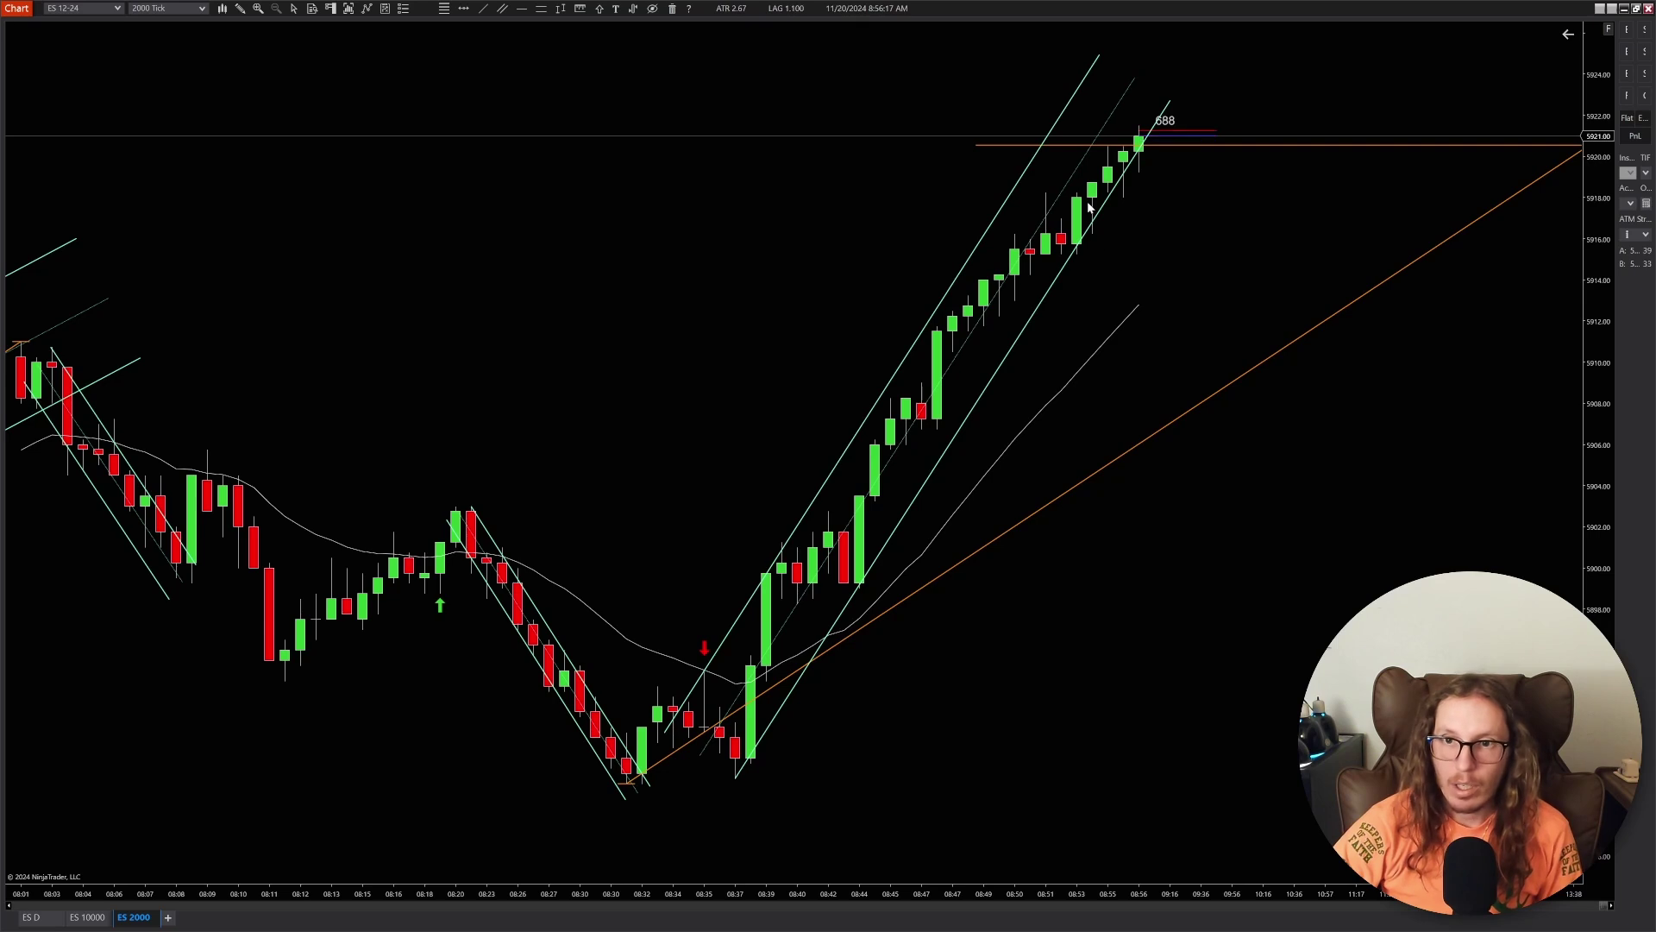
scroll(1327, 390, down, 3)
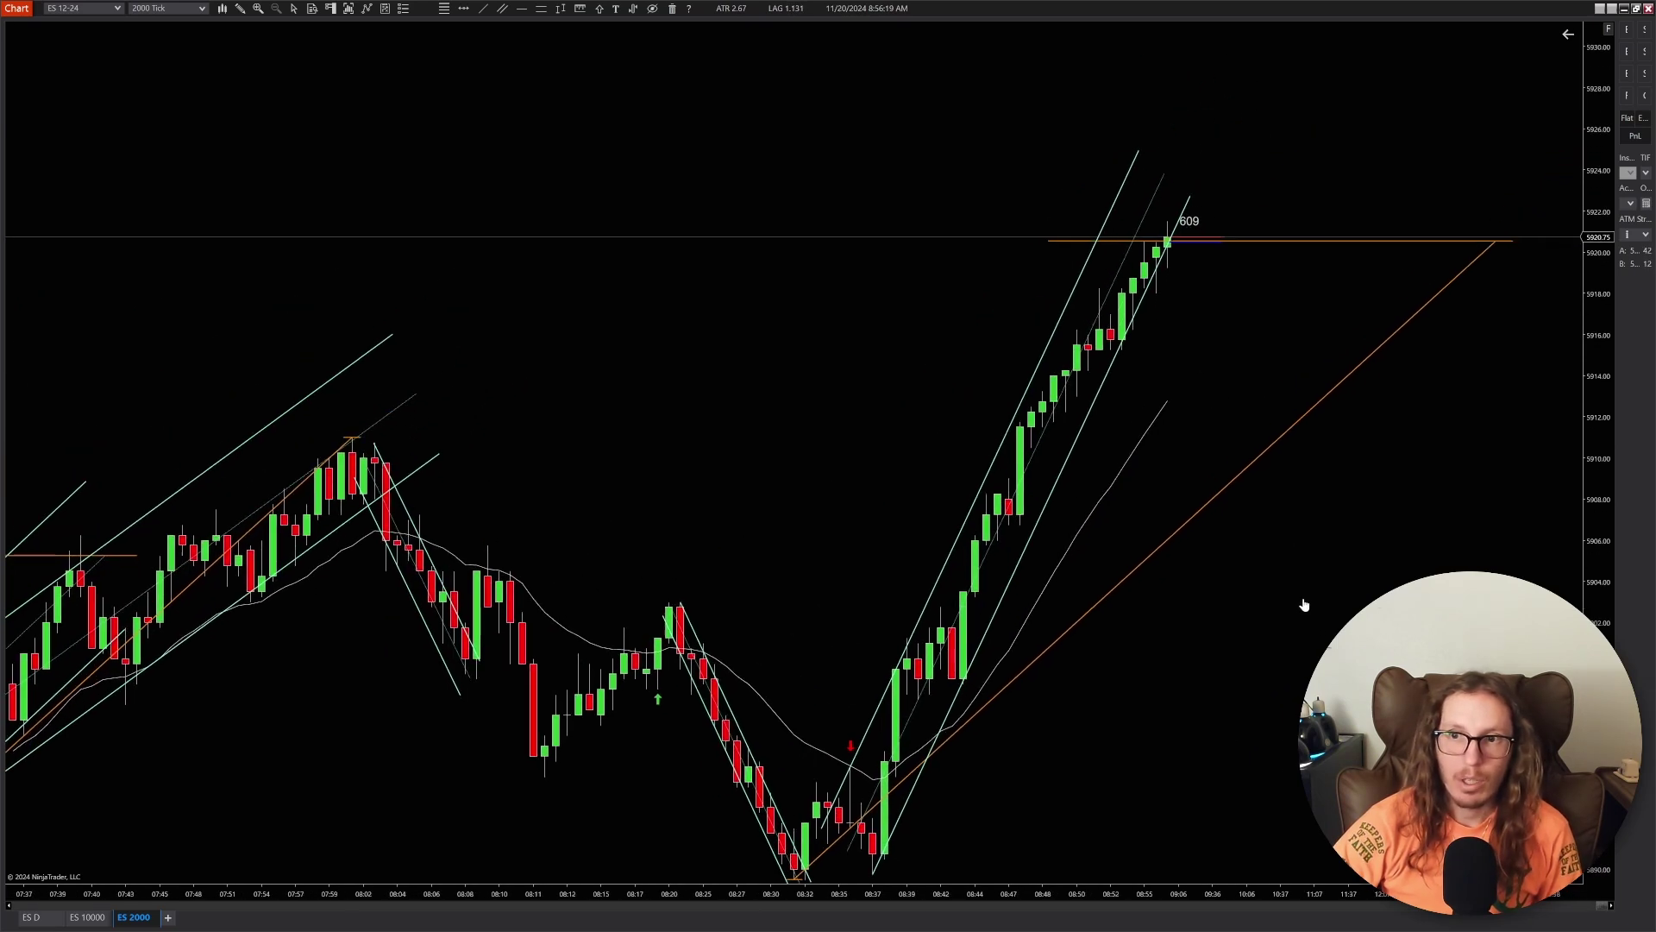
scroll(1259, 555, down, 6)
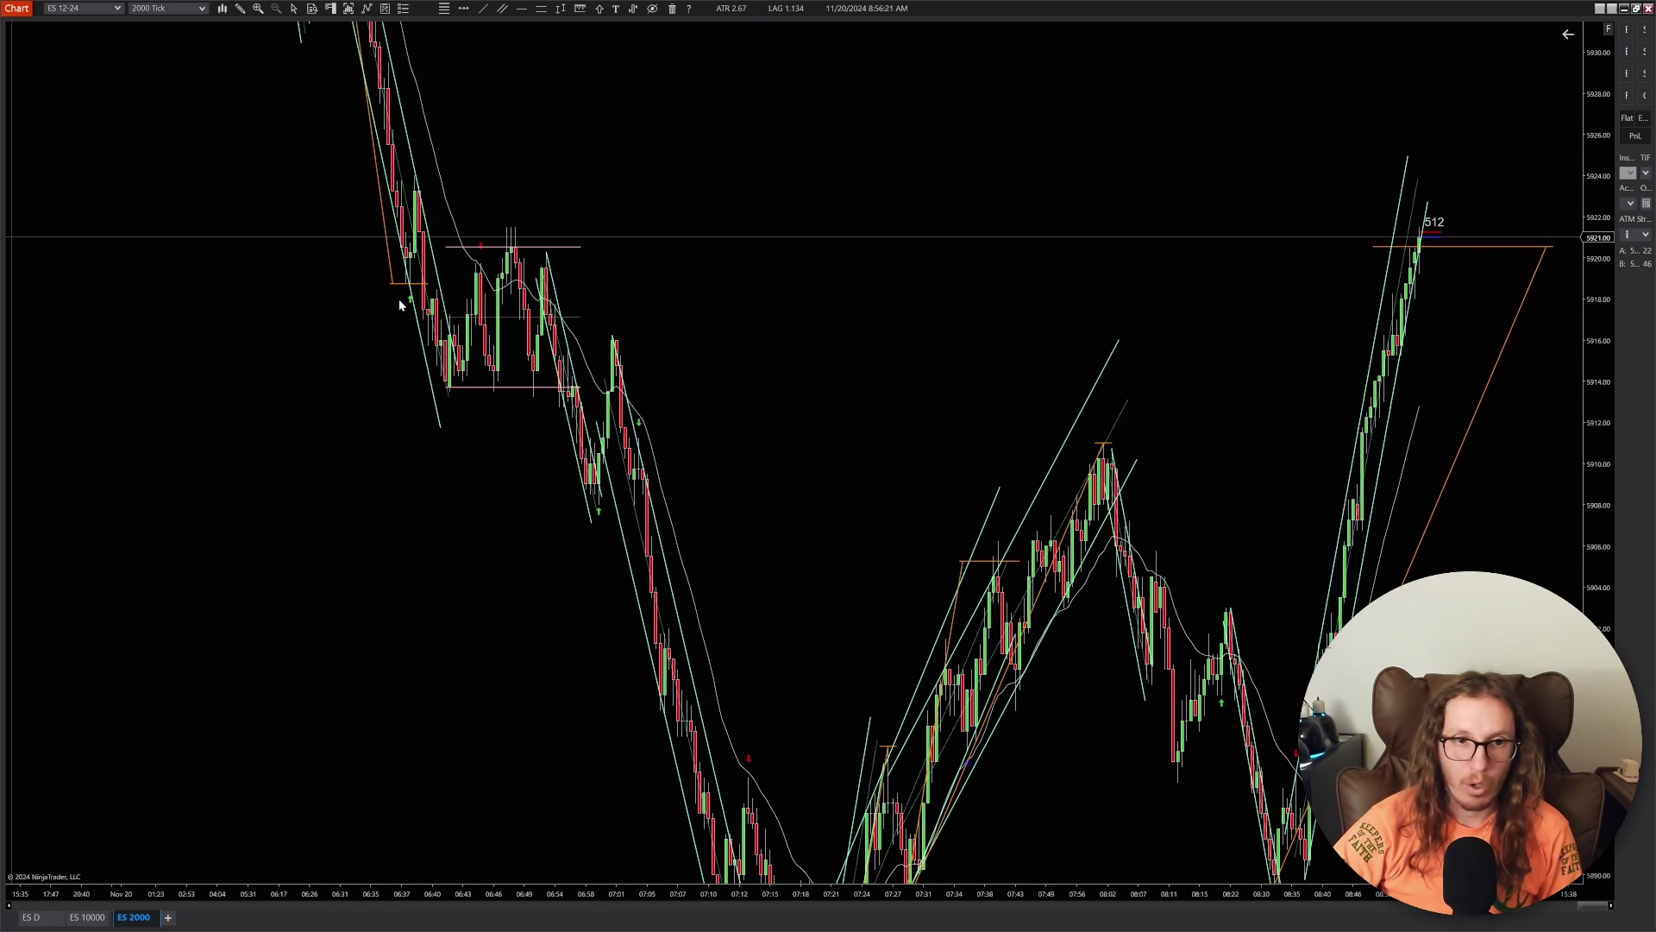
drag(1025, 122, 1110, 349)
drag(1591, 207, 1597, 404)
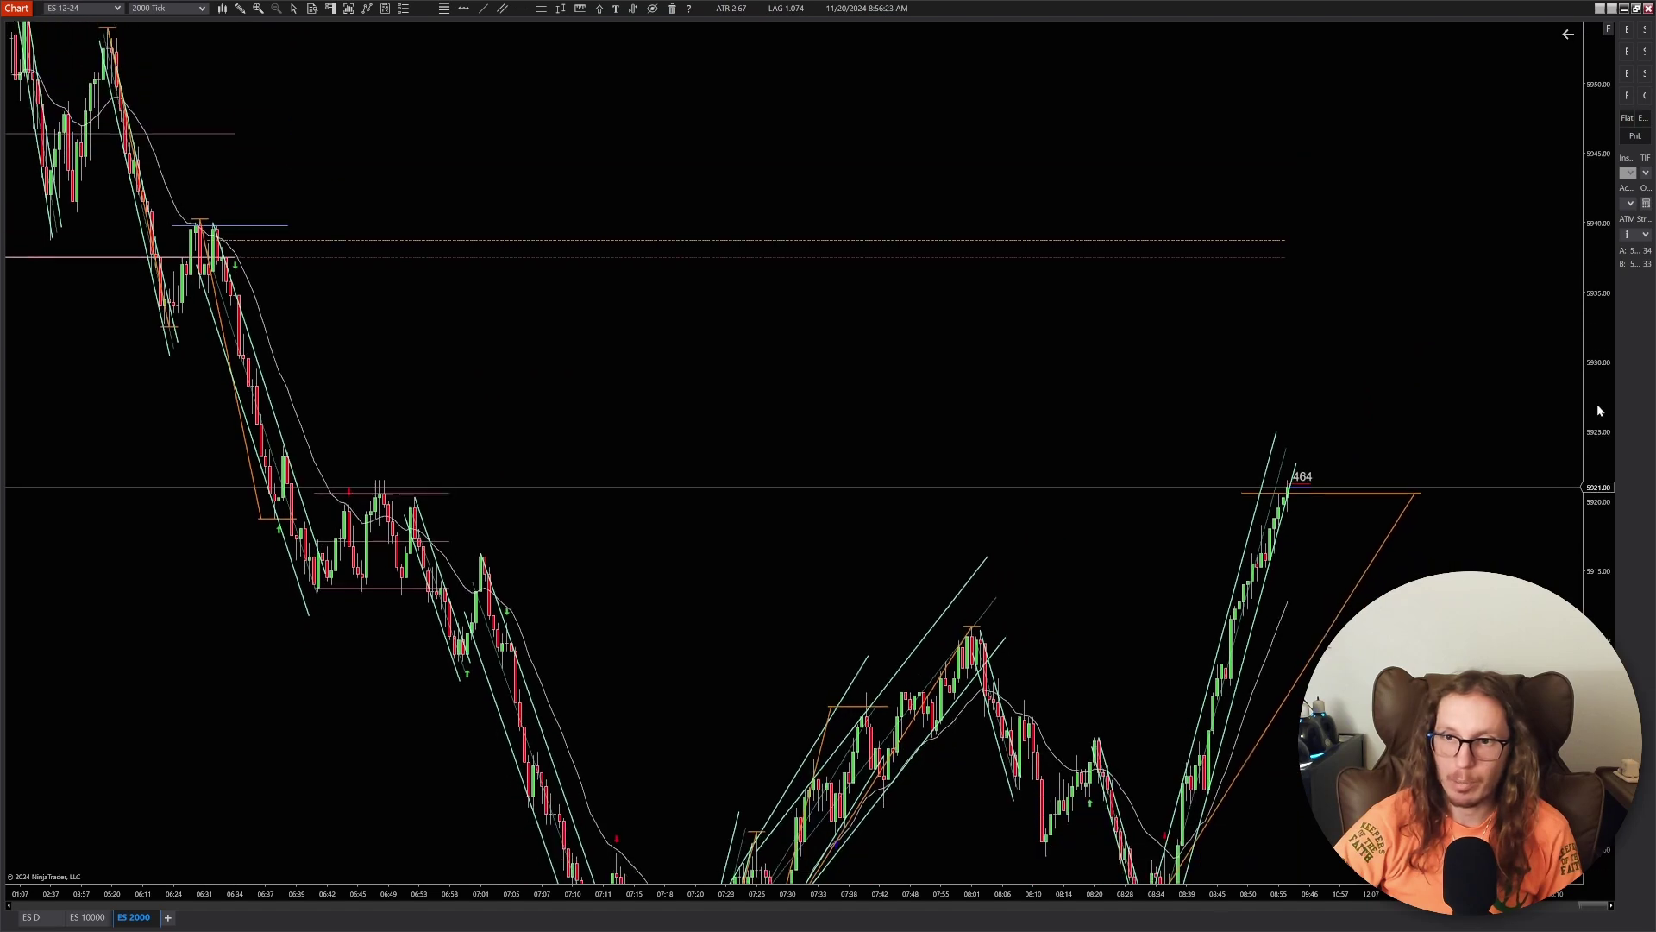
scroll(1204, 438, down, 2)
scroll(868, 422, up, 4)
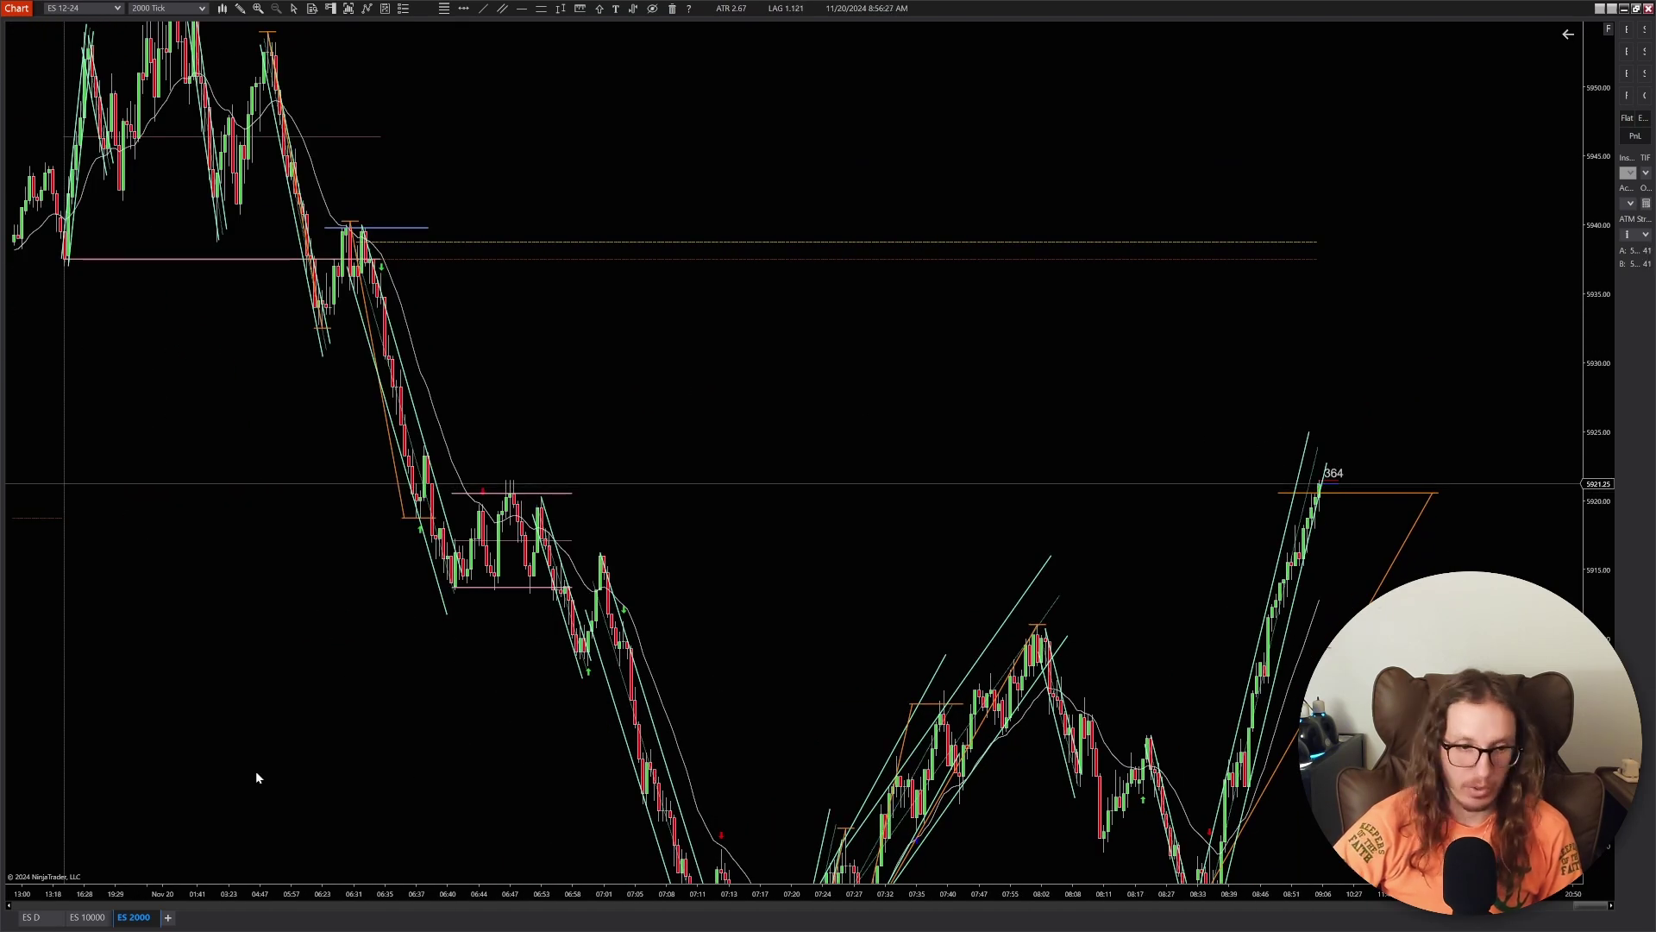
click(31, 917)
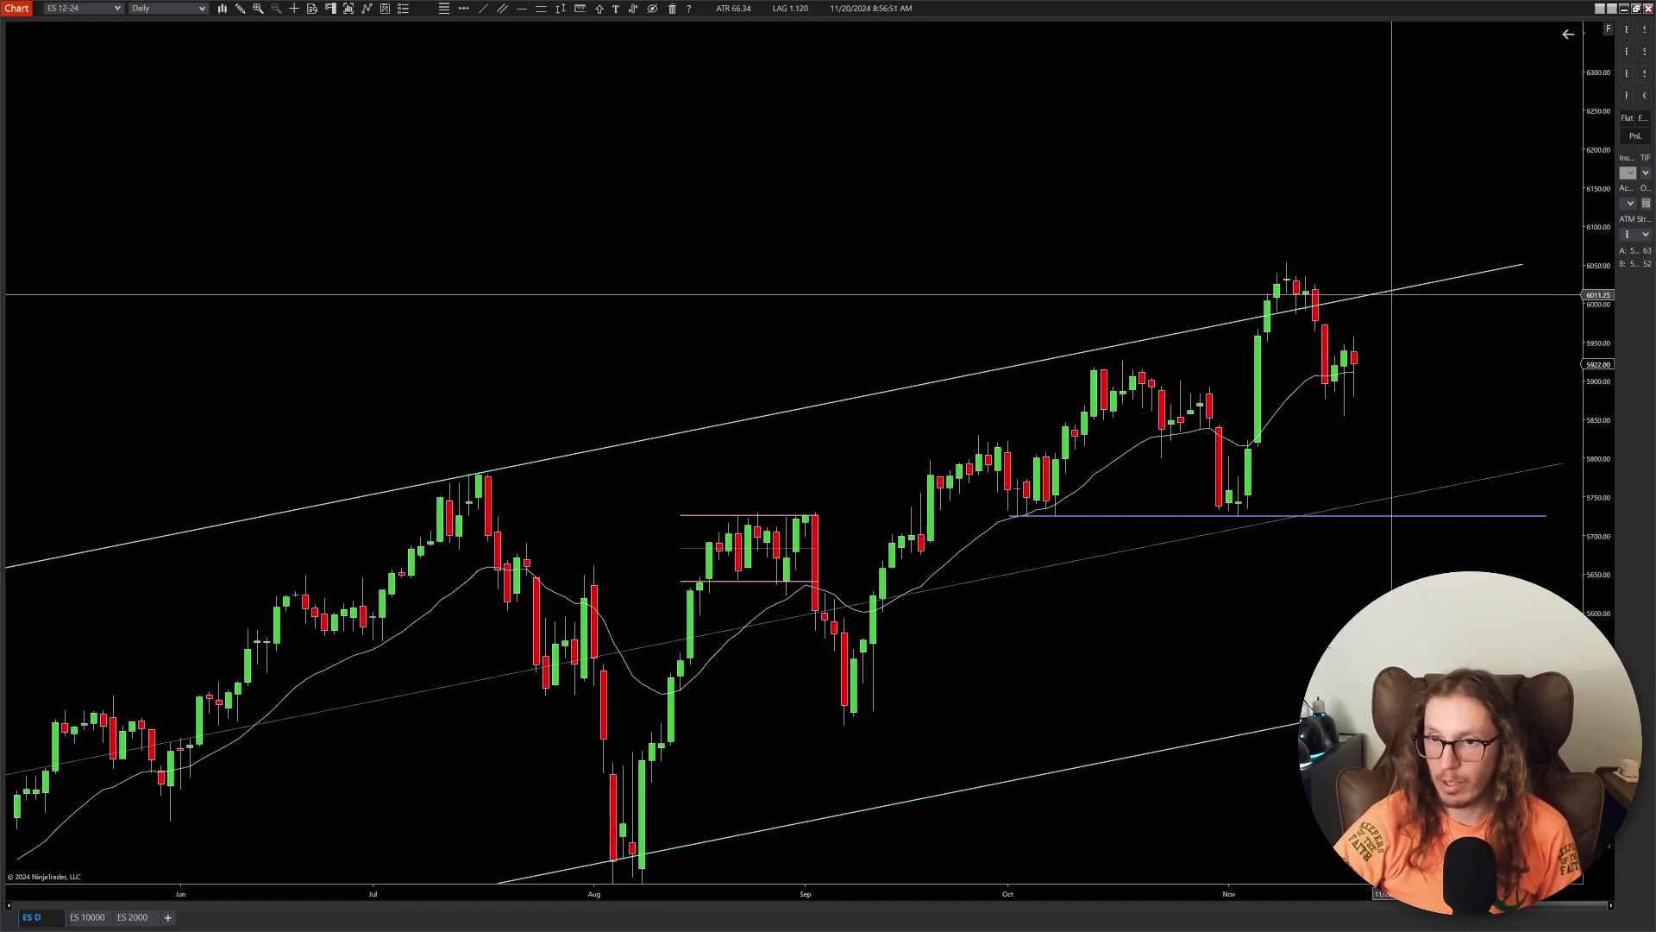
click(132, 920)
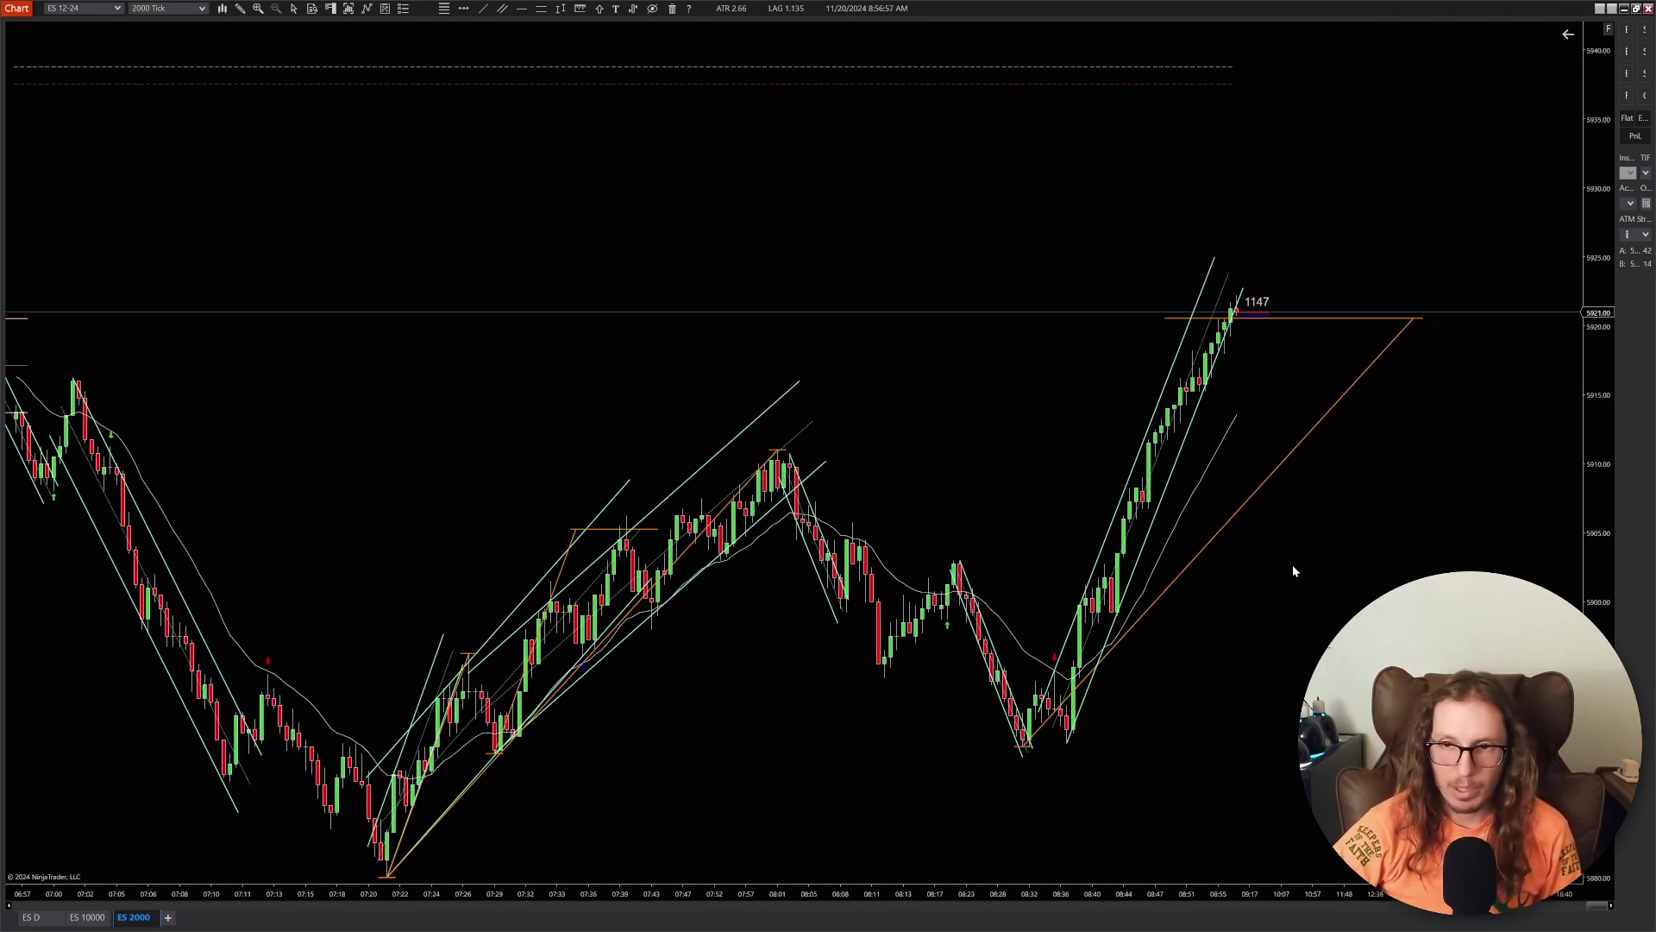
scroll(1292, 564, up, 4)
scroll(1139, 607, down, 1)
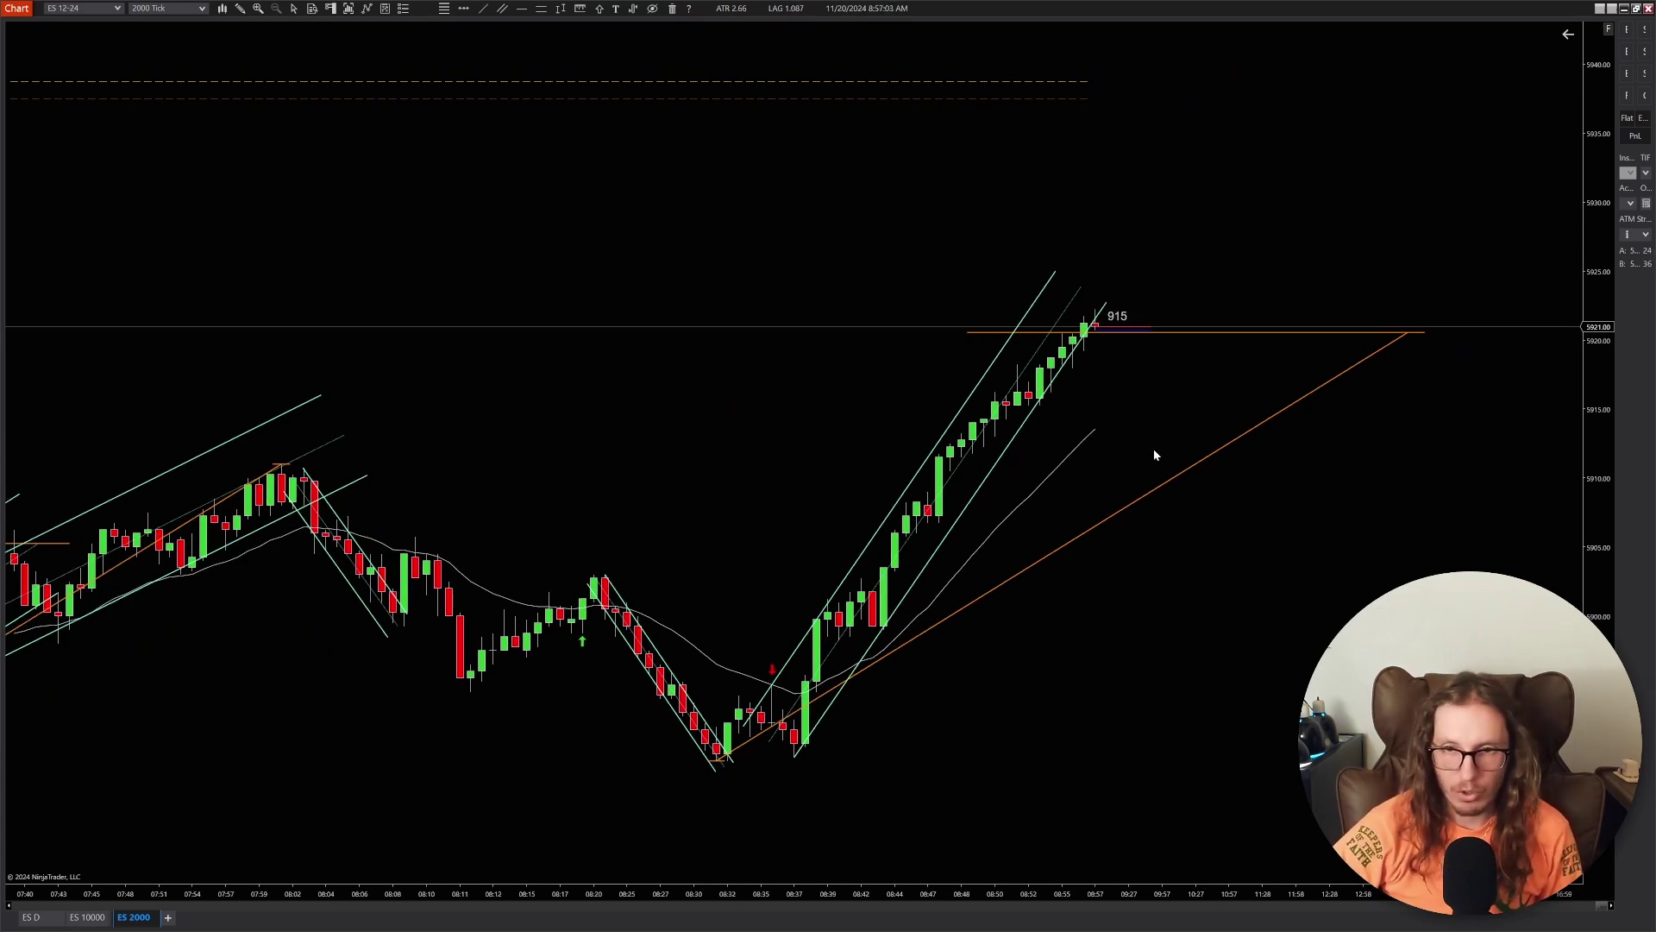
drag(1173, 573, 1205, 584)
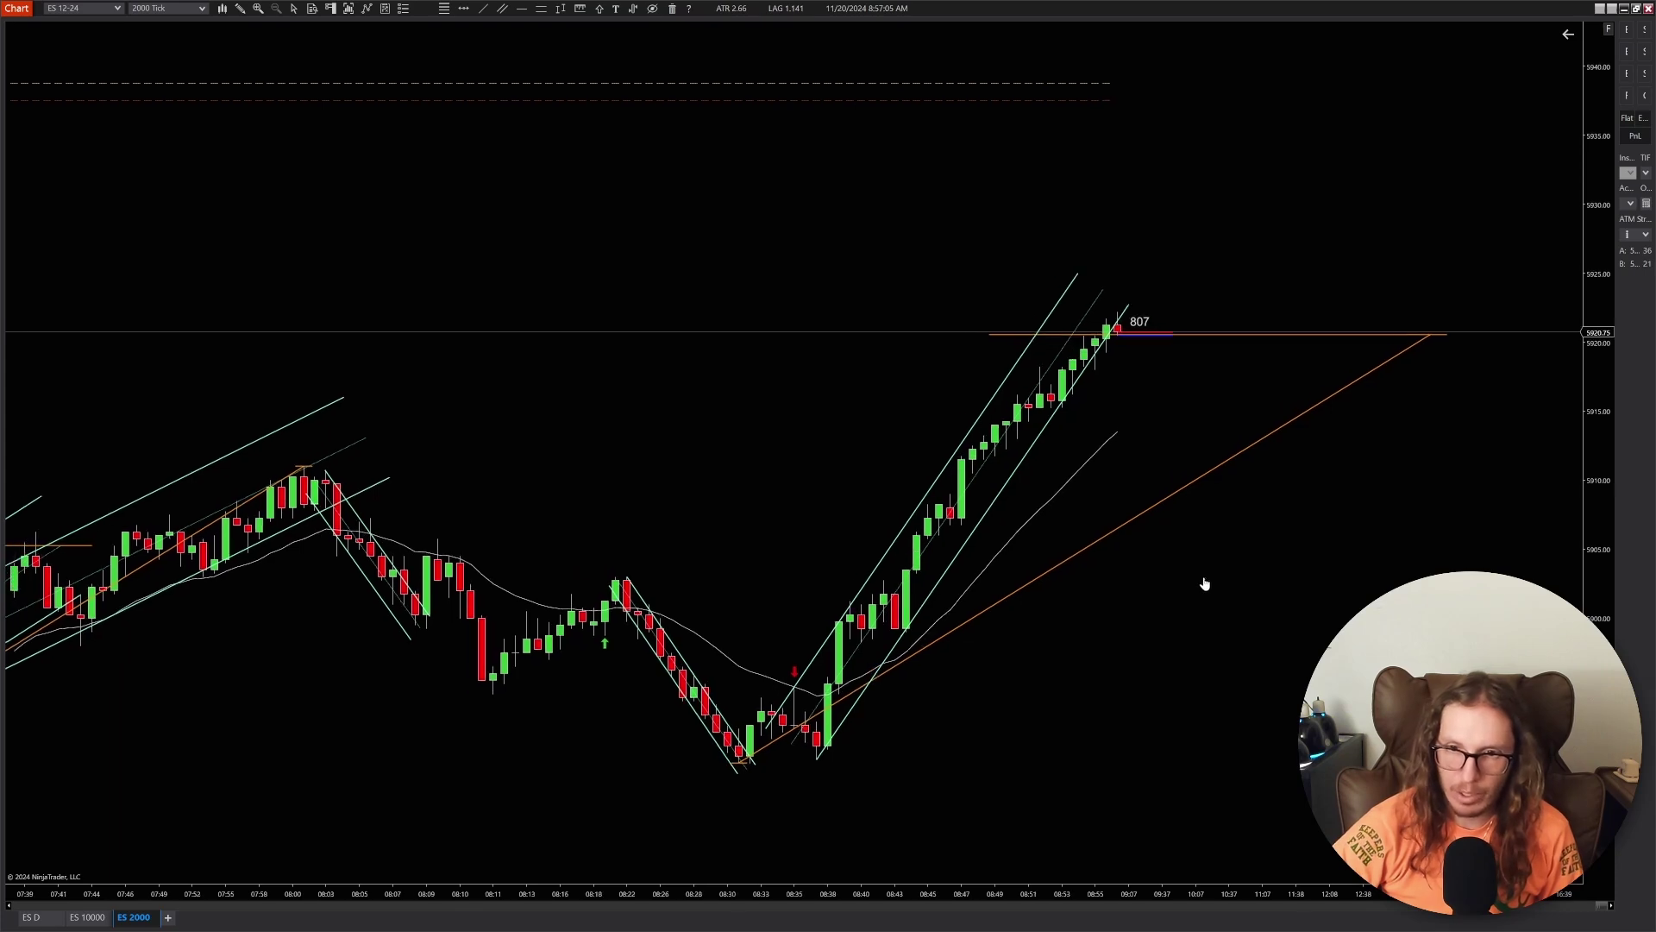
scroll(1212, 574, up, 1)
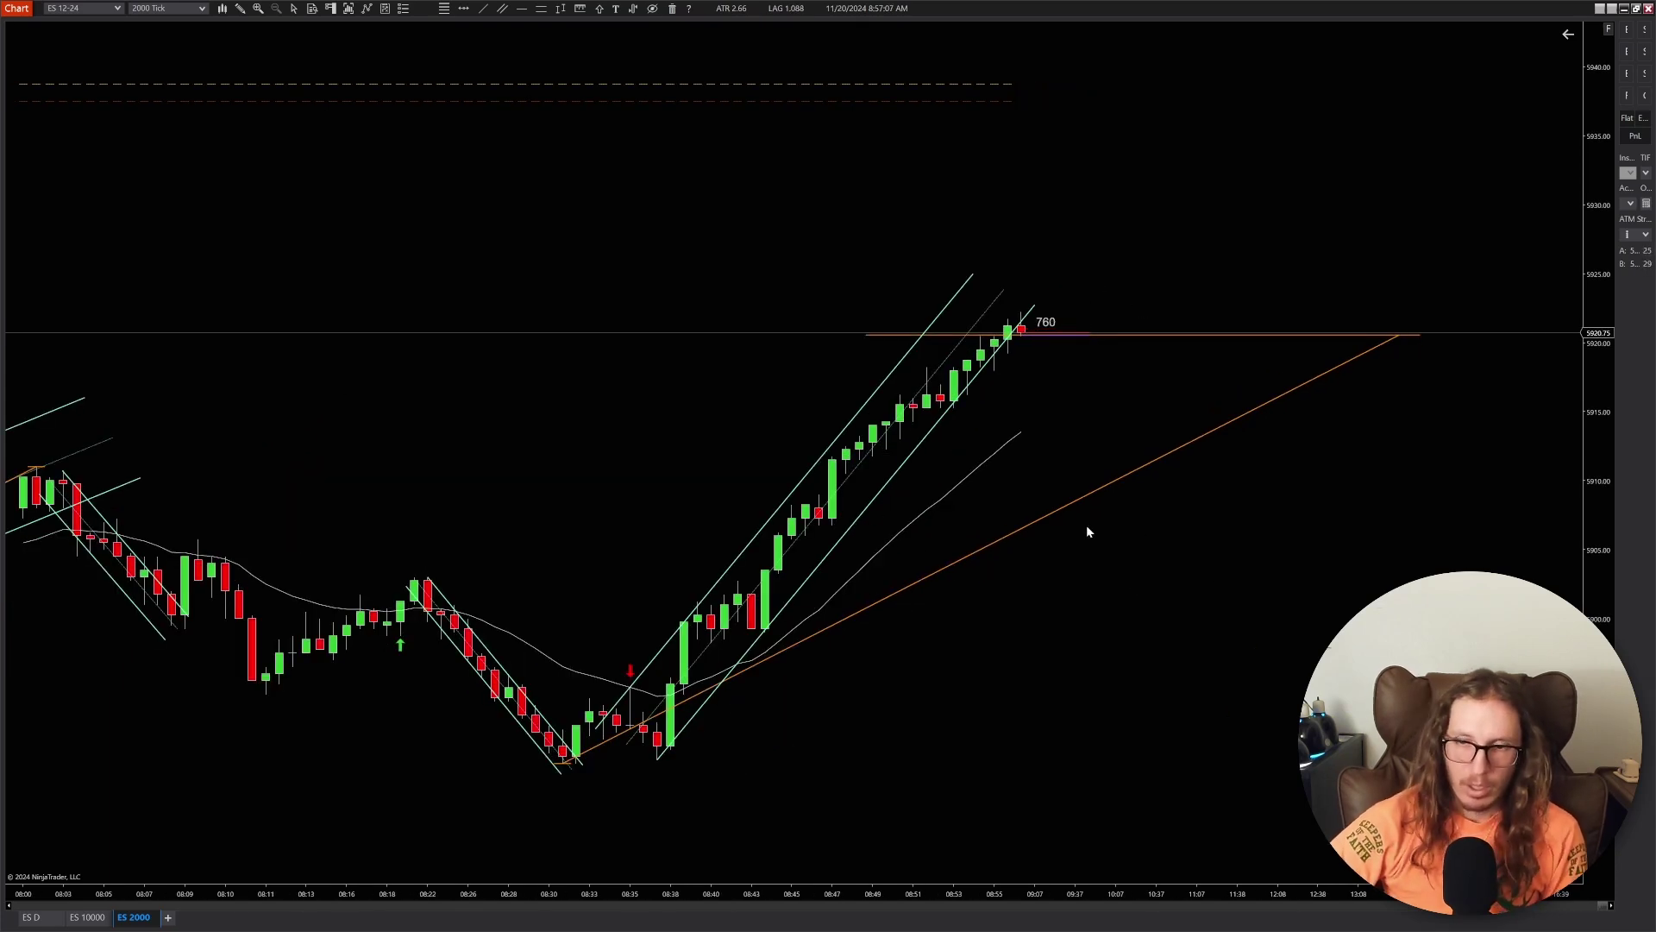
scroll(1206, 511, up, 1)
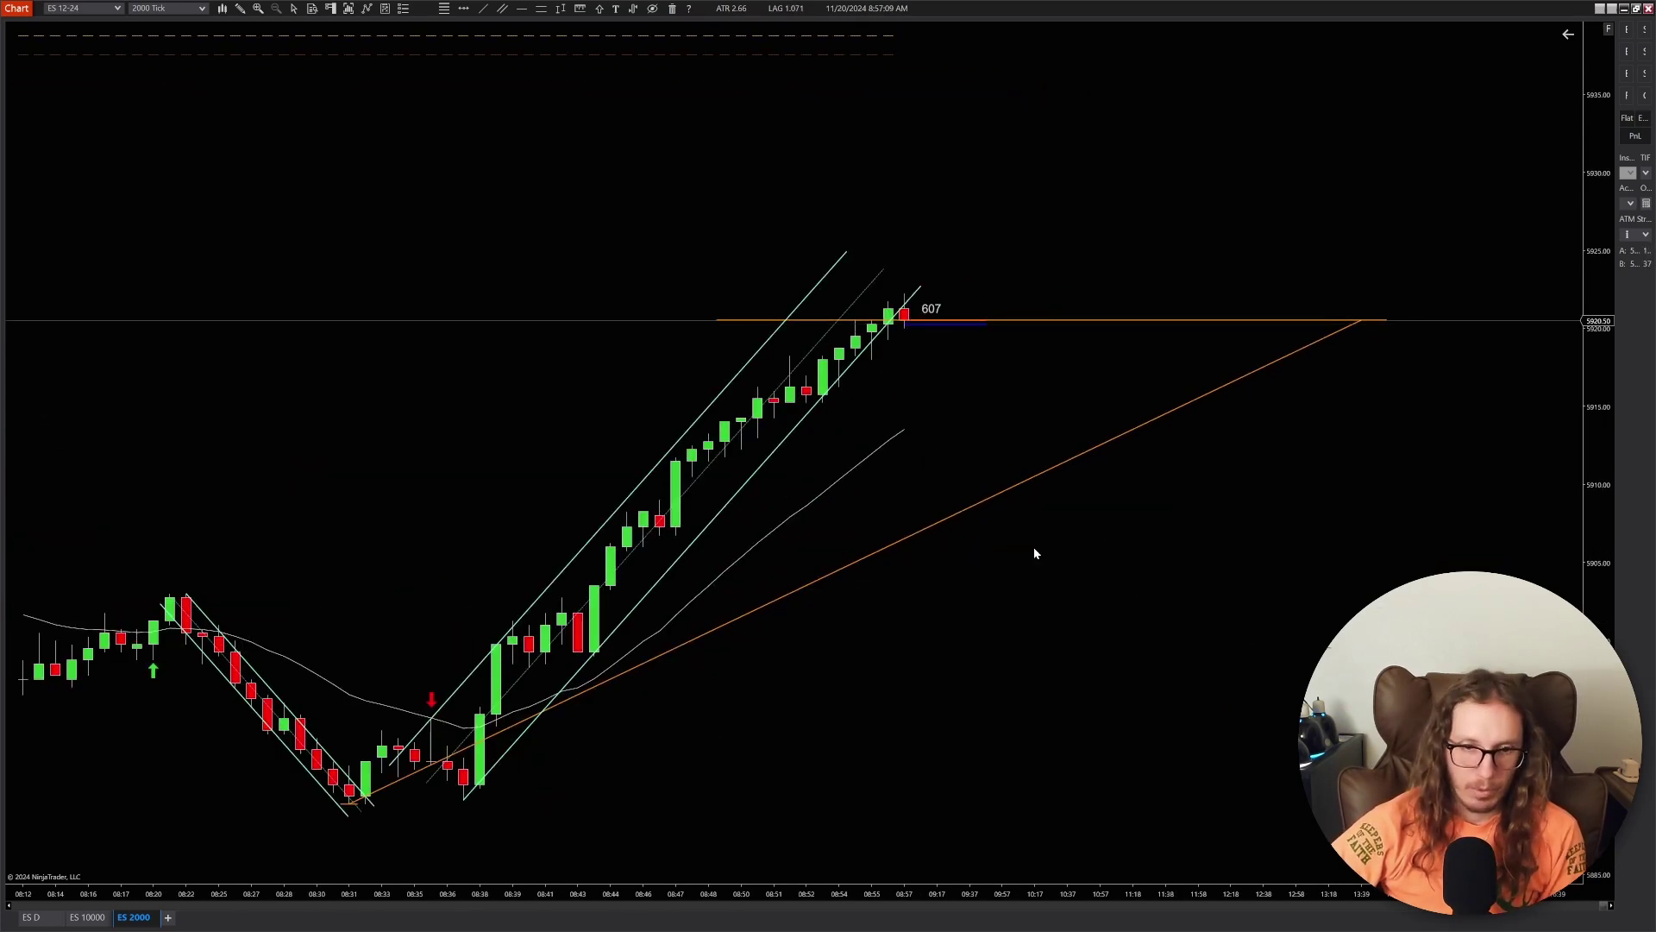
drag(1033, 547, 1187, 443)
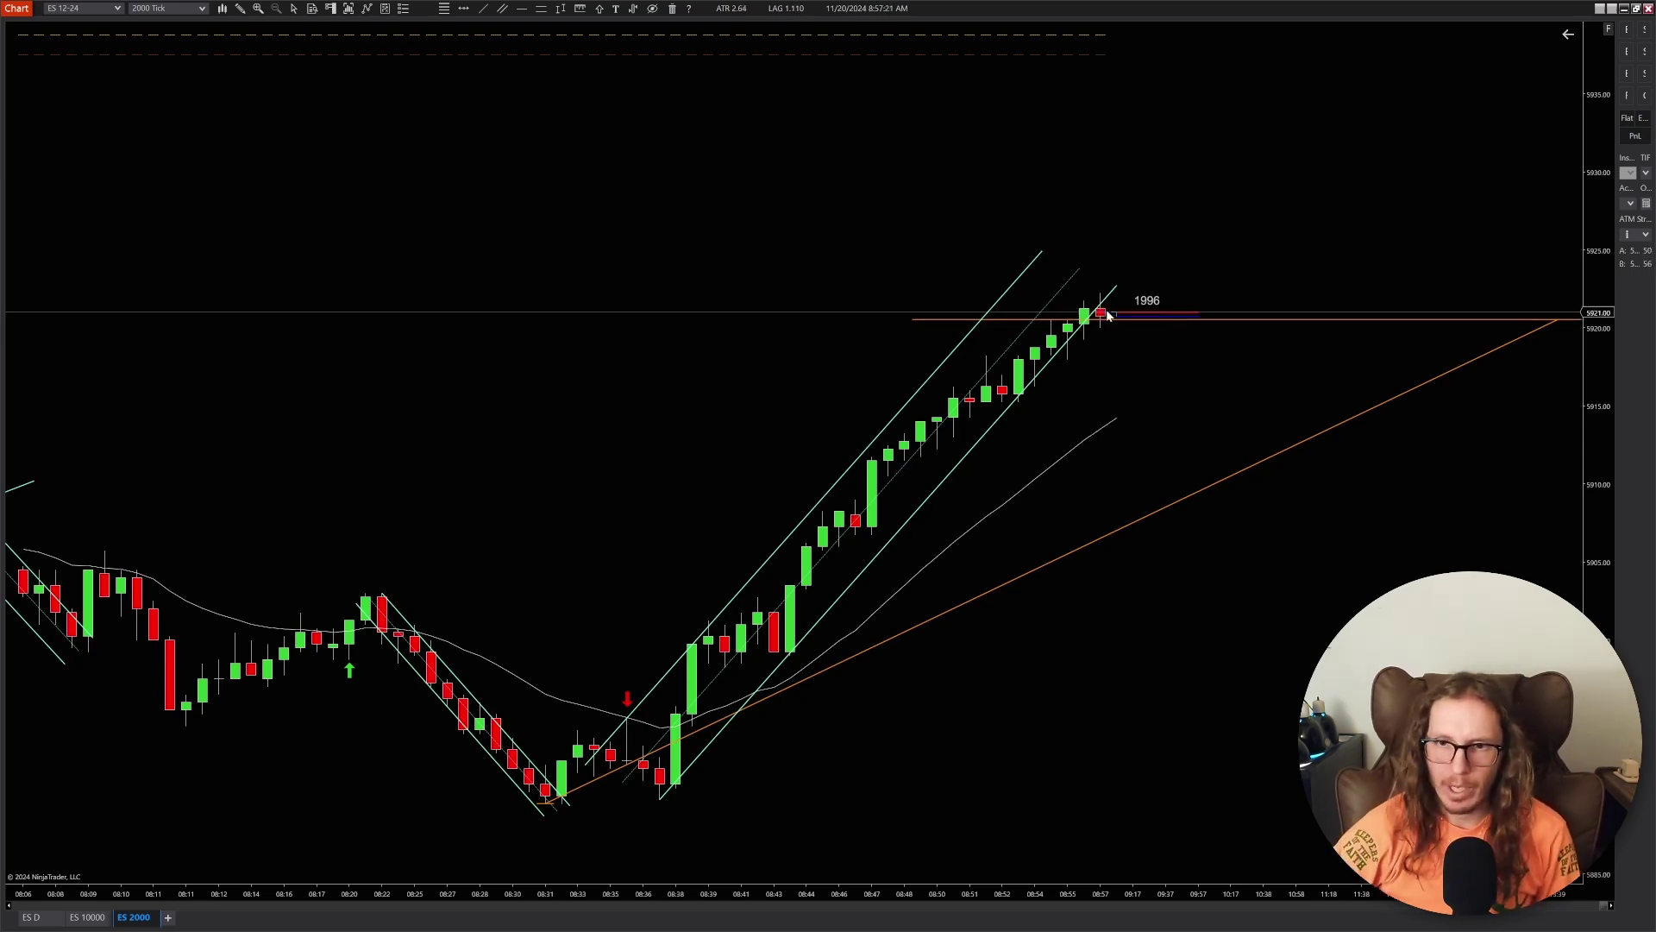
scroll(1141, 358, down, 3)
- Add a white horizontal line and raise it to about 5924, above the rally high
scroll(1140, 362, down, 3)
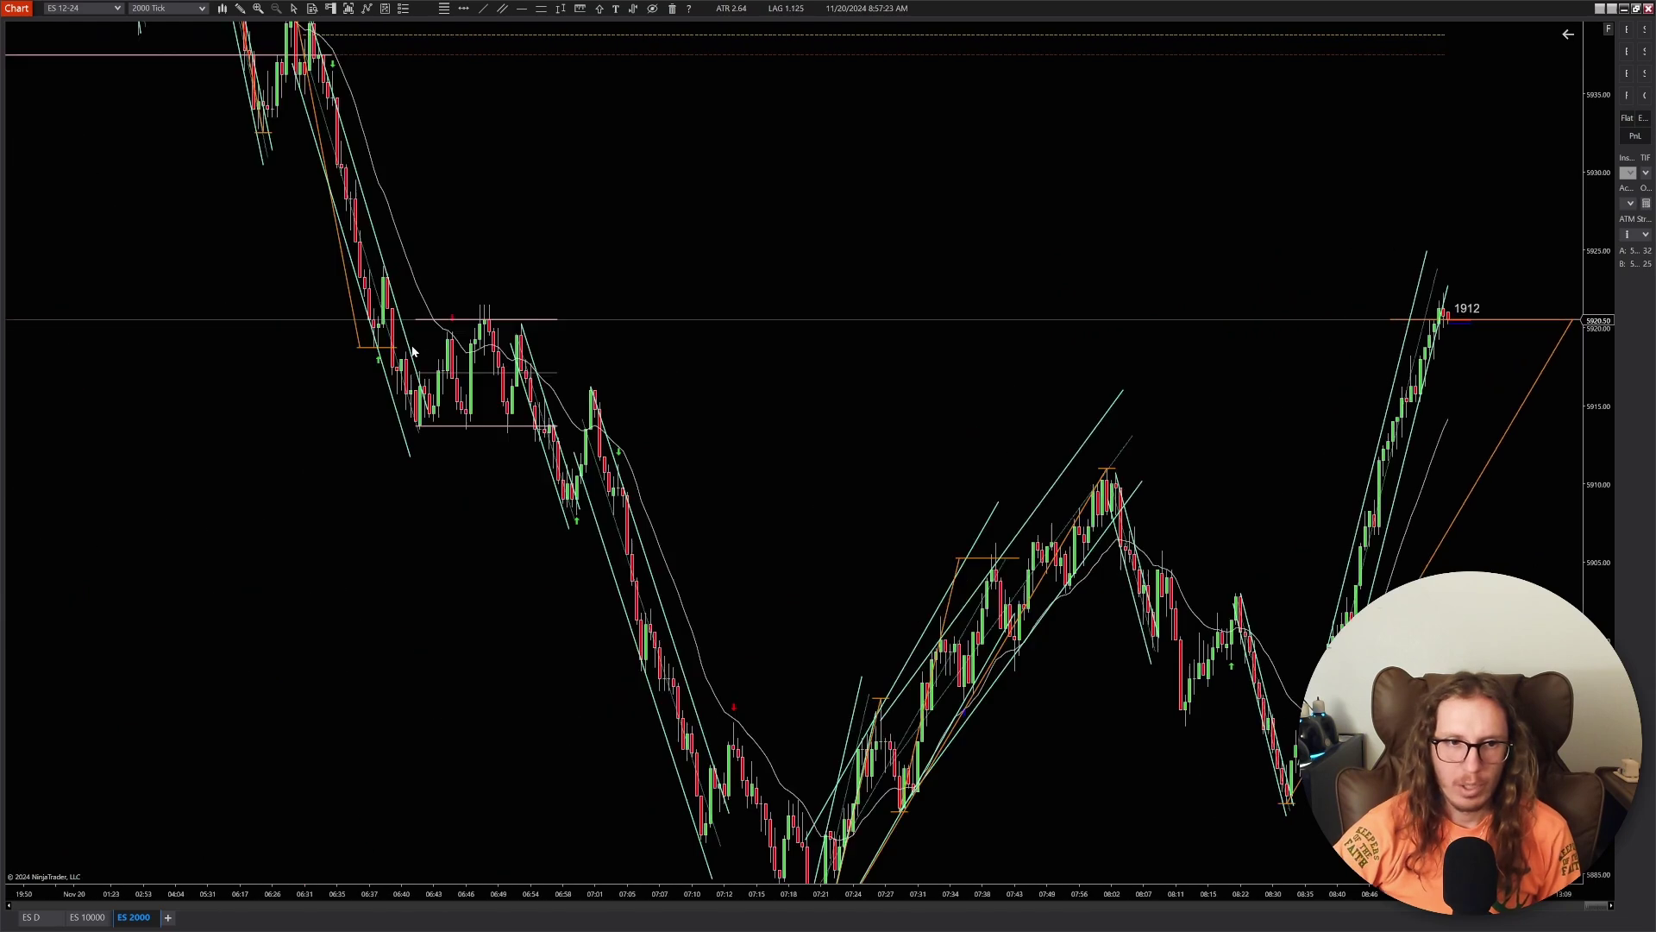
click(521, 9)
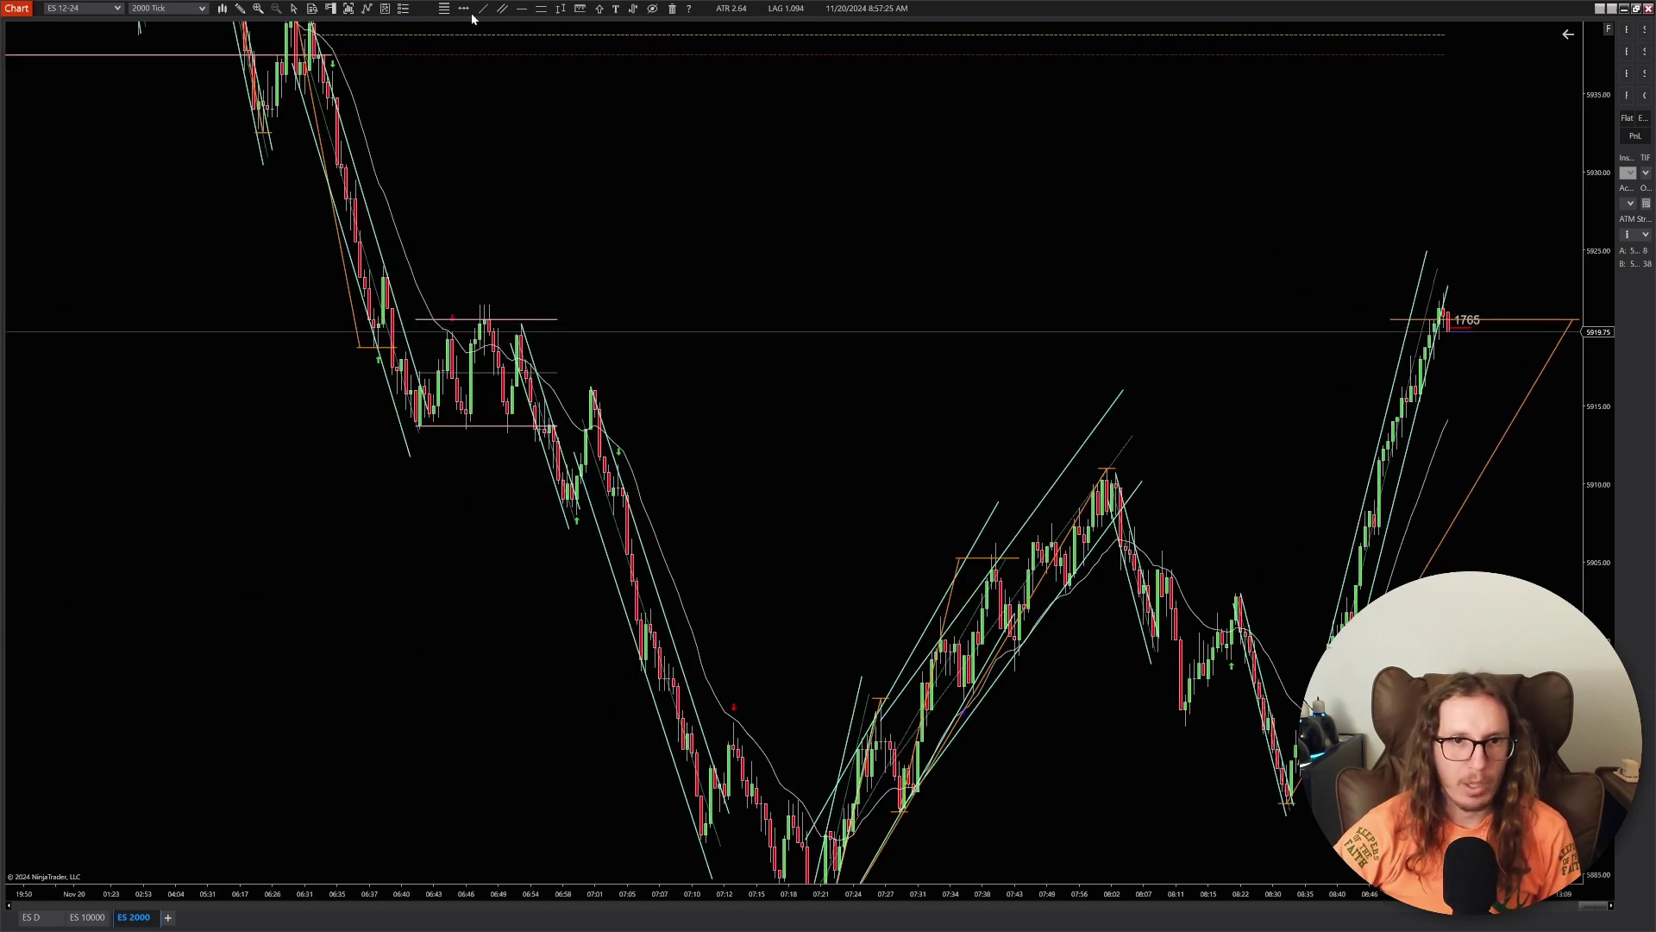
click(509, 307)
double_click(509, 309)
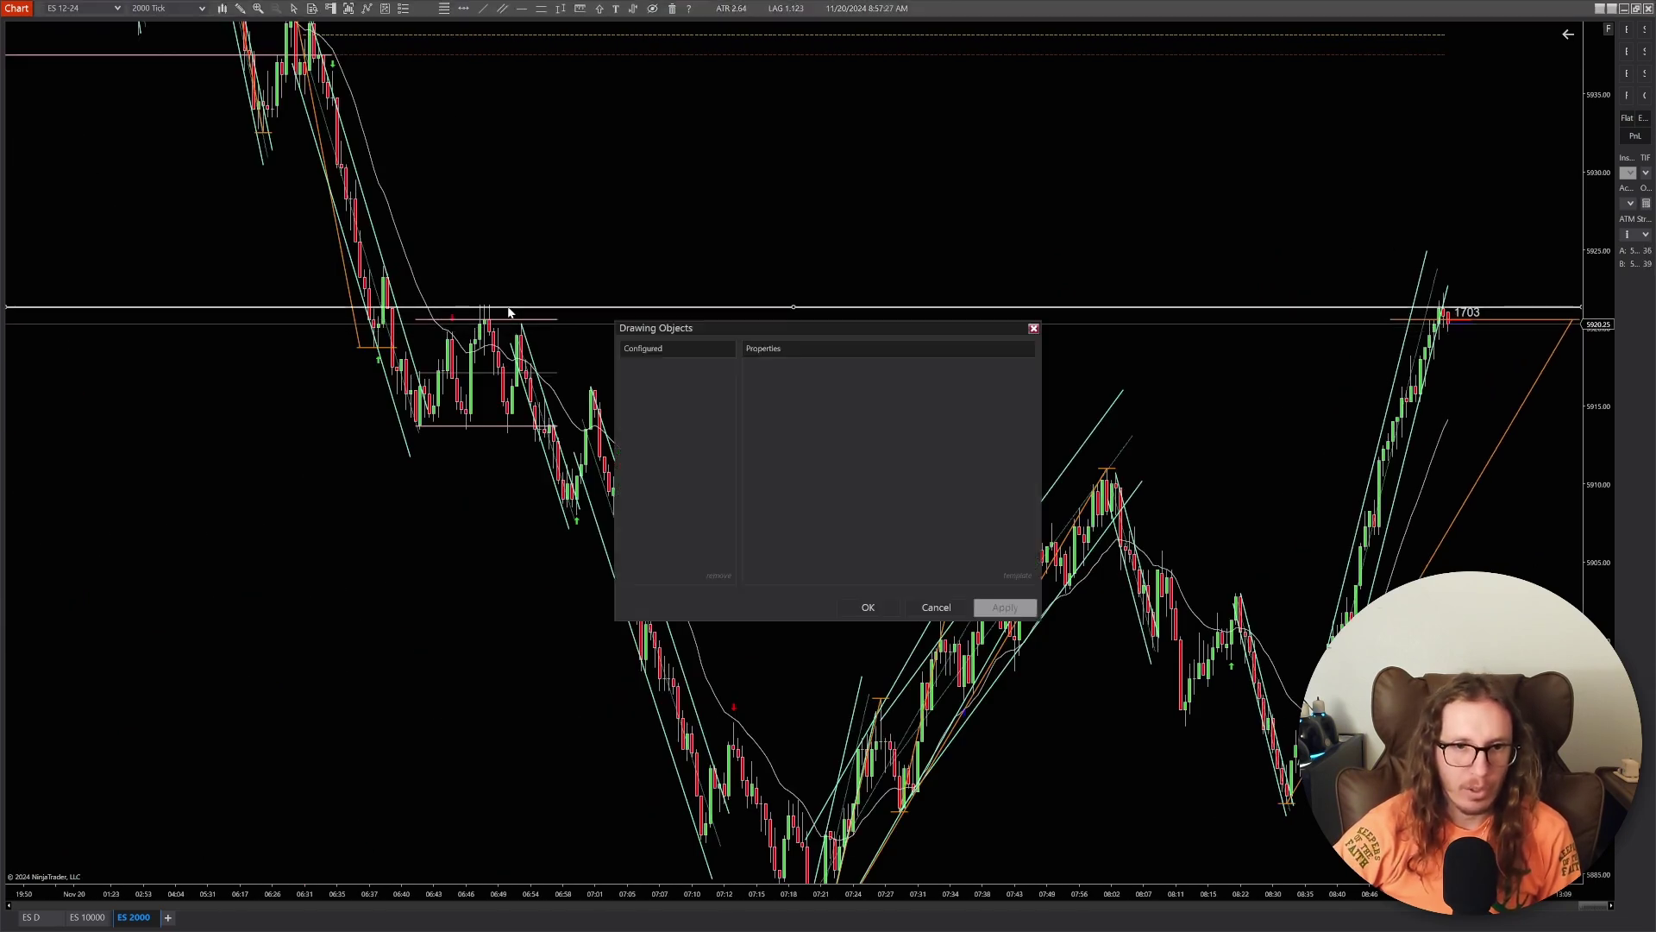
click(951, 607)
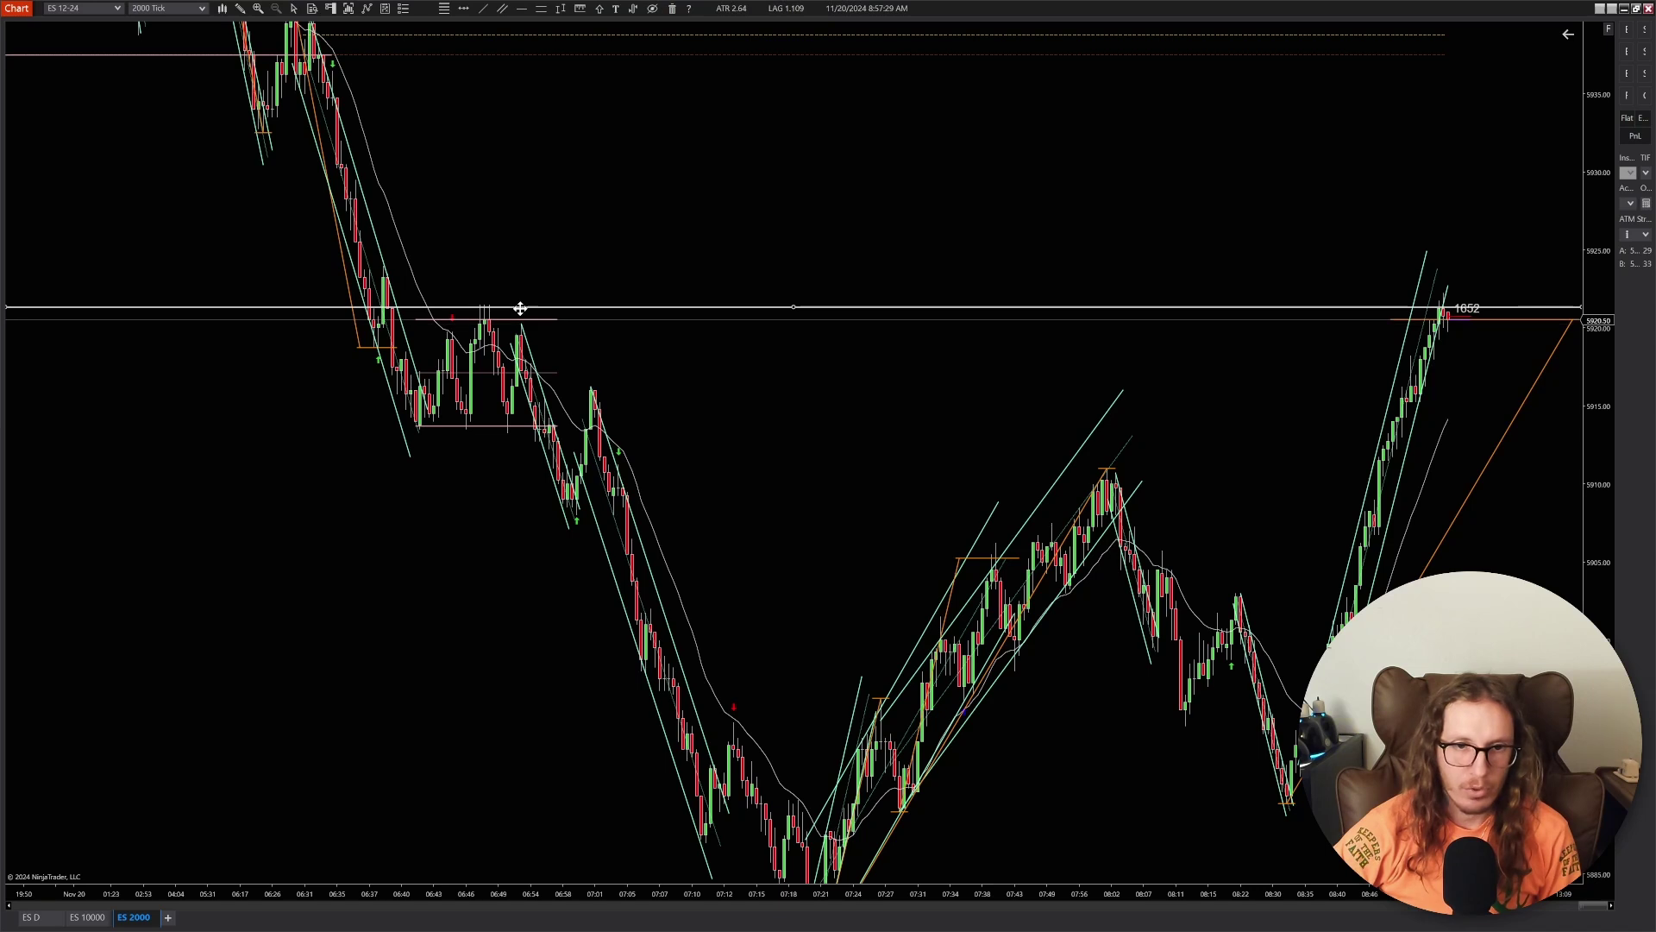
drag(525, 301, 525, 299)
scroll(1332, 368, up, 5)
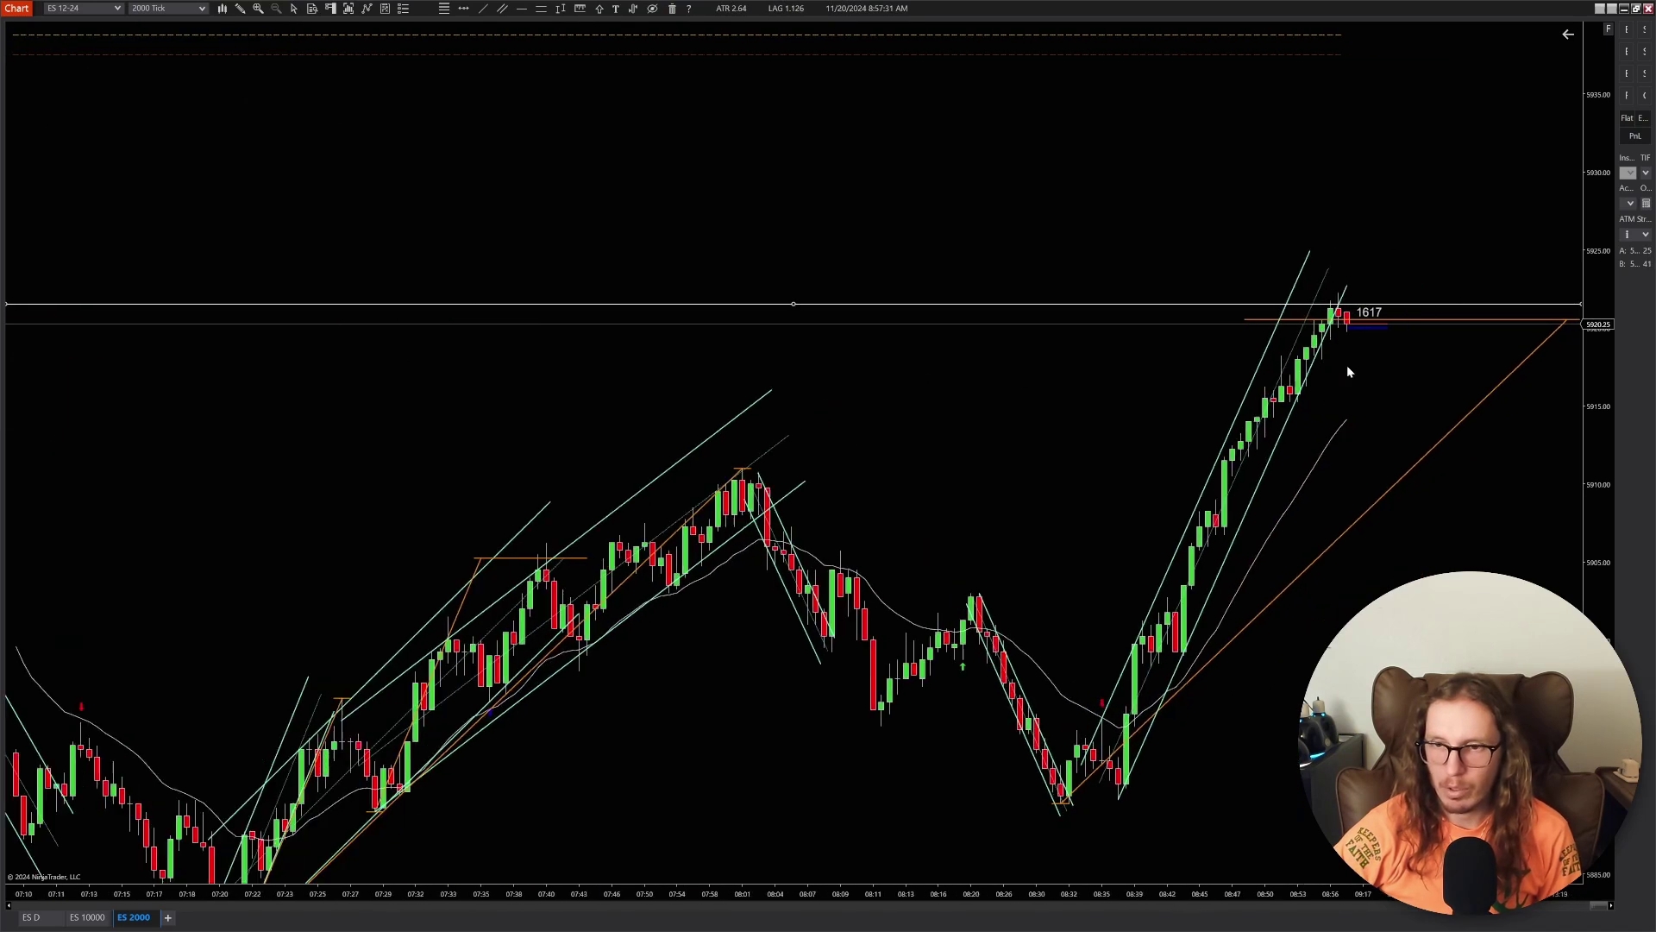
scroll(1312, 304, down, 3)
scroll(478, 304, down, 2)
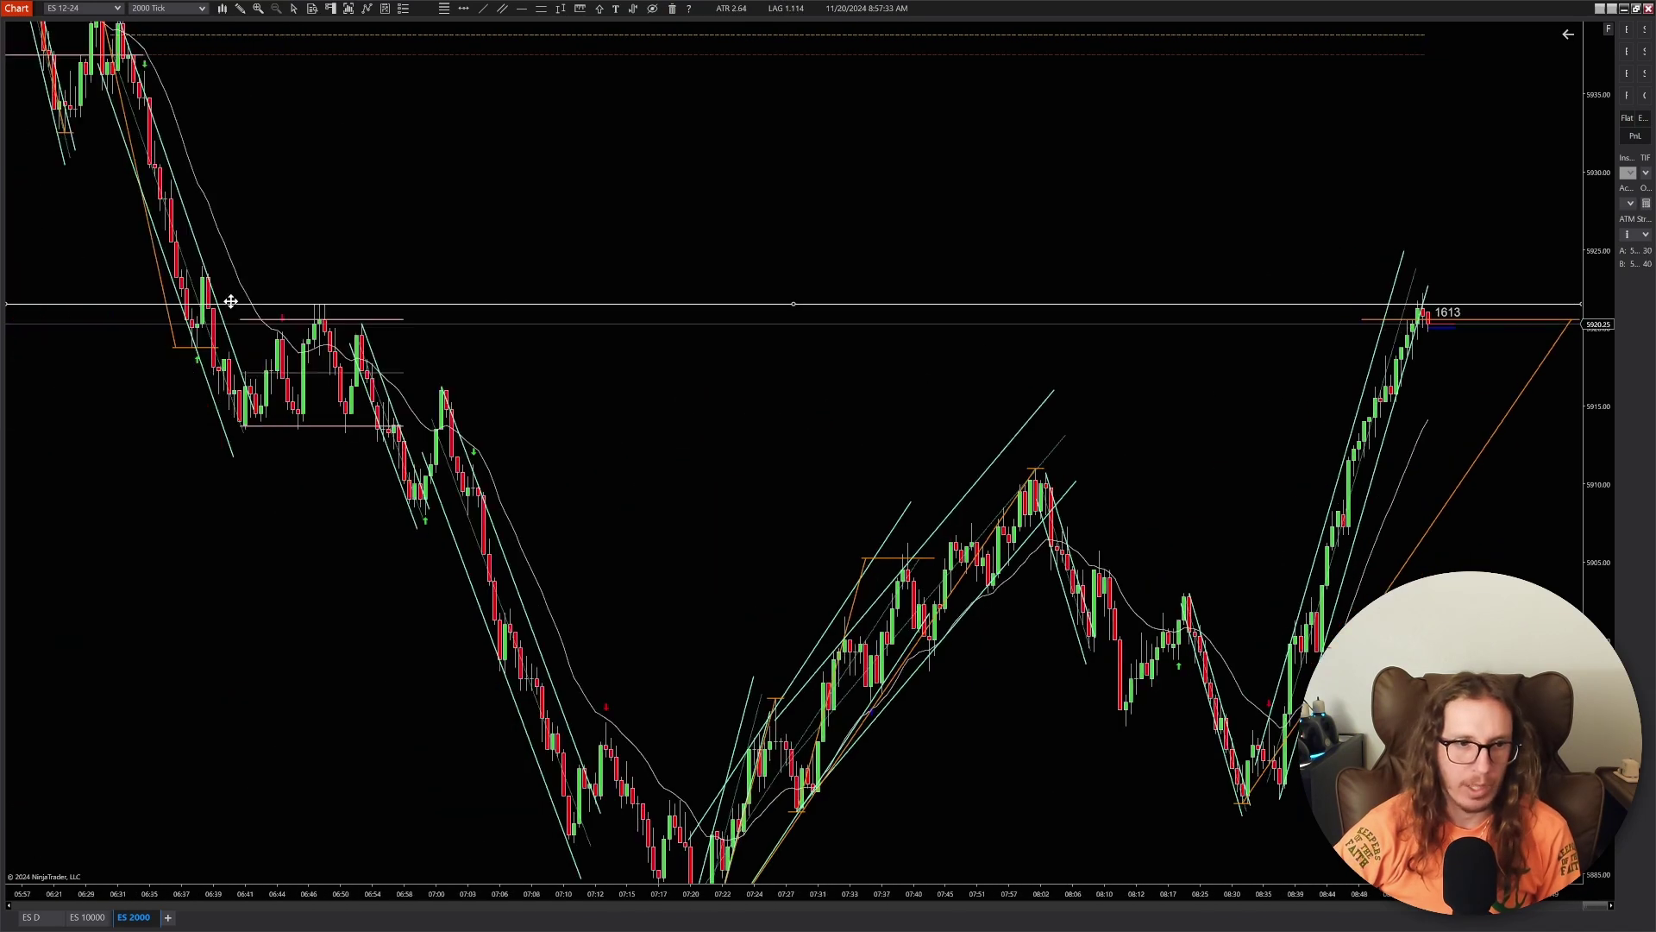
drag(260, 303, 279, 266)
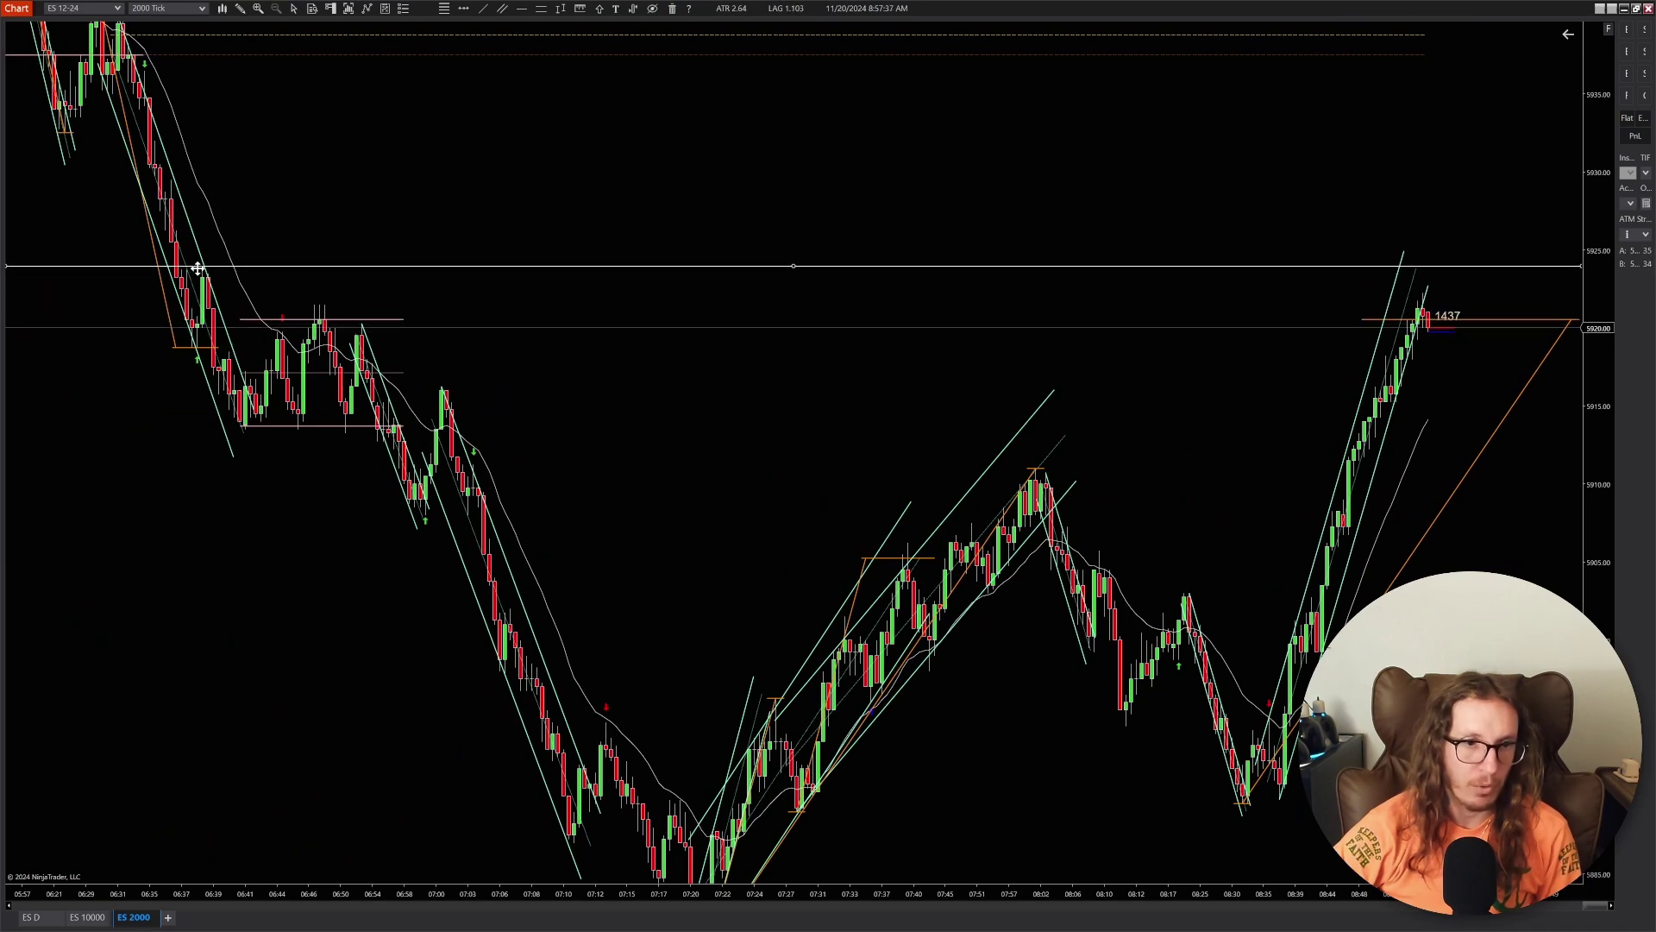
scroll(1447, 359, up, 3)
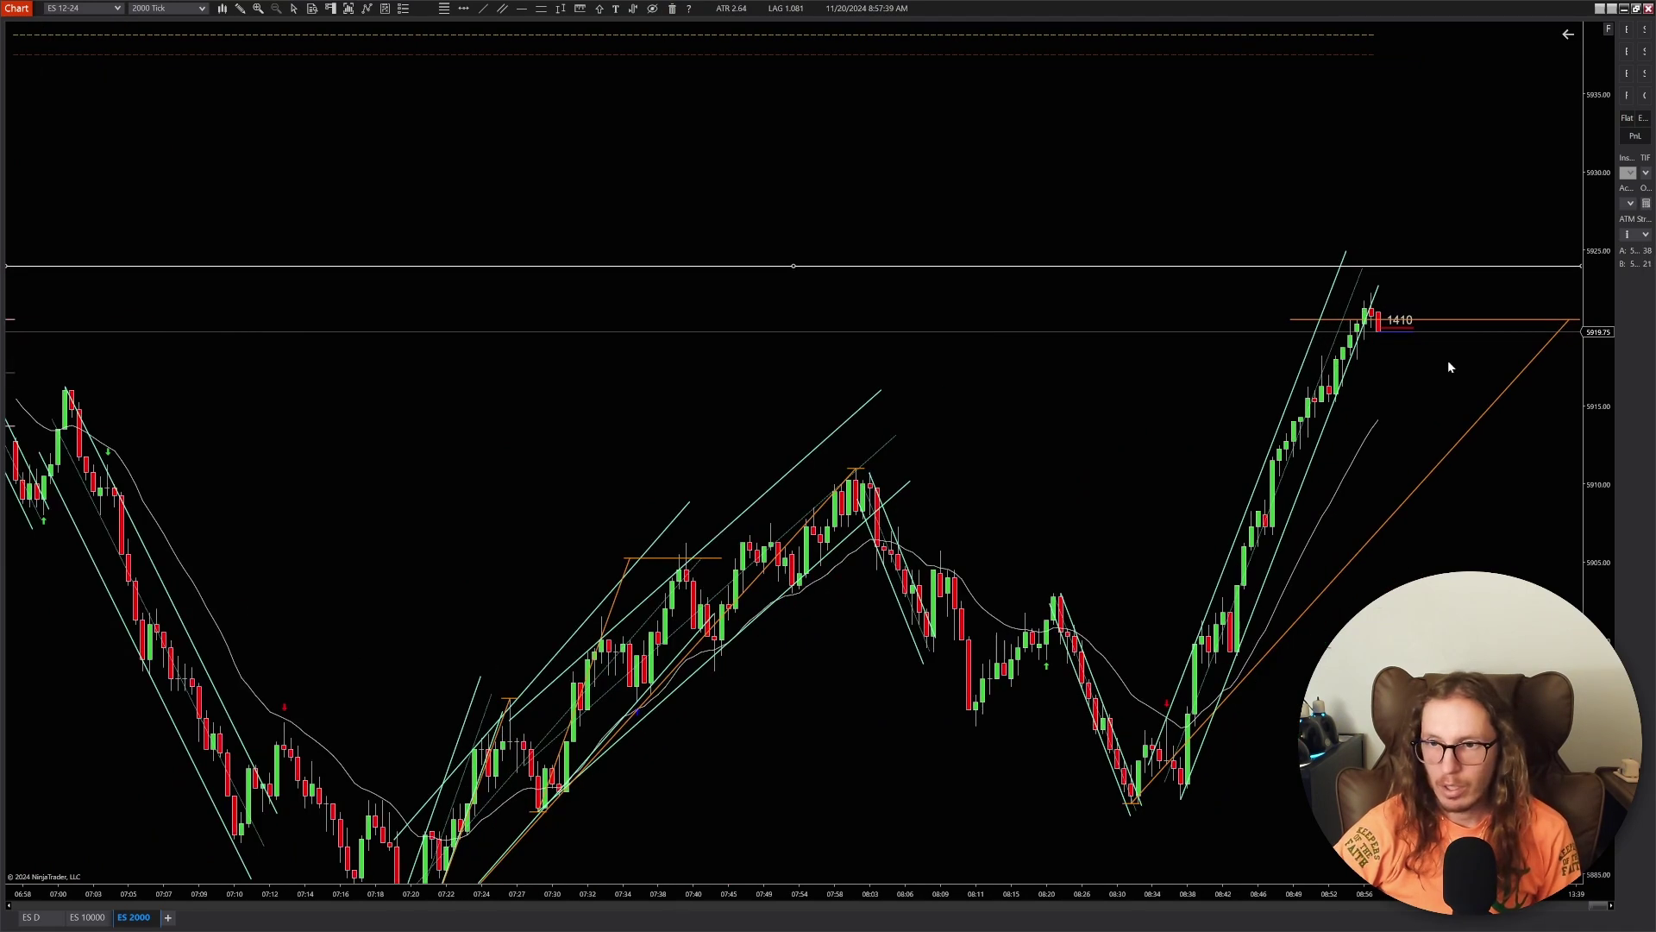
- Delete the white 5924 line and shorten the orange projection to climb steeply from 08:32
key(Delete)
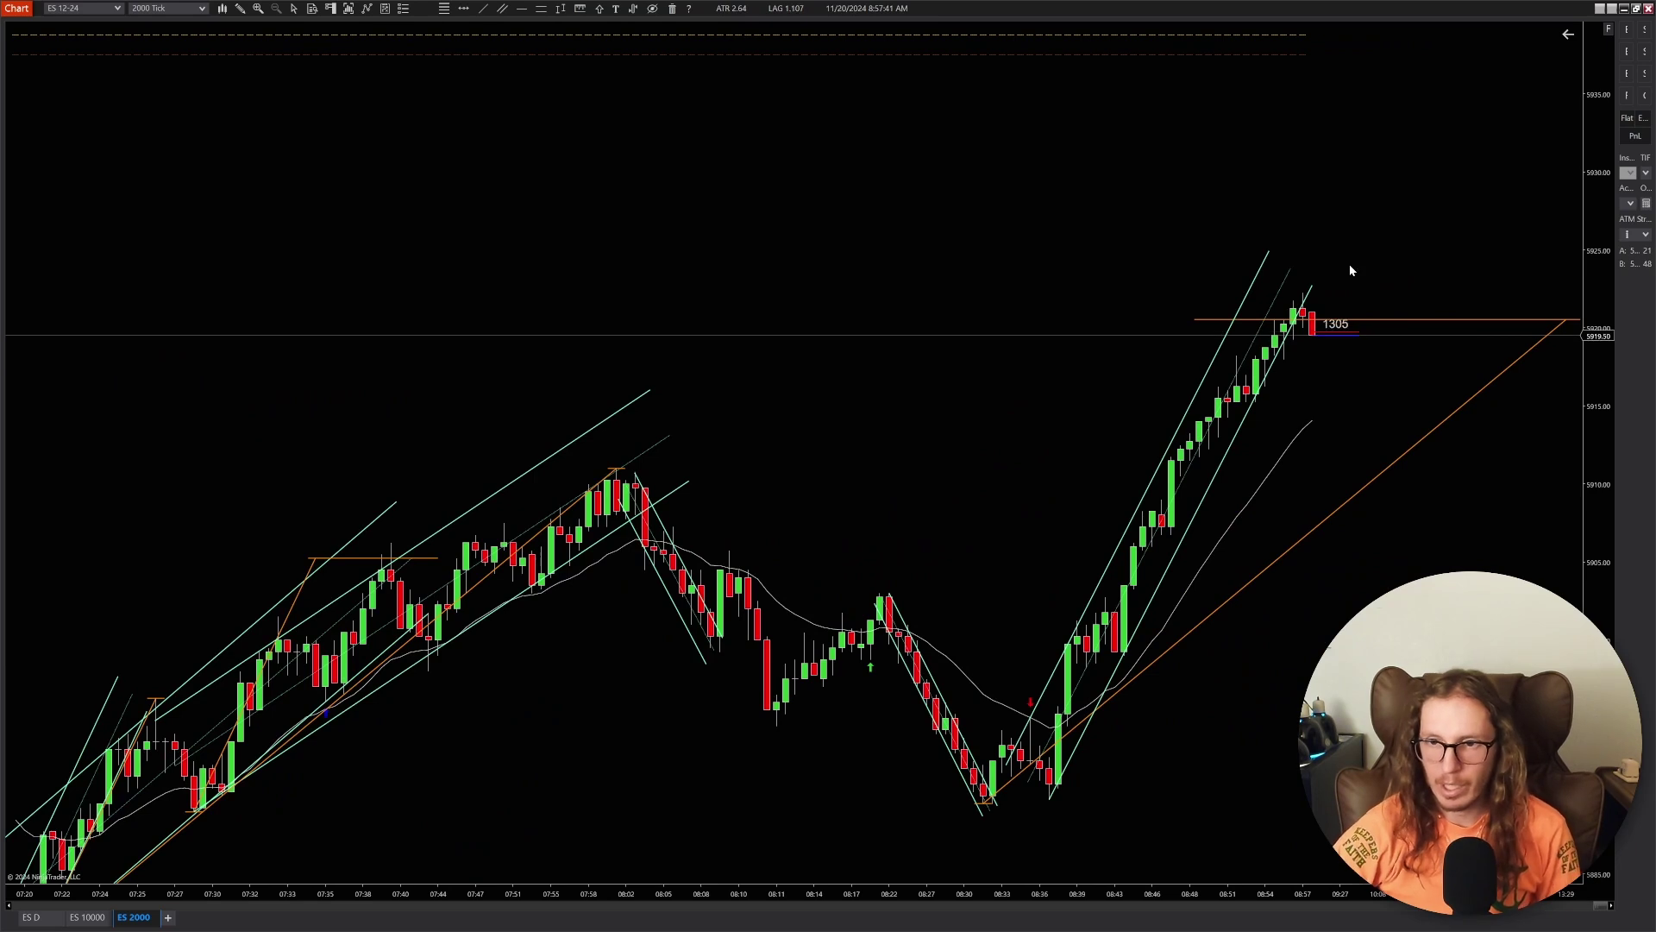
scroll(1351, 270, up, 2)
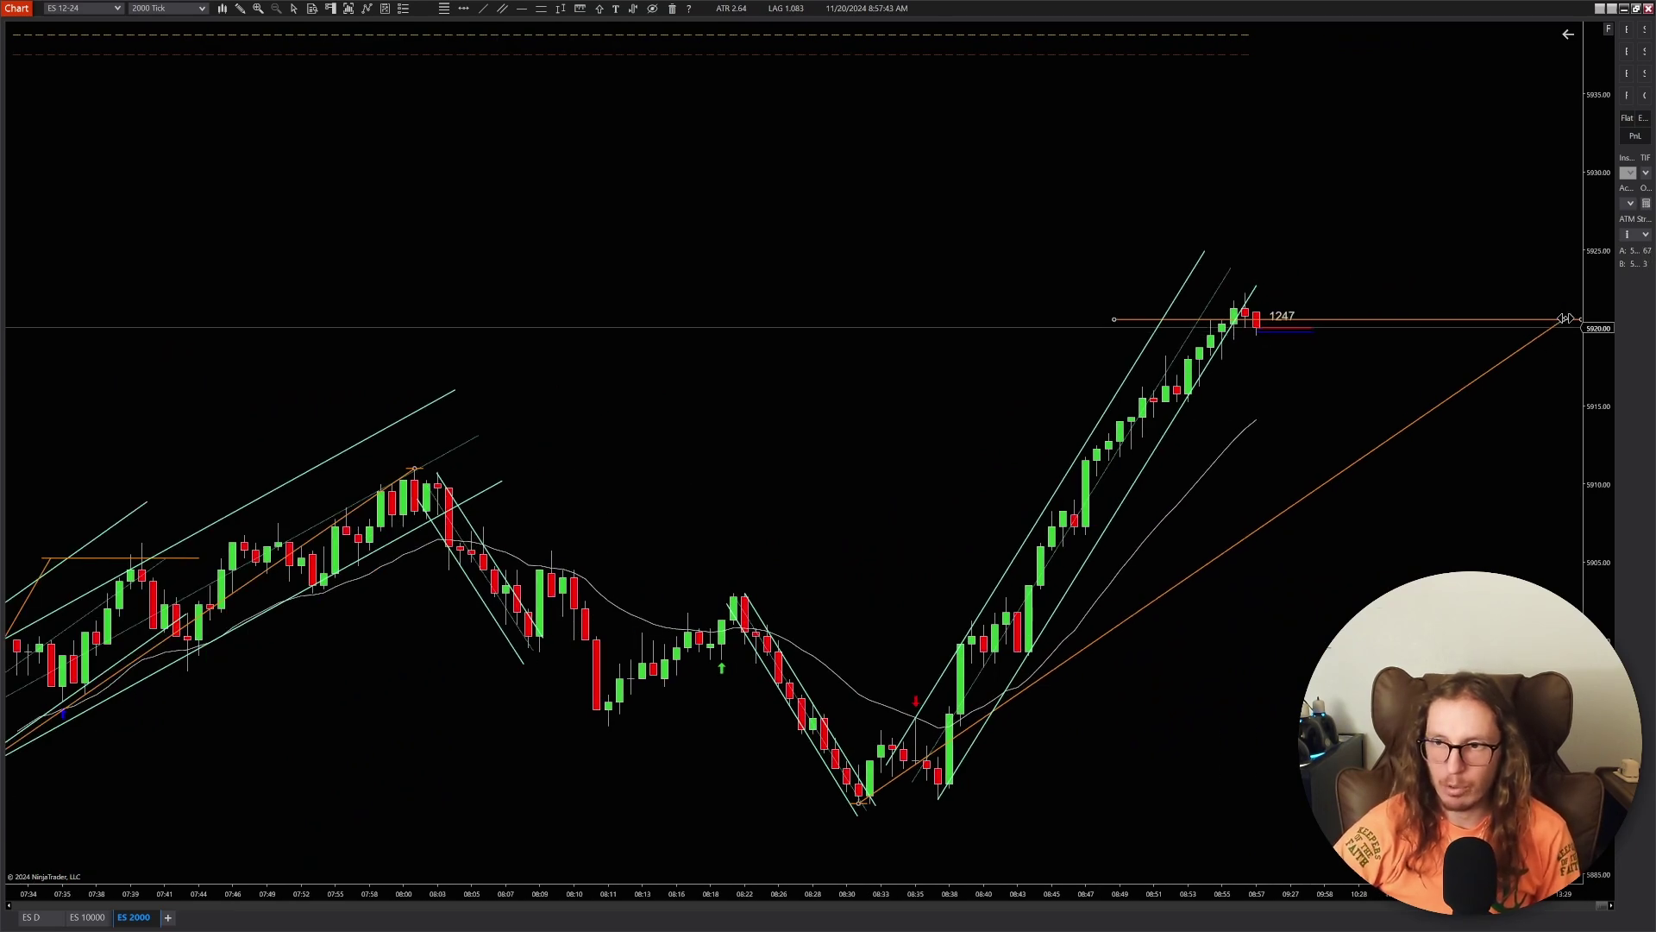
mouse_move(1559, 320)
mouse_down()
mouse_move(920, 307)
mouse_move(1282, 318)
mouse_up()
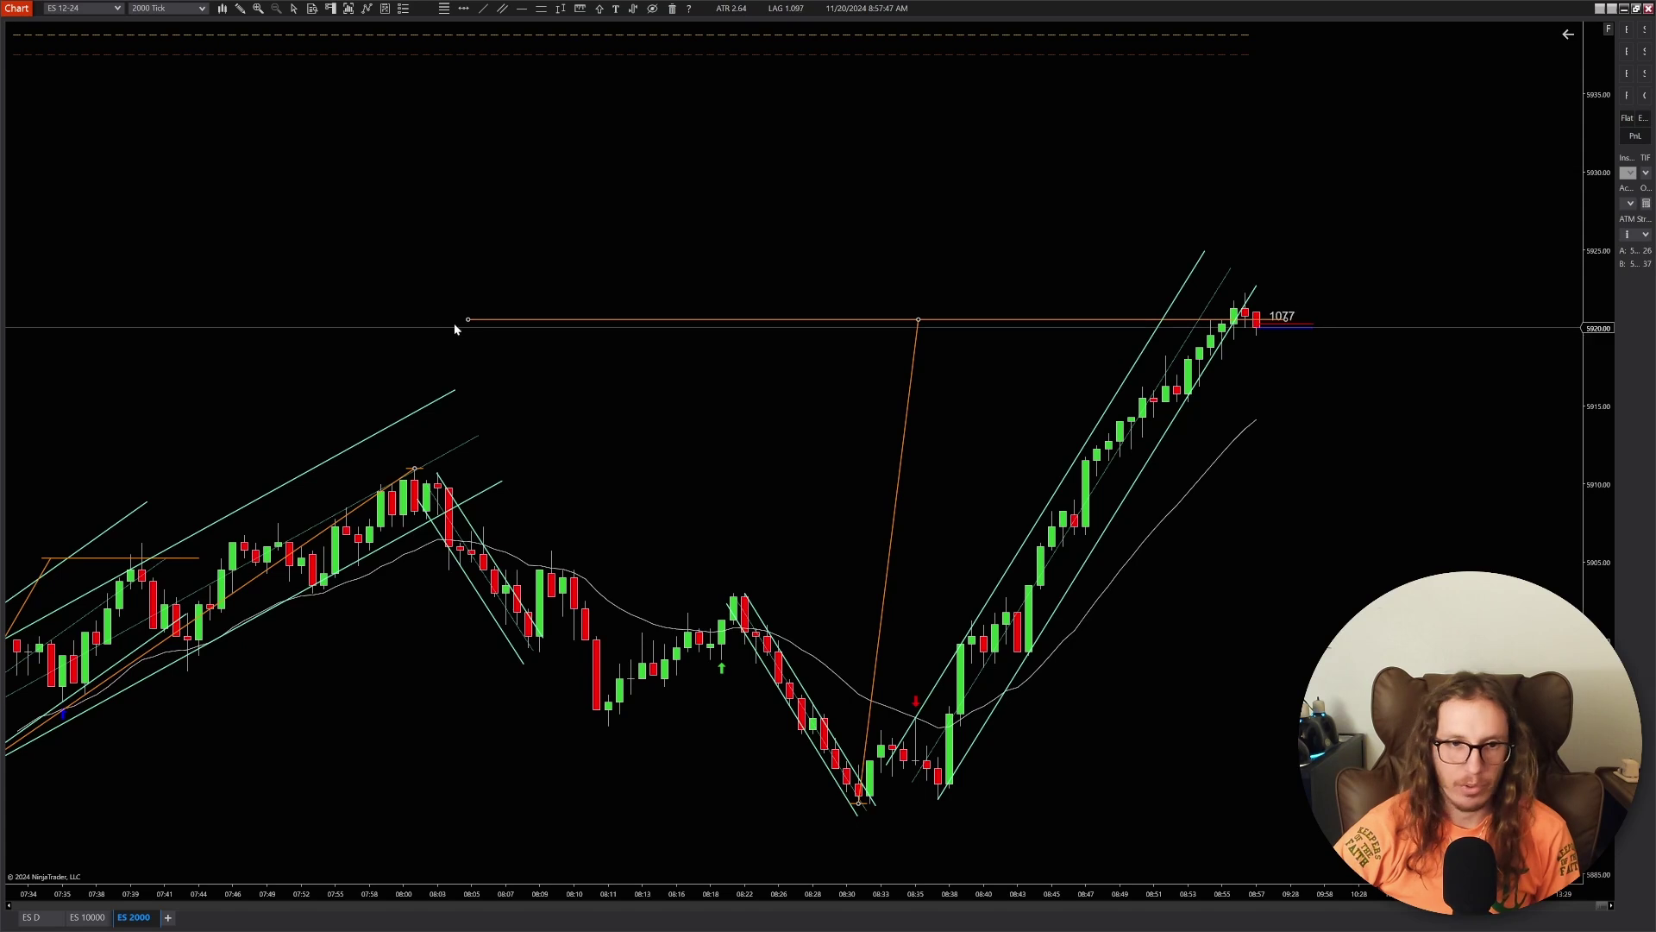
drag(467, 319, 893, 319)
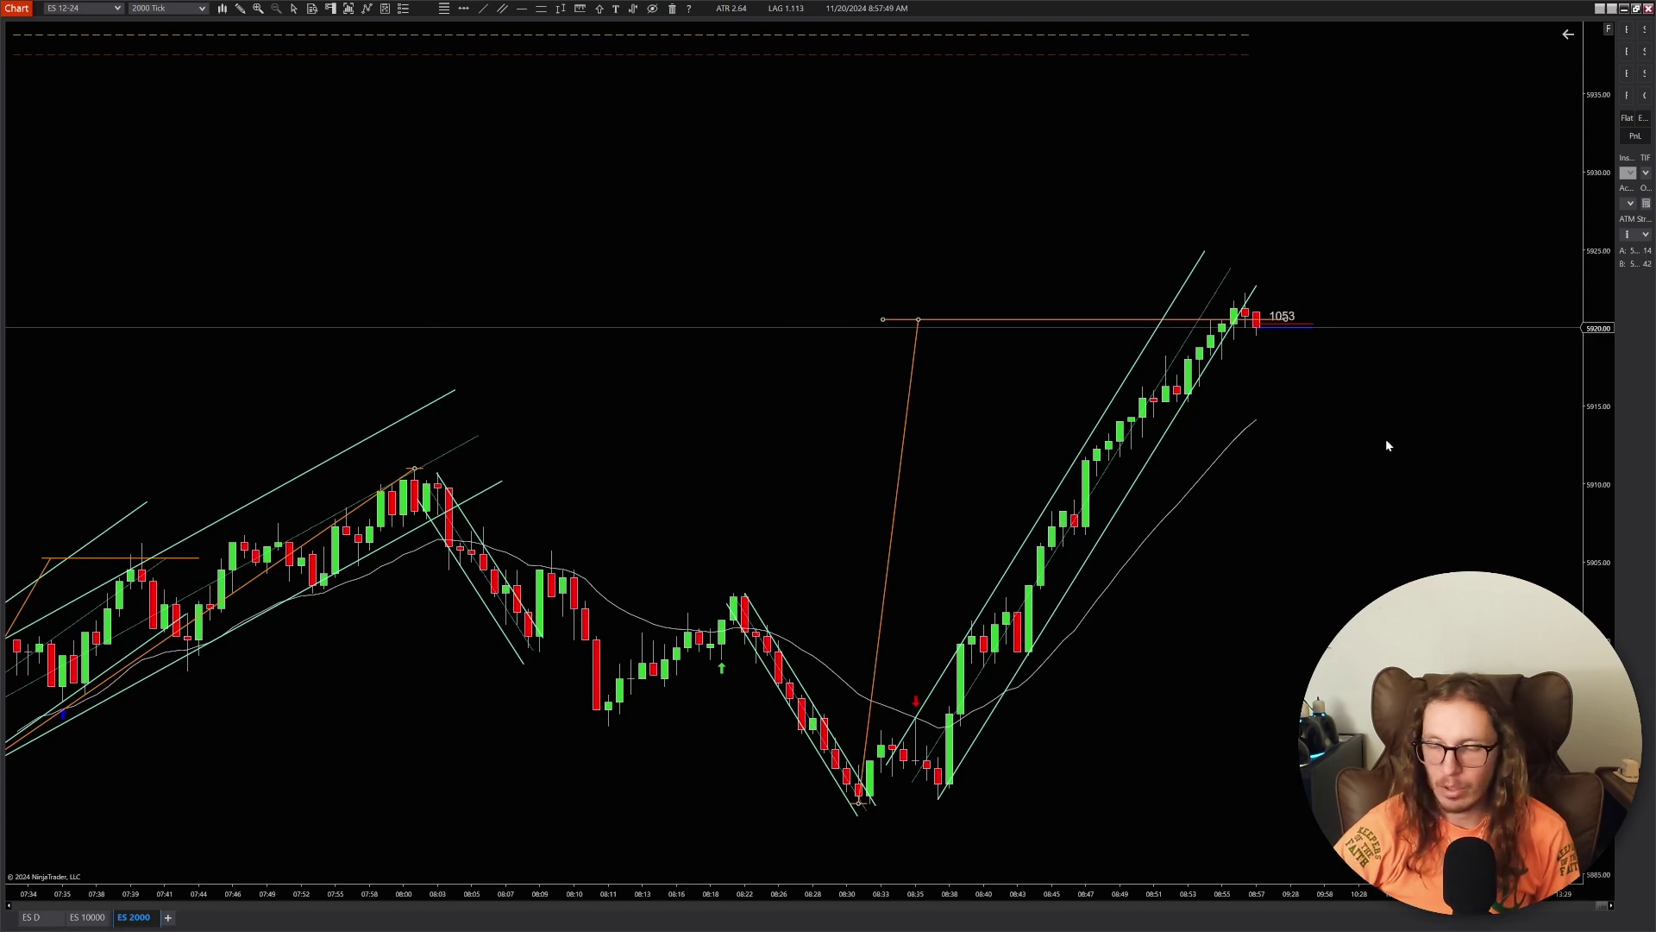
scroll(1381, 433, up, 2)
drag(1368, 479, 1250, 479)
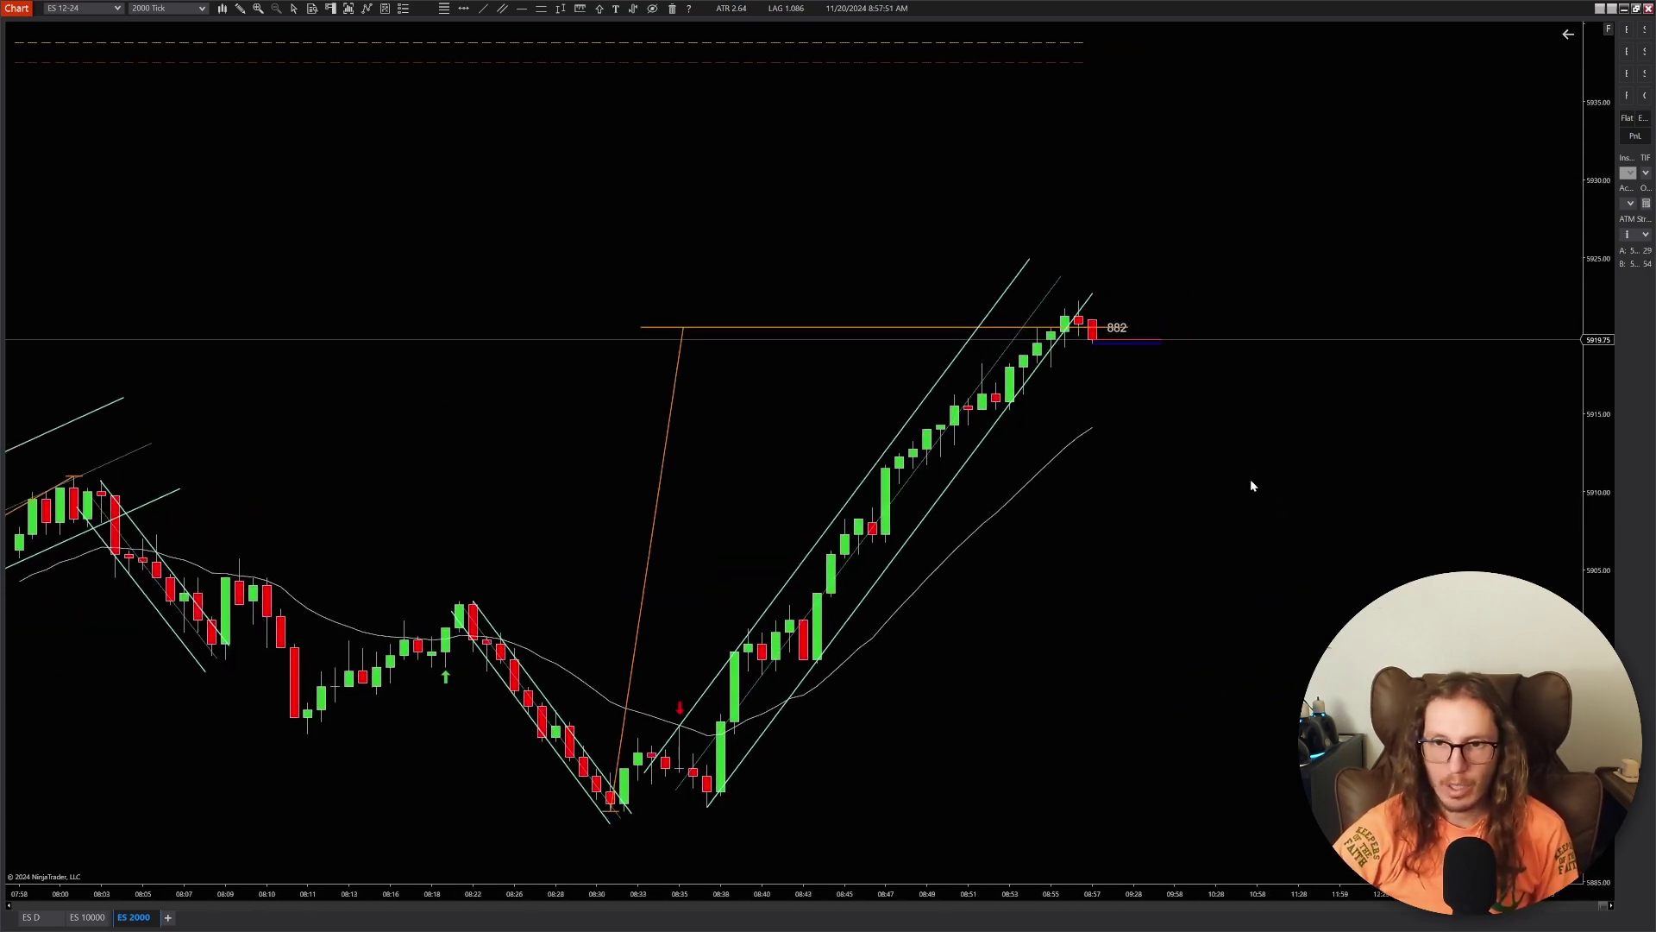
- Adjust the rally channel's upper anchor so it fits the latest rally highs
scroll(1246, 521, up, 1)
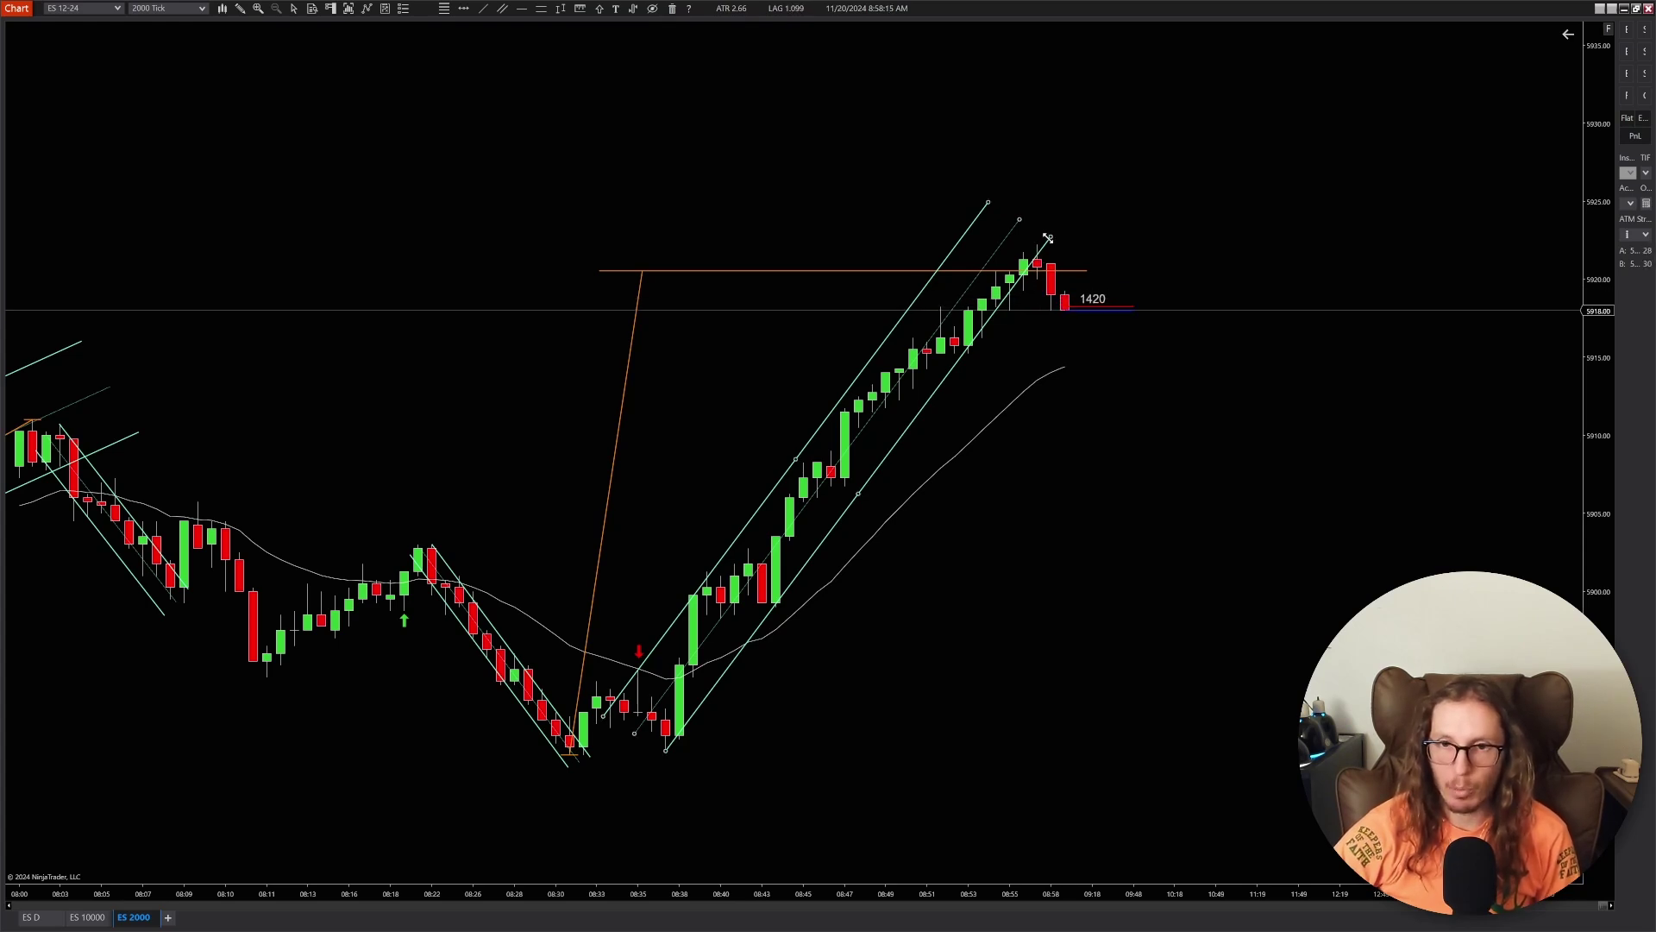
drag(1049, 236, 1054, 240)
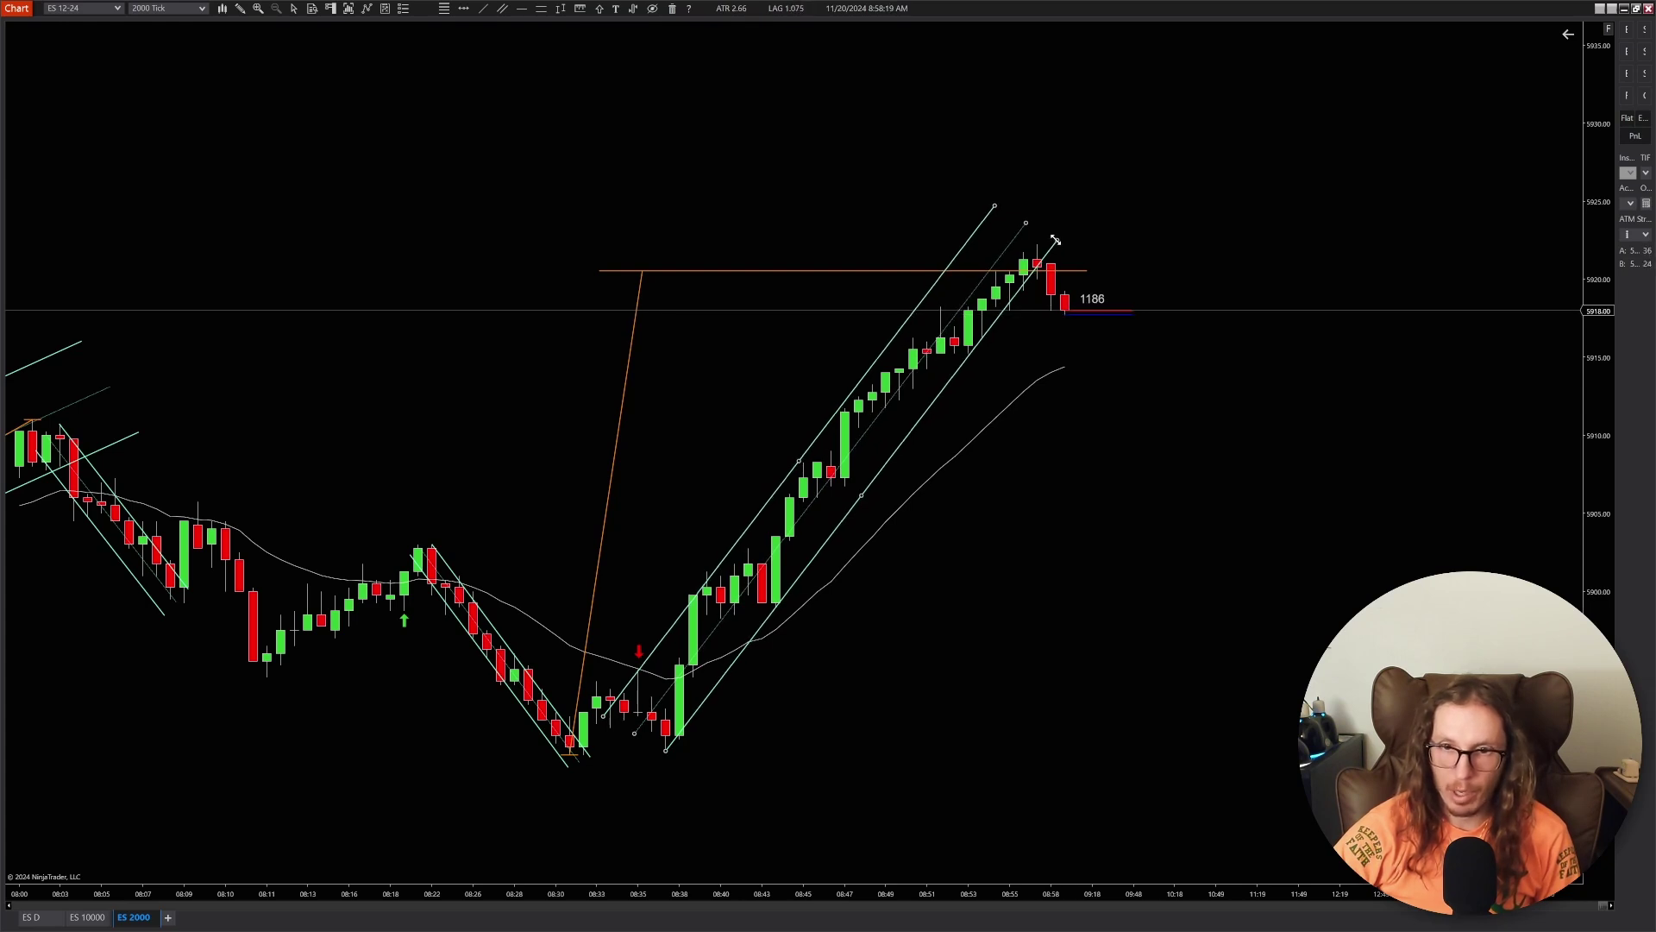
drag(1055, 240, 1049, 237)
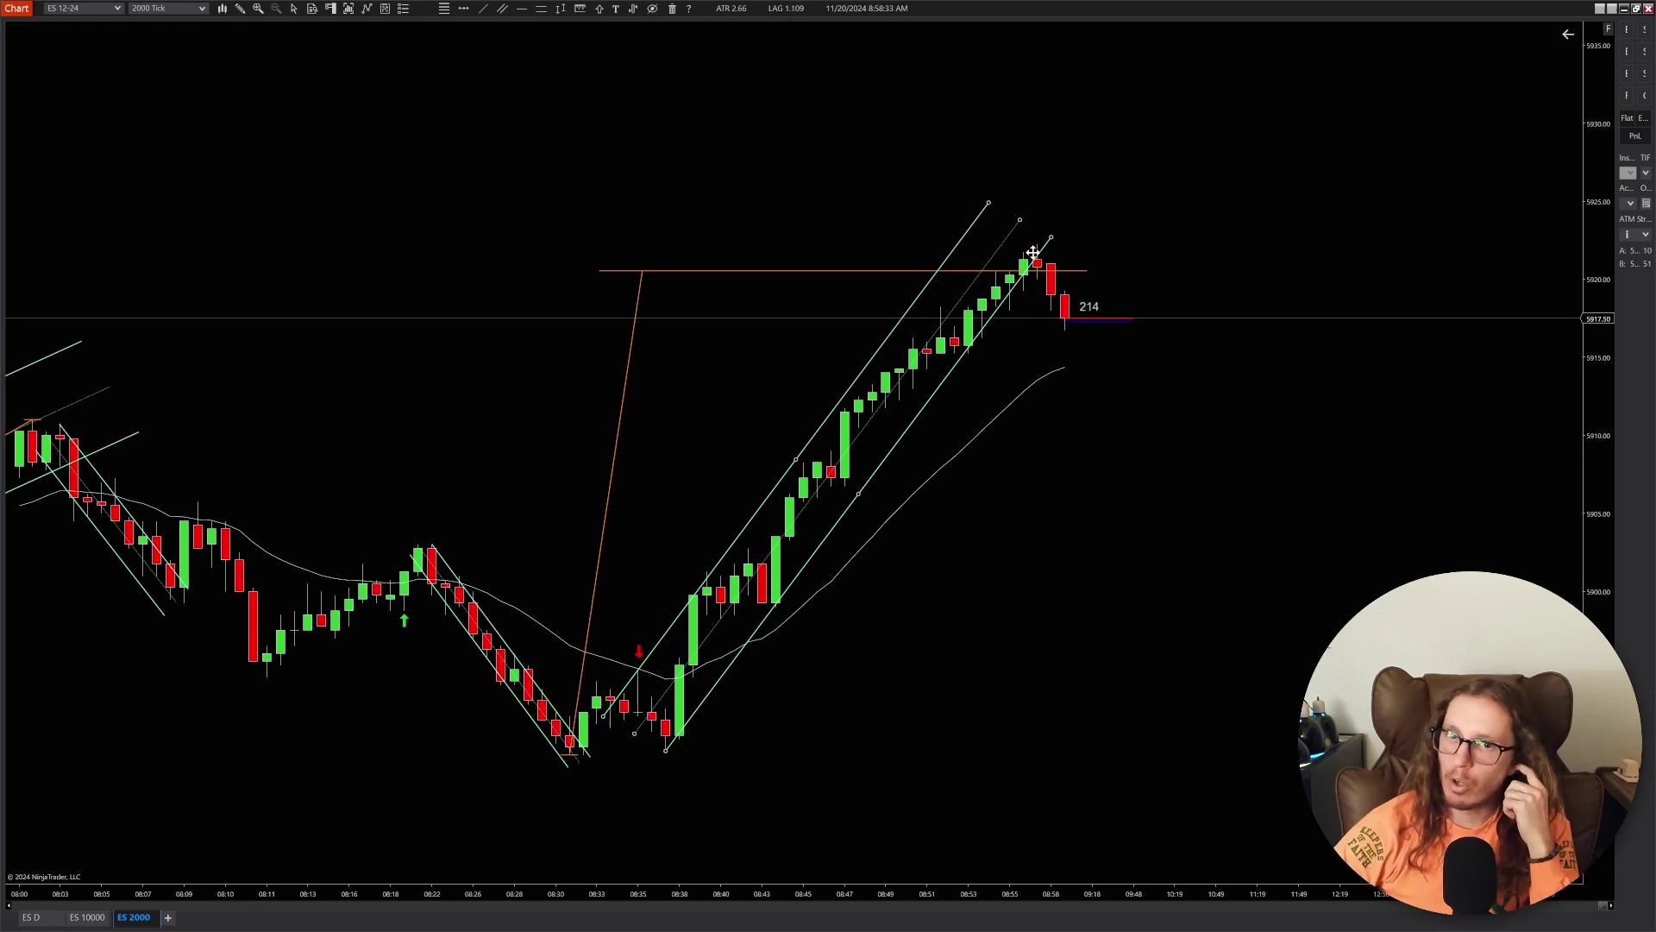
- Pan the chart until the most recent 2000-tick bars reach the right edge
scroll(1111, 373, down, 2)
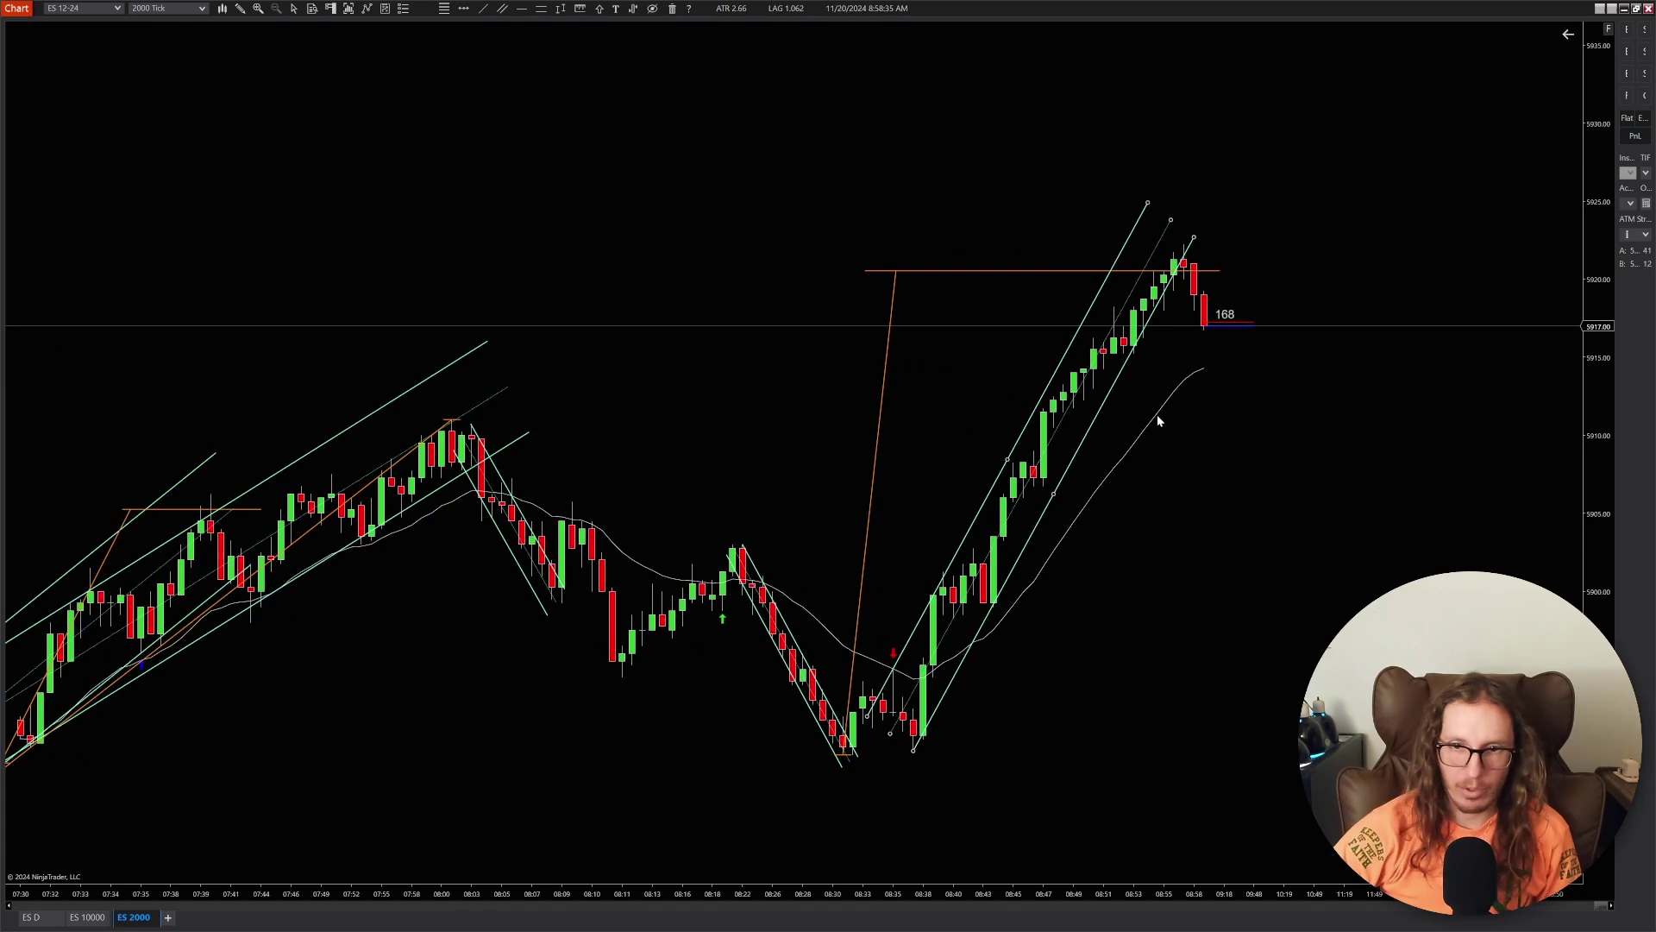
scroll(1157, 415, down, 2)
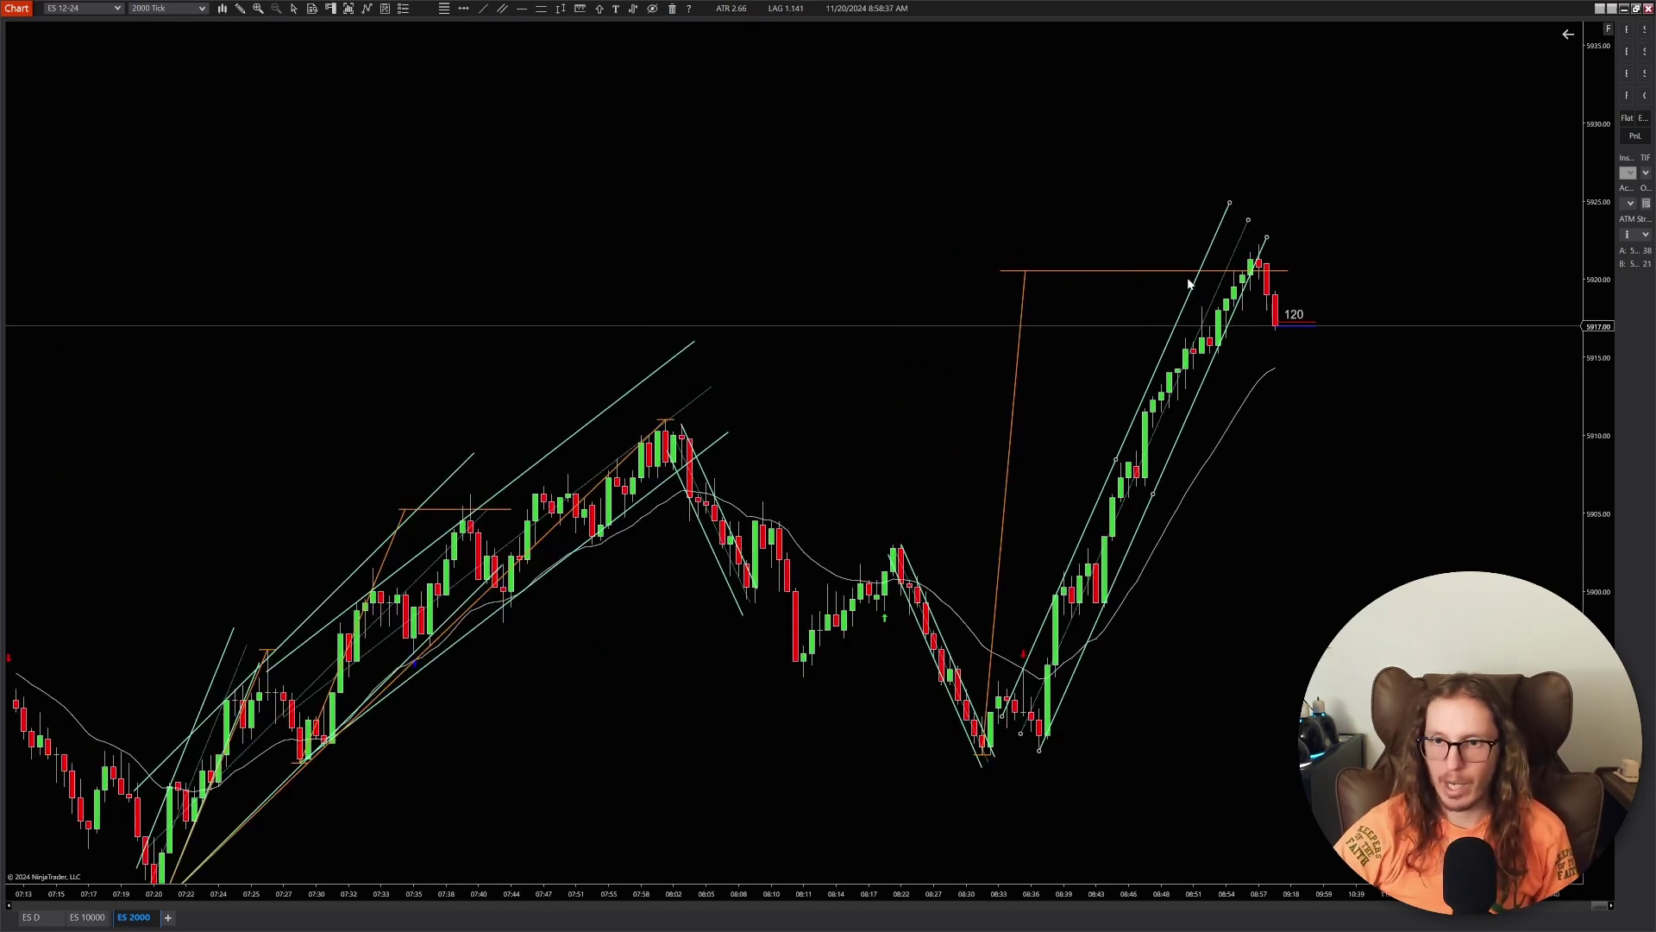
scroll(1278, 544, down, 3)
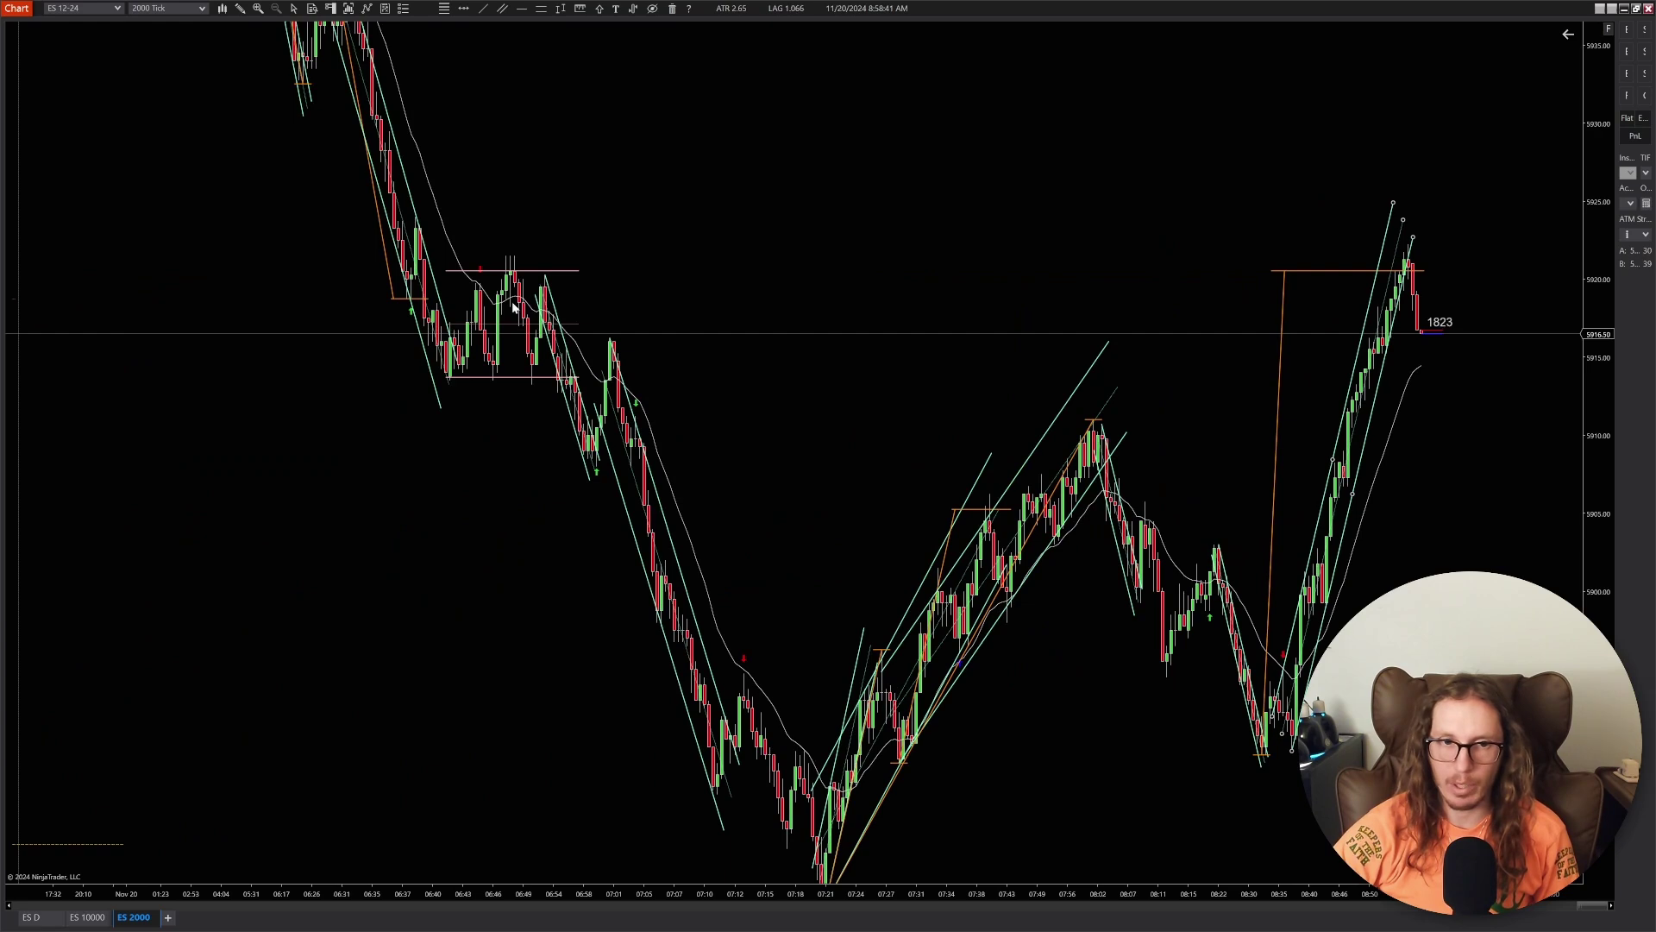
scroll(1352, 457, up, 4)
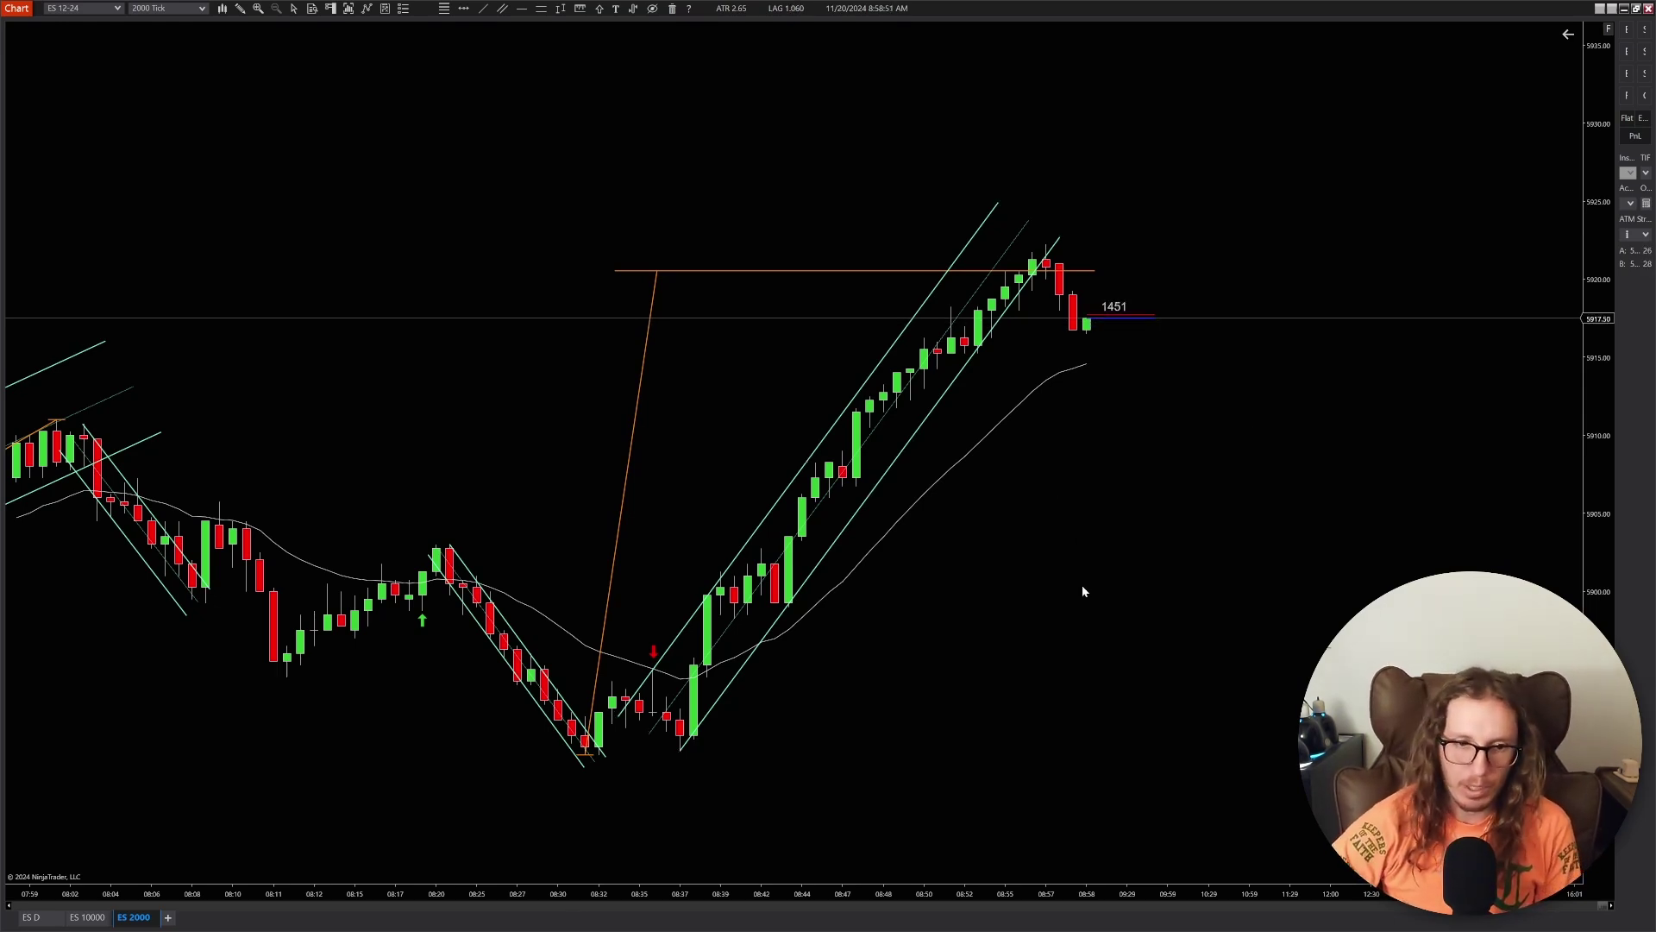
scroll(1080, 587, down, 3)
scroll(818, 706, up, 10)
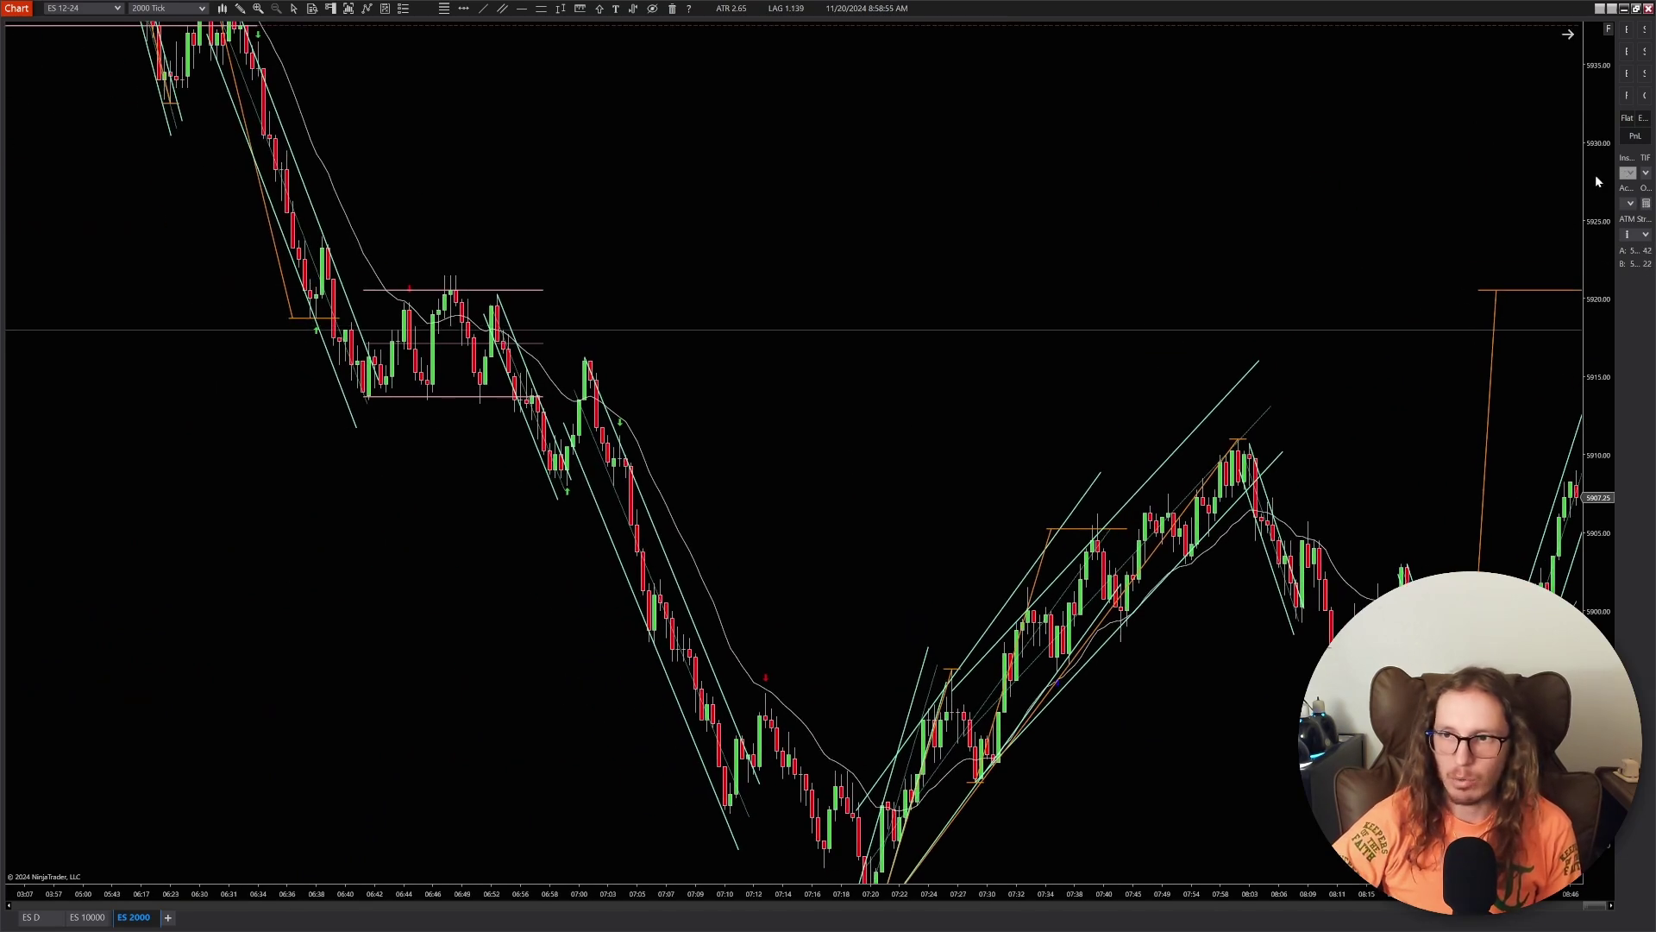
scroll(901, 322, up, 3)
scroll(902, 322, up, 3)
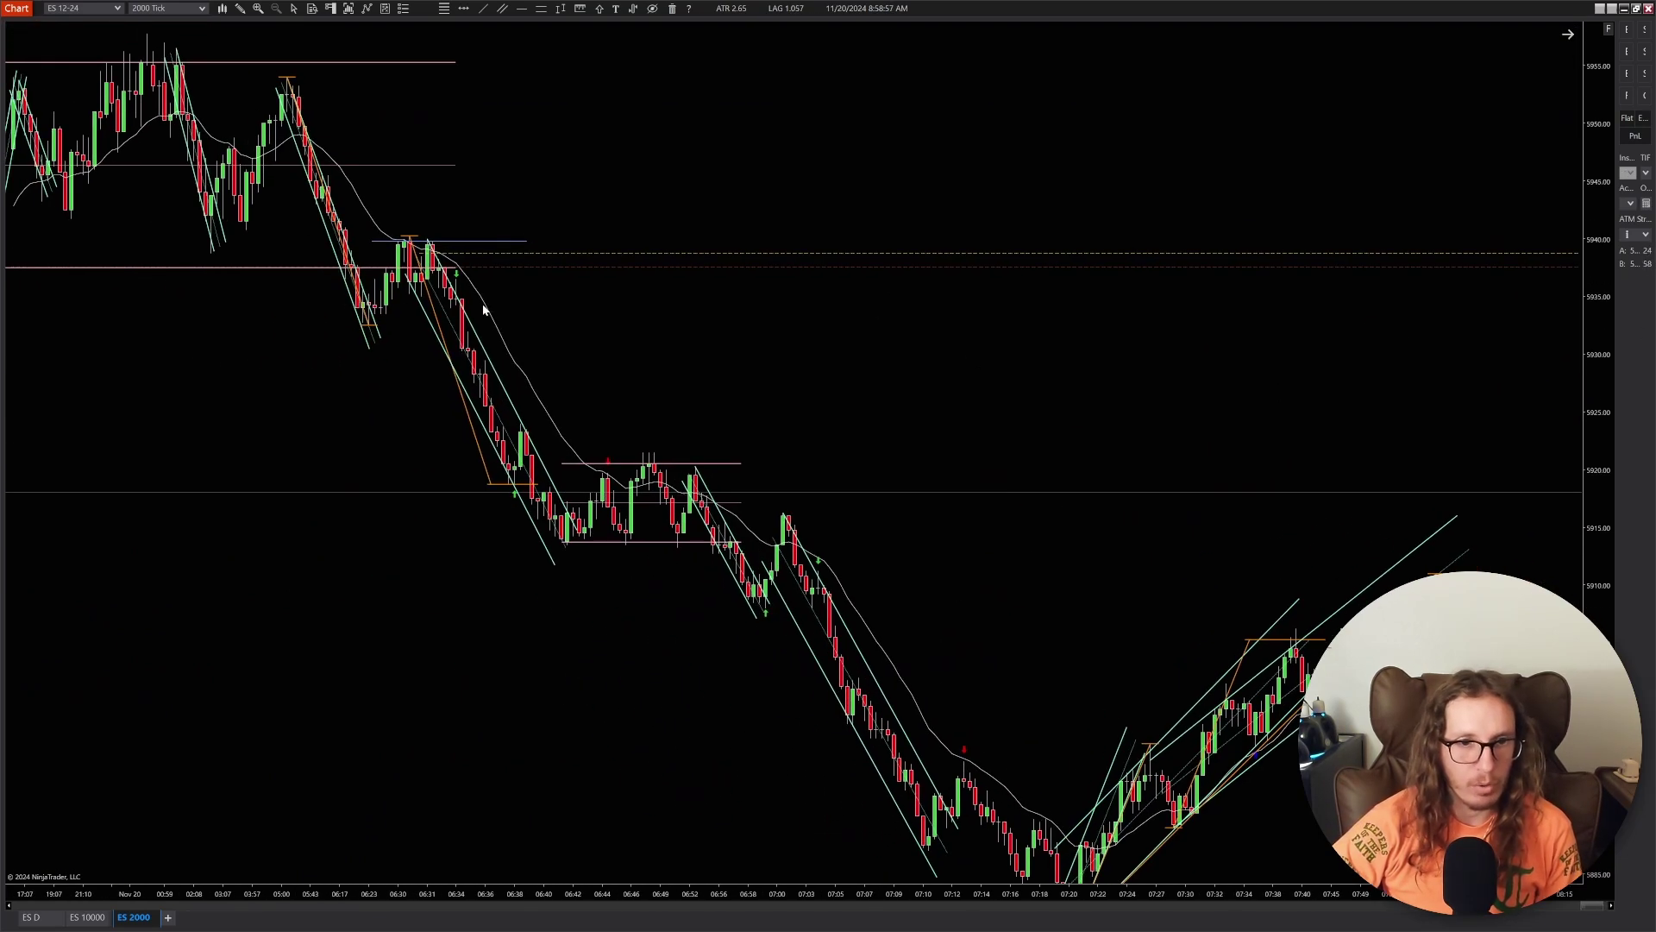
mouse_move(458, 300)
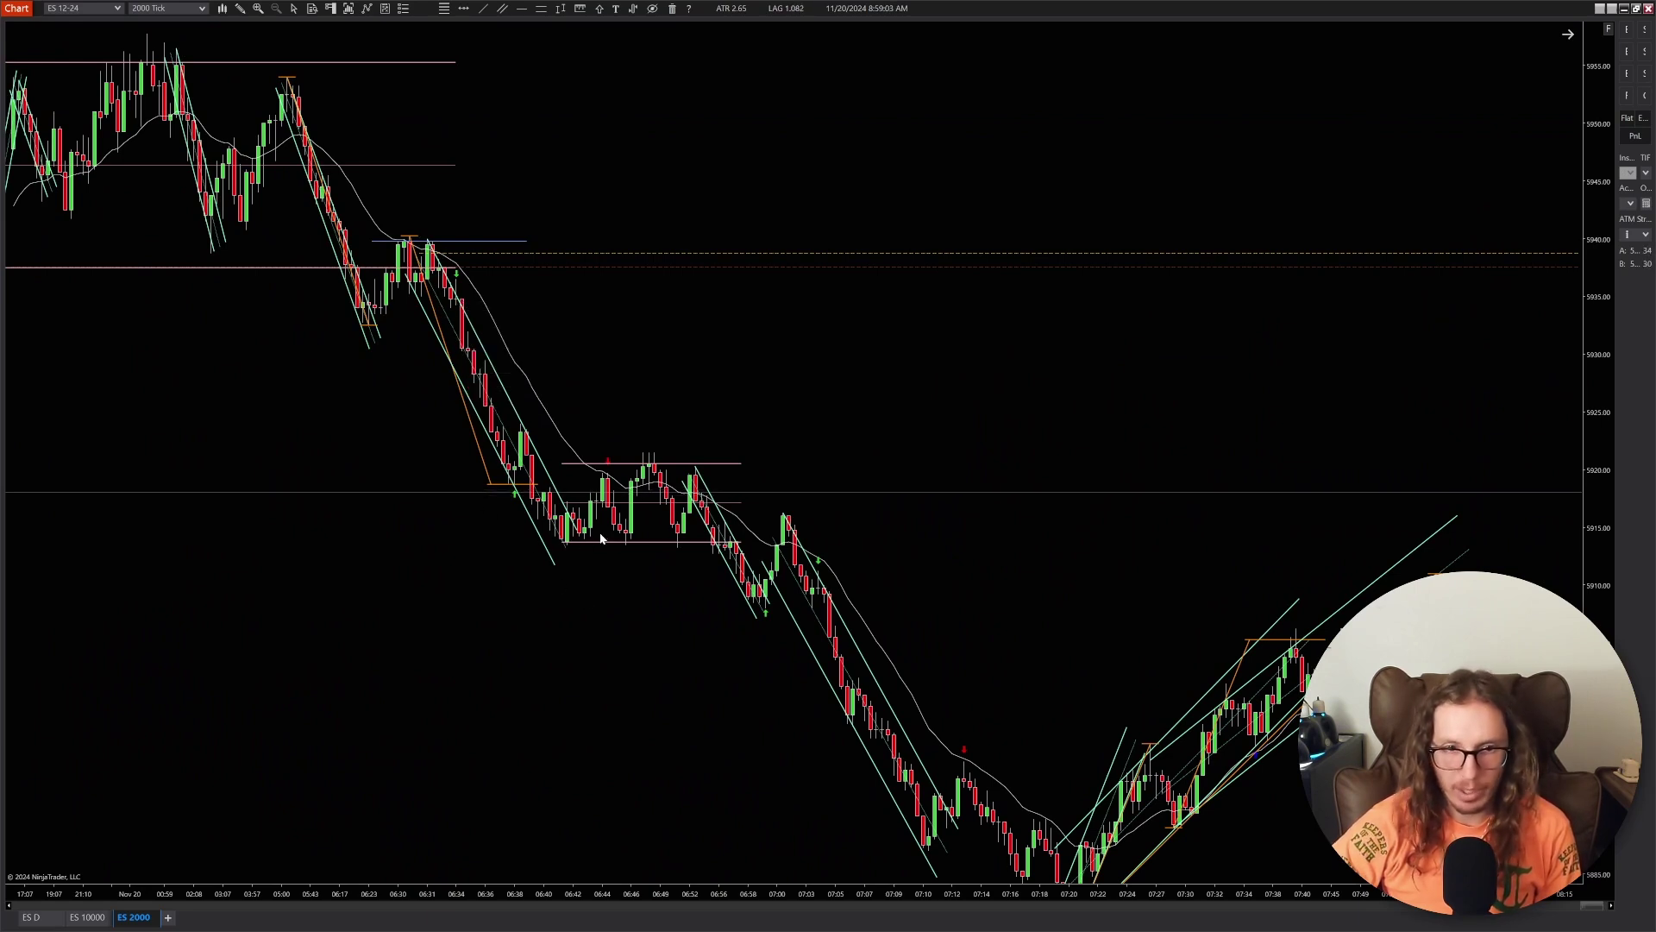
drag(713, 621, 582, 462)
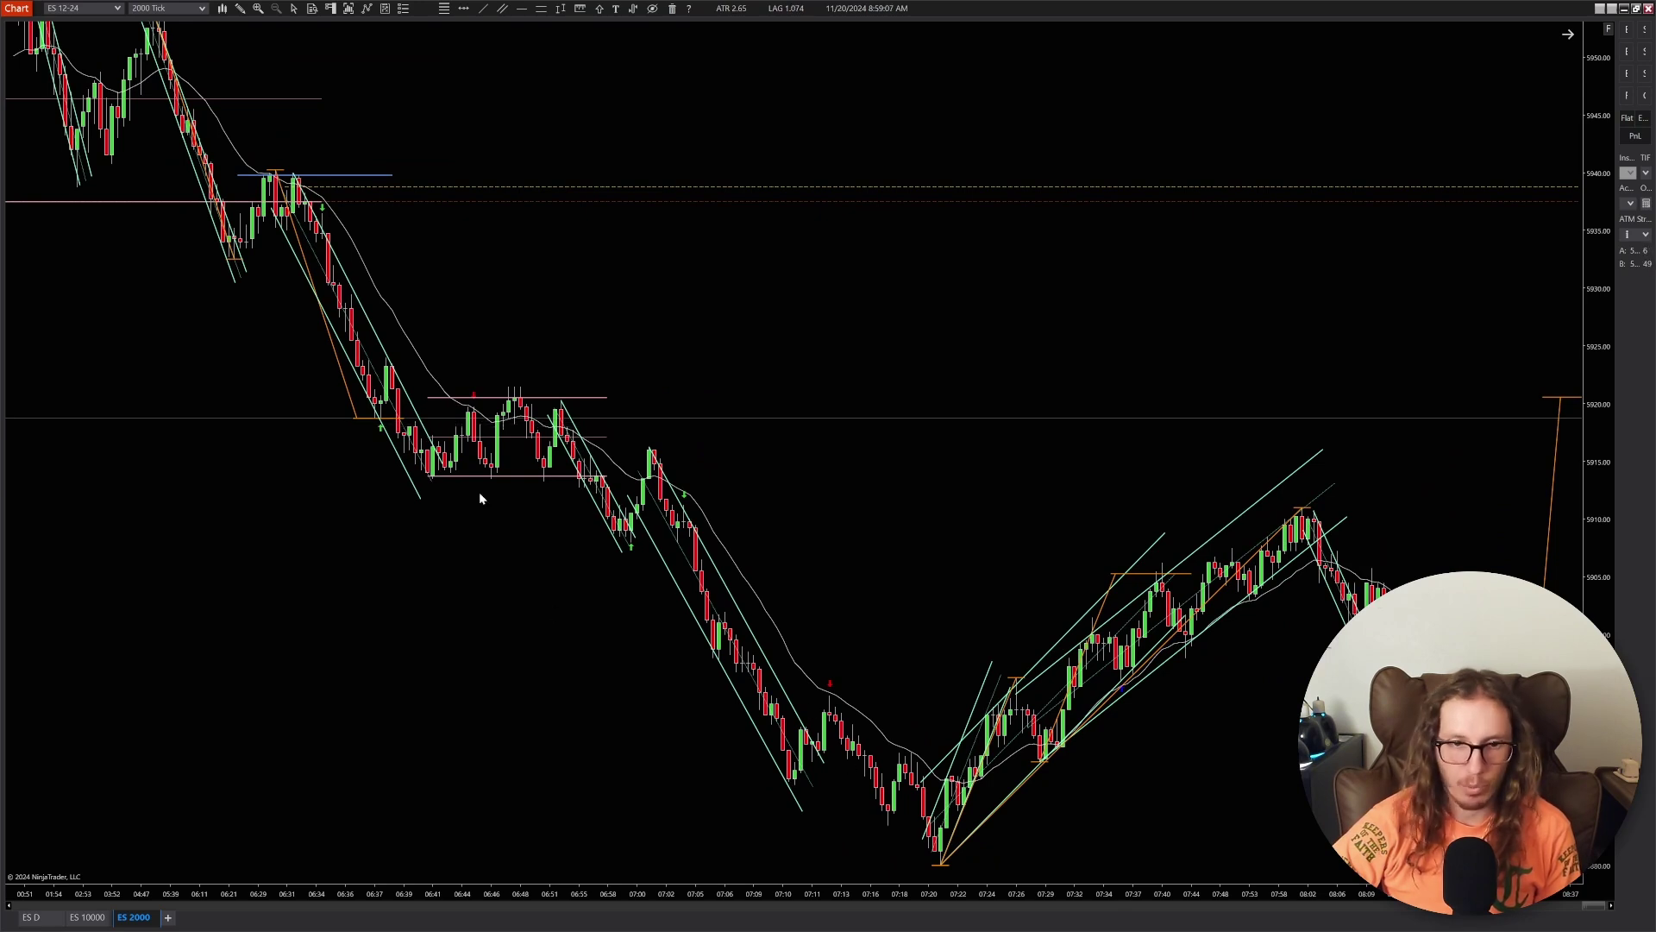
drag(671, 793, 540, 716)
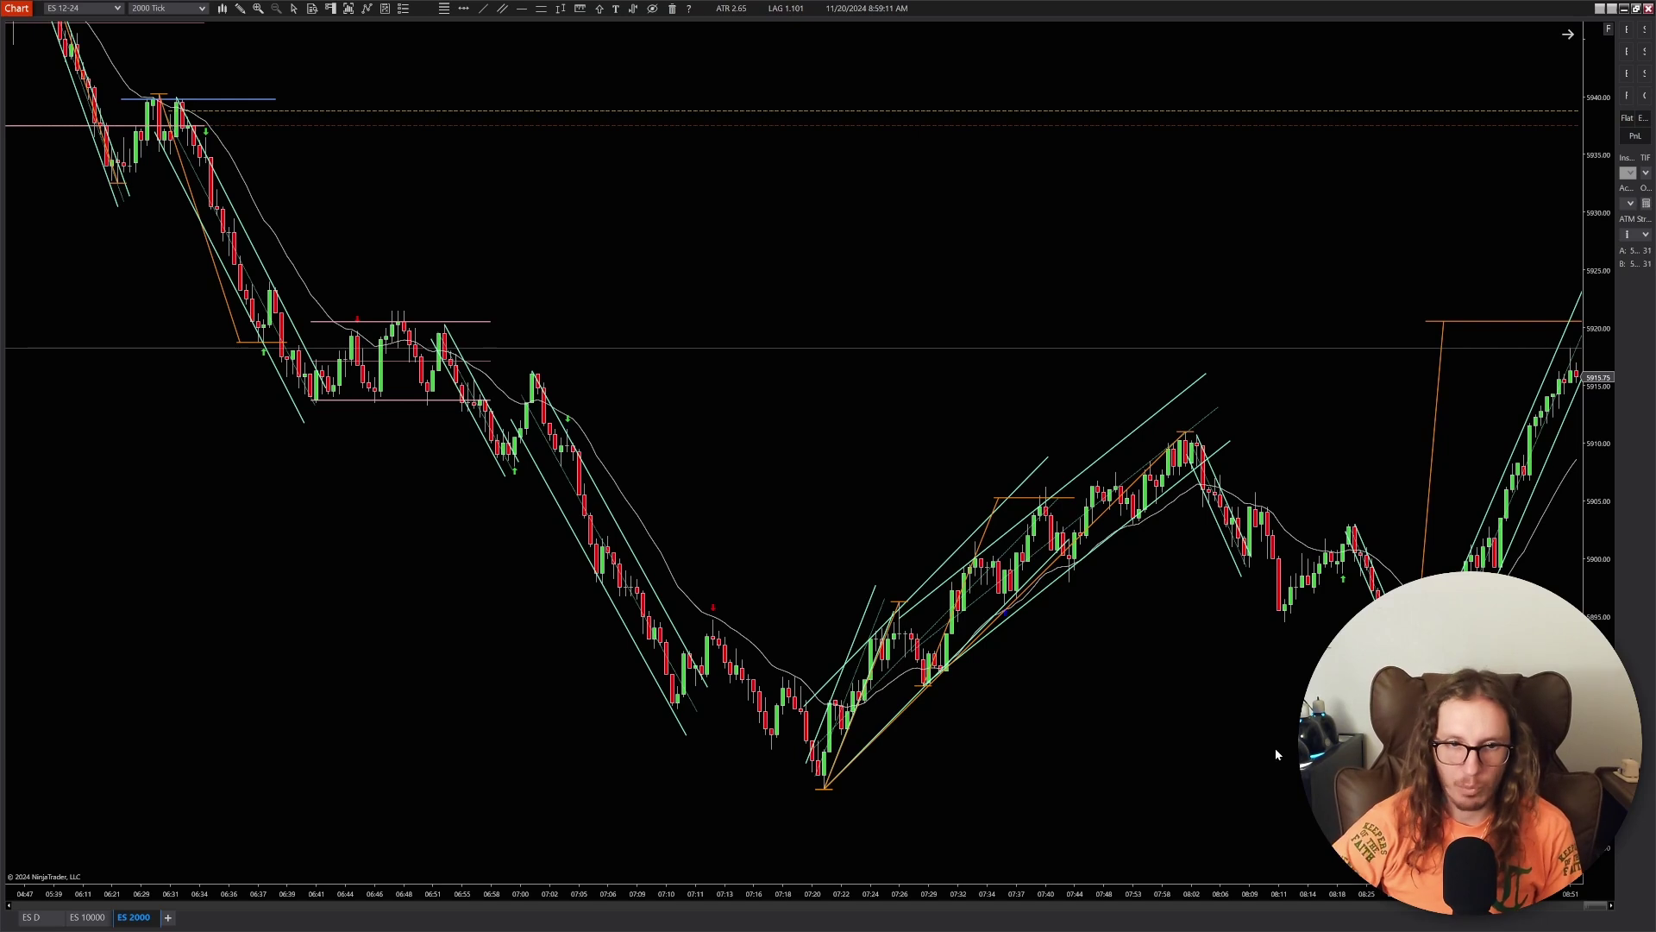
drag(1283, 747, 906, 751)
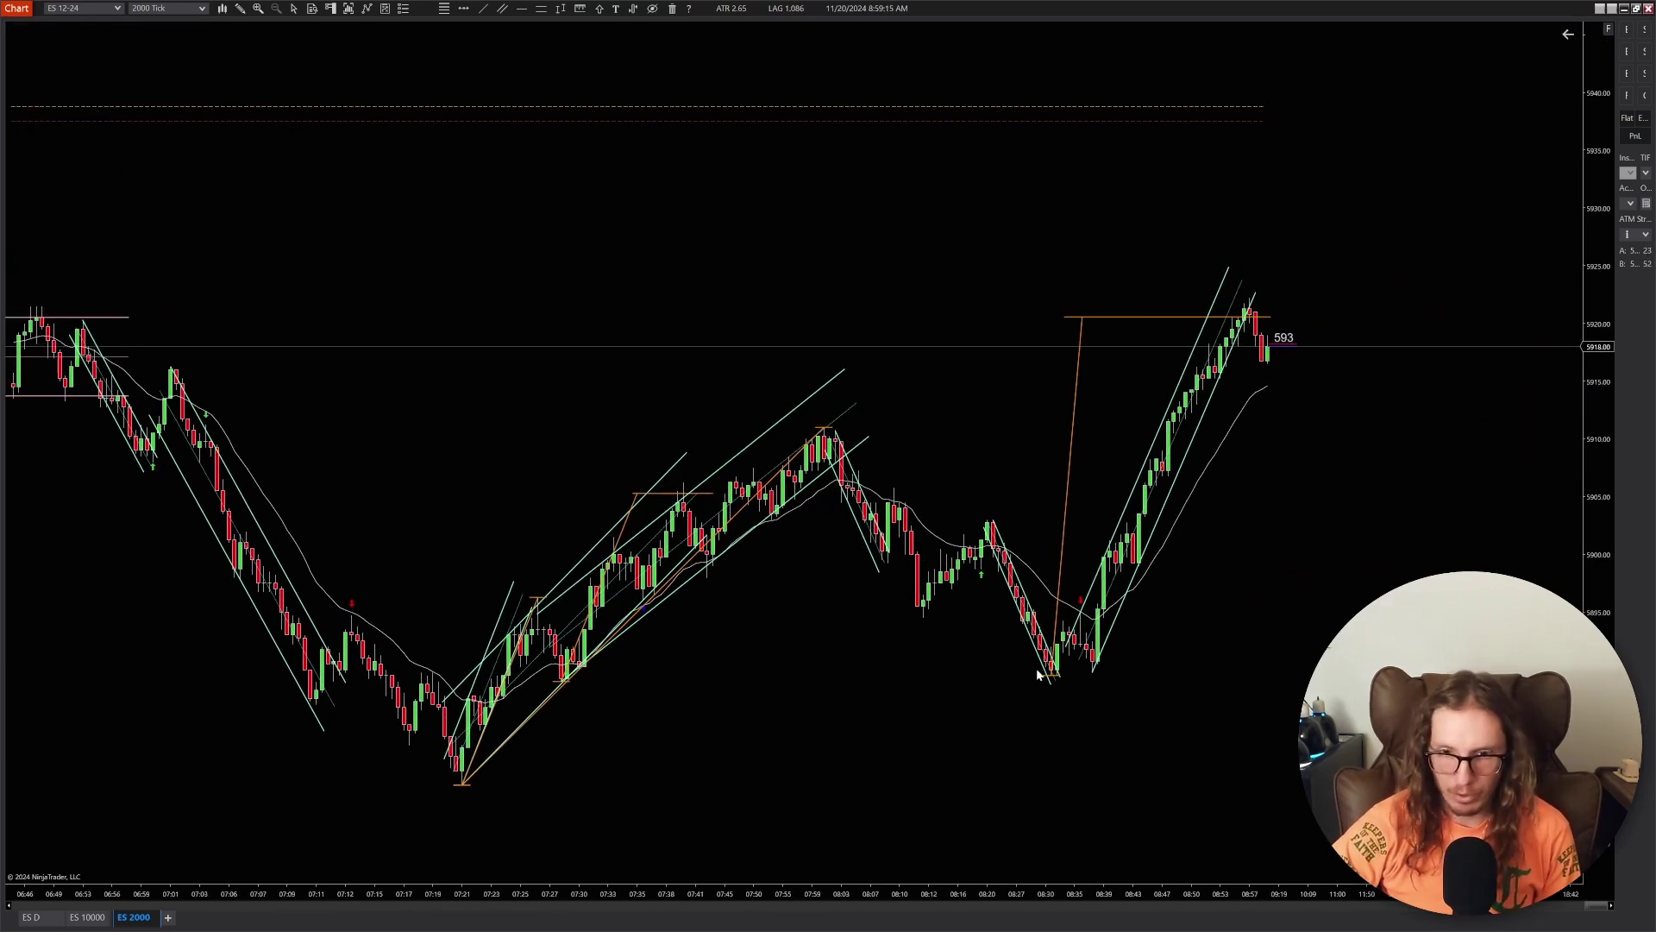
- Zoom in and stretch the price scale to show the pullback from the channel top
scroll(1254, 518, up, 3)
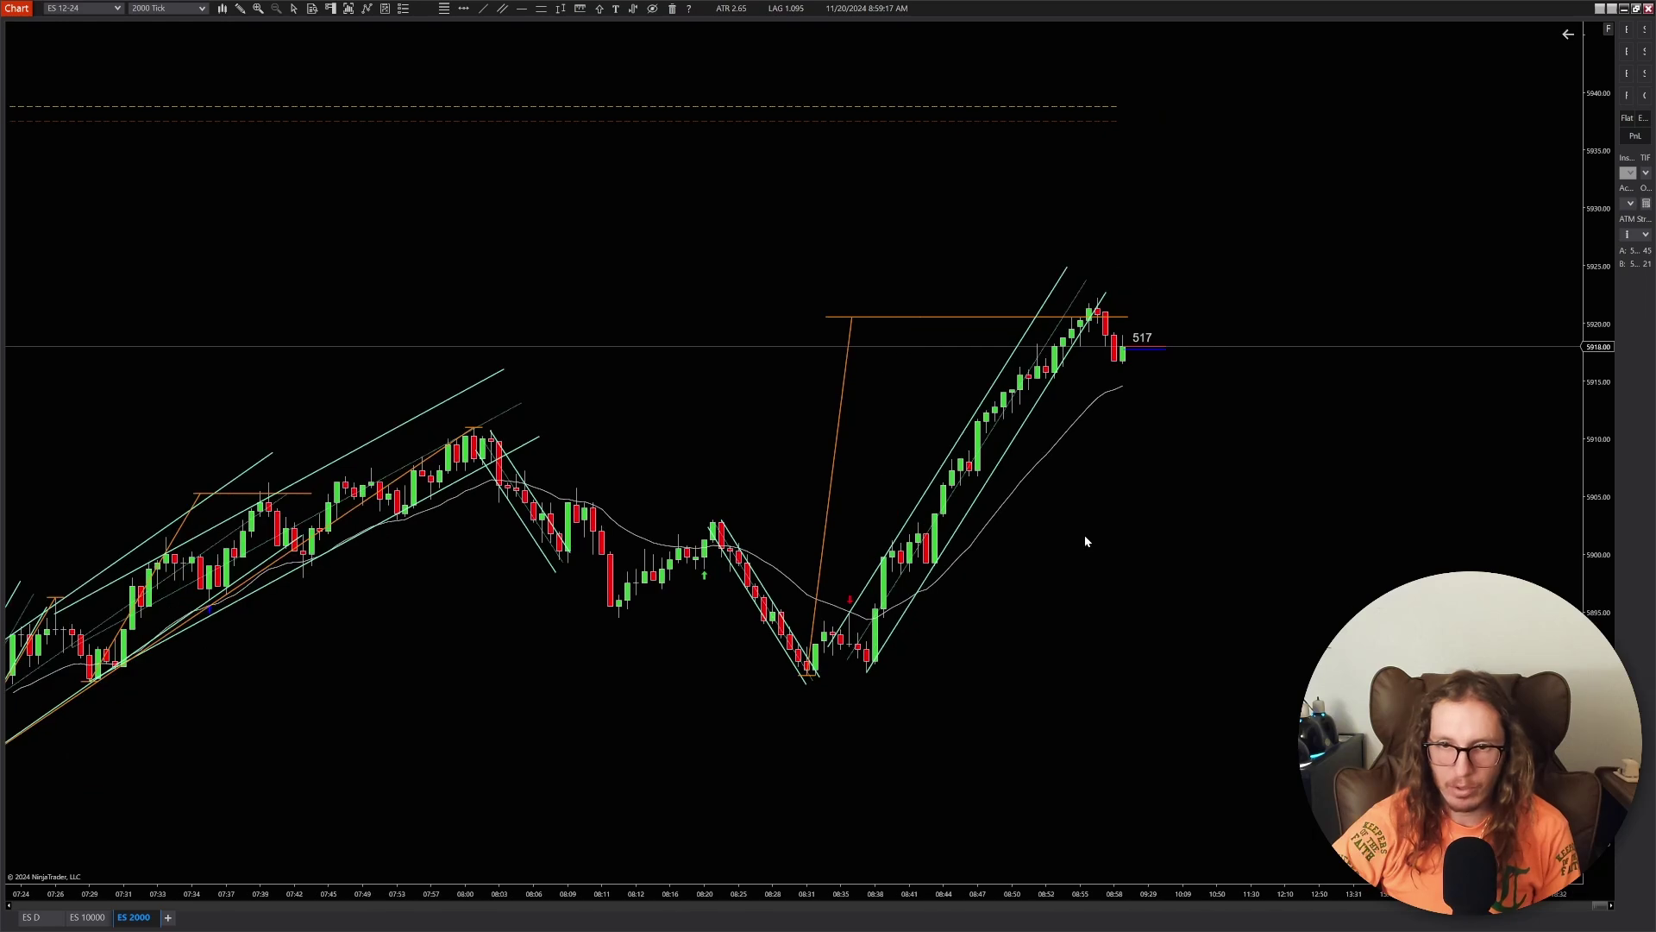
scroll(1131, 480, up, 3)
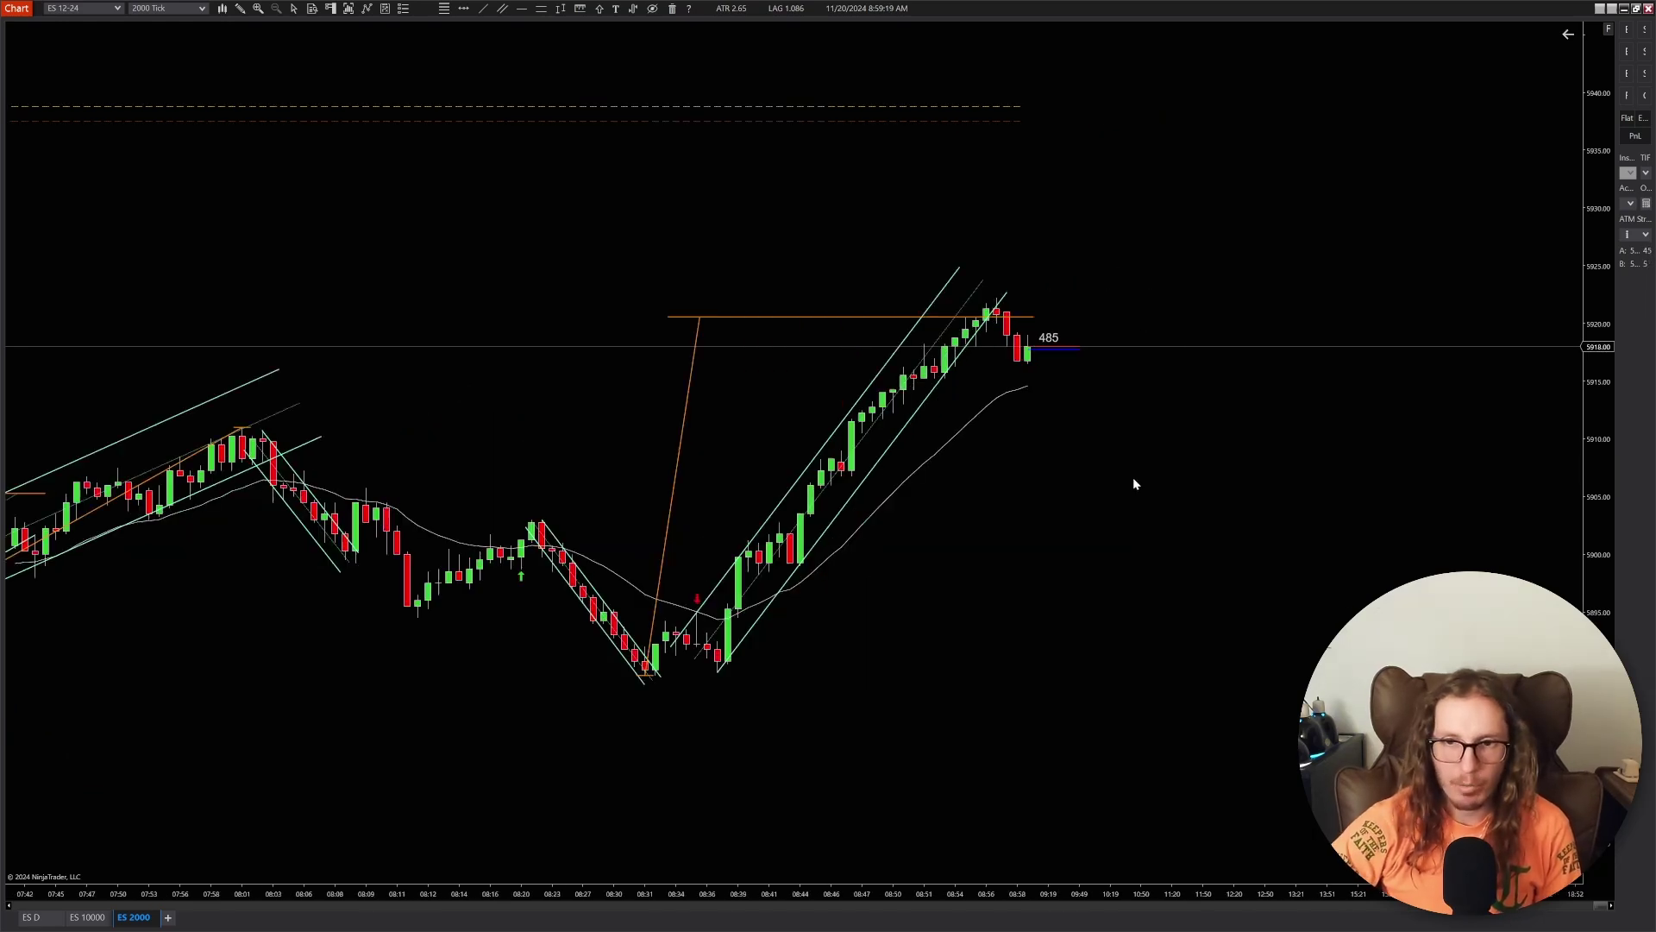
scroll(1202, 635, up, 4)
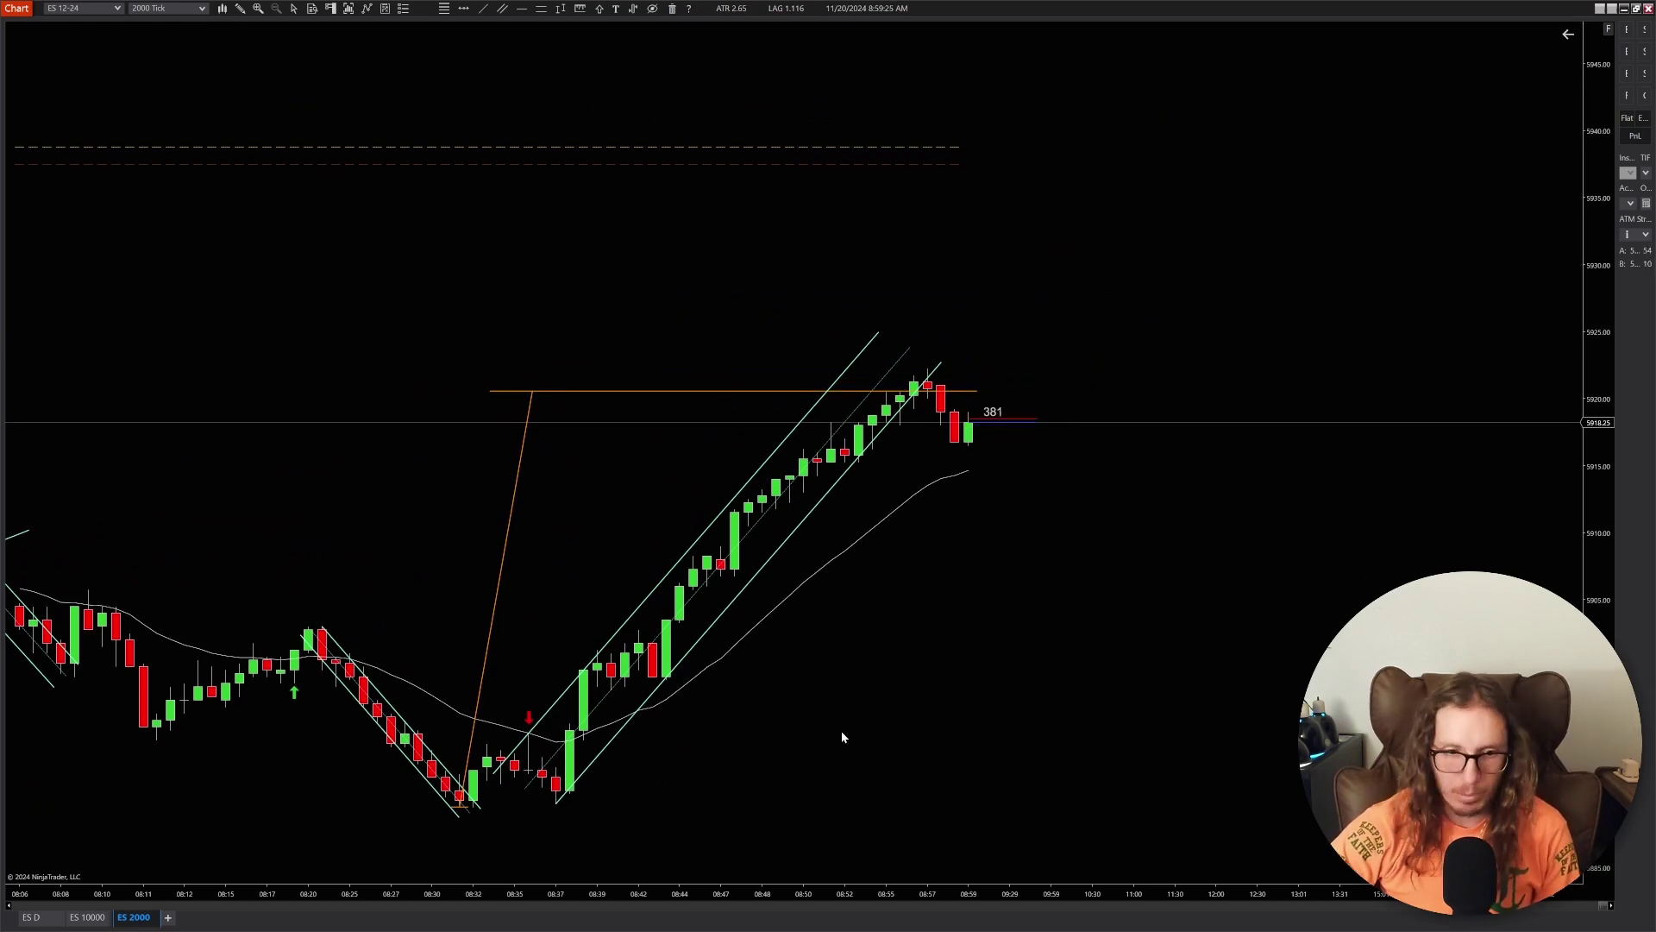
scroll(958, 722, down, 1)
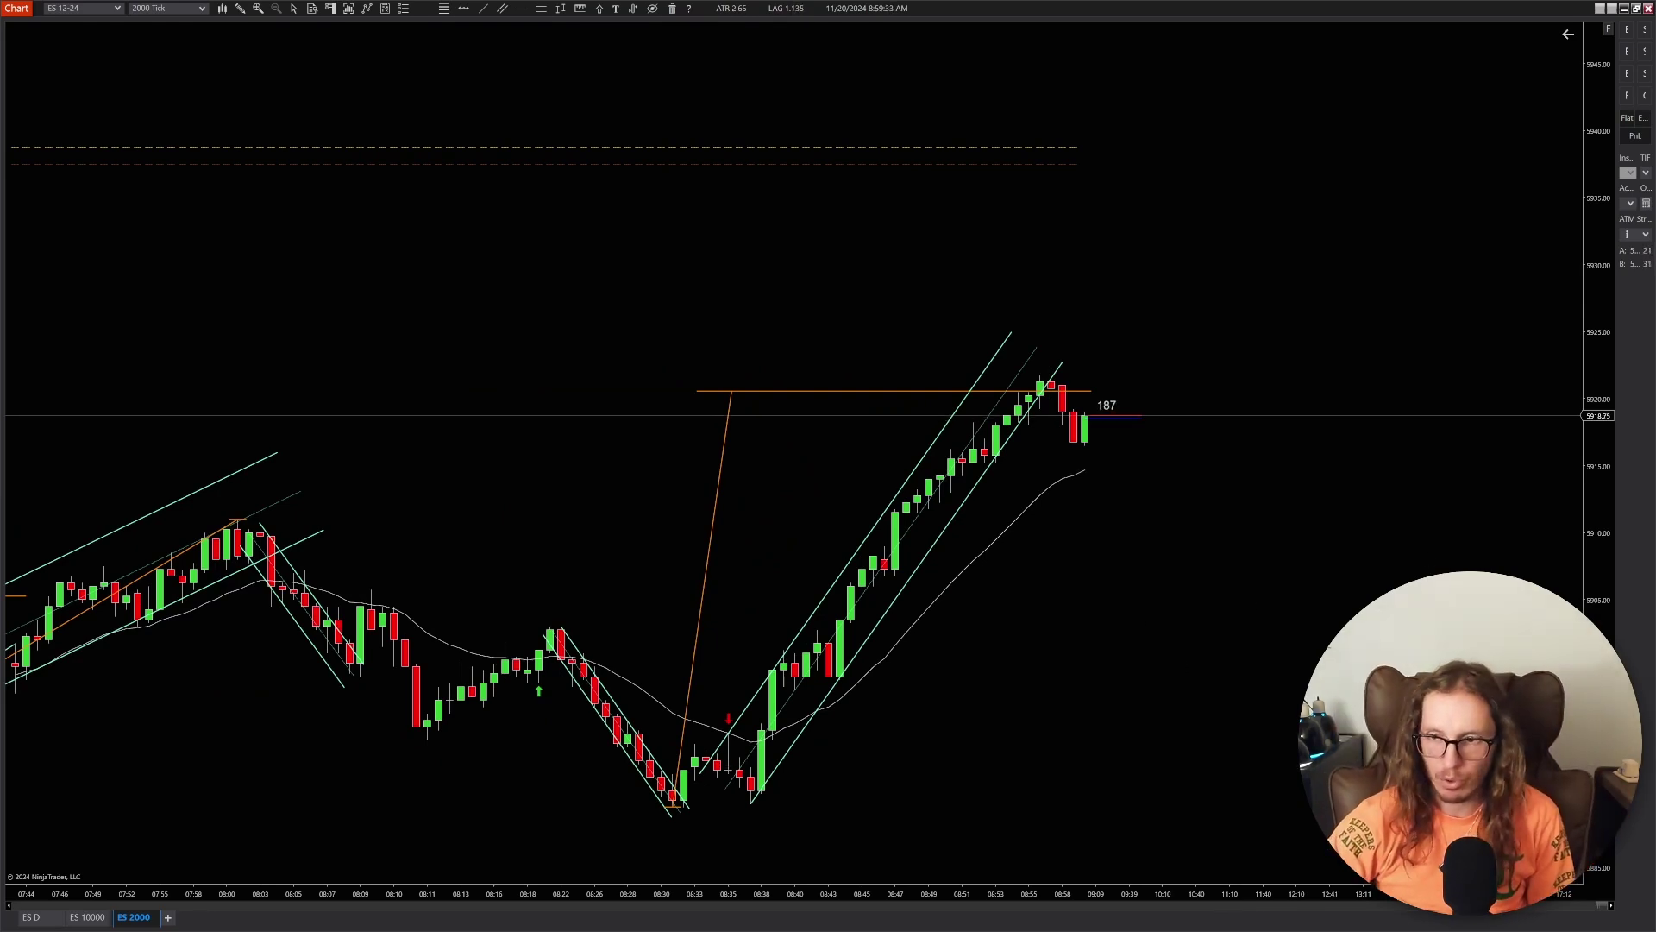
drag(1602, 595, 1601, 515)
scroll(1172, 643, up, 2)
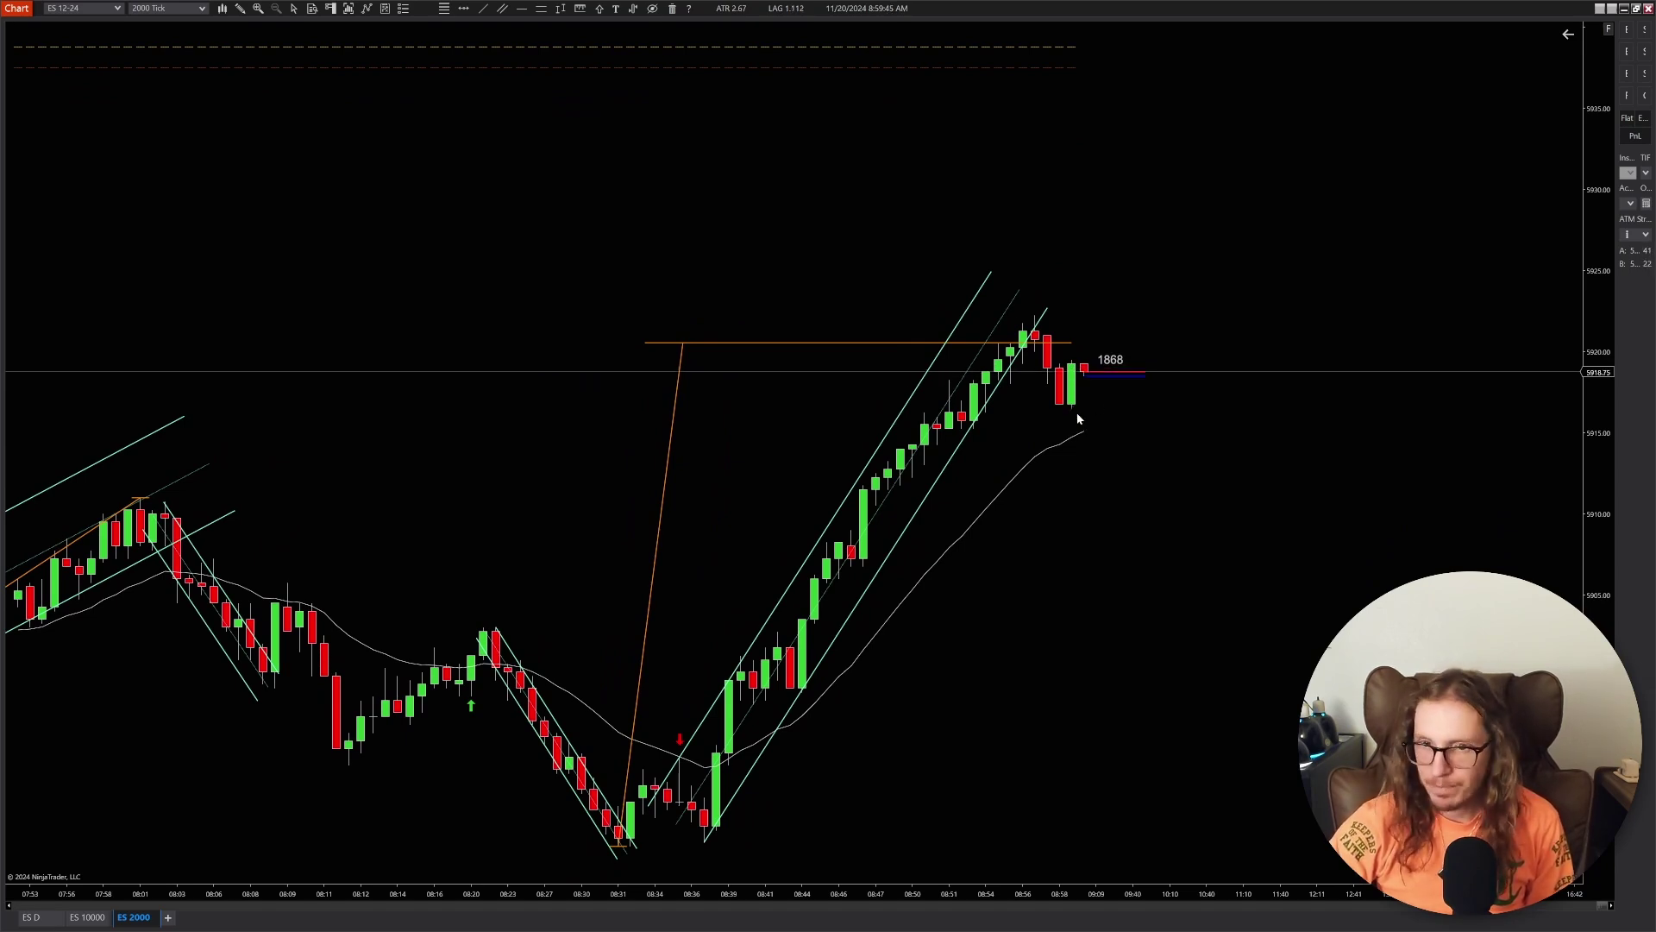
scroll(1075, 415, up, 2)
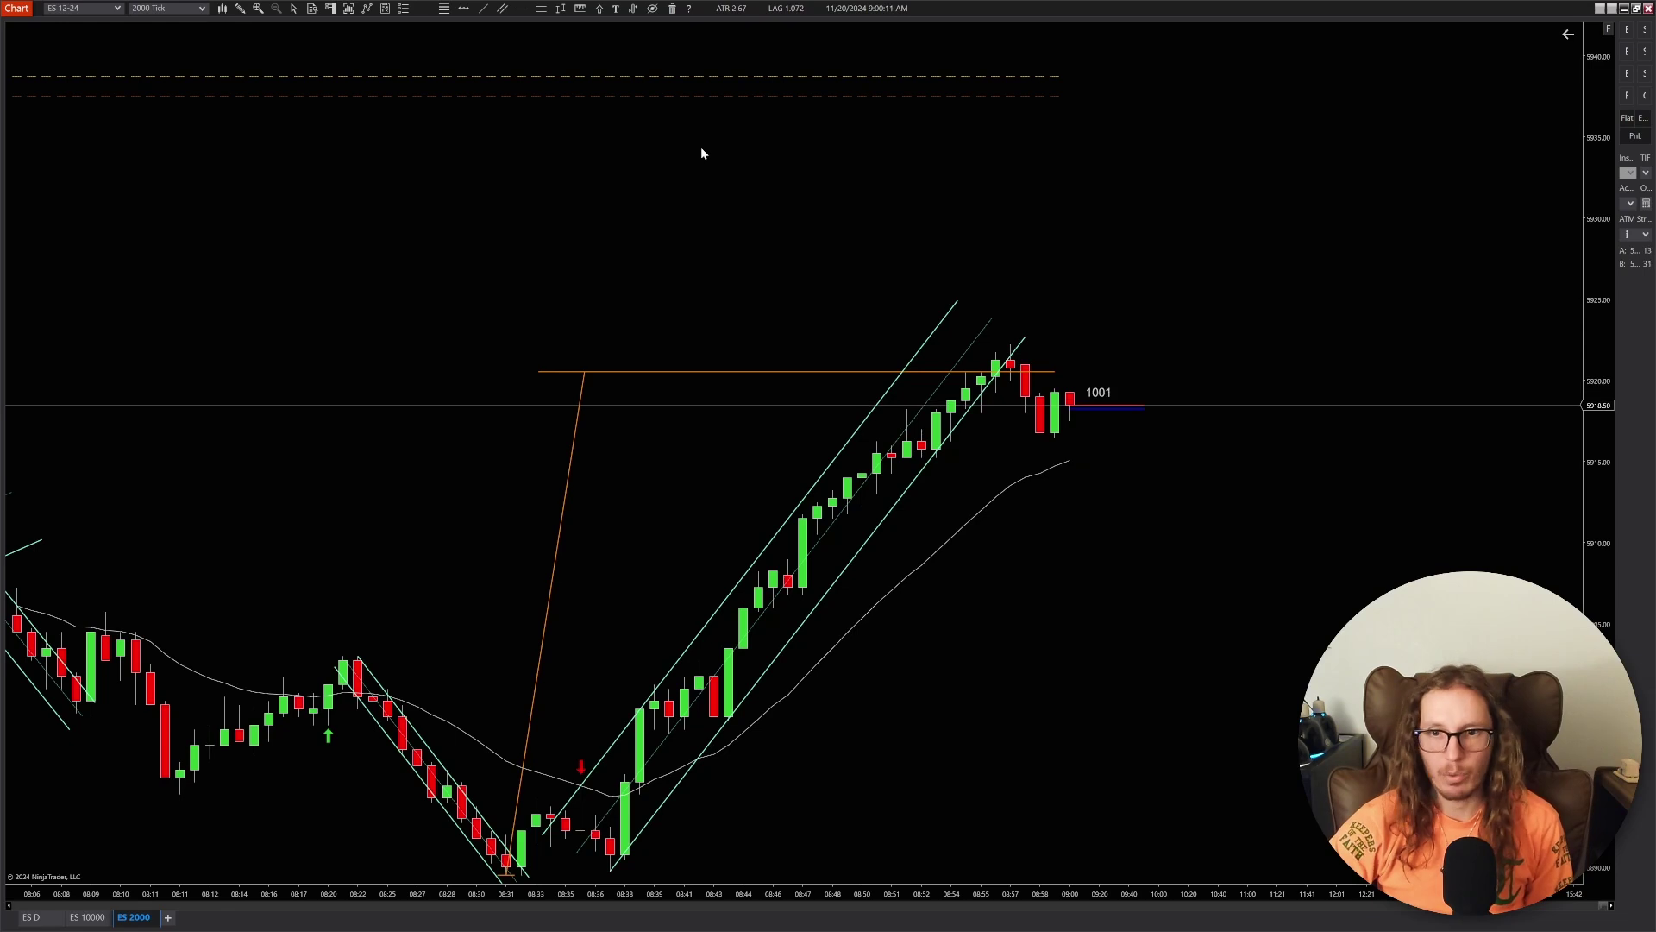
scroll(1142, 270, down, 2)
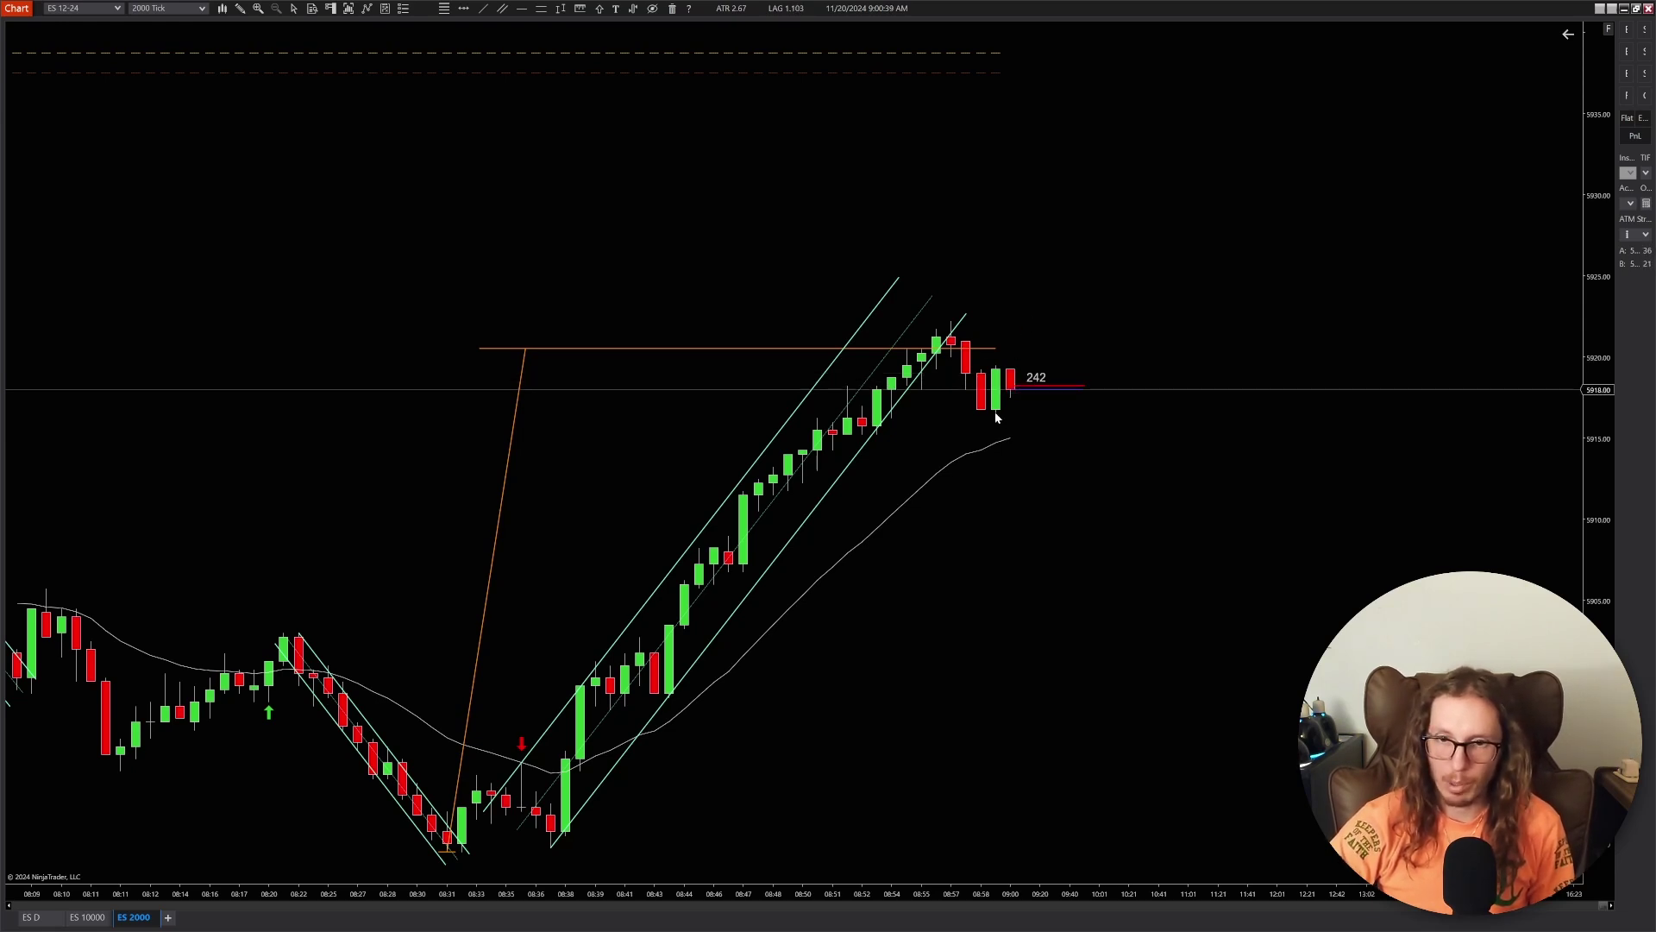
scroll(1157, 453, up, 3)
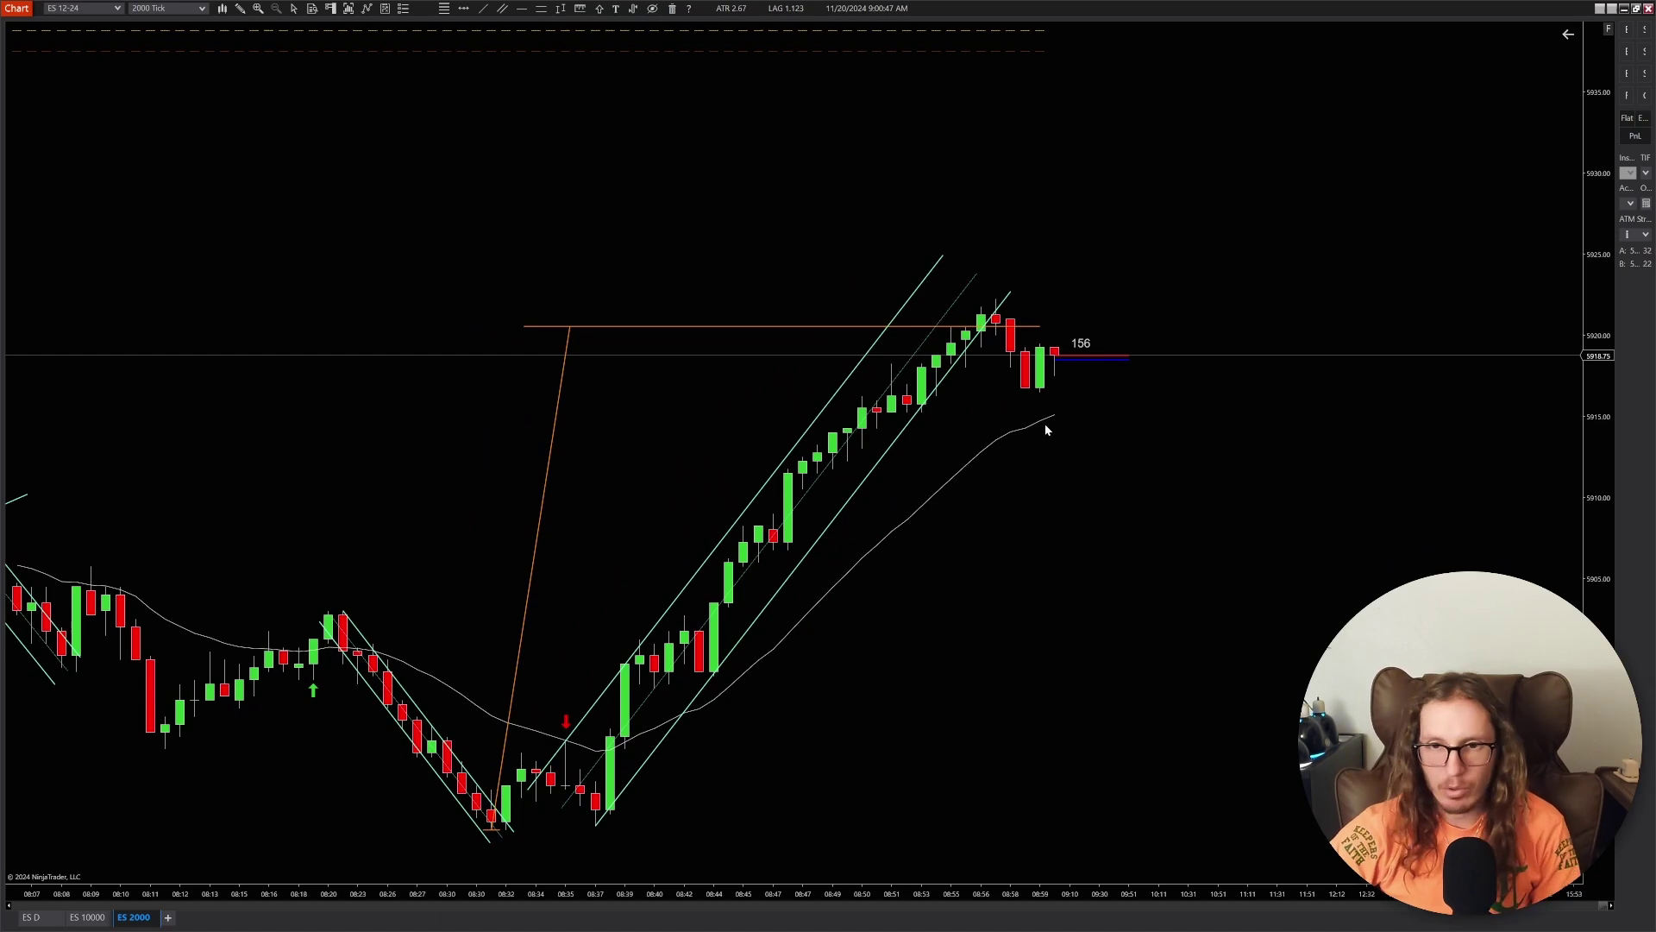
middle_click(1054, 356)
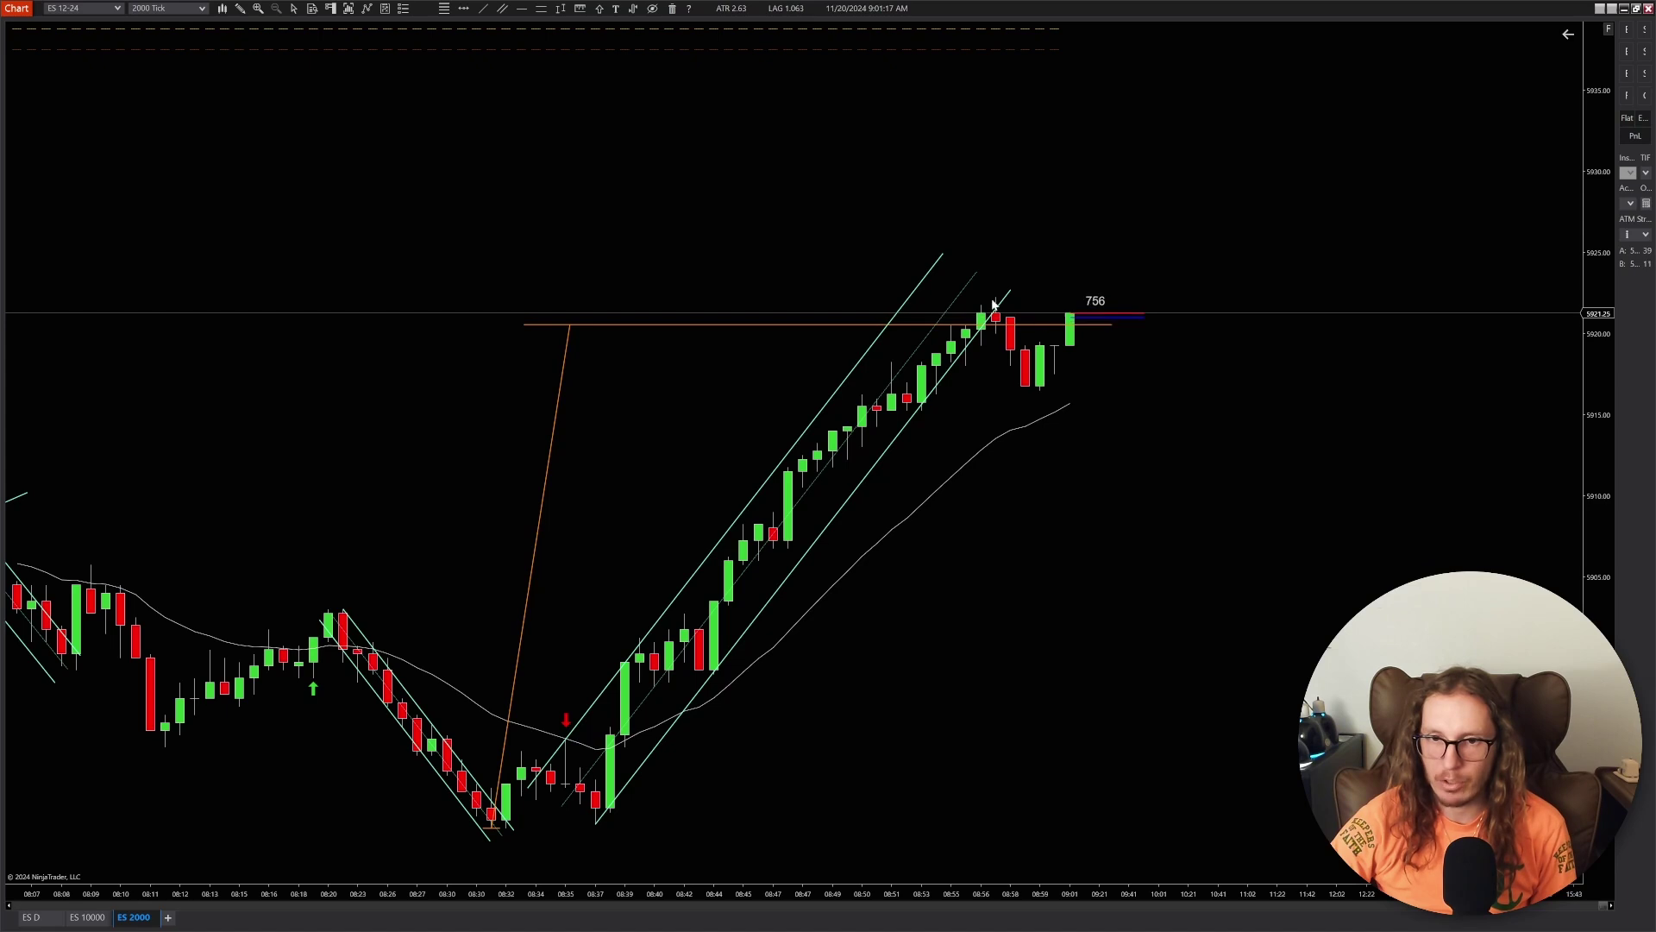
scroll(1125, 411, down, 1)
scroll(1142, 480, up, 3)
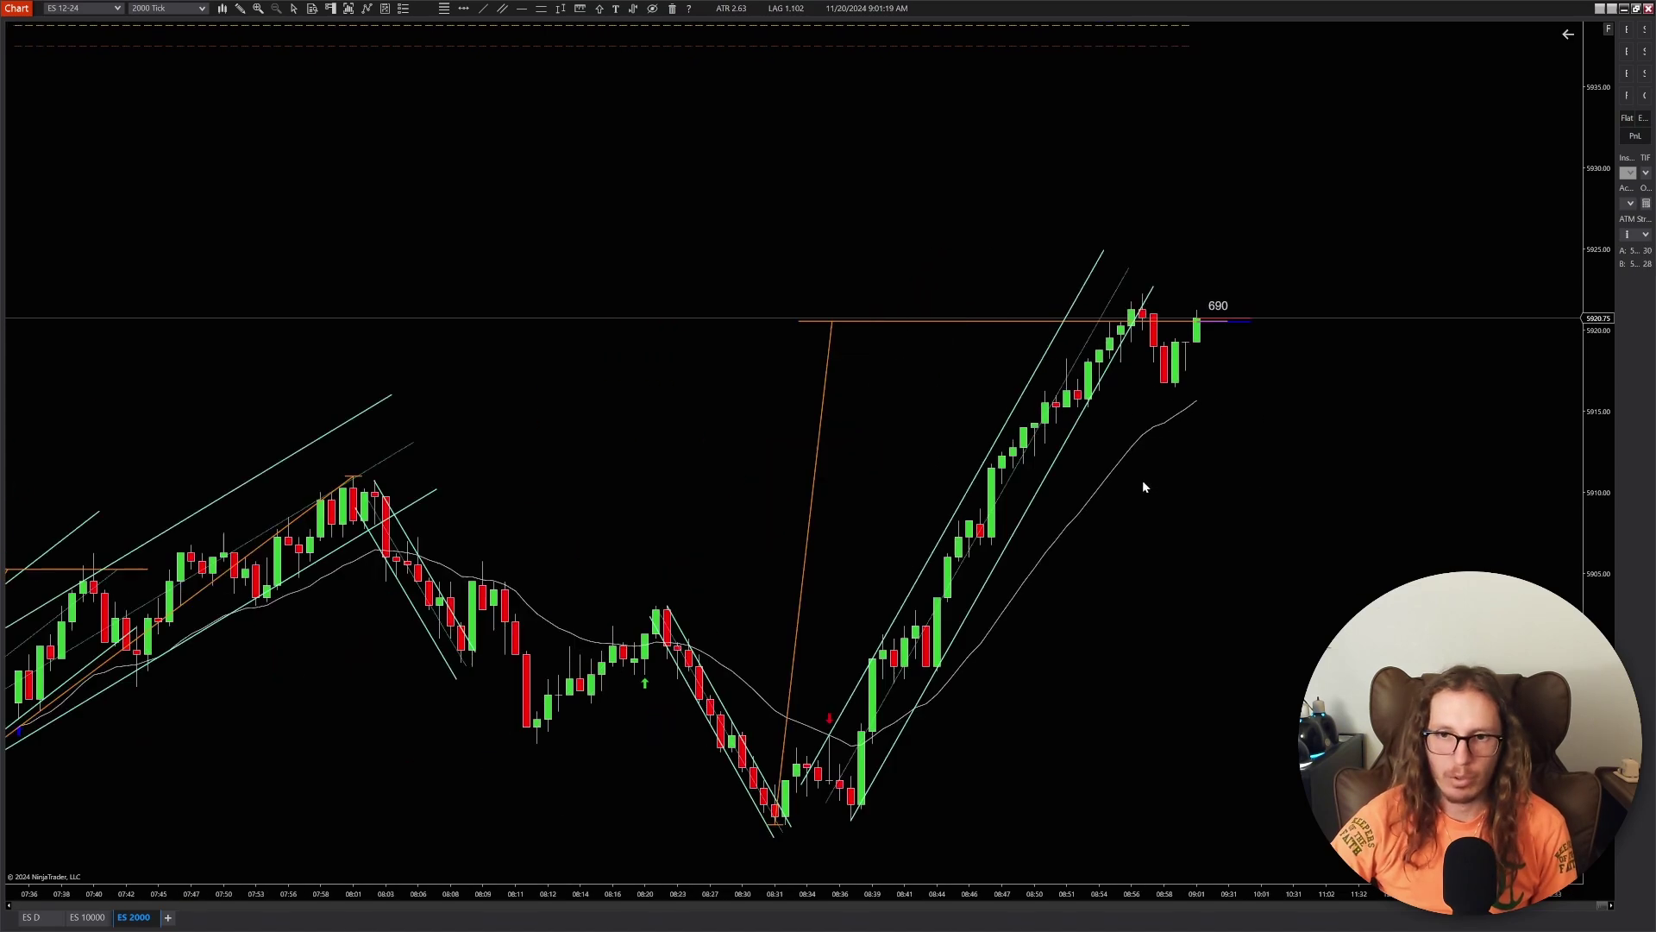
scroll(1085, 383, down, 2)
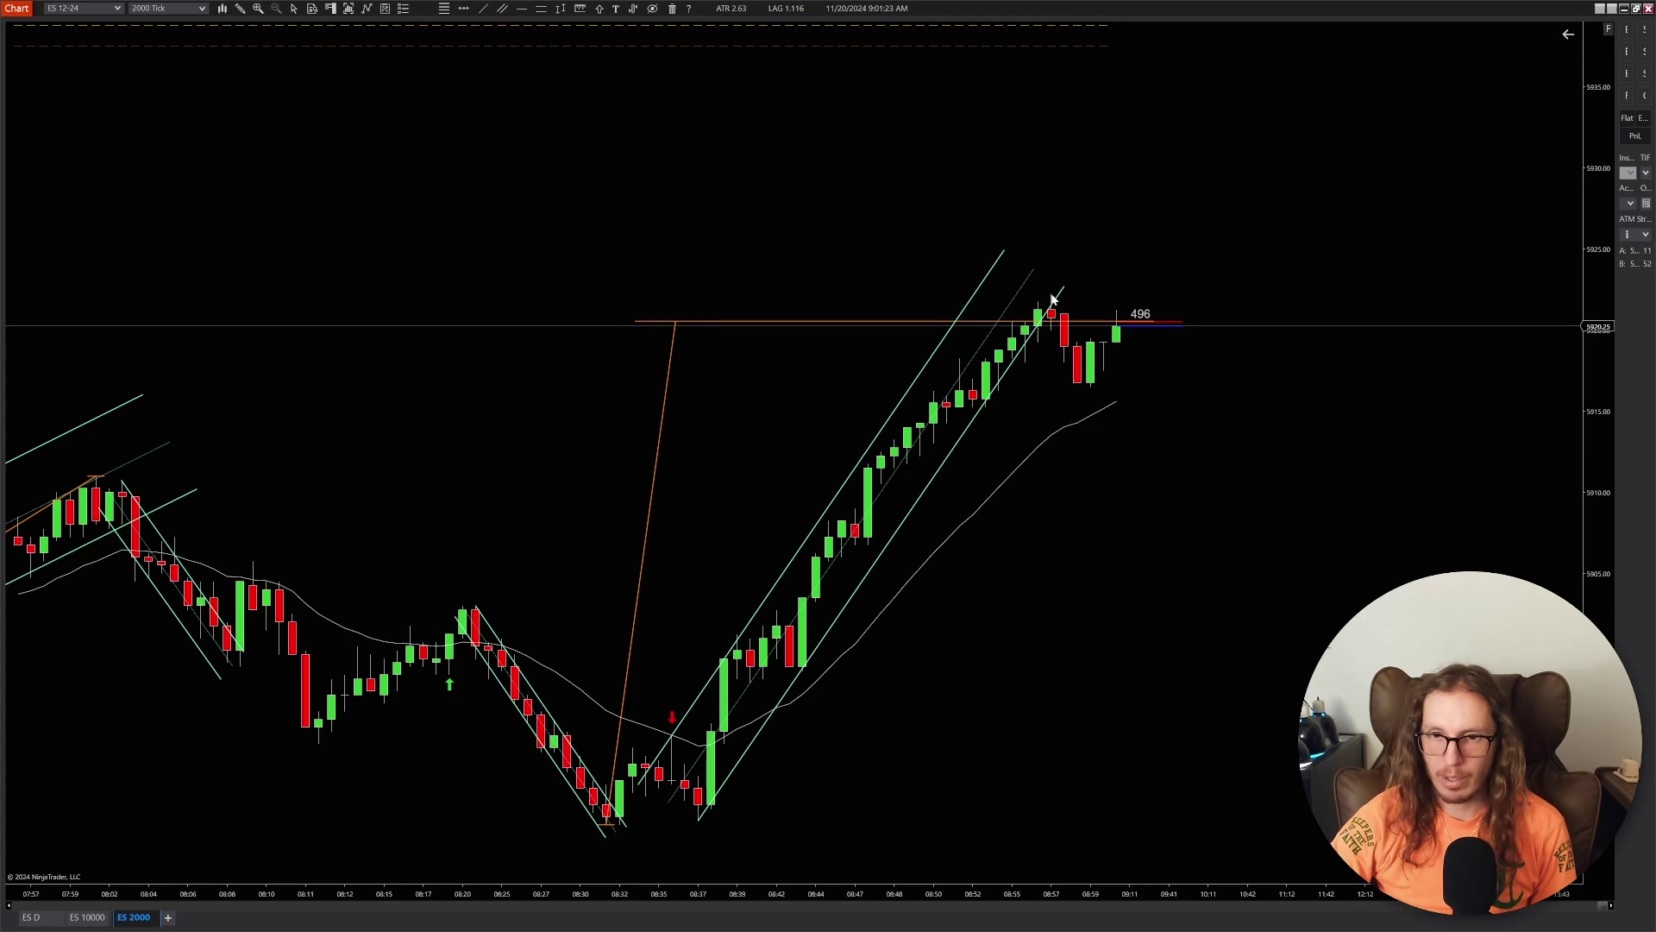
scroll(1199, 289, down, 2)
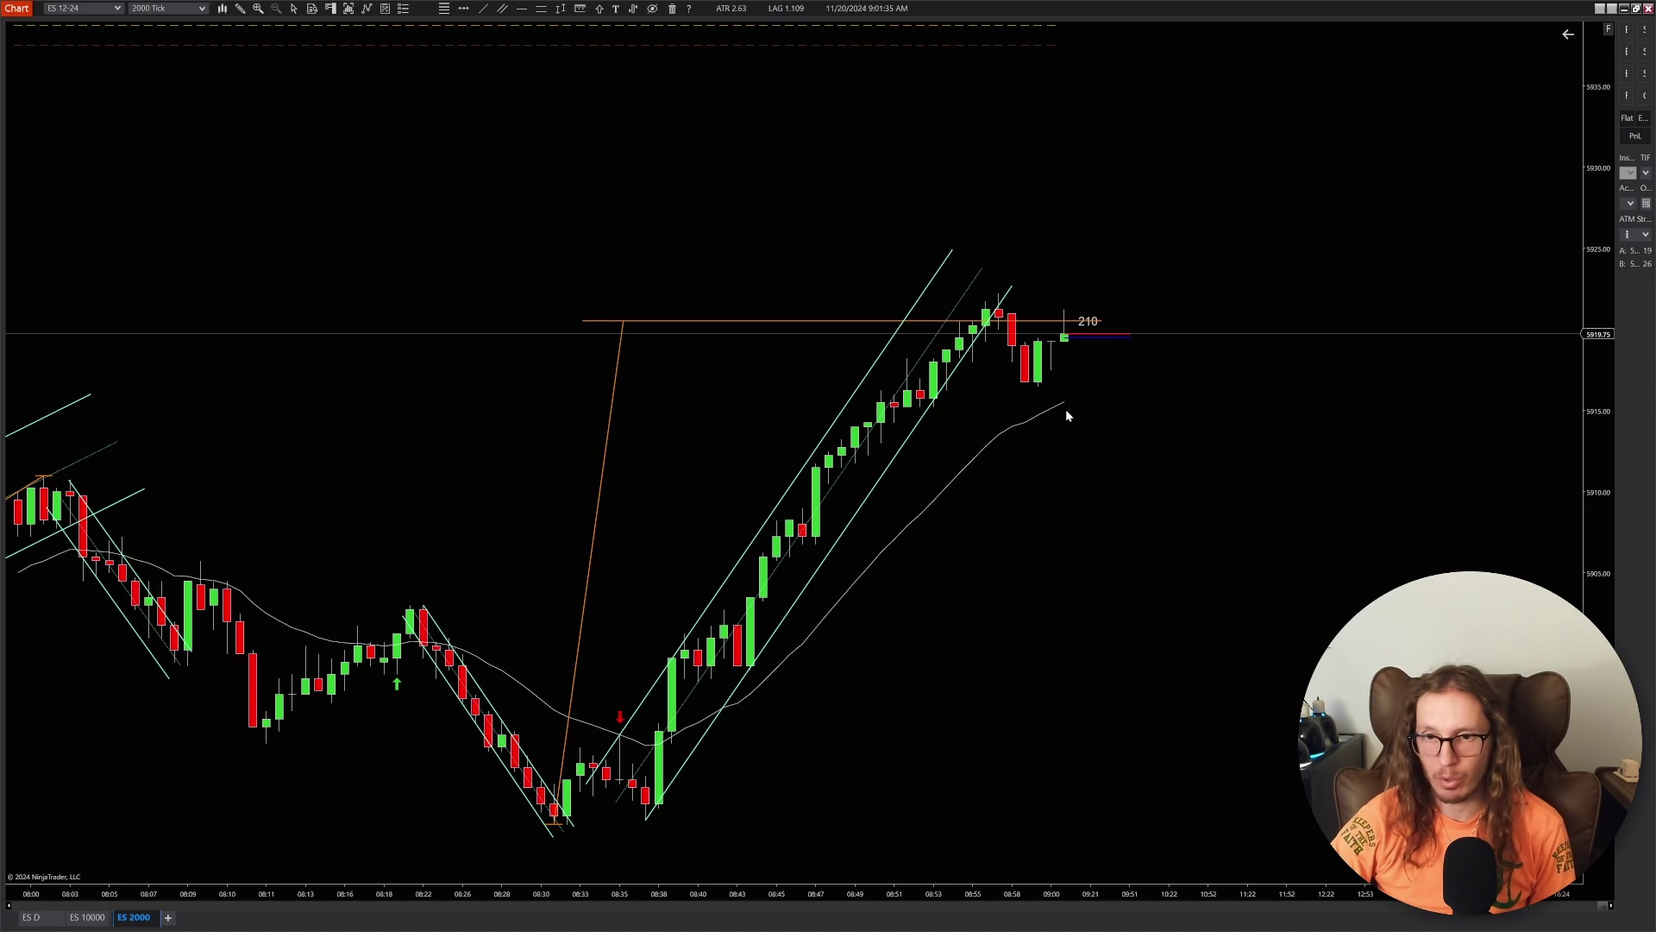
scroll(1121, 405, down, 3)
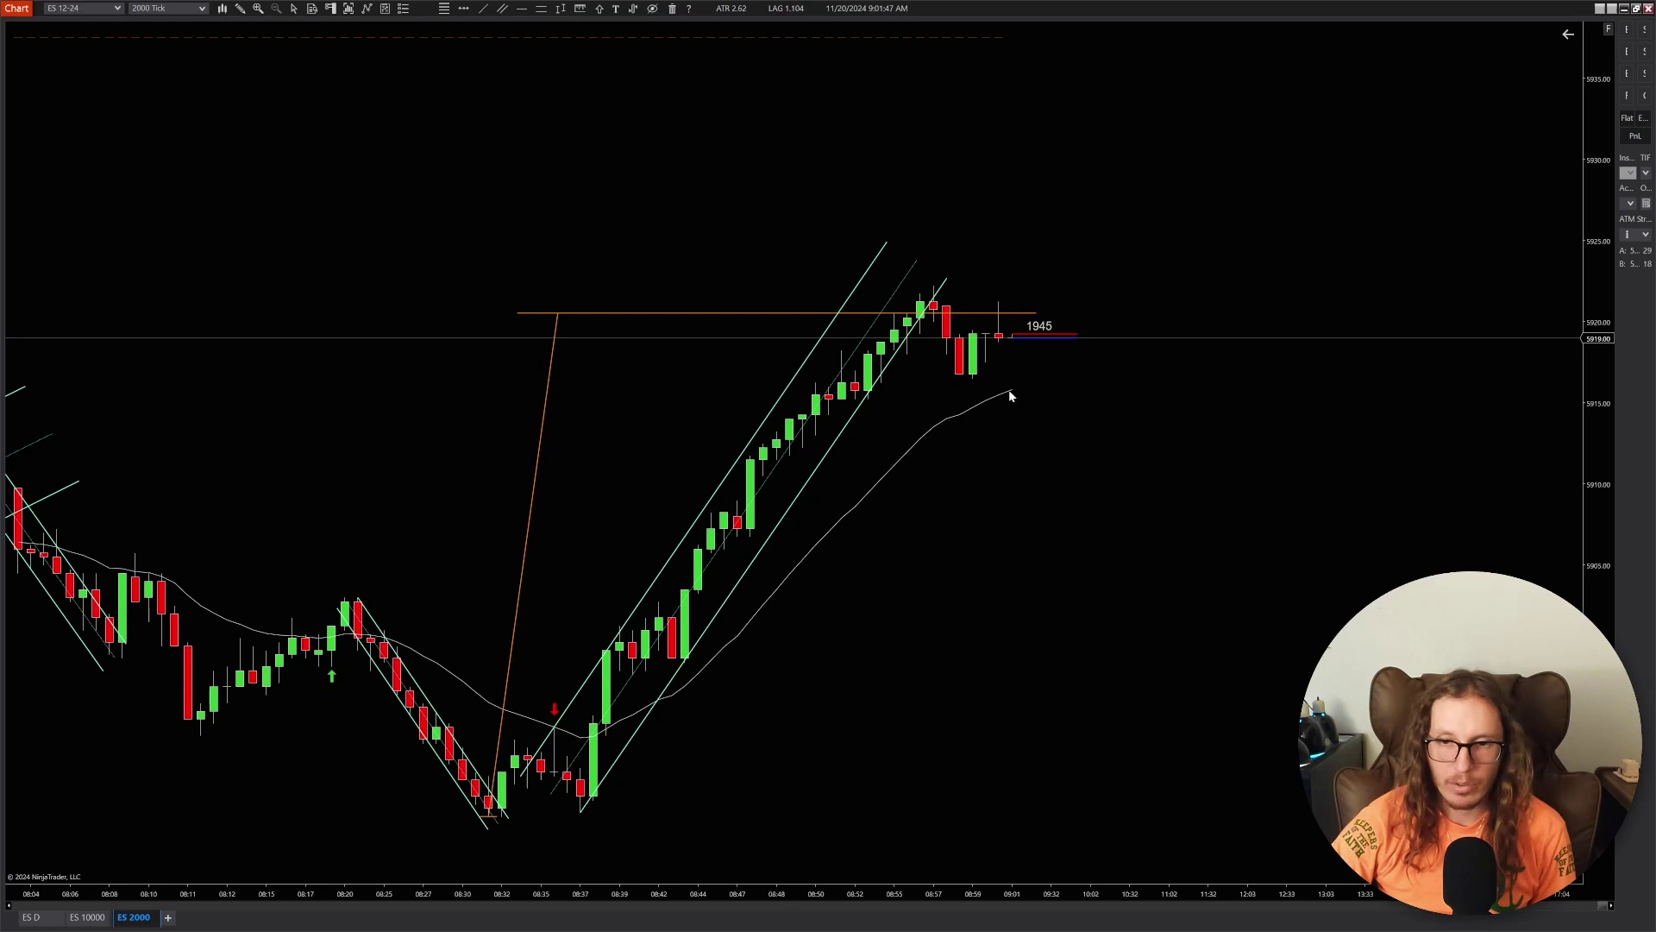
click(580, 9)
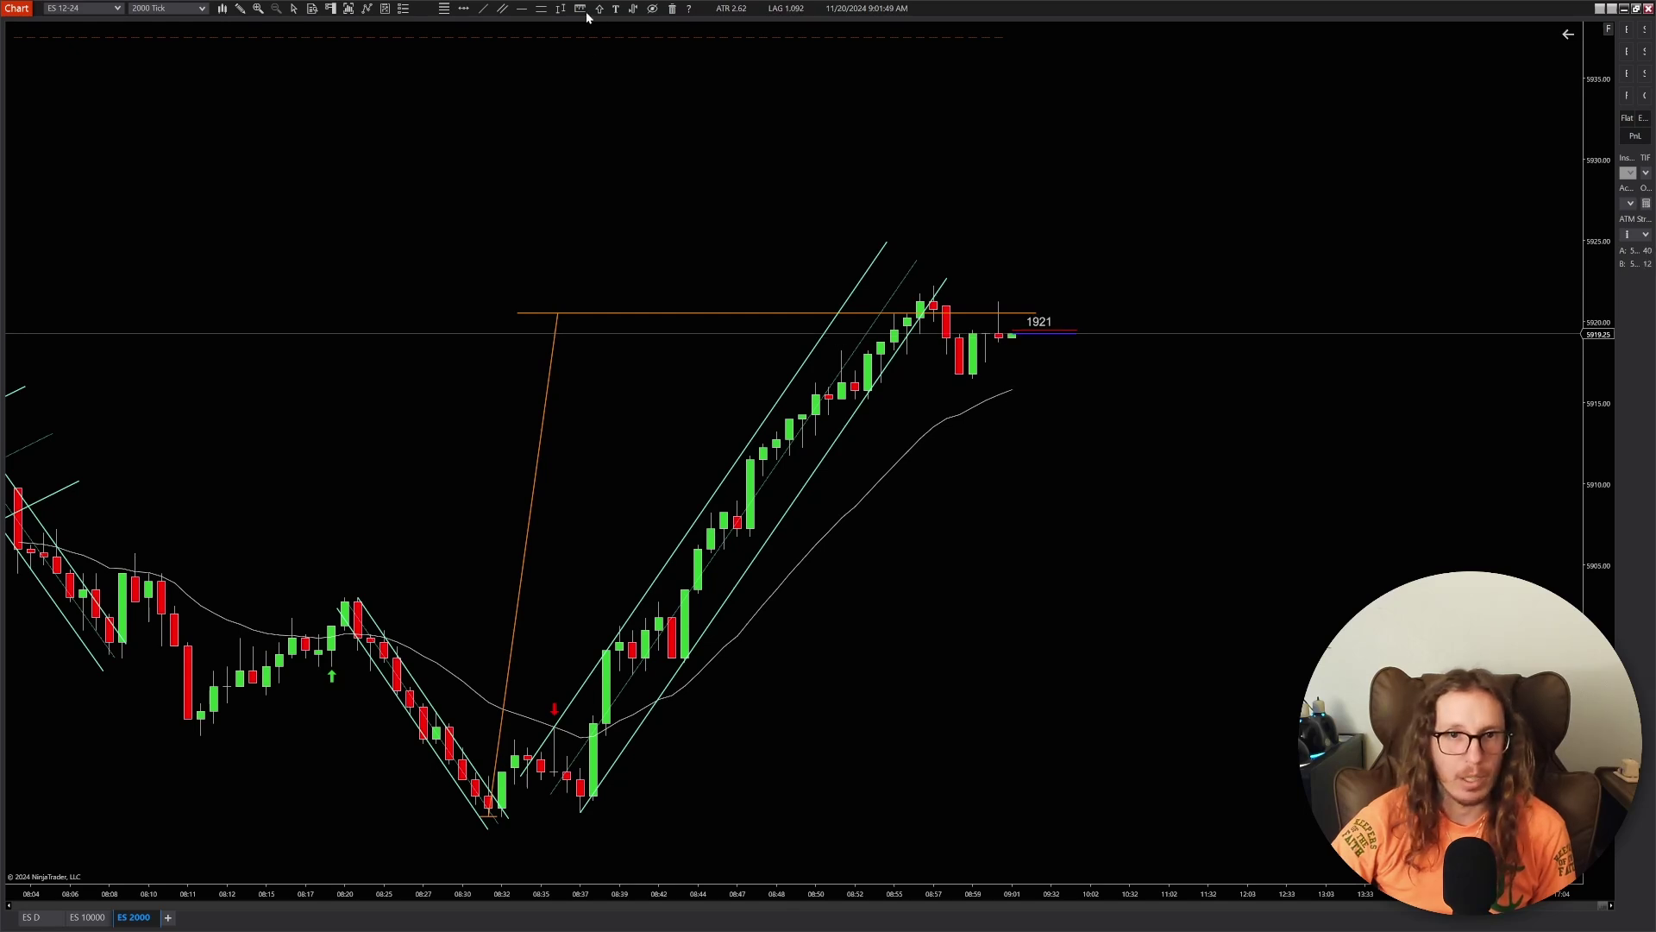
click(1001, 342)
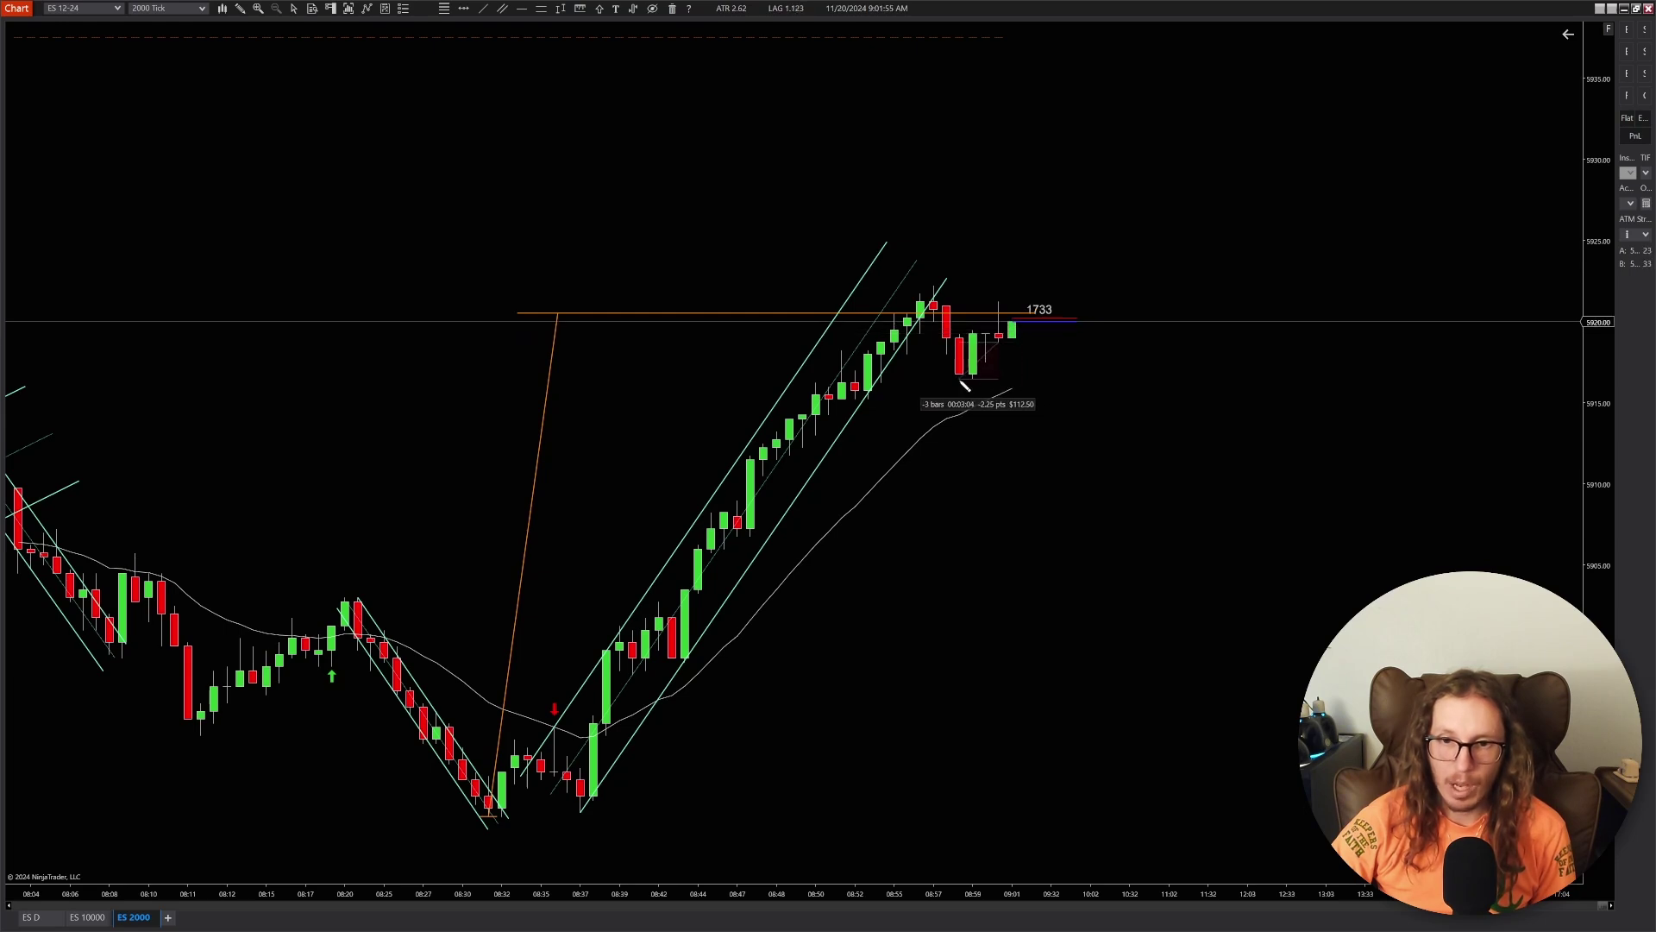
click(1058, 392)
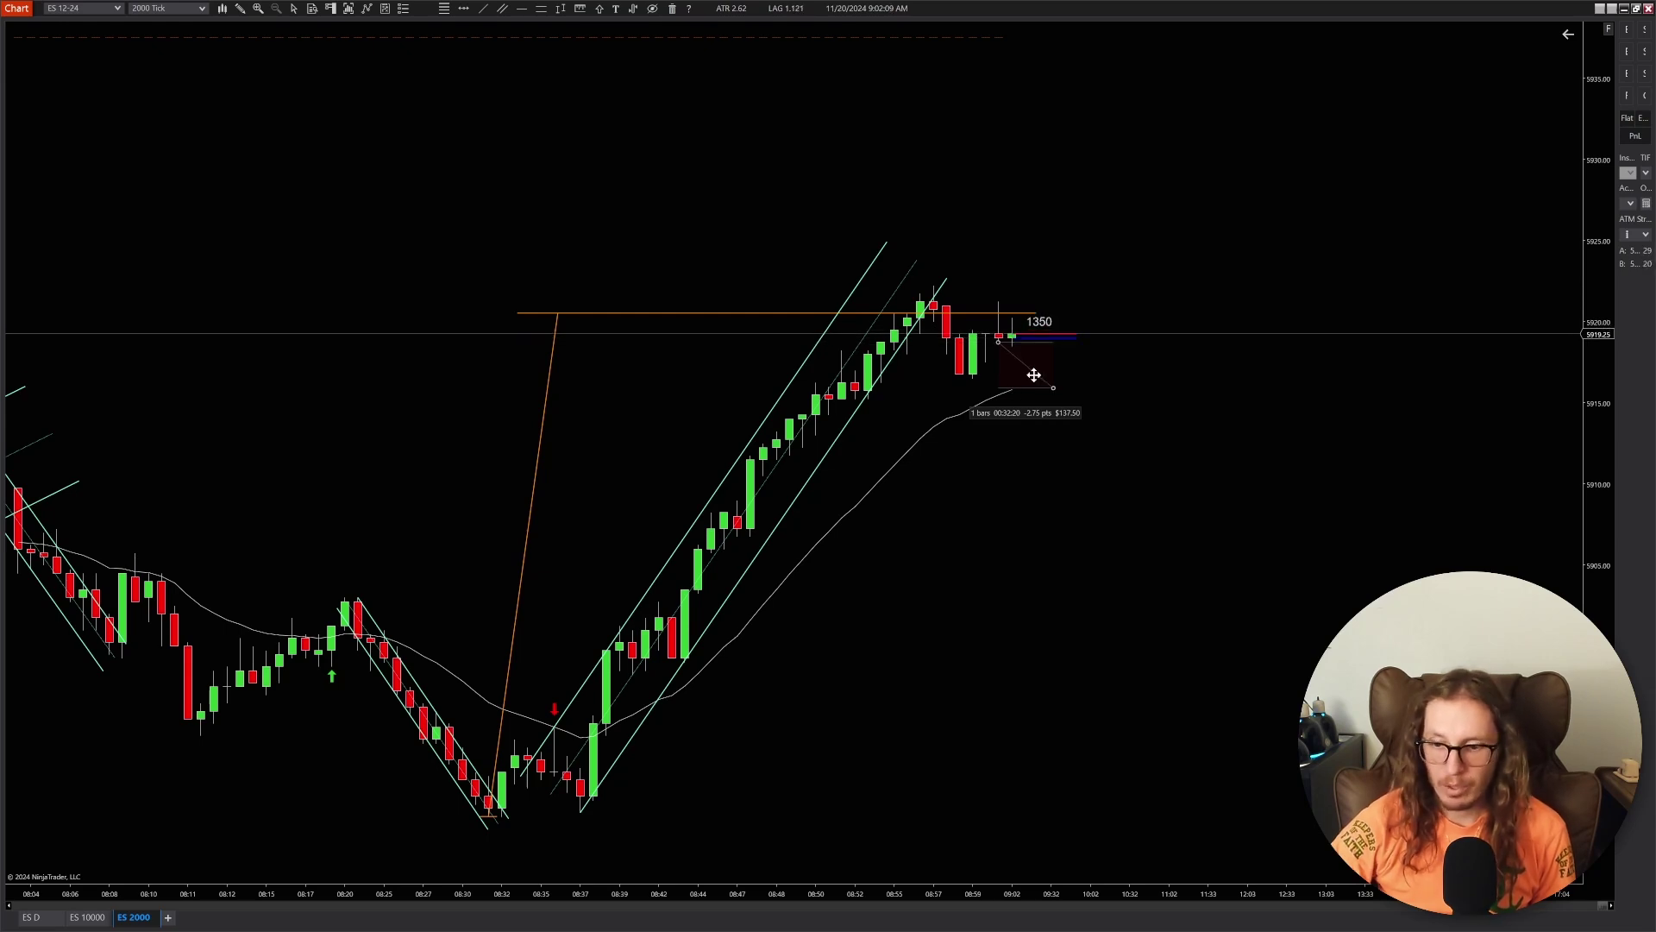
key(Delete)
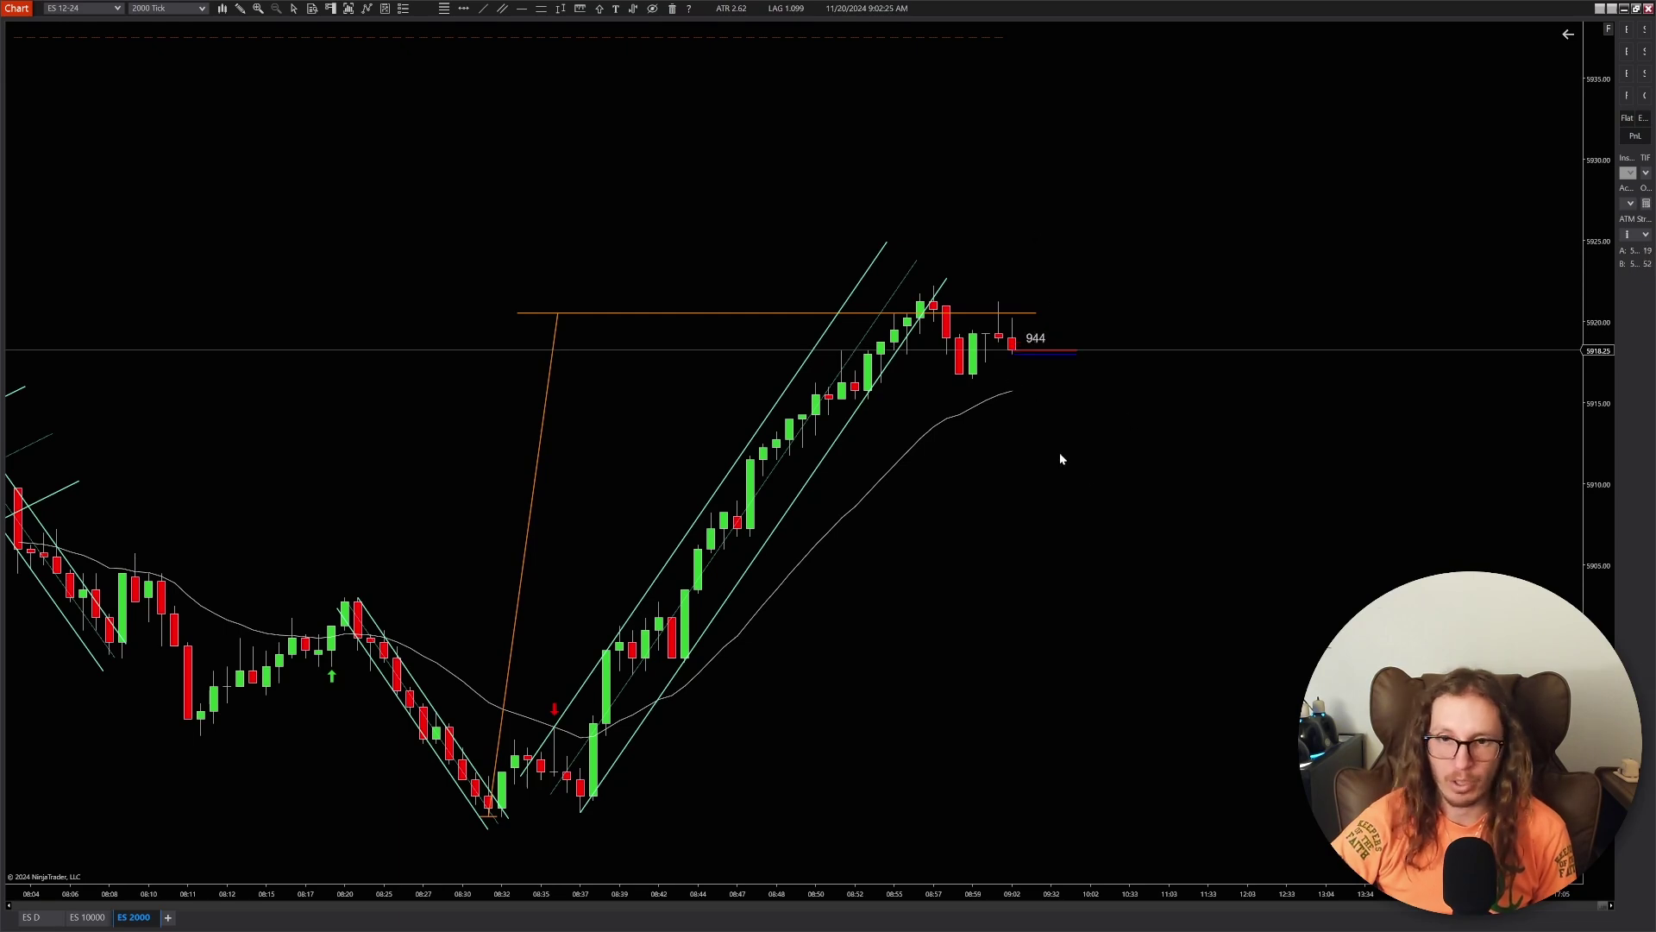
drag(1028, 416, 975, 408)
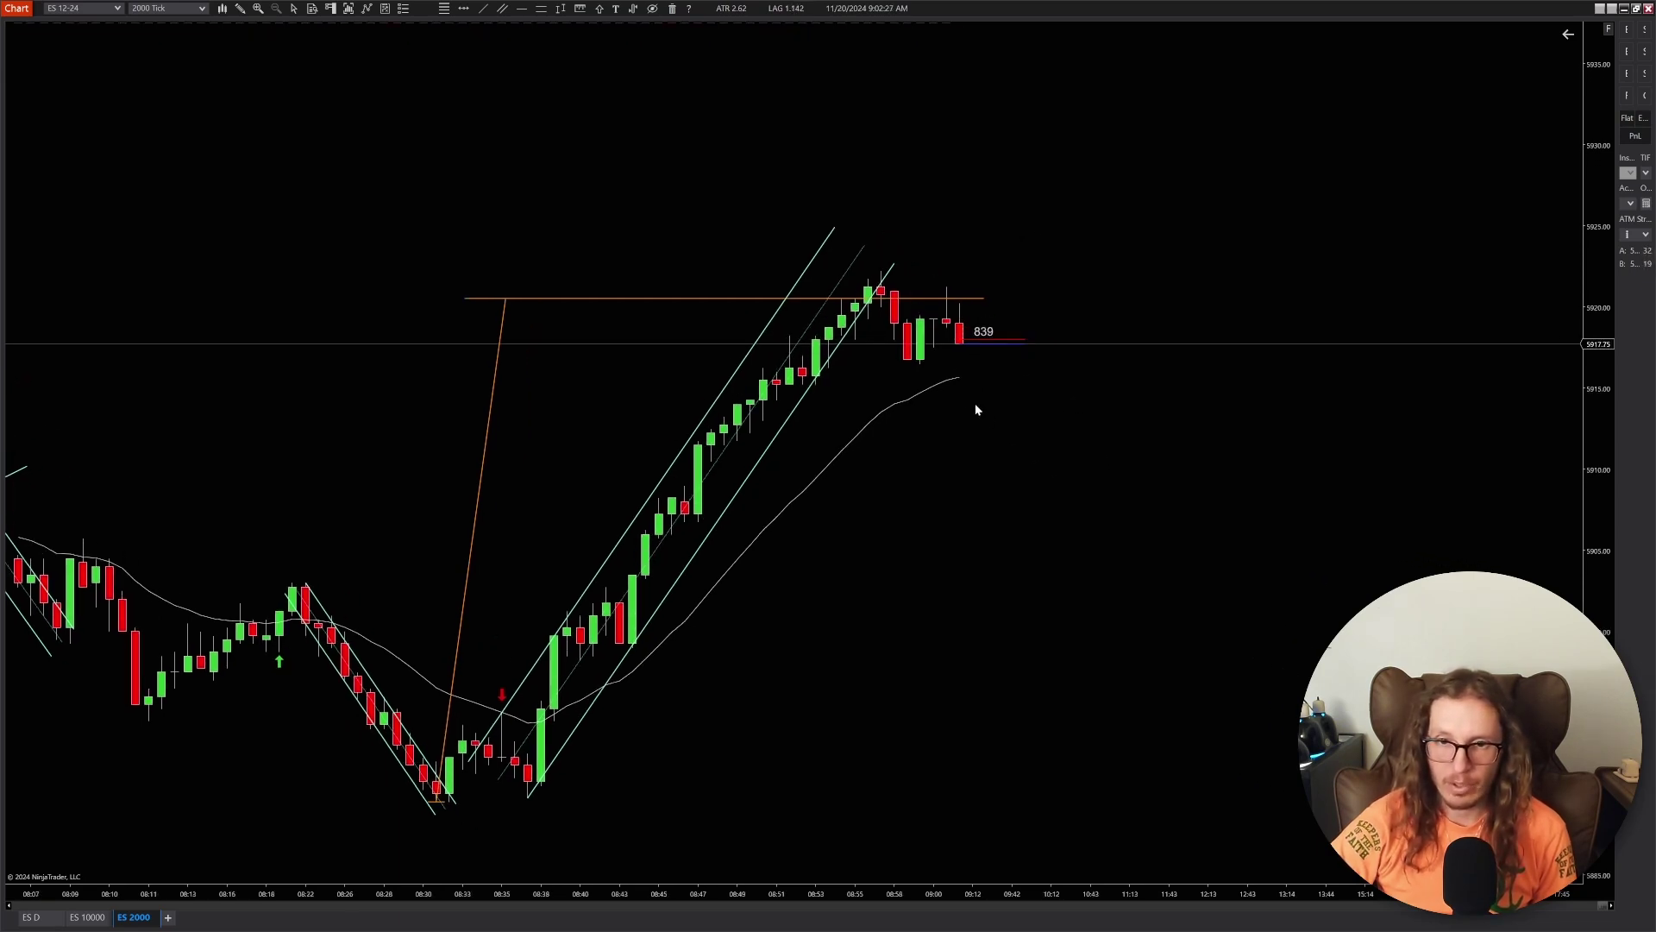
scroll(1118, 483, up, 2)
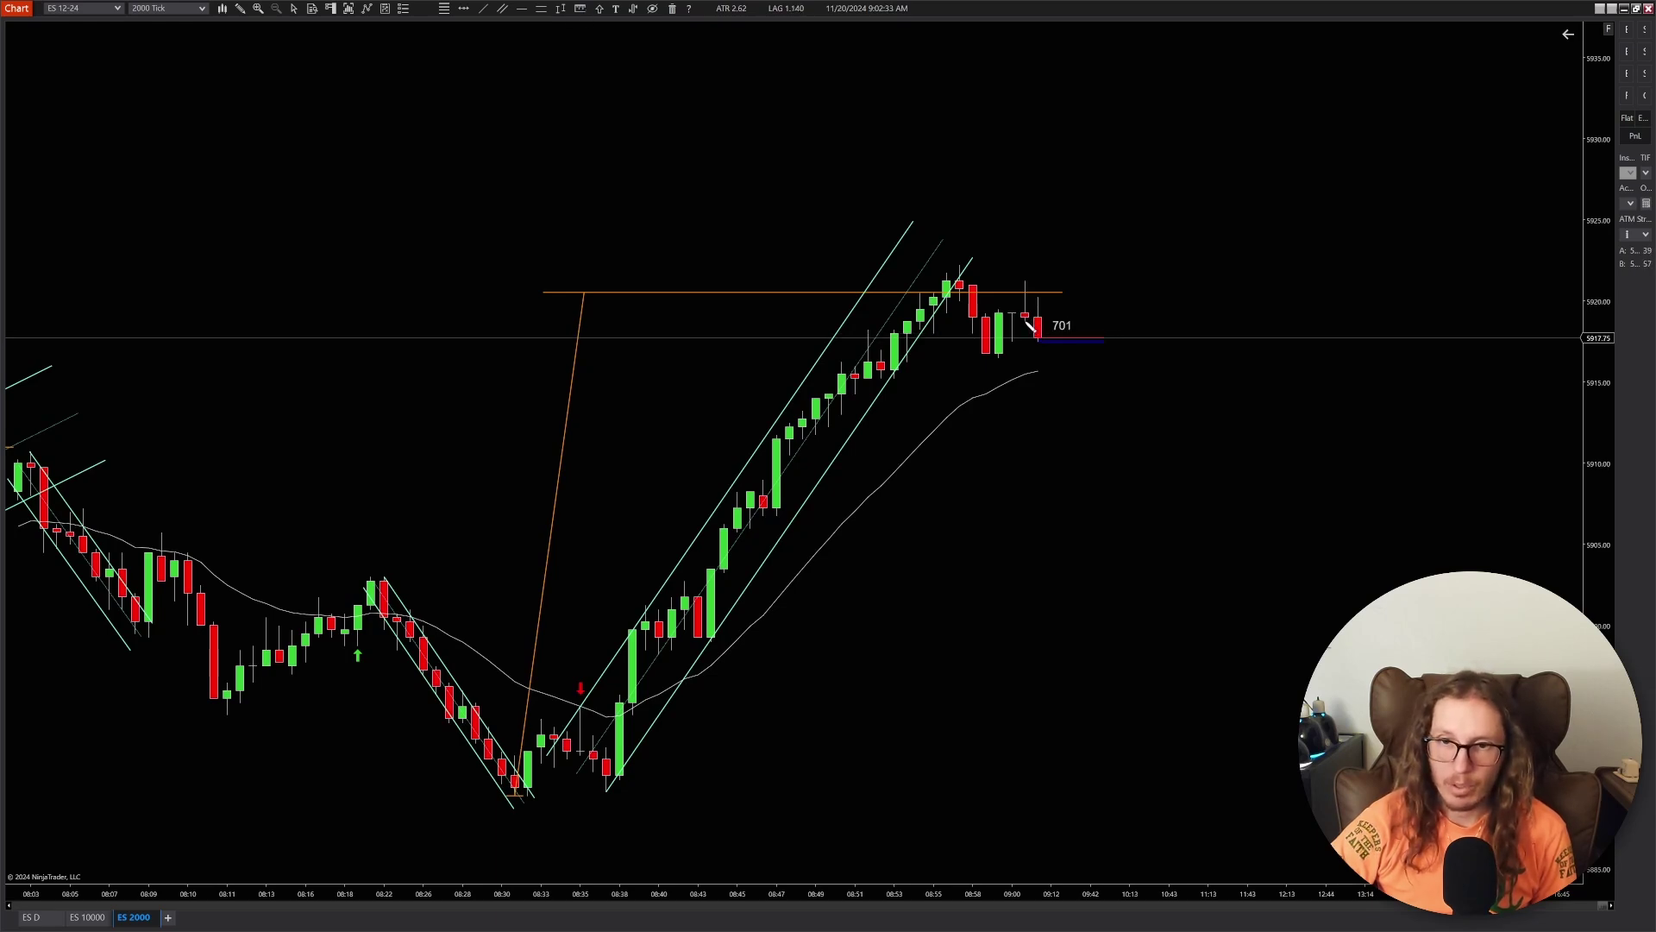
mouse_move(1027, 341)
mouse_down()
mouse_move(1067, 347)
mouse_move(1065, 363)
mouse_move(1020, 373)
mouse_move(1018, 344)
mouse_up()
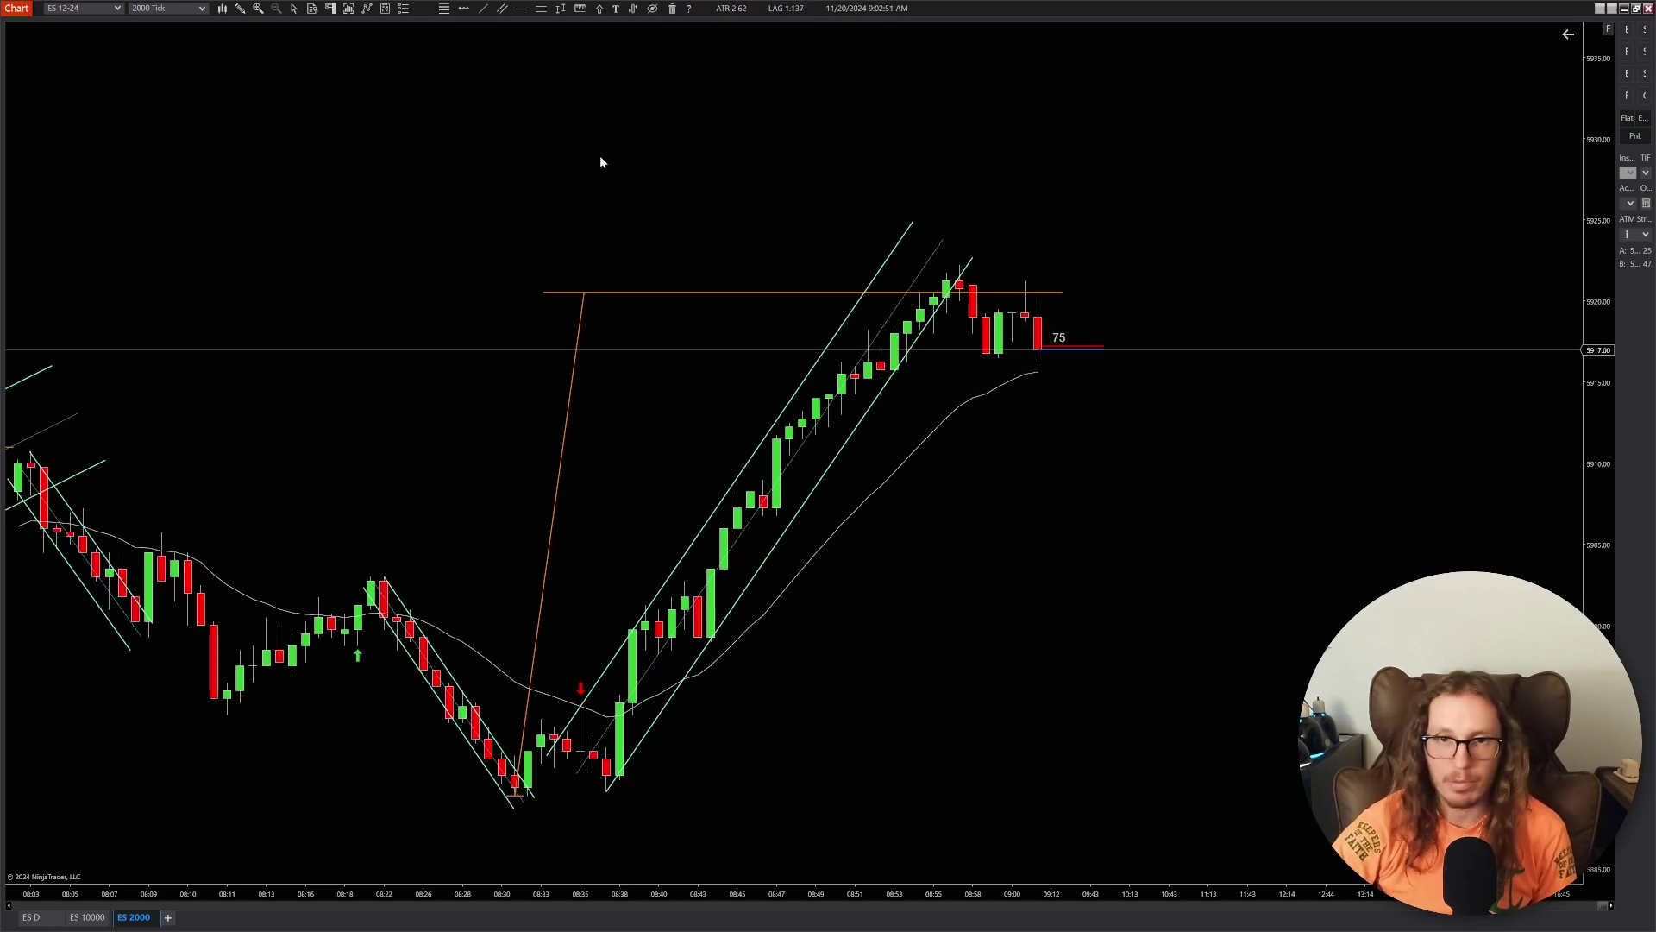
- Place a red Arrow Down marker above the 09:00 candle's high
click(600, 9)
click(629, 74)
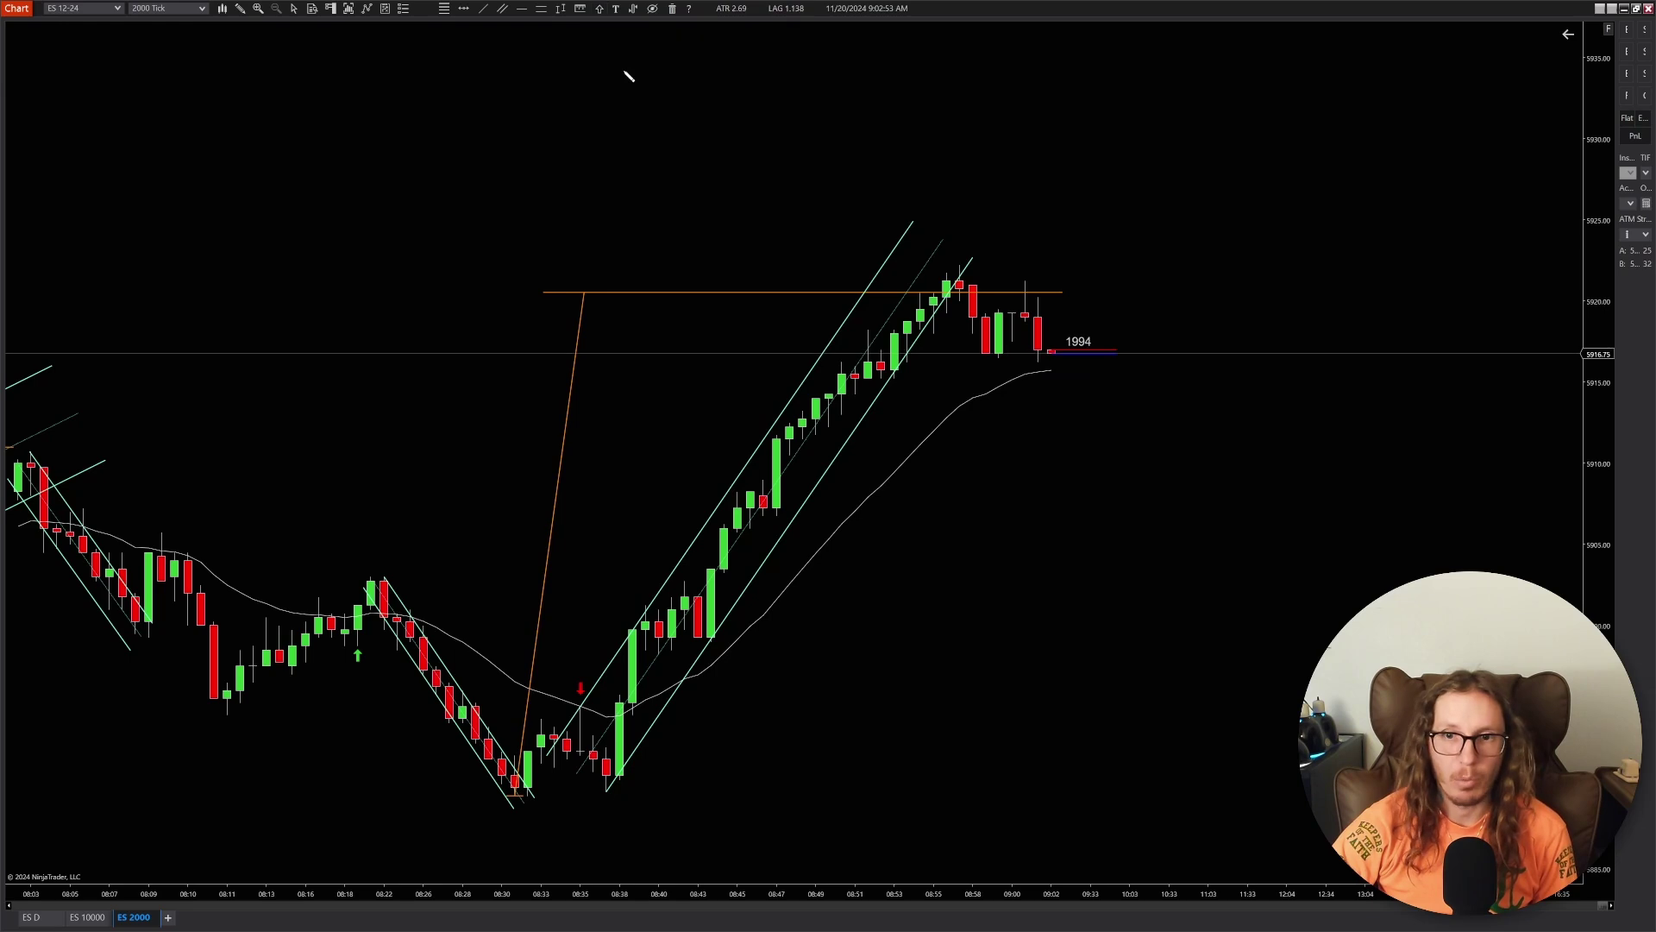
click(1026, 277)
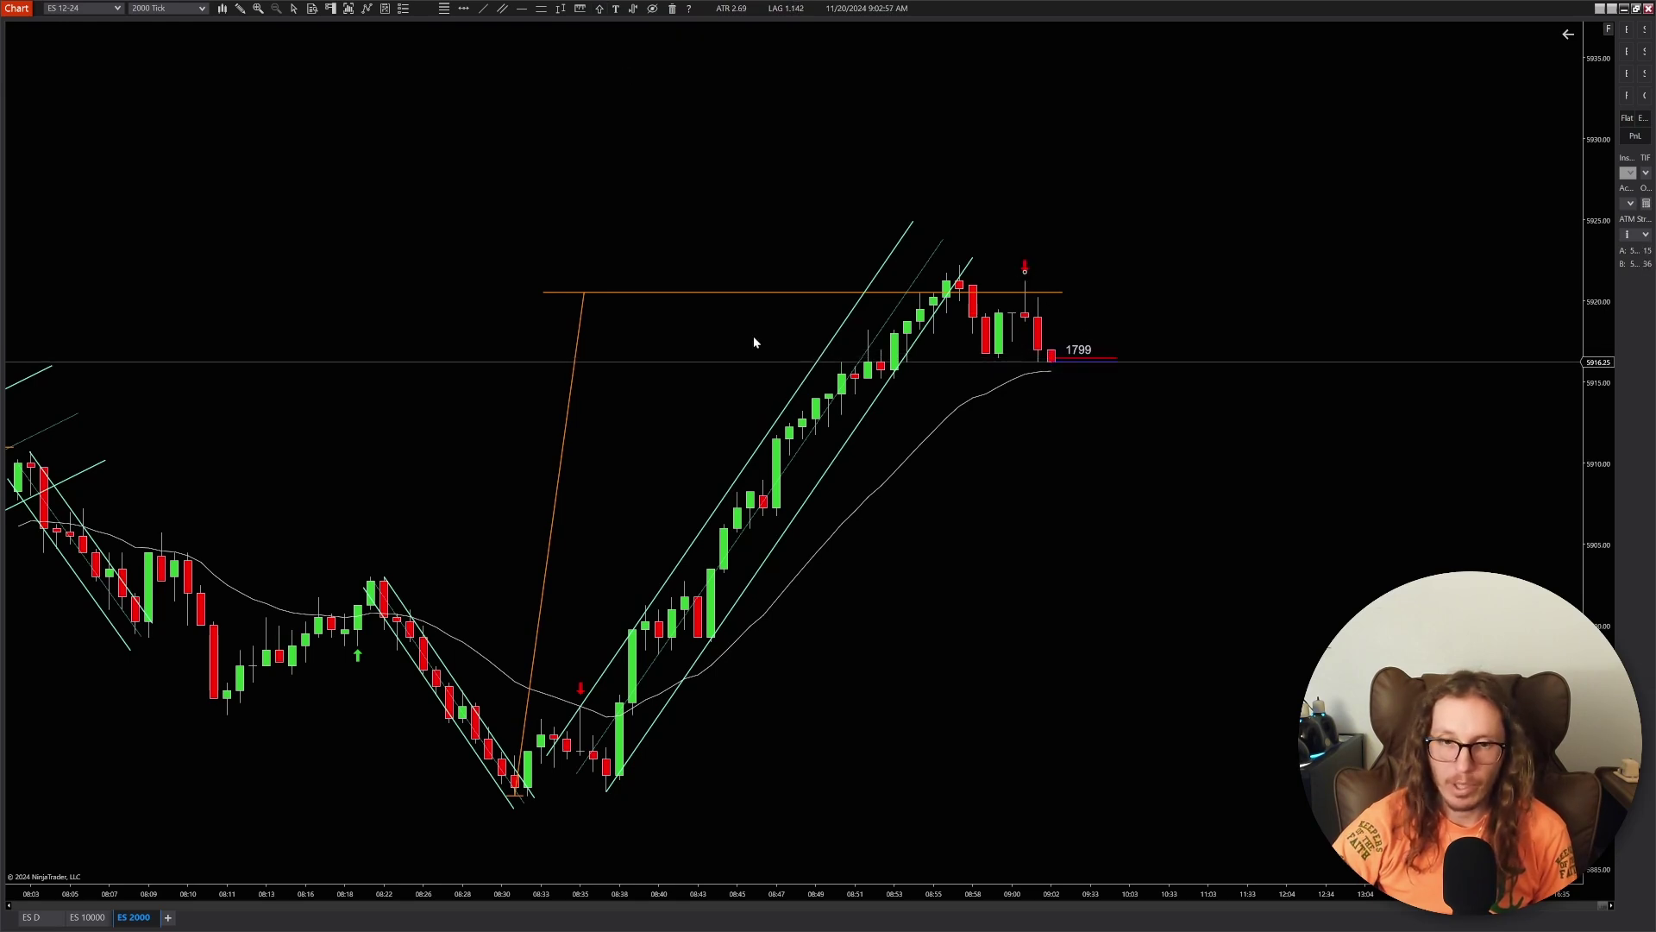
scroll(1156, 326, up, 2)
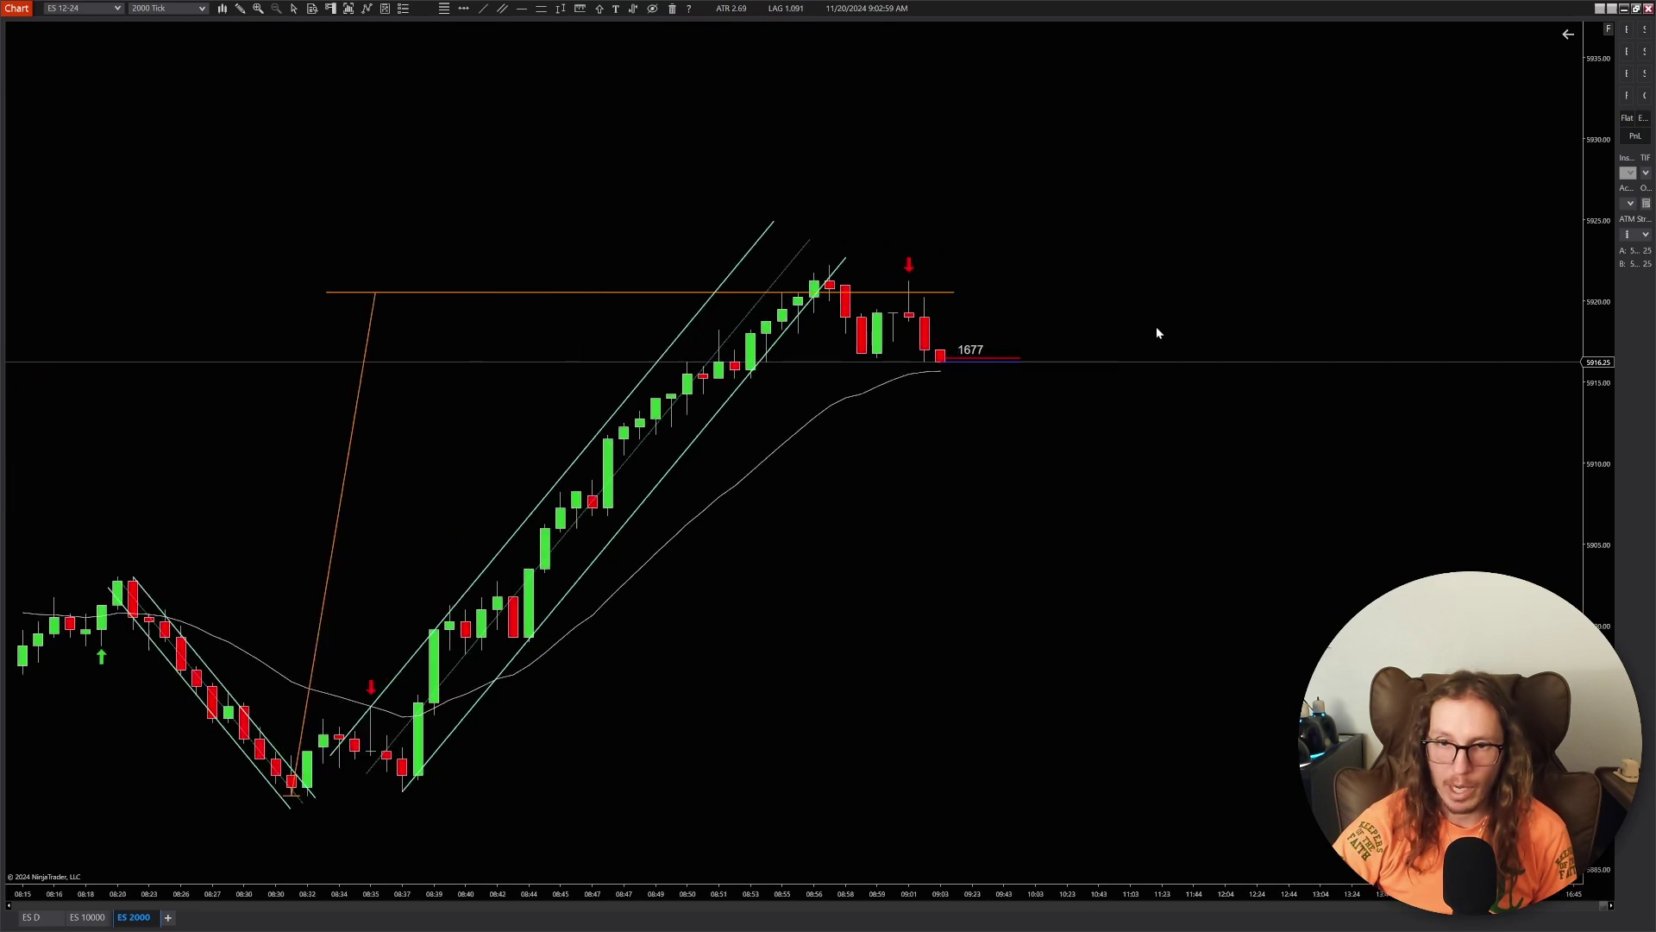
scroll(975, 302, down, 1)
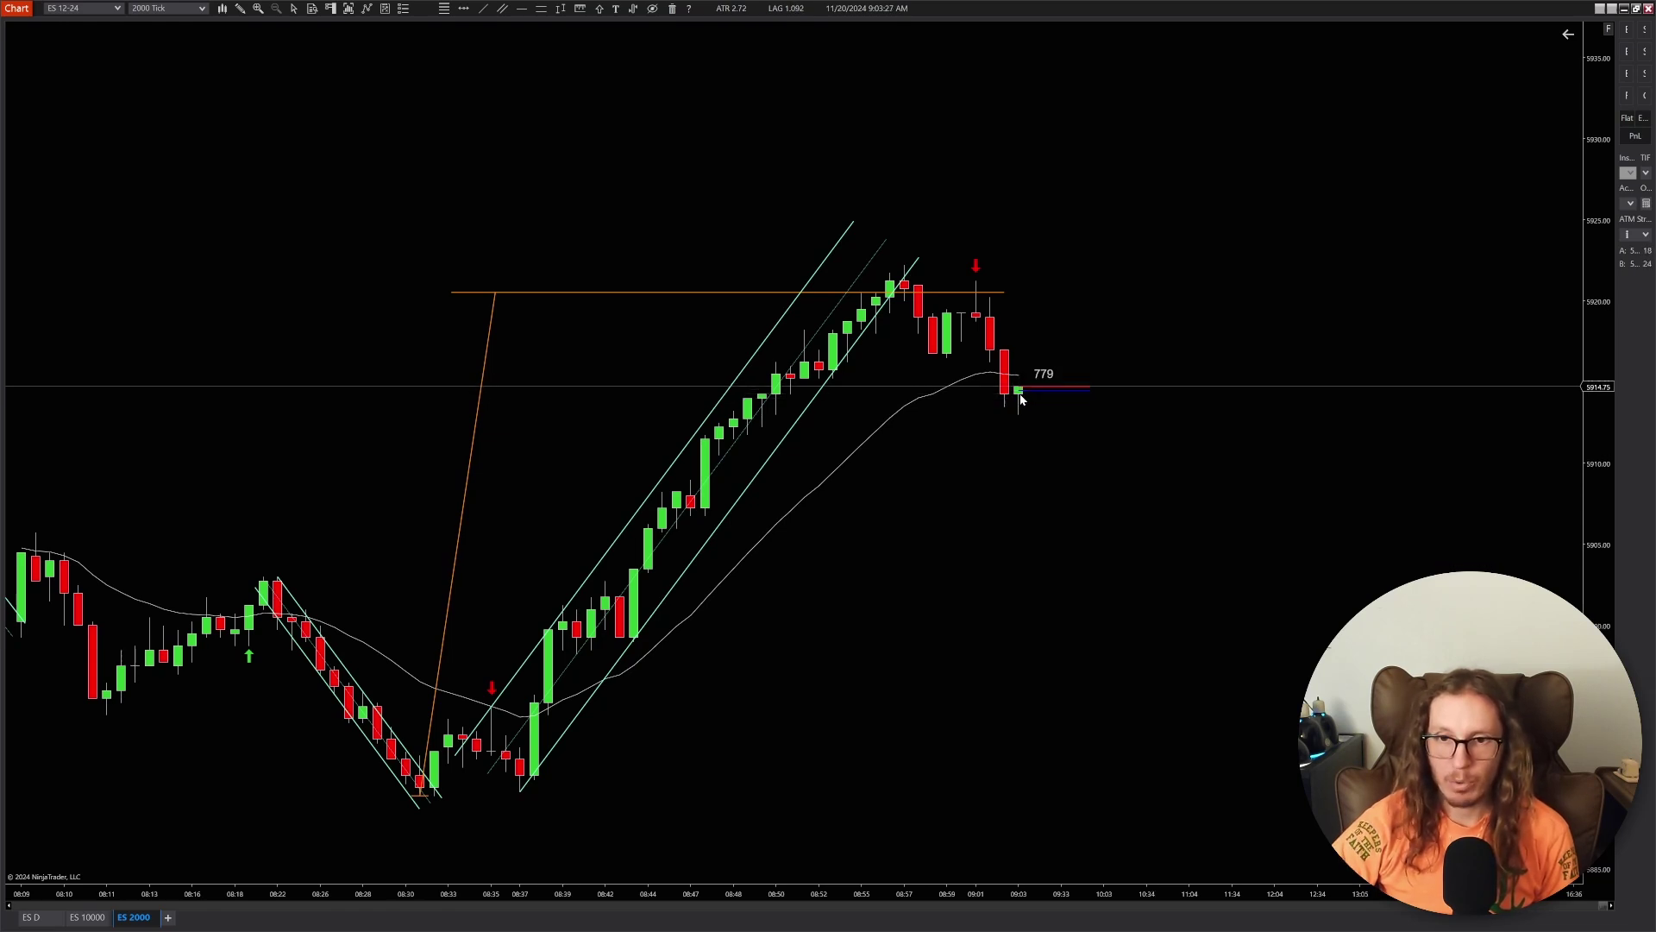
scroll(1025, 442, up, 1)
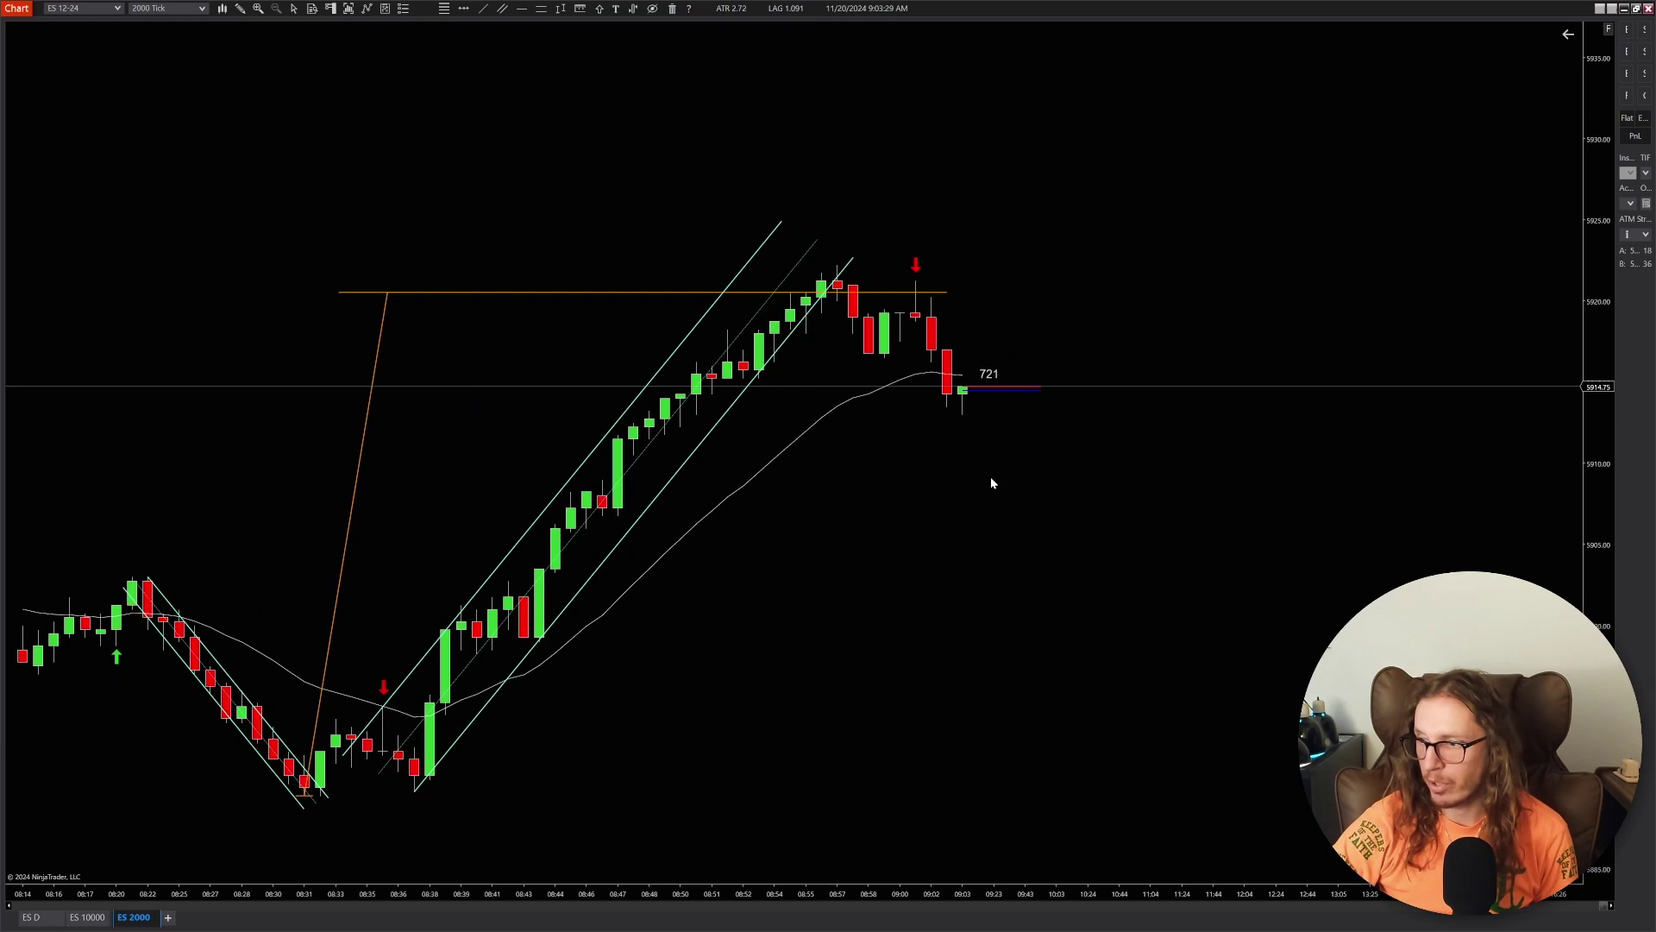
scroll(992, 477, up, 1)
scroll(1014, 448, up, 1)
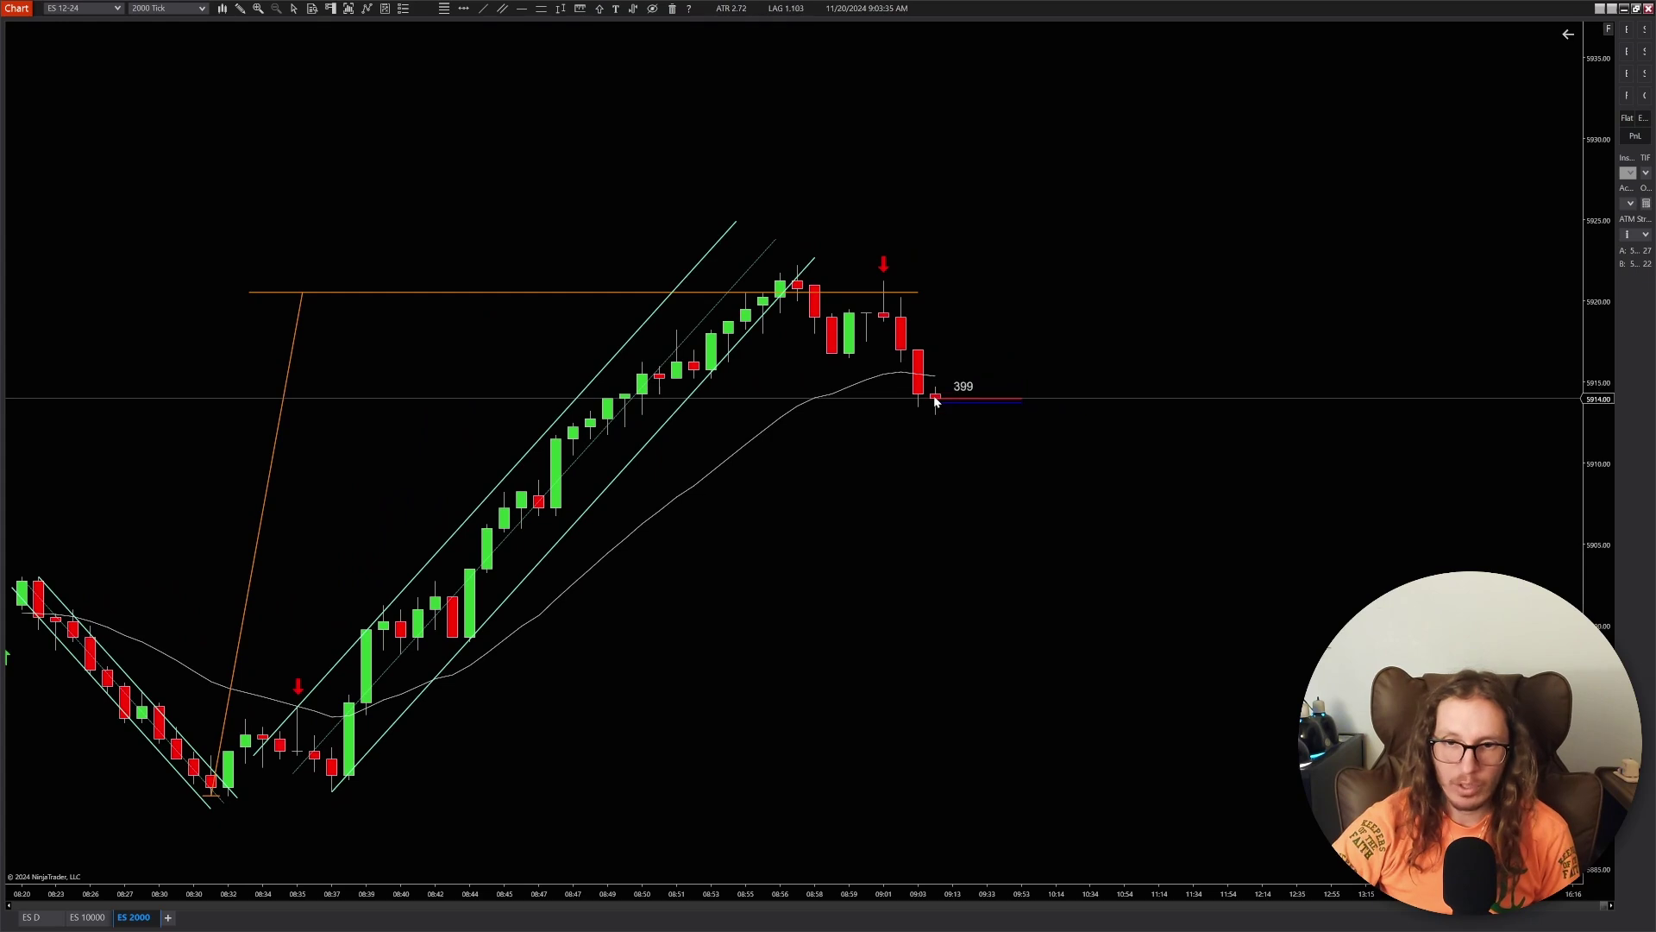
scroll(957, 414, up, 3)
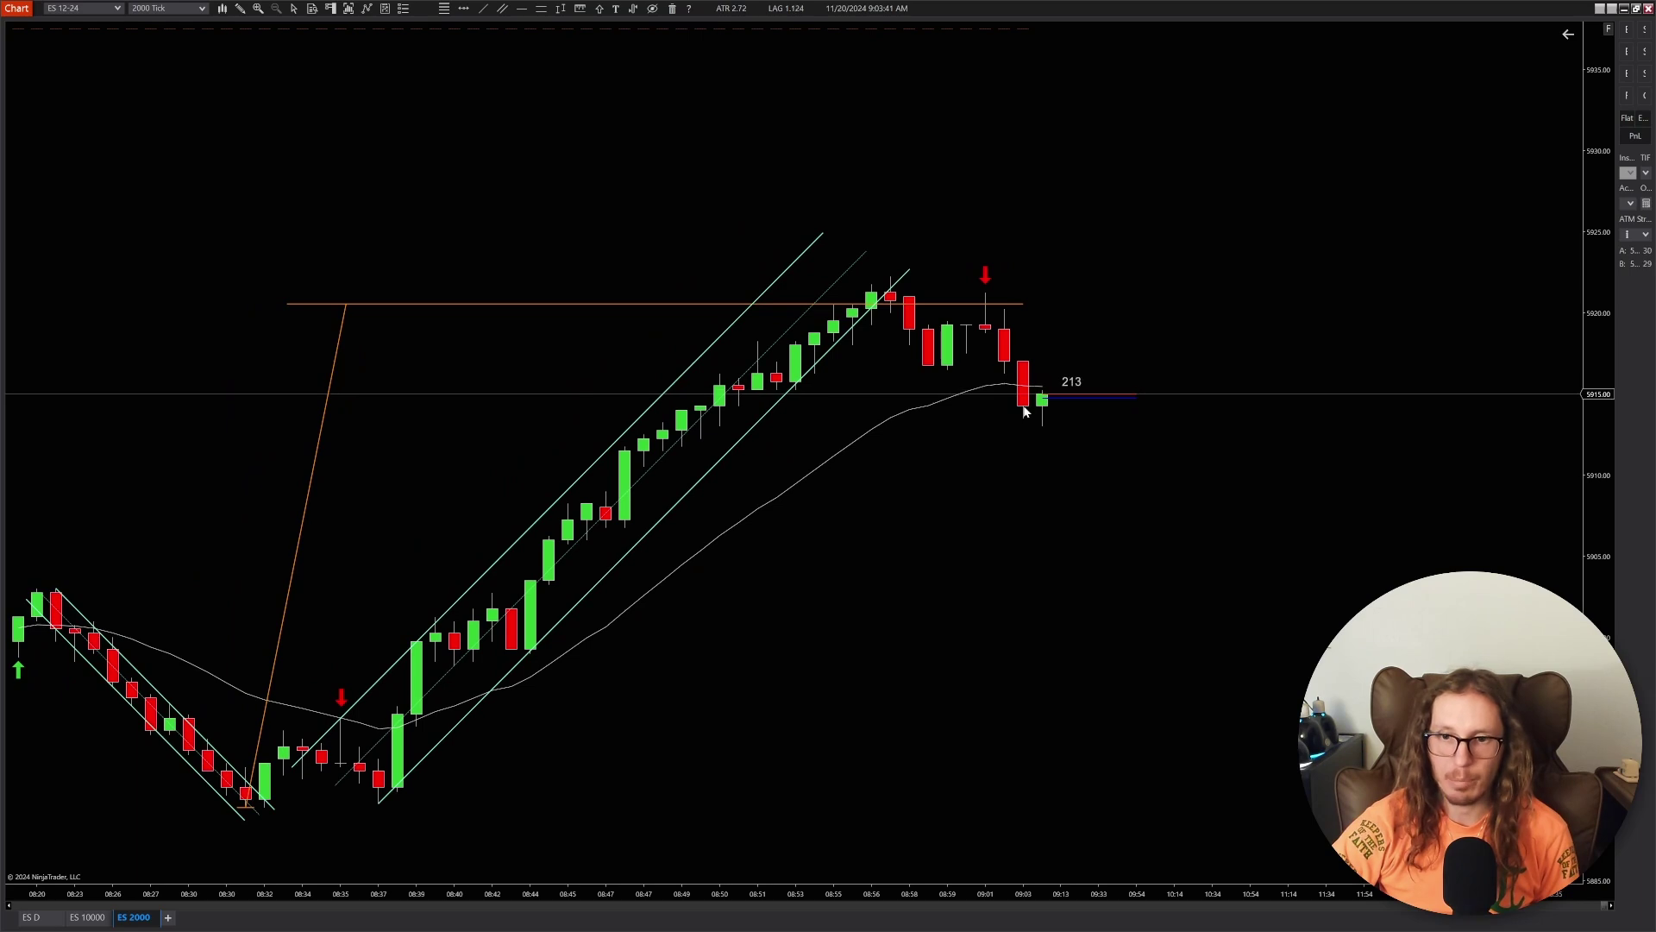
scroll(1139, 475, down, 2)
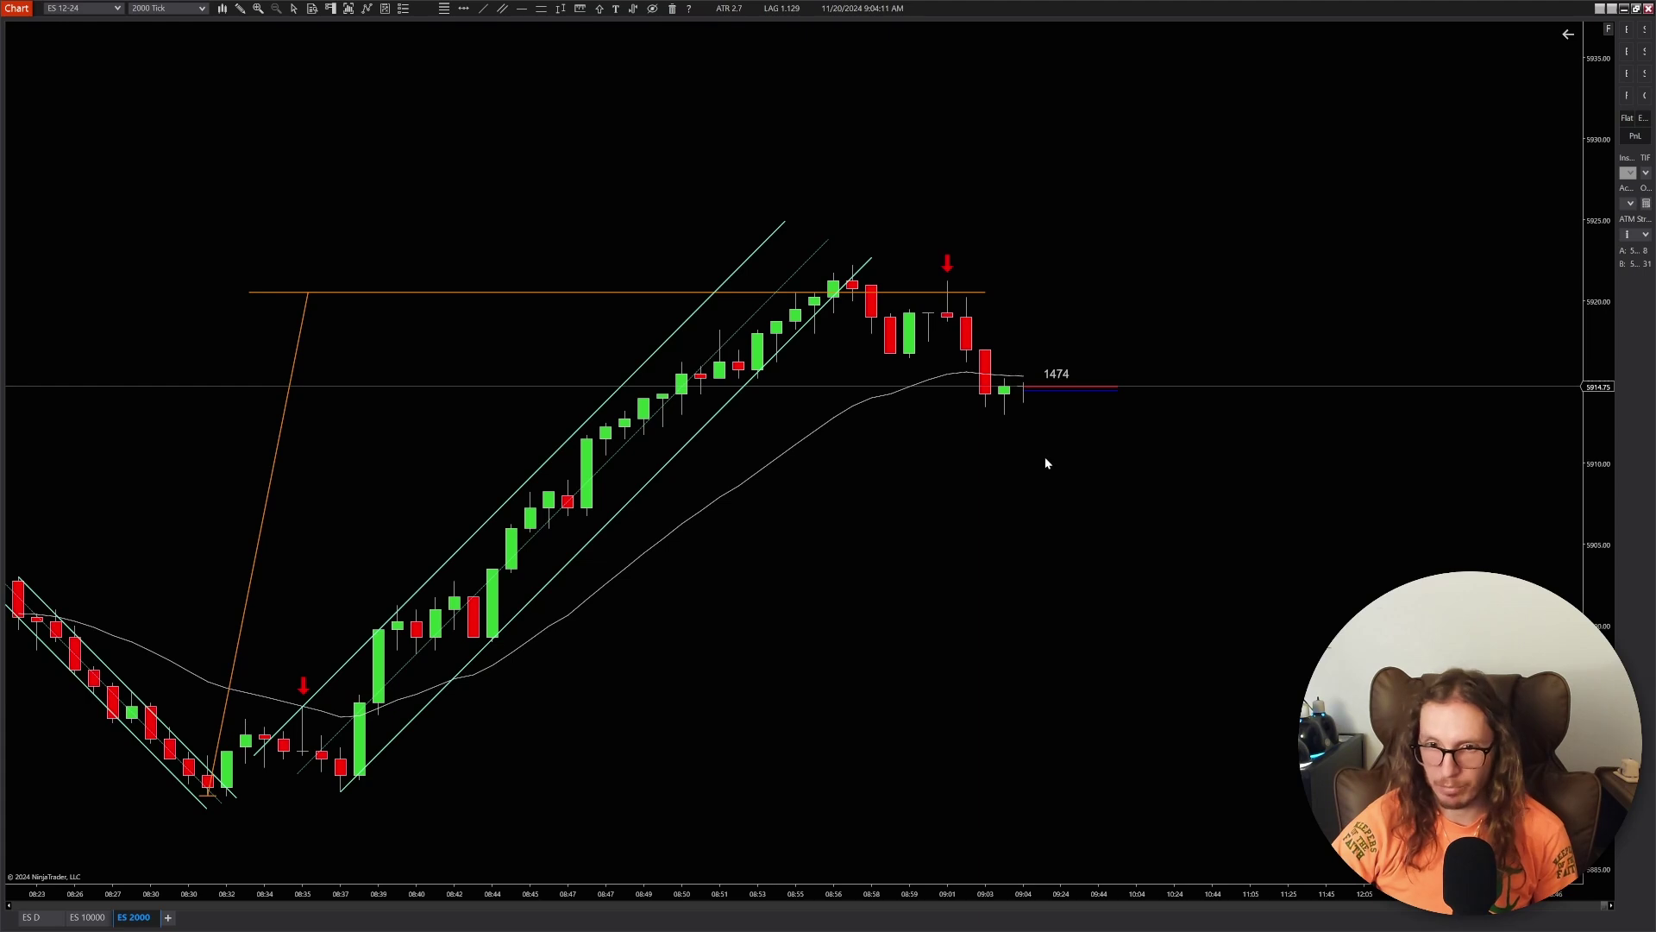
- Zoom out briefly, then zoom back in on the recent channel and pullback bars
scroll(1094, 573, down, 2)
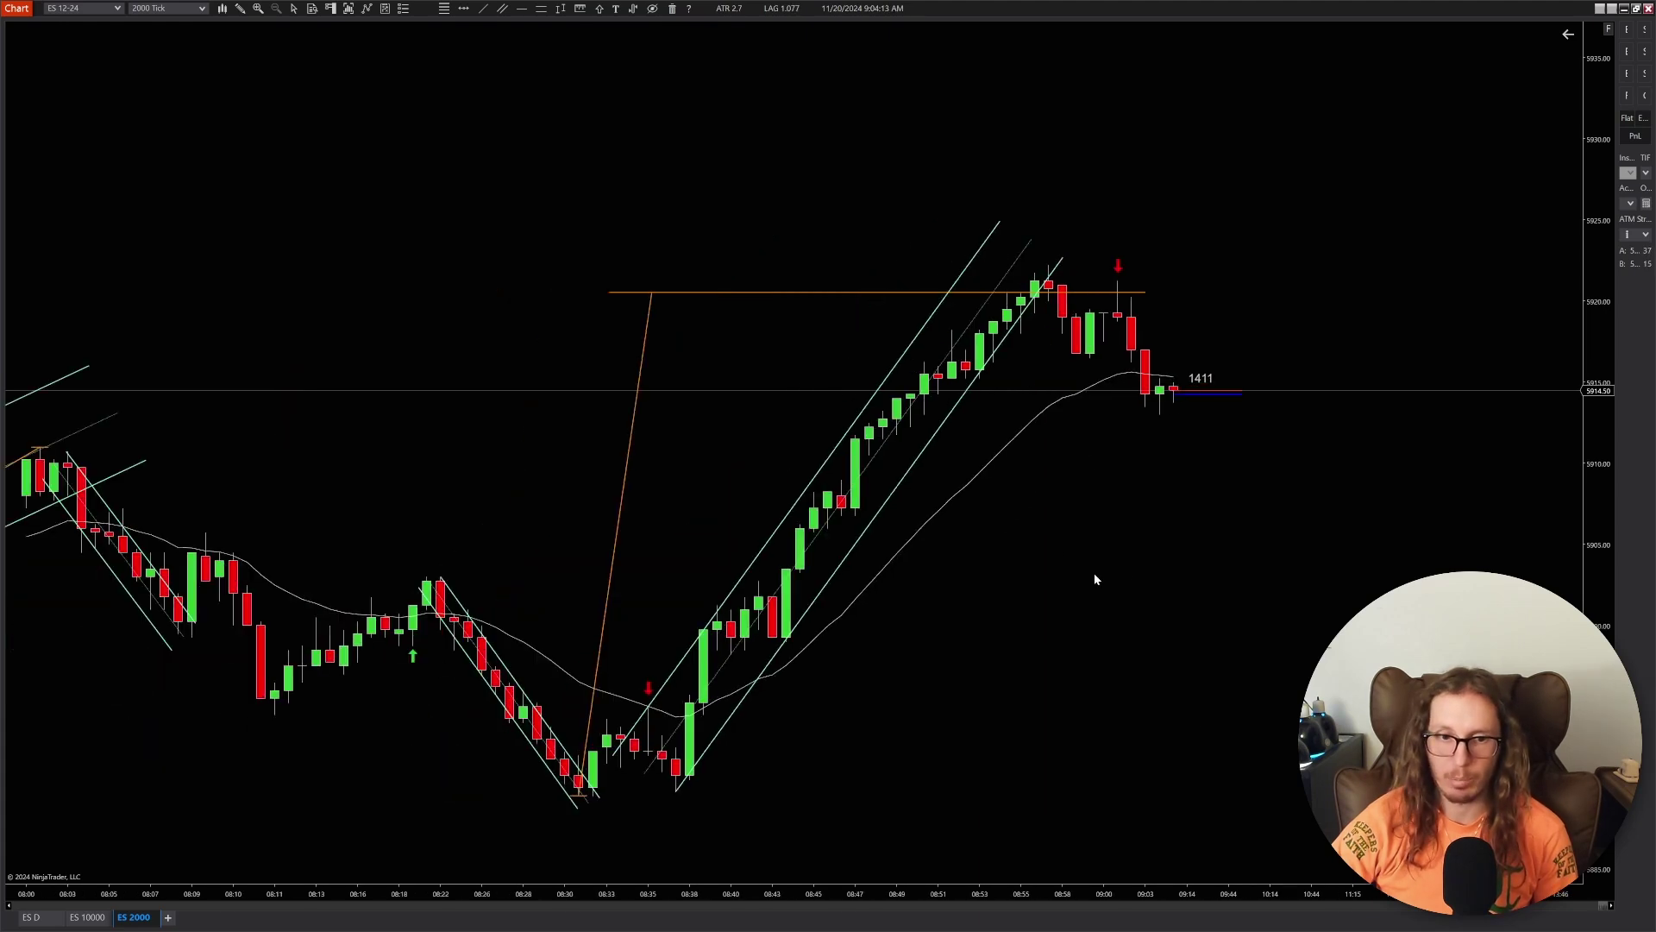
scroll(1218, 567, down, 6)
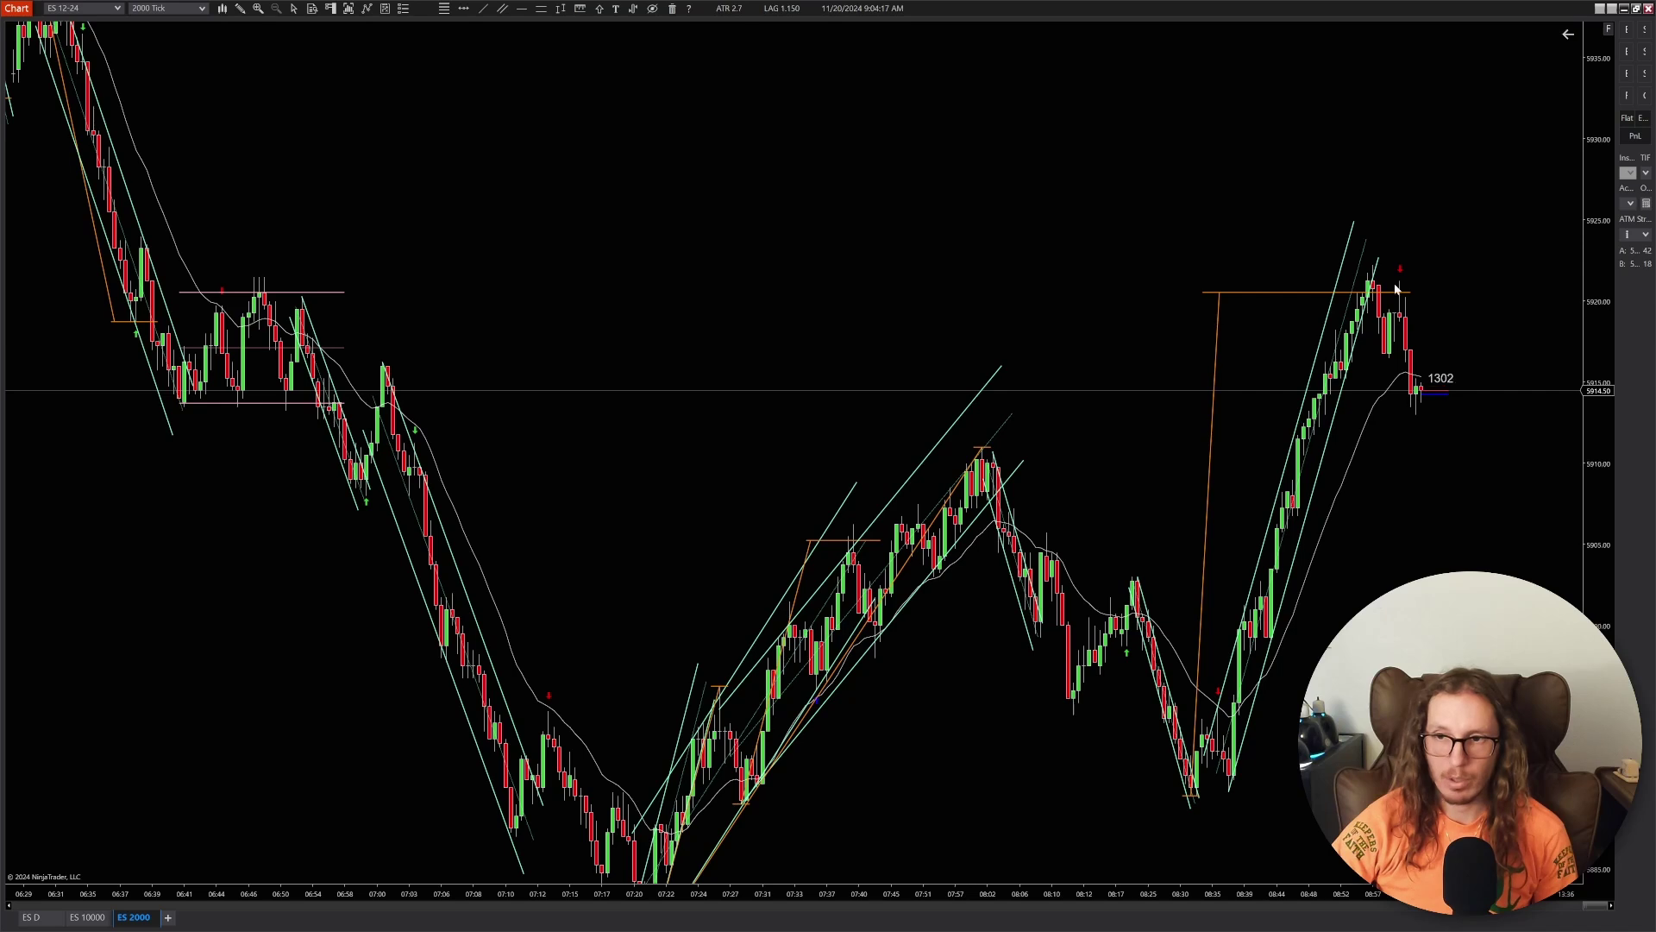
scroll(938, 557, up, 5)
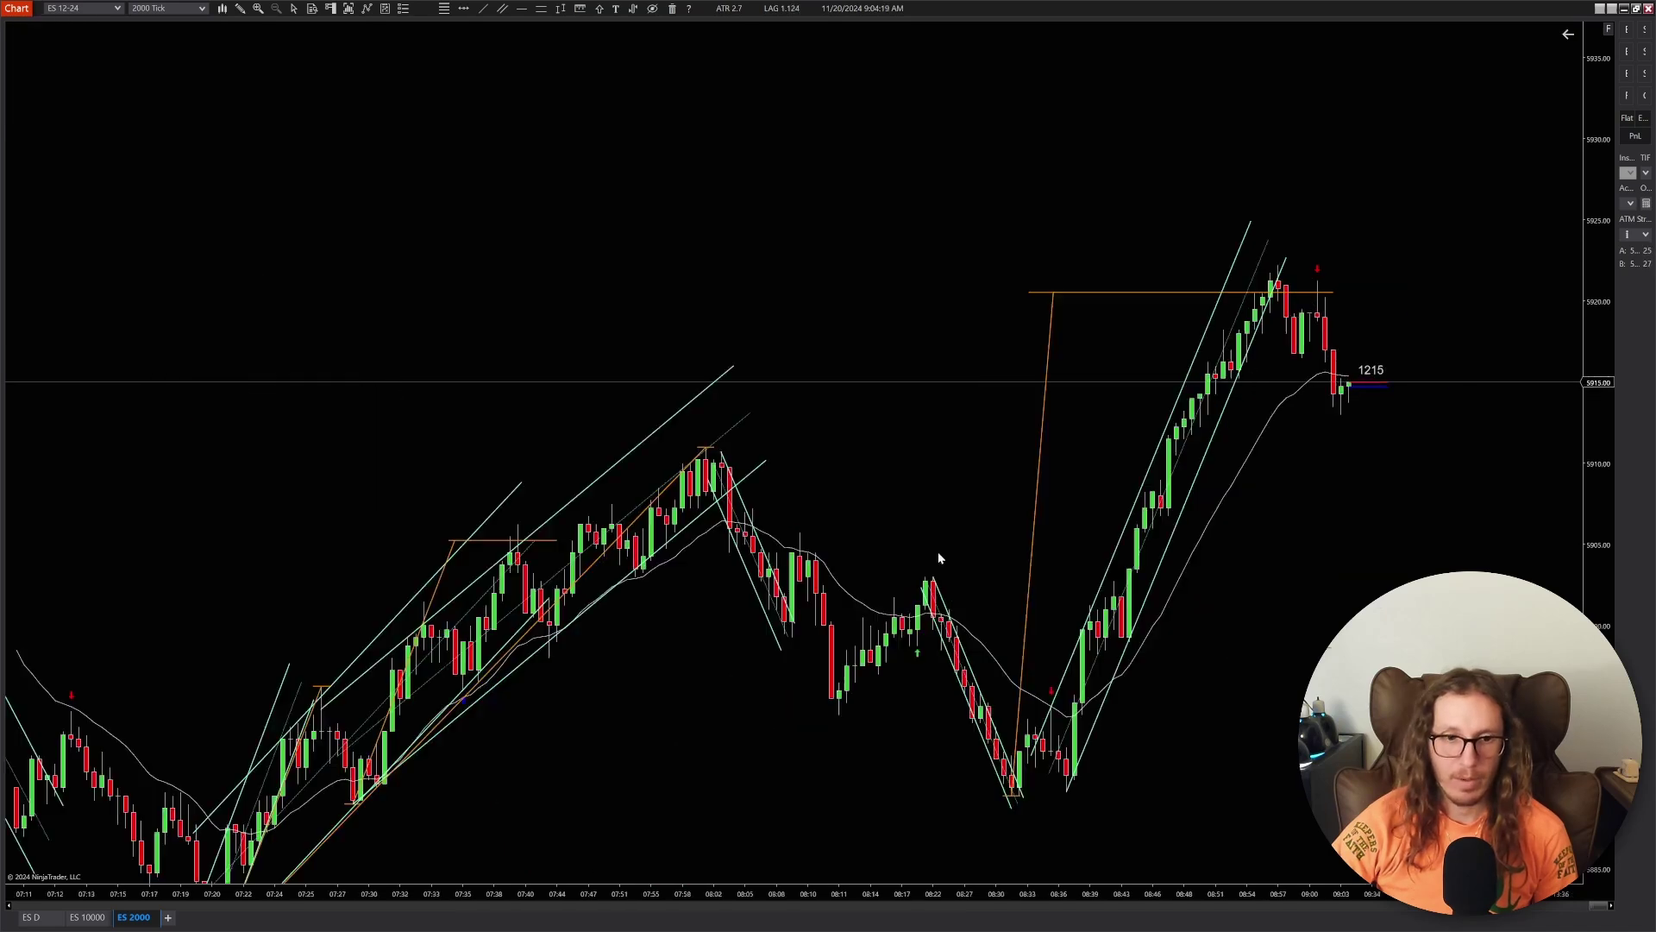
scroll(1139, 561, up, 3)
scroll(1079, 509, up, 1)
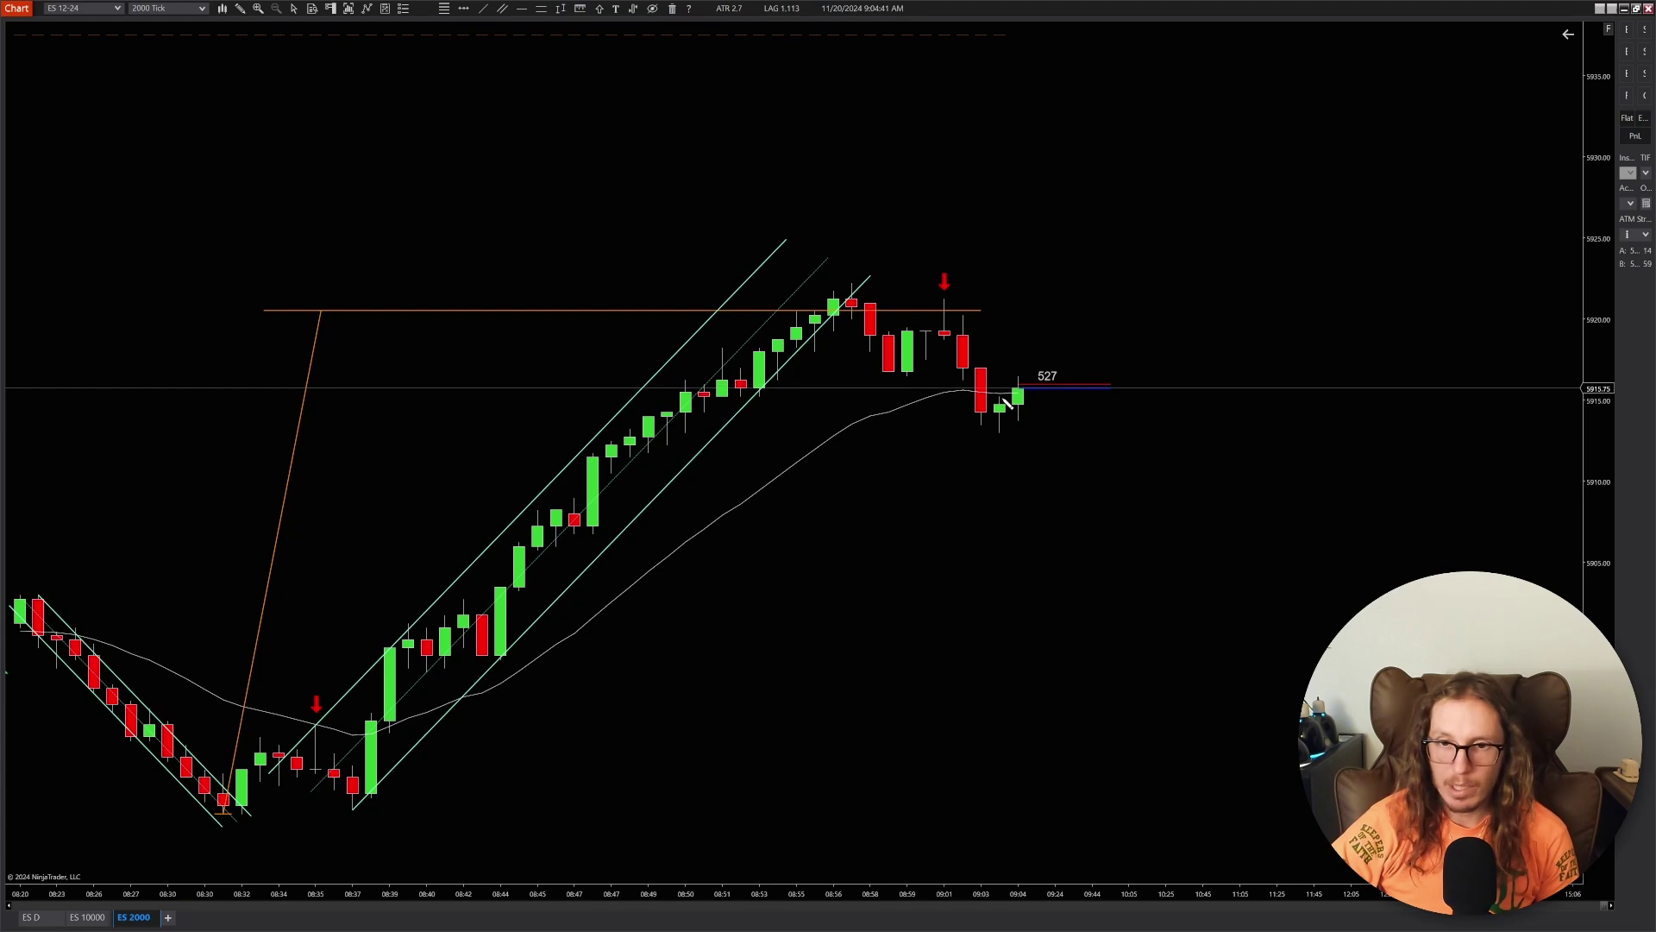
drag(1006, 403, 1053, 381)
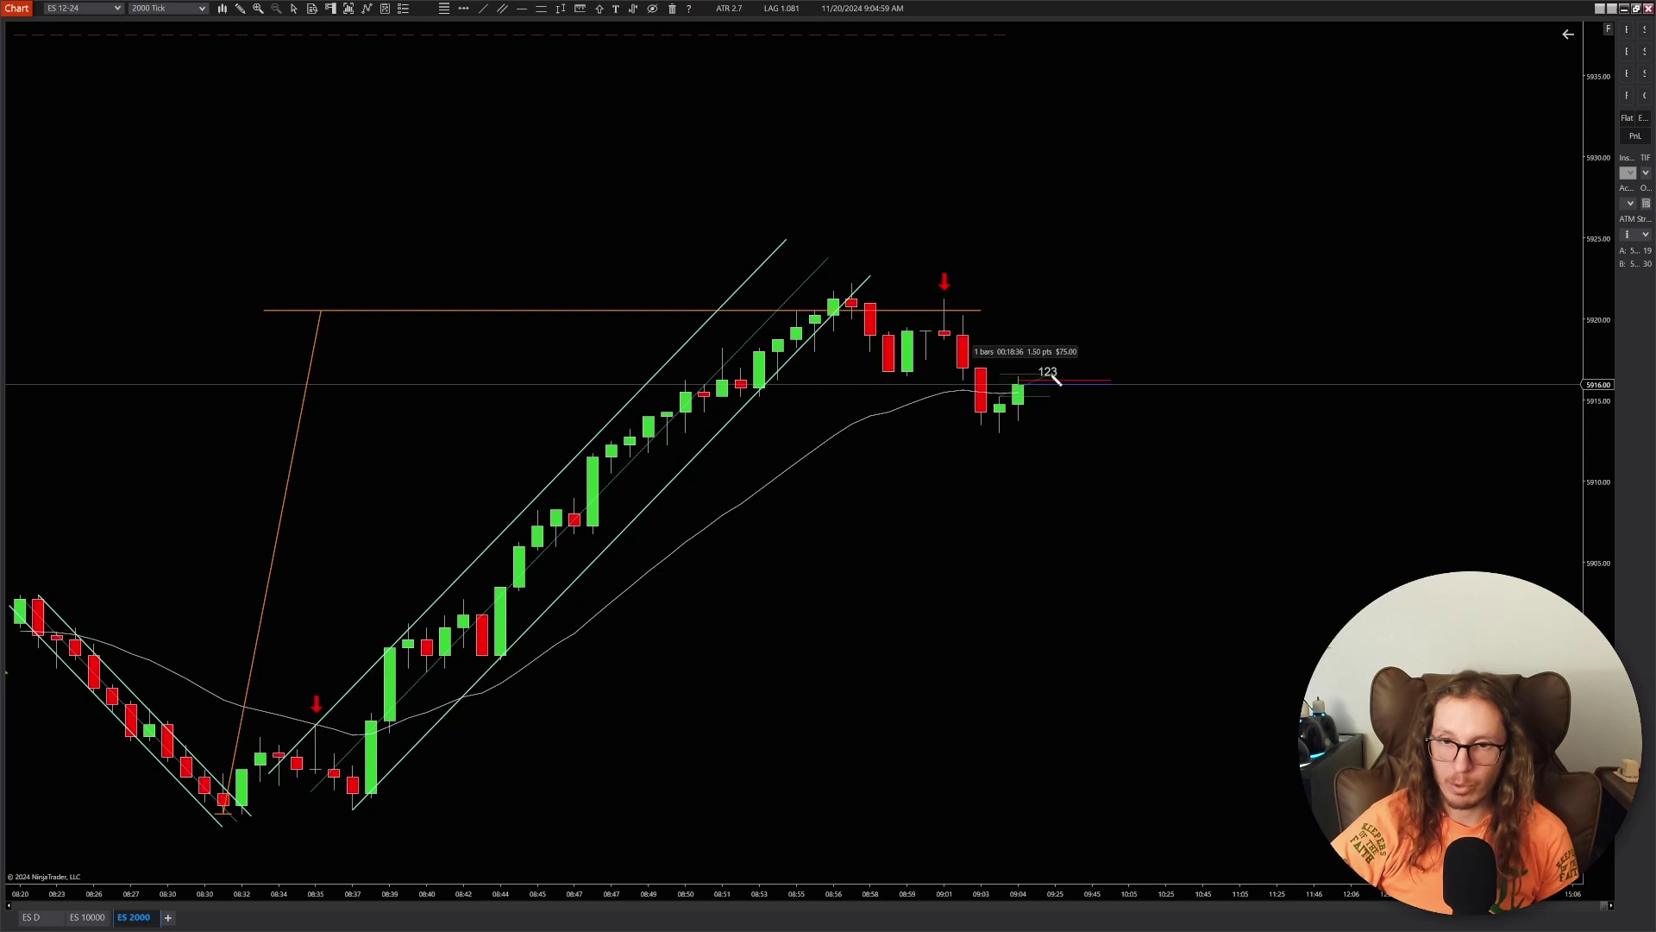
drag(1057, 380, 1039, 426)
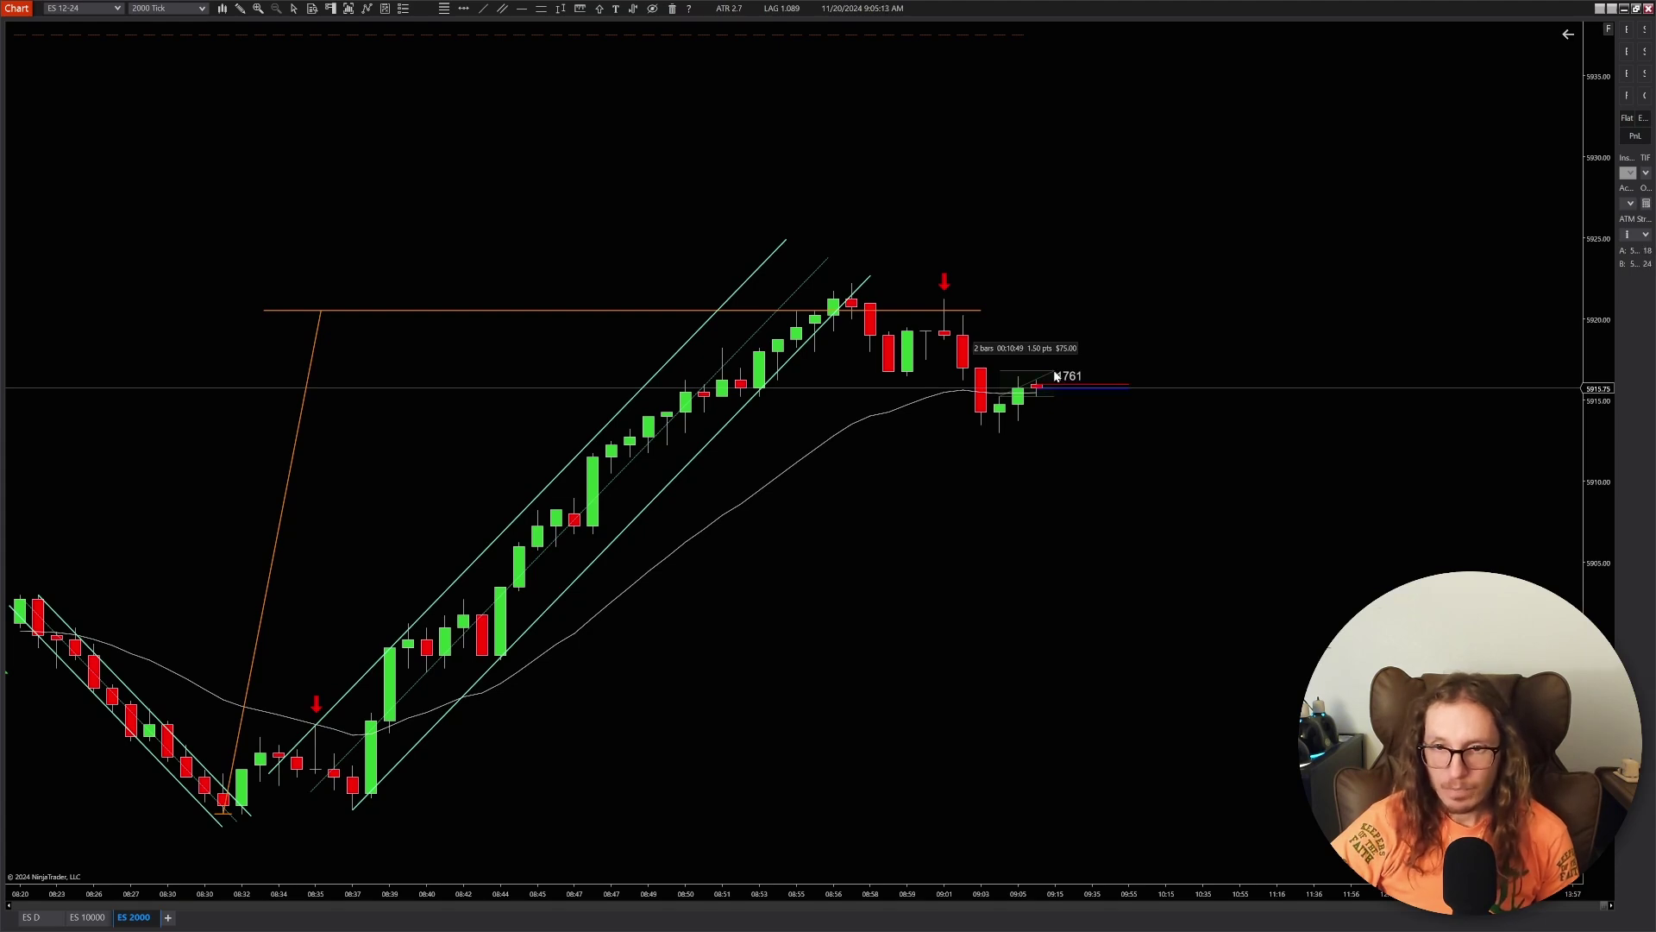
key(Escape)
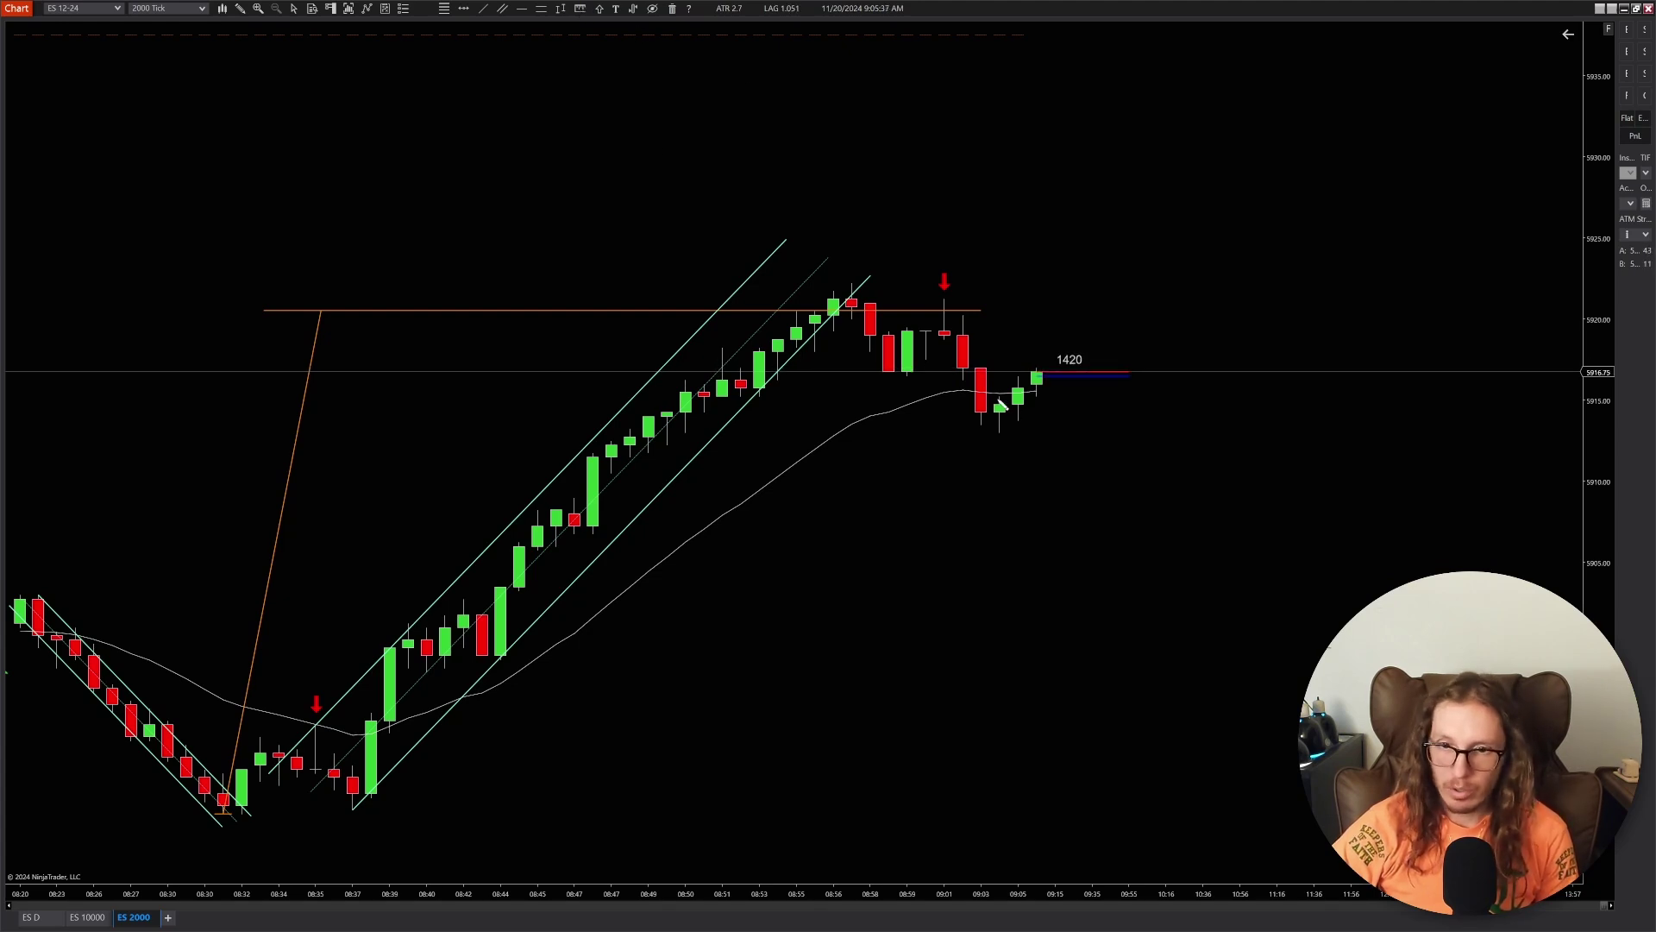
drag(1004, 403, 1048, 372)
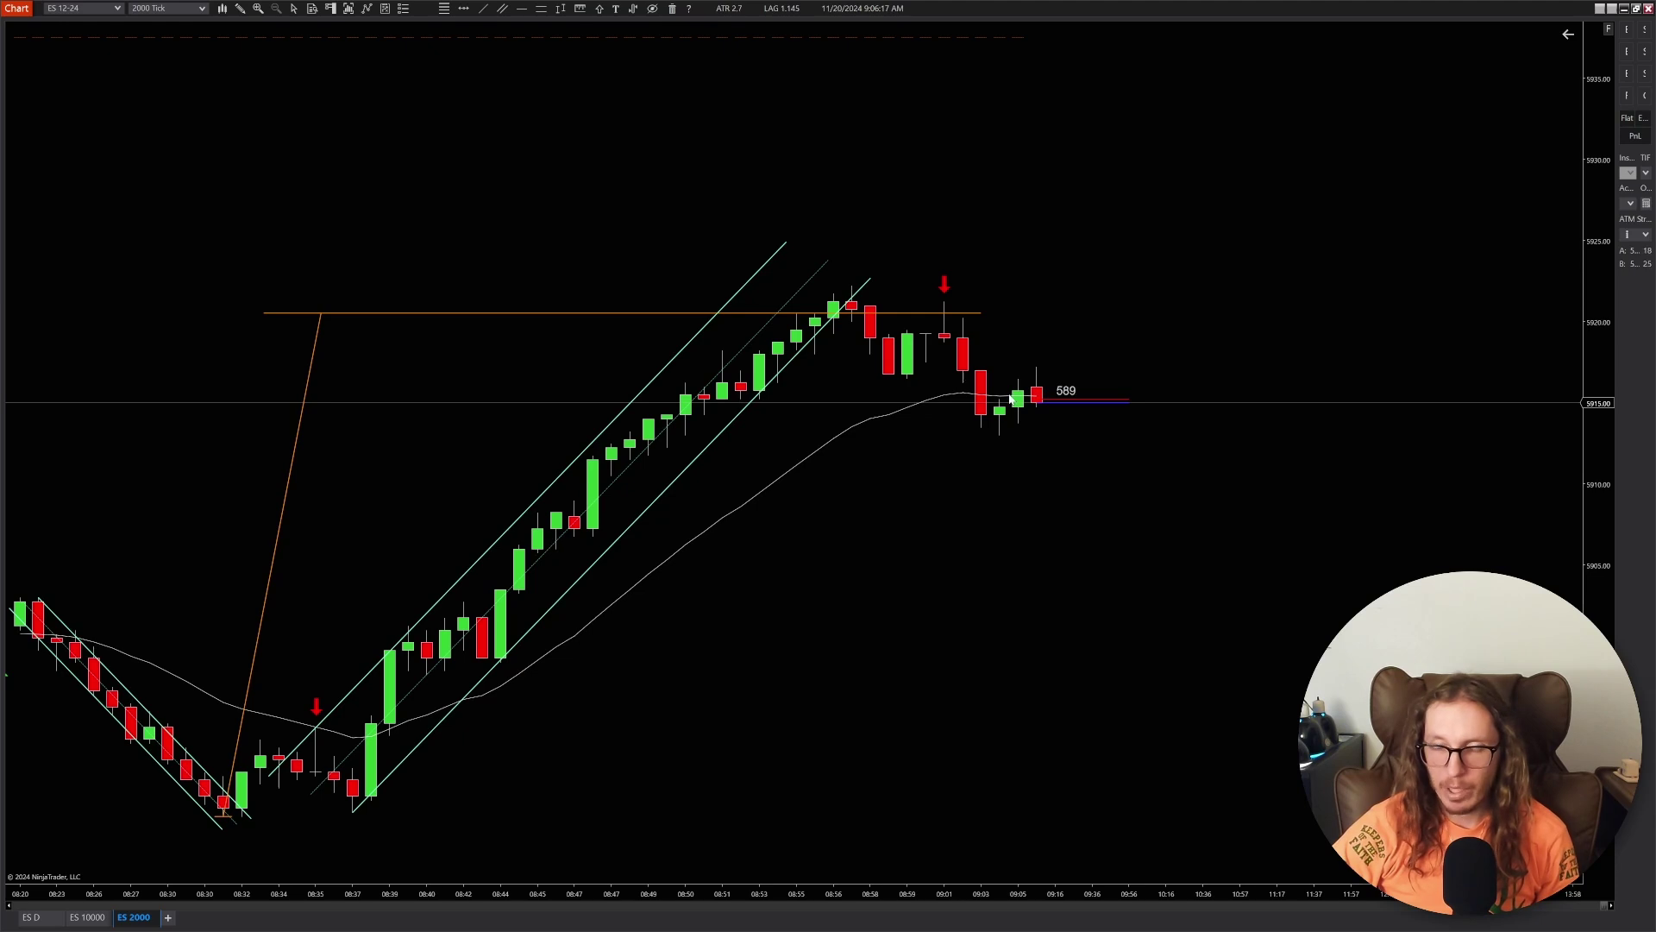
- Draw a horizontal support line just beneath the pullback's lowest bars
click(521, 13)
click(973, 439)
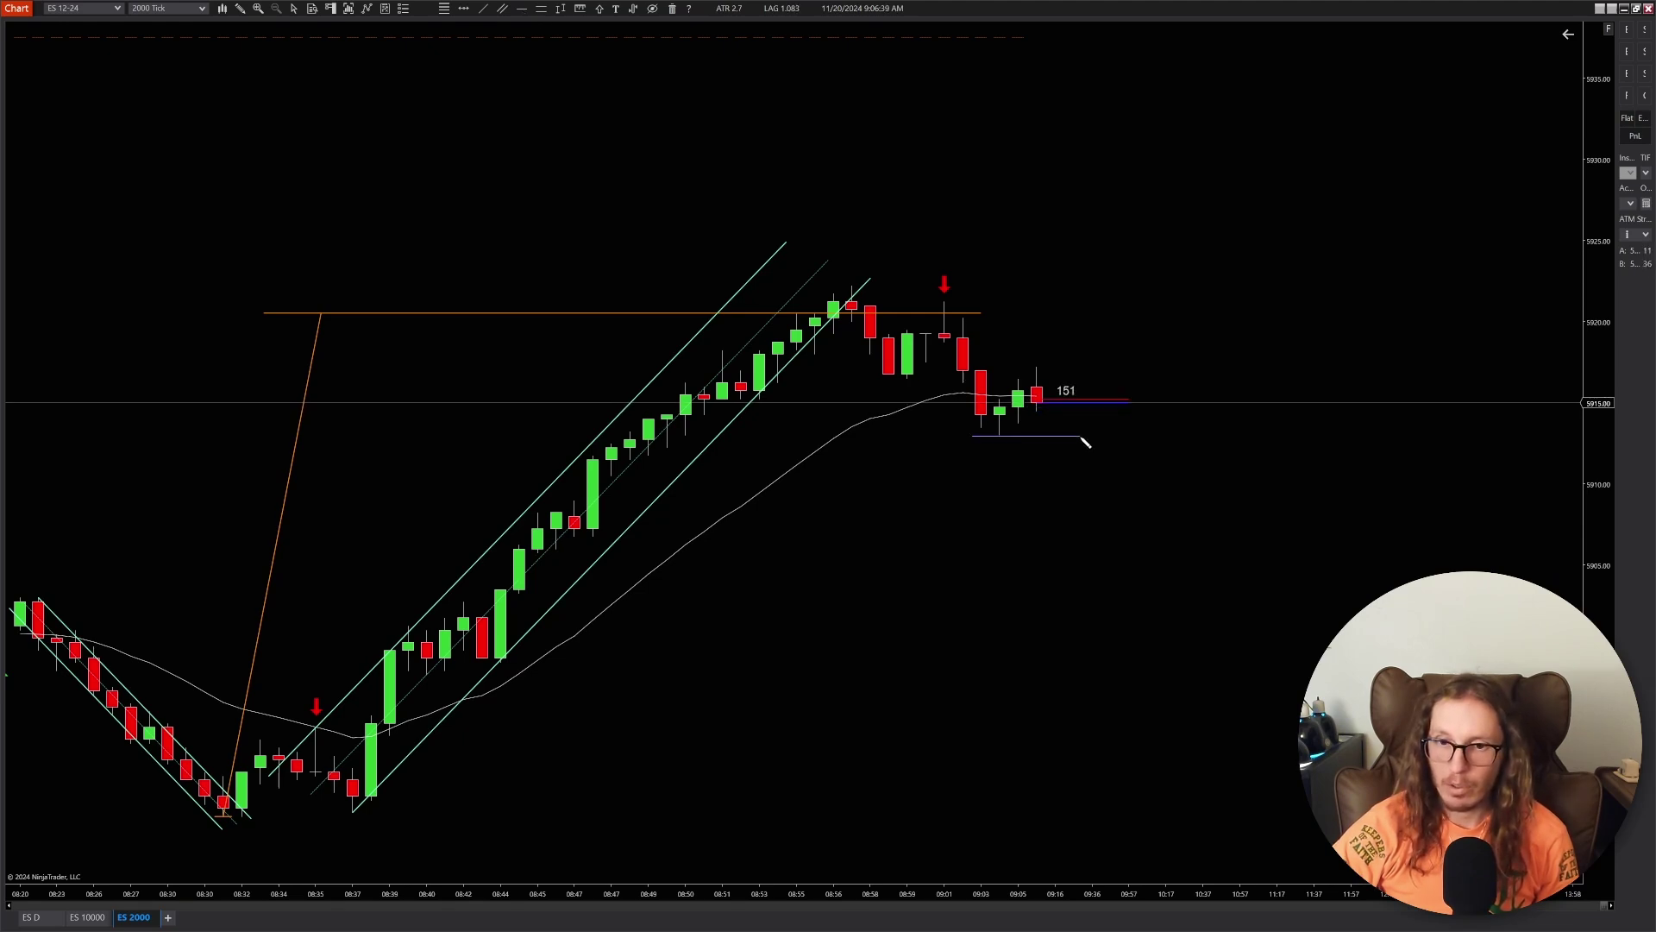
click(1083, 440)
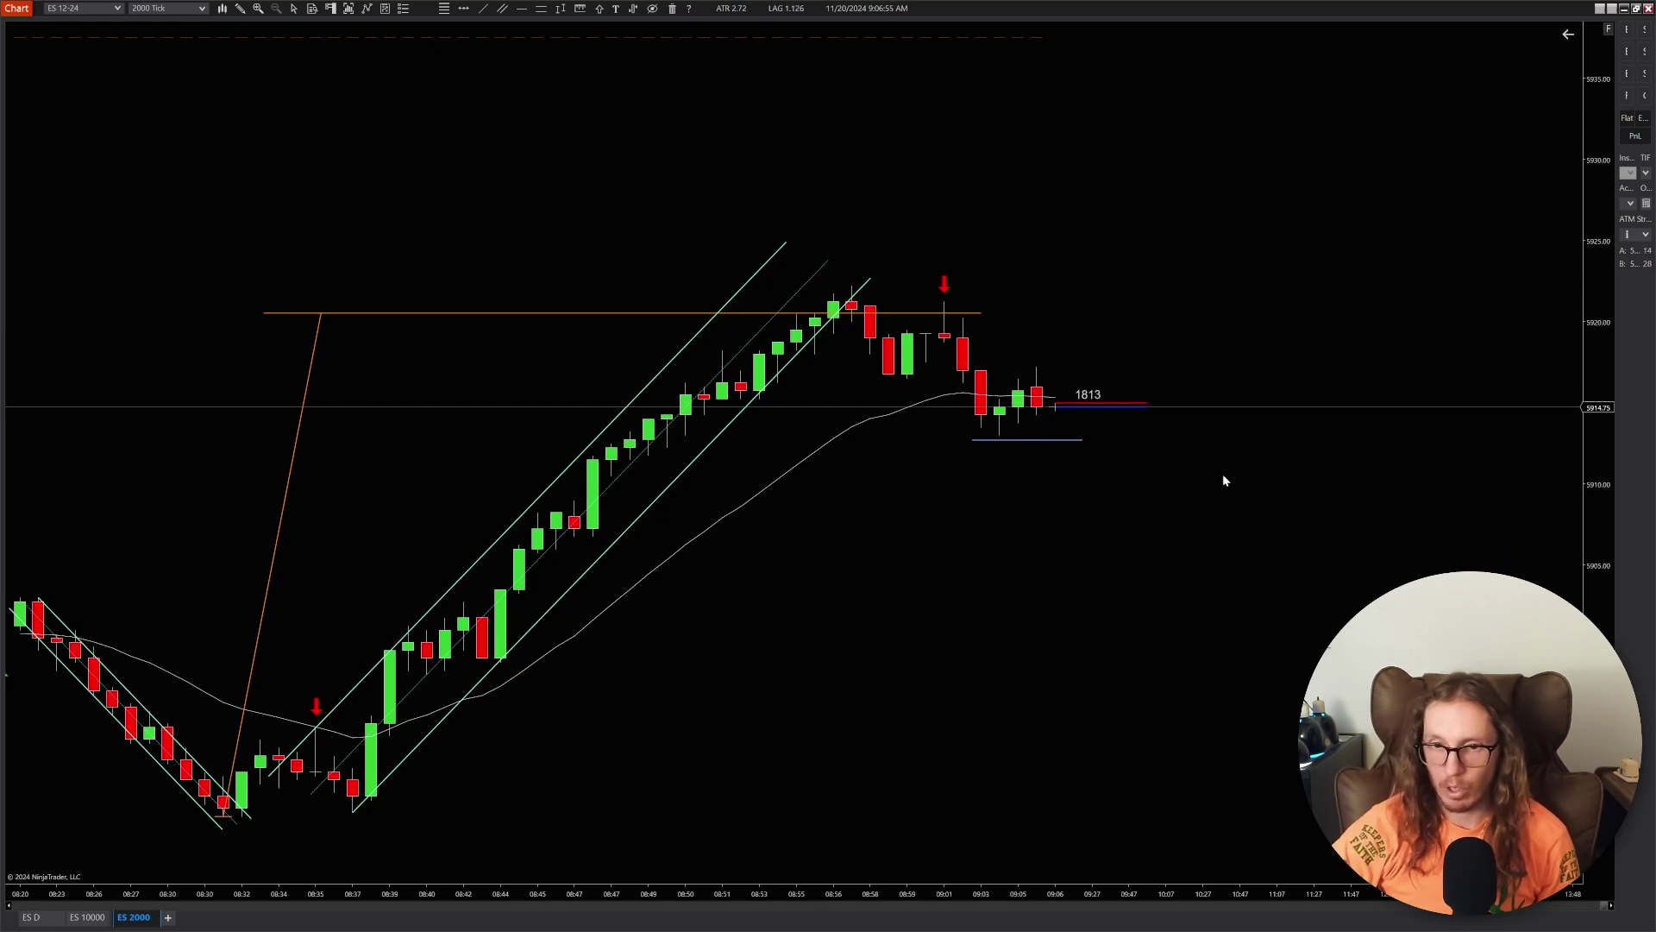
drag(1223, 474, 1130, 483)
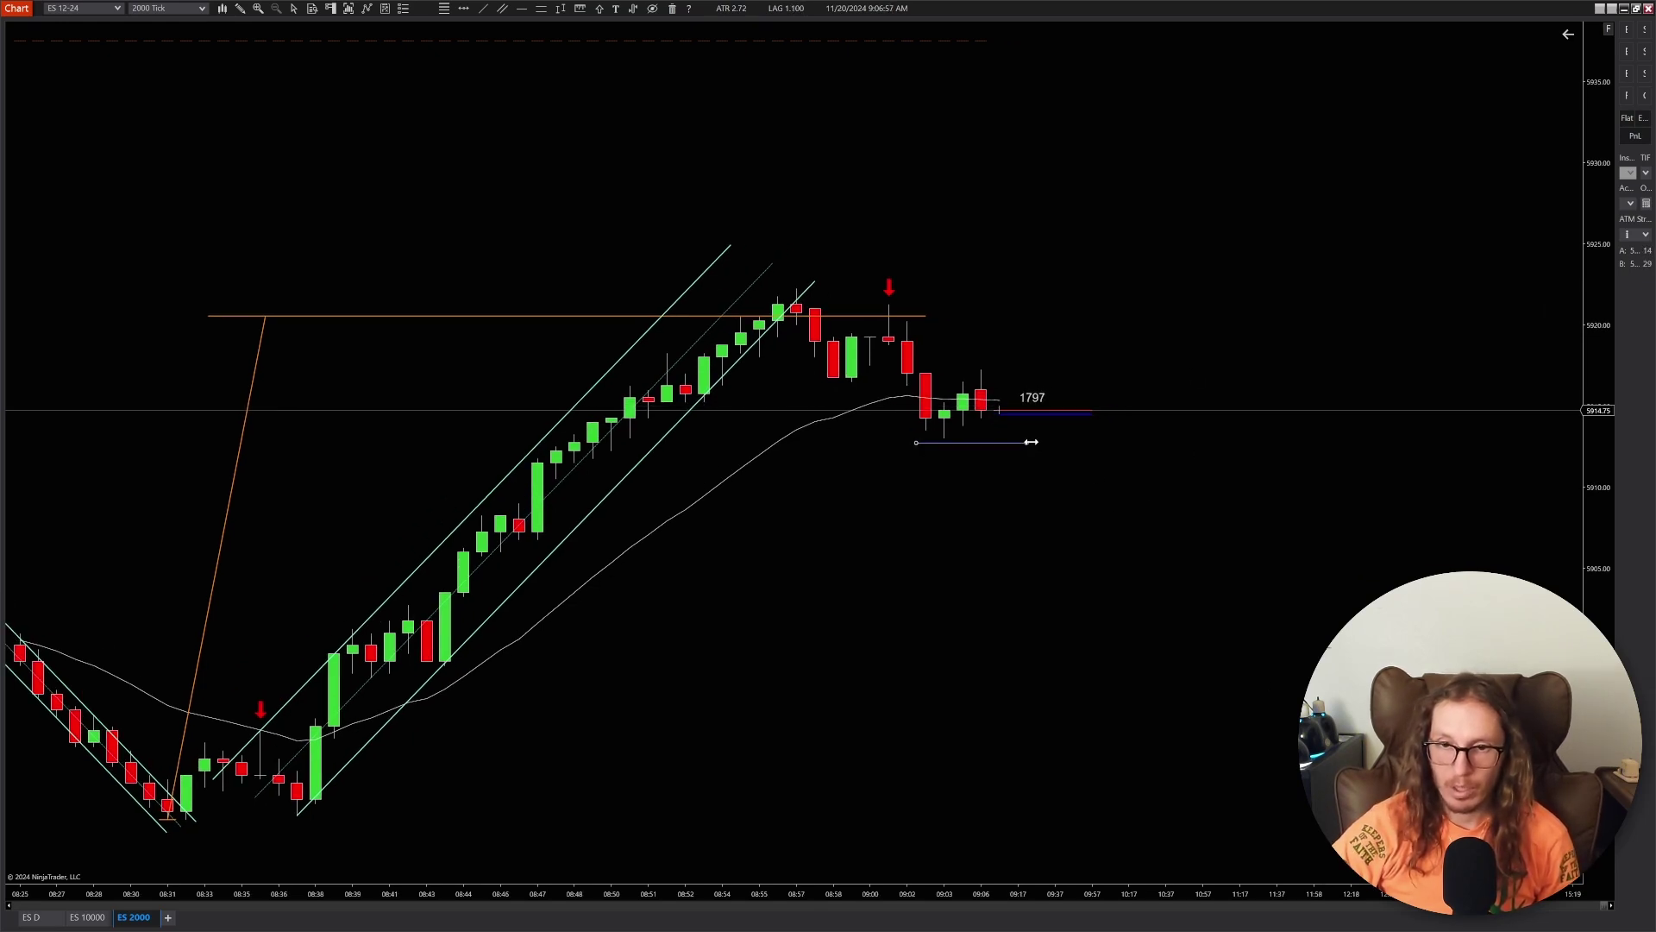
scroll(1102, 501, up, 5)
ctrl+scroll(1100, 497, down, 5)
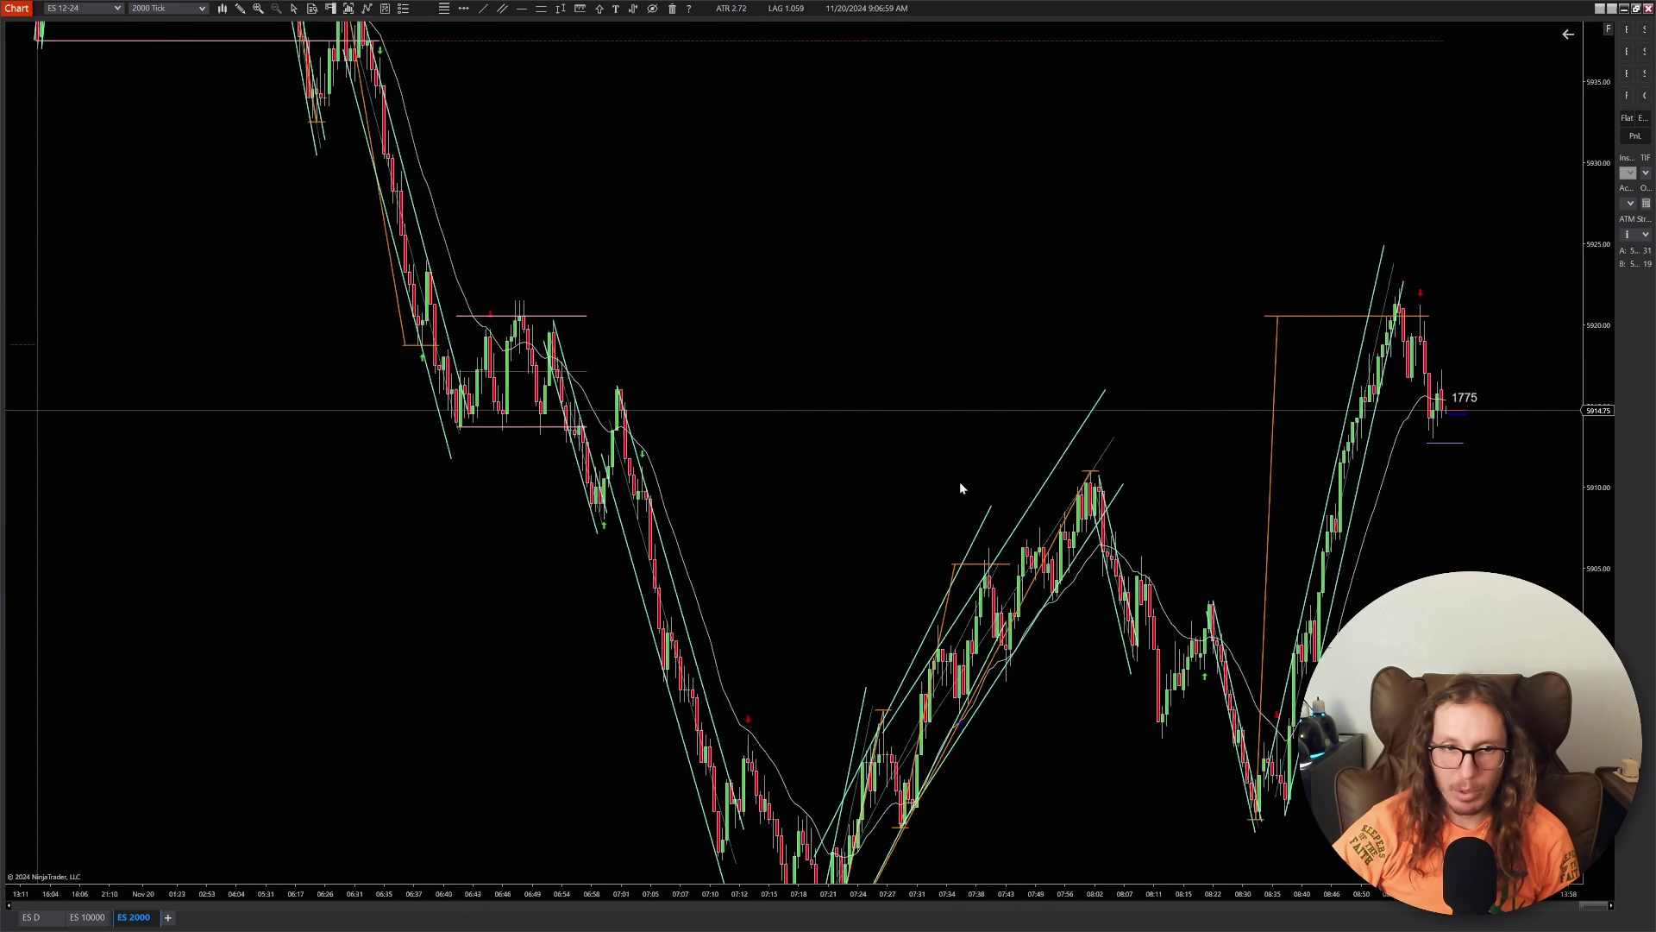
click(588, 432)
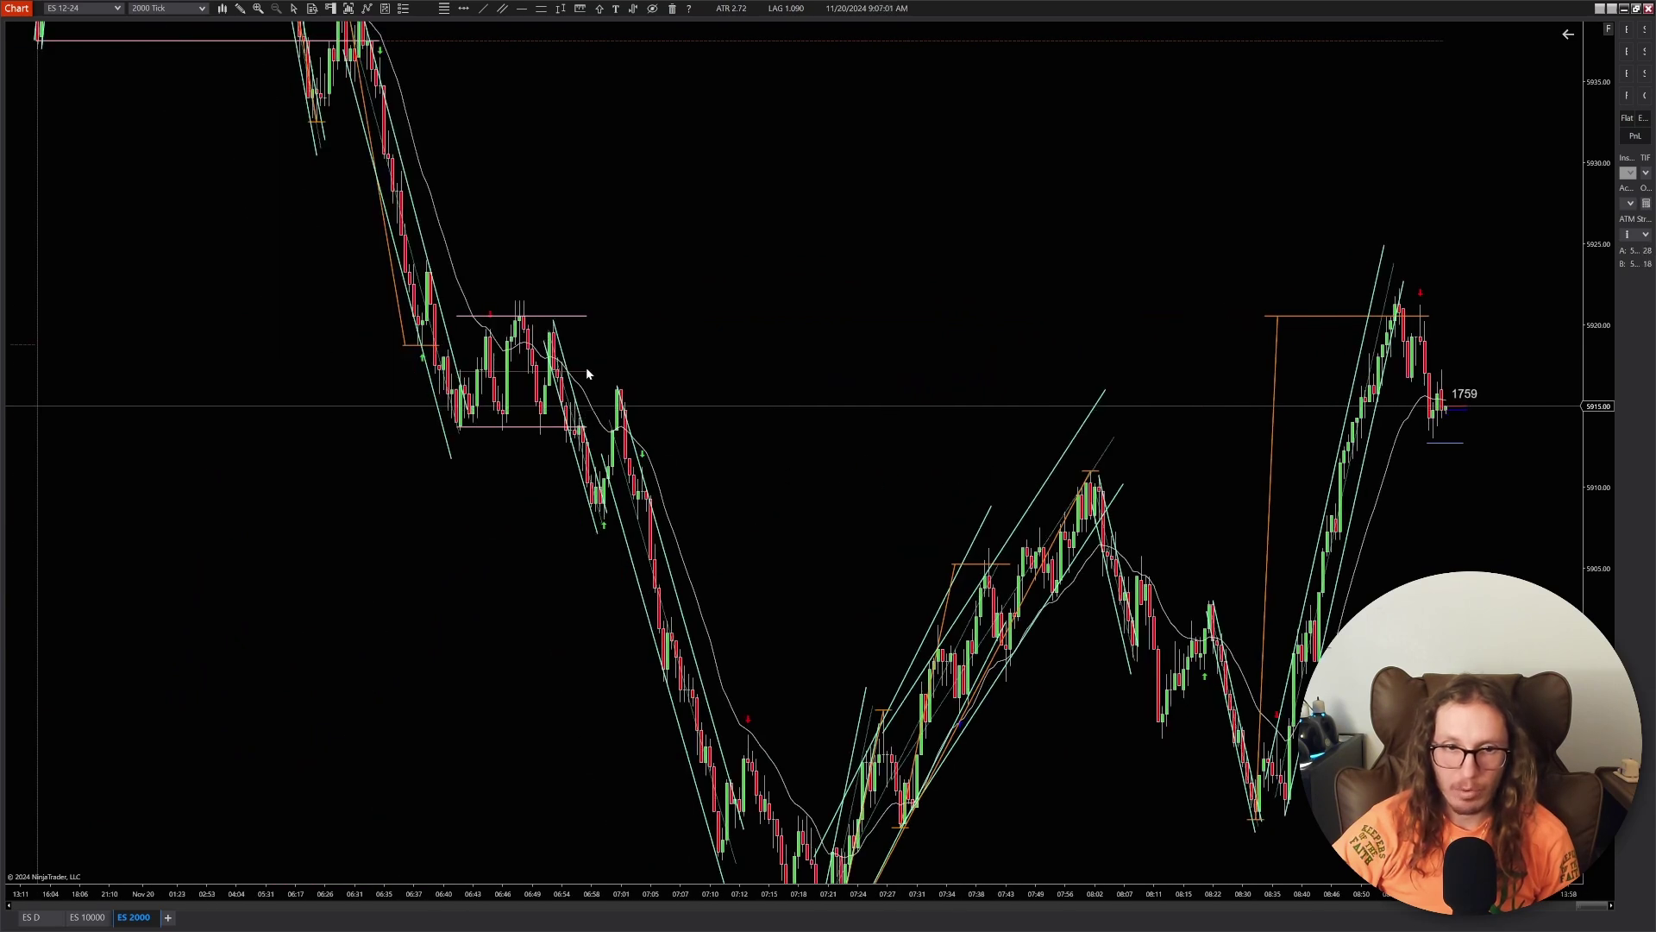
drag(587, 374, 1544, 387)
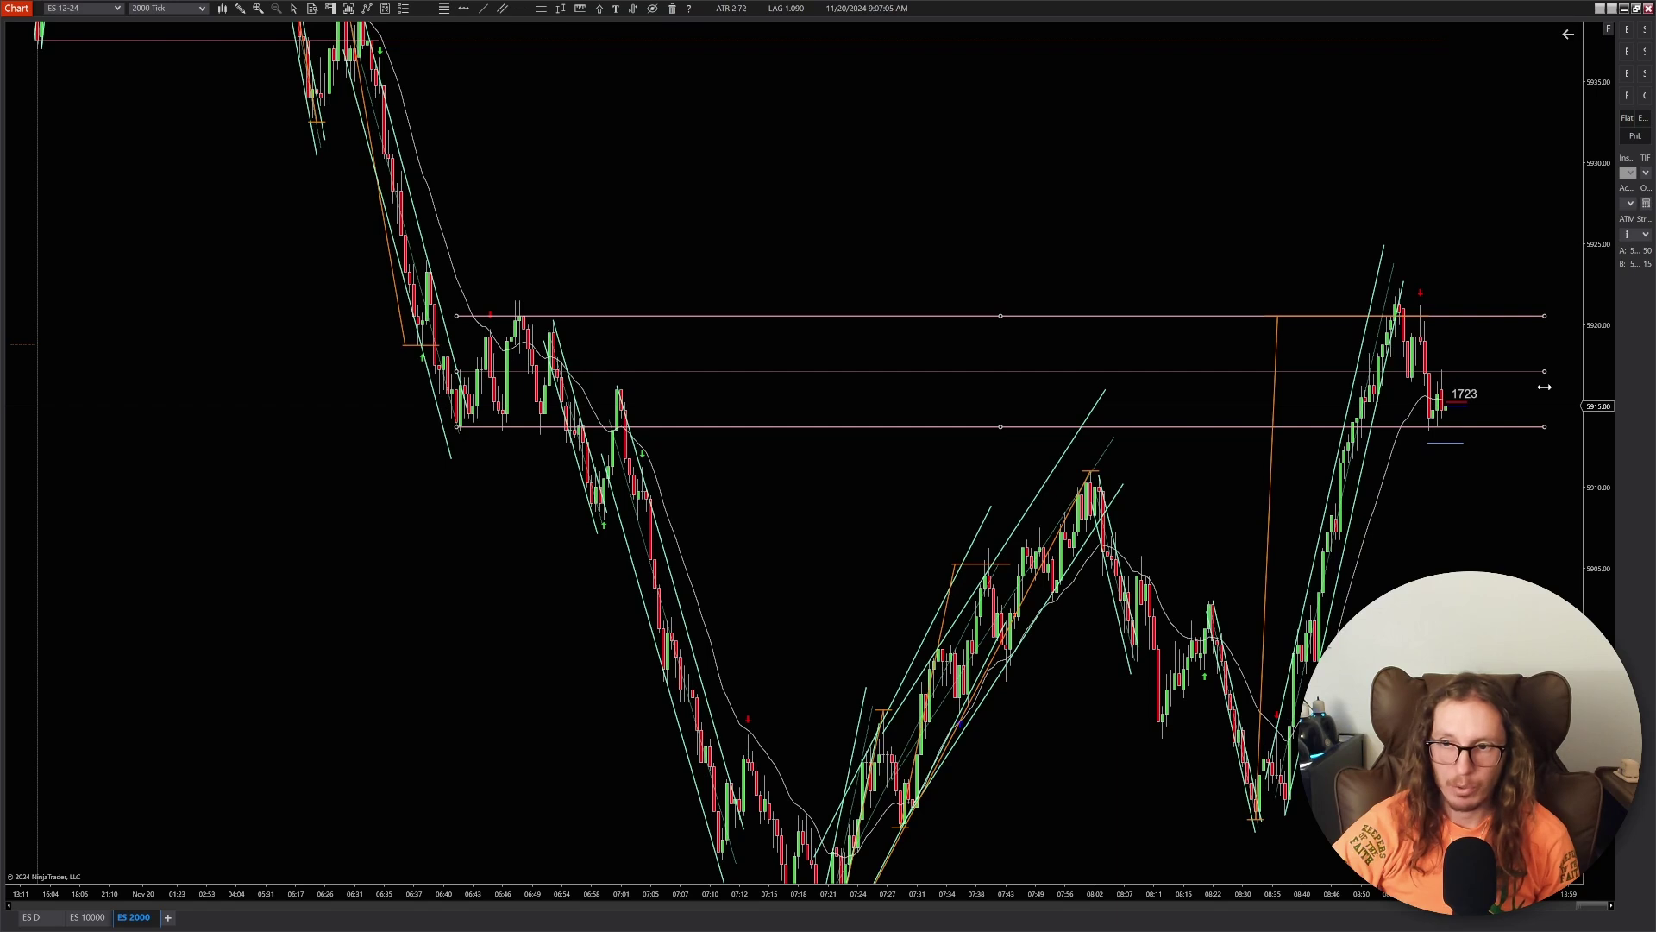
mouse_move(1545, 387)
mouse_down()
mouse_move(573, 387)
mouse_move(591, 387)
mouse_up()
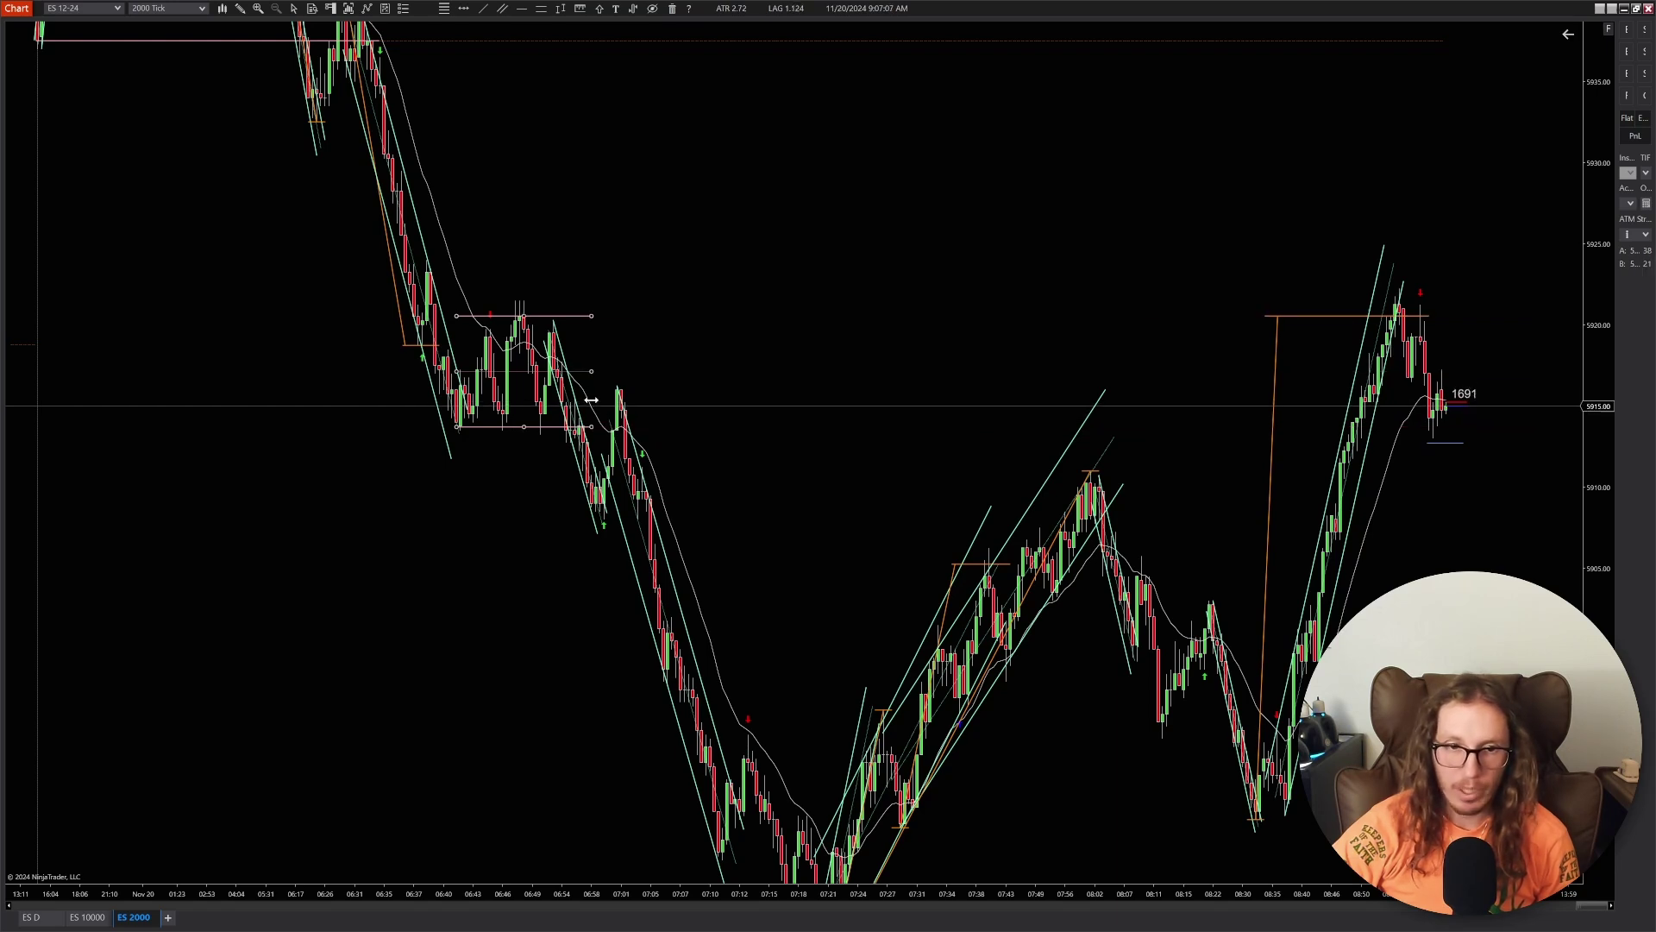
scroll(1237, 501, up, 1)
scroll(1237, 499, up, 5)
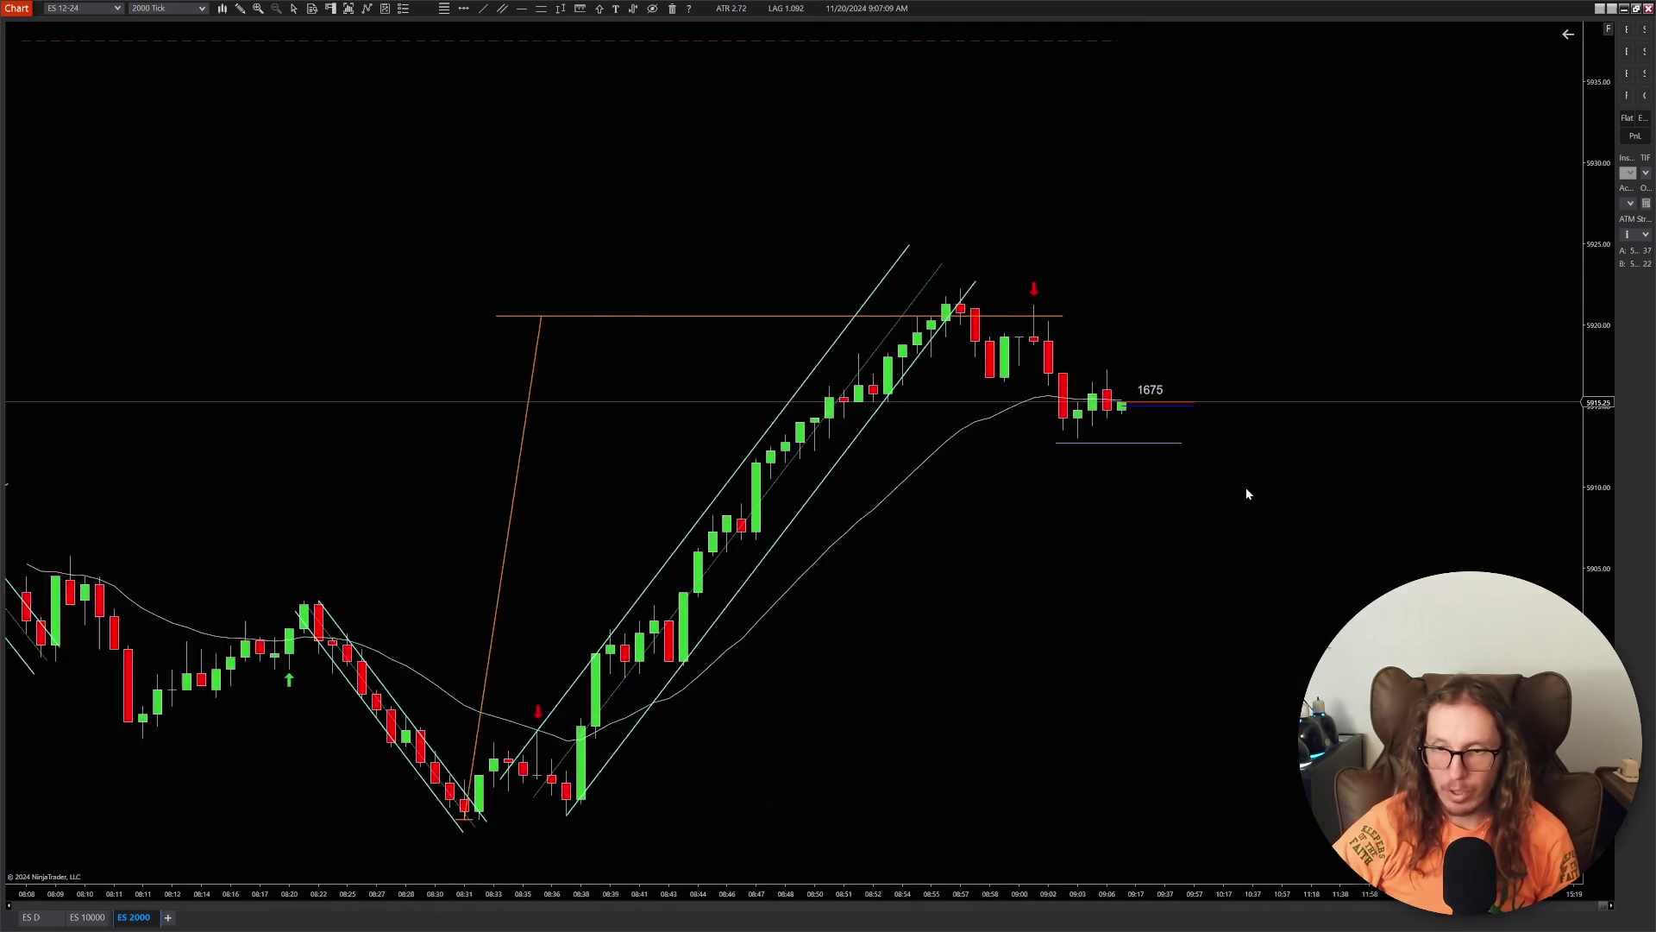
- Abandon a started support line and place a green arrow above the 09:05 bounce bar
scroll(1120, 423, up, 1)
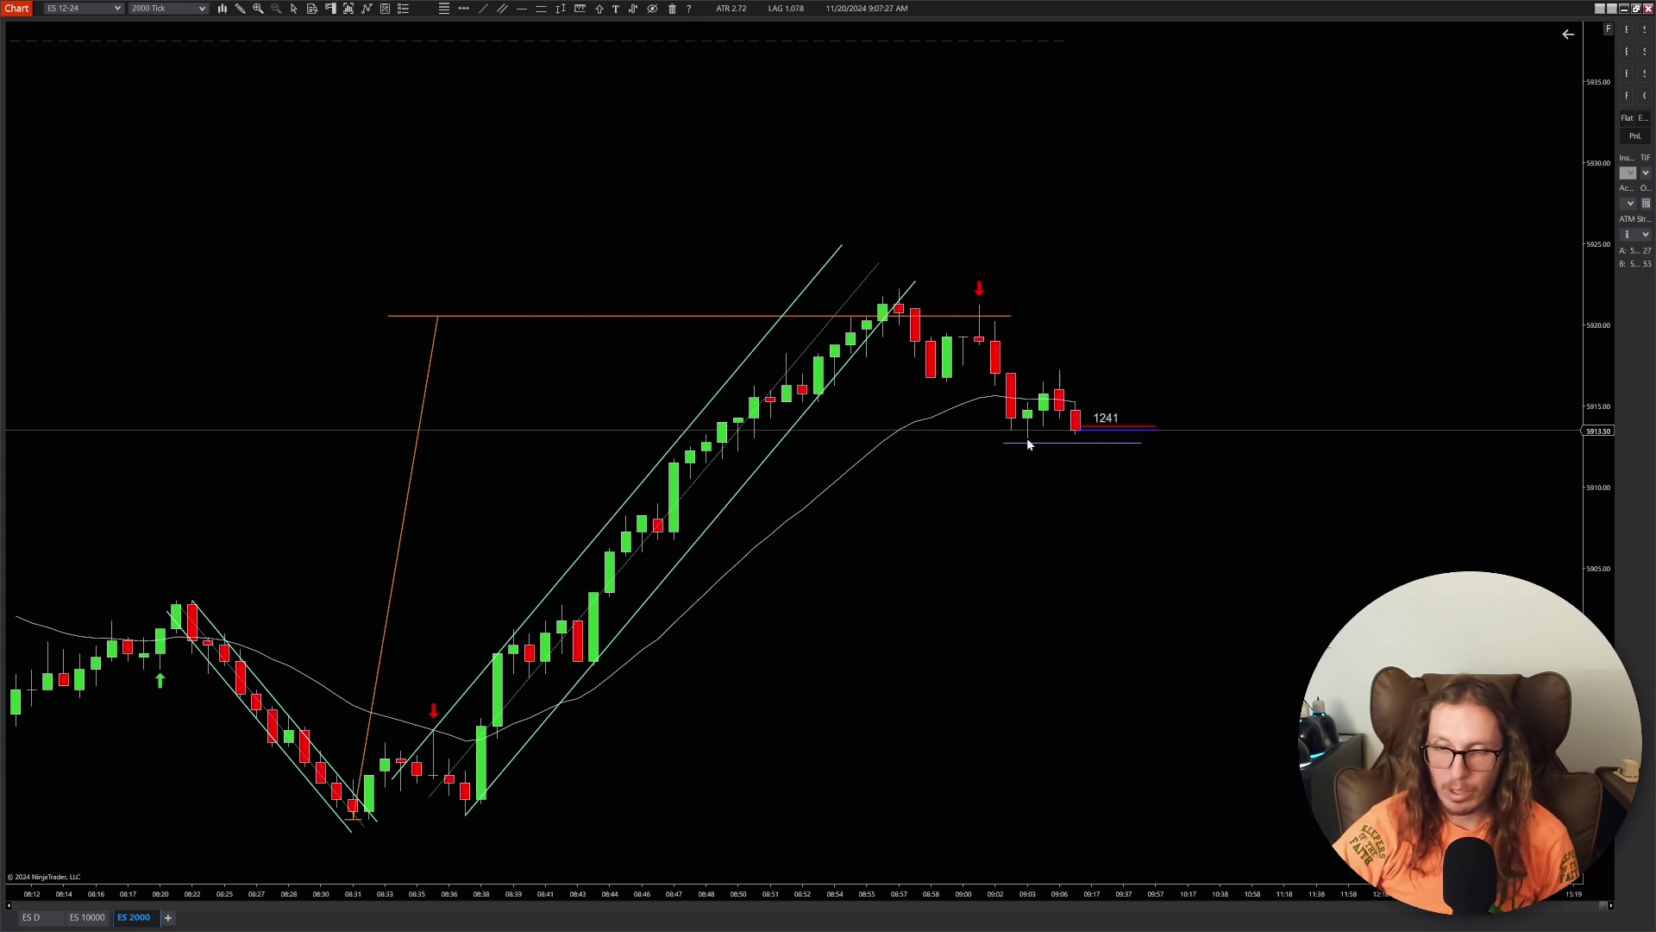
click(521, 9)
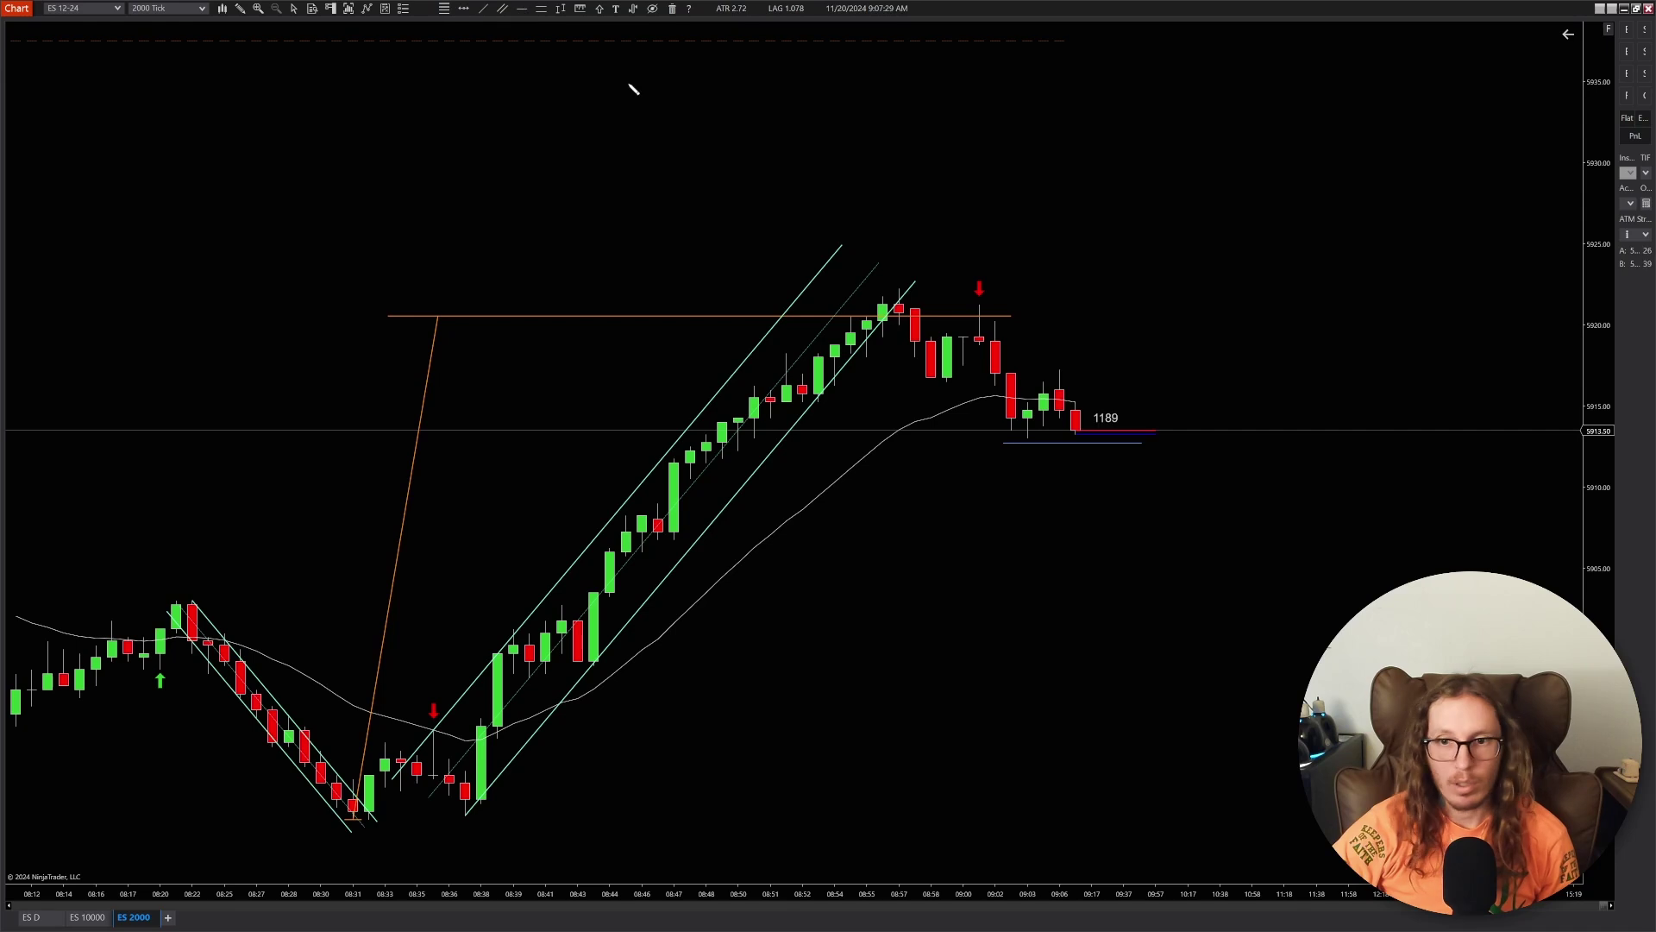
click(1026, 444)
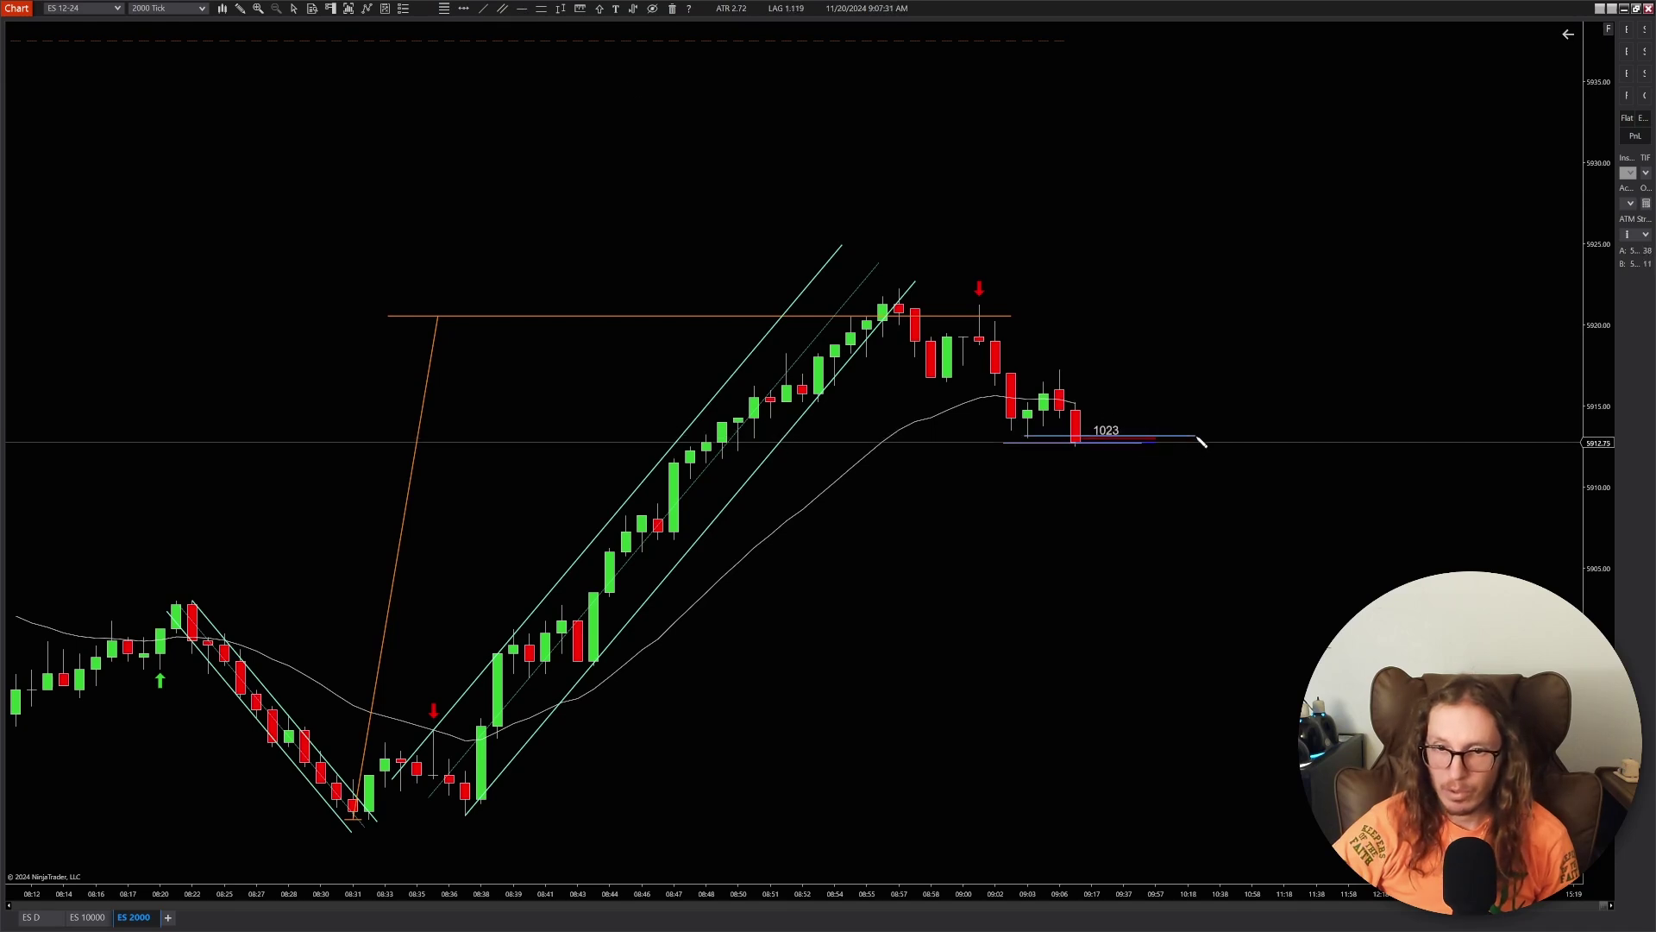
key(Escape)
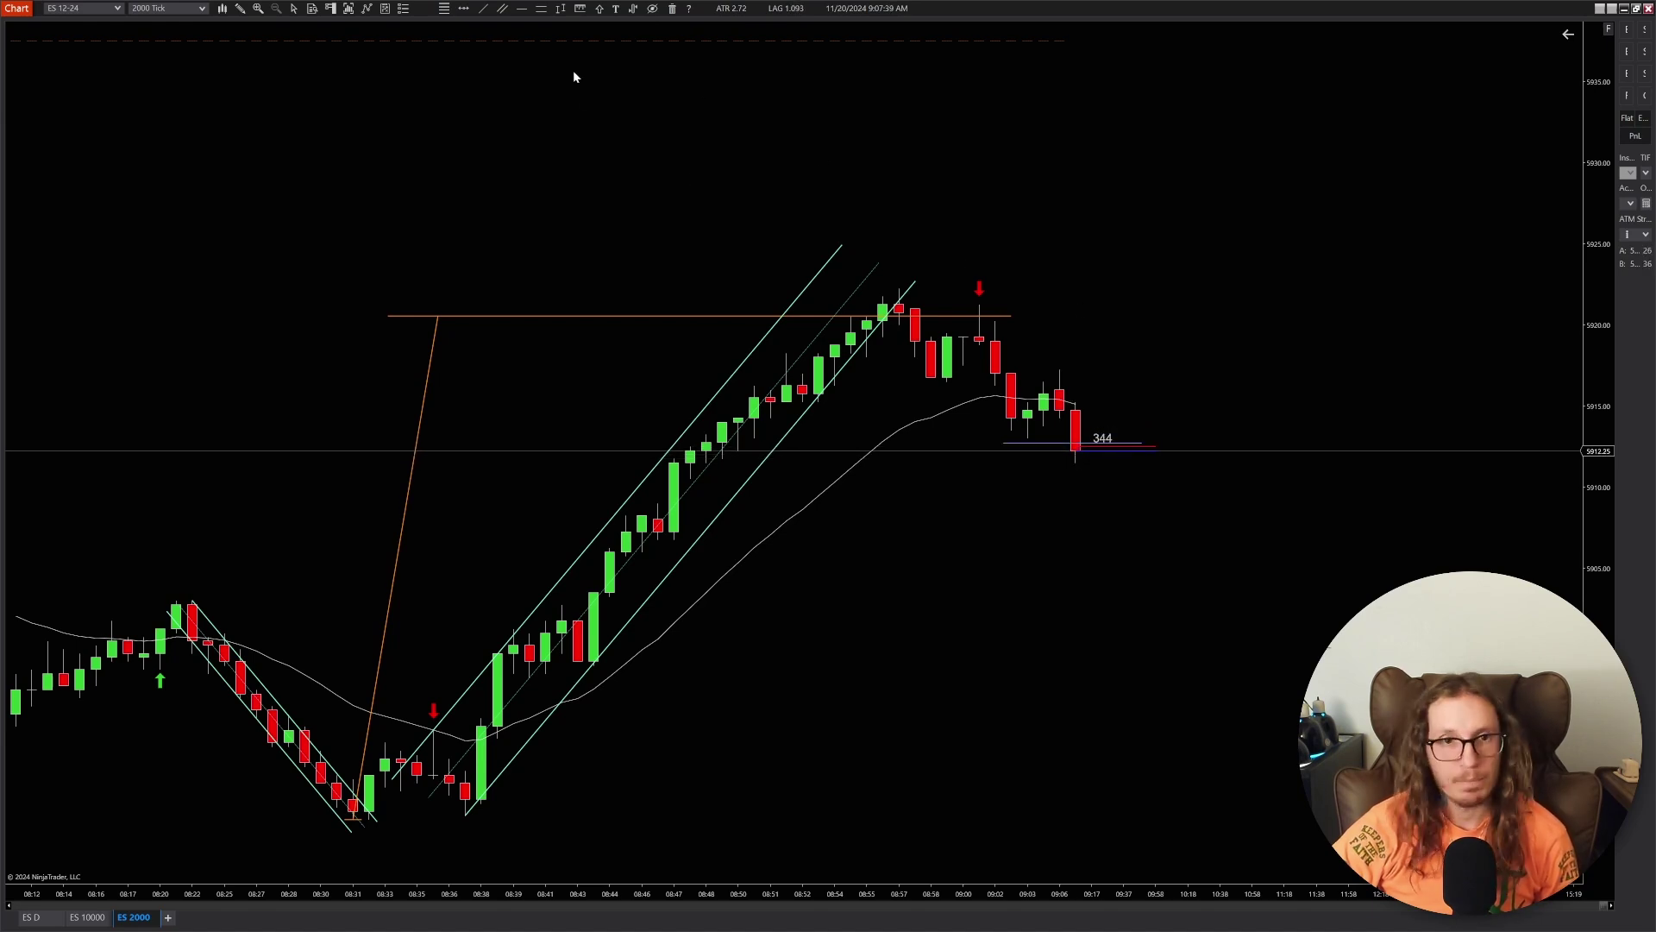
click(599, 9)
click(625, 49)
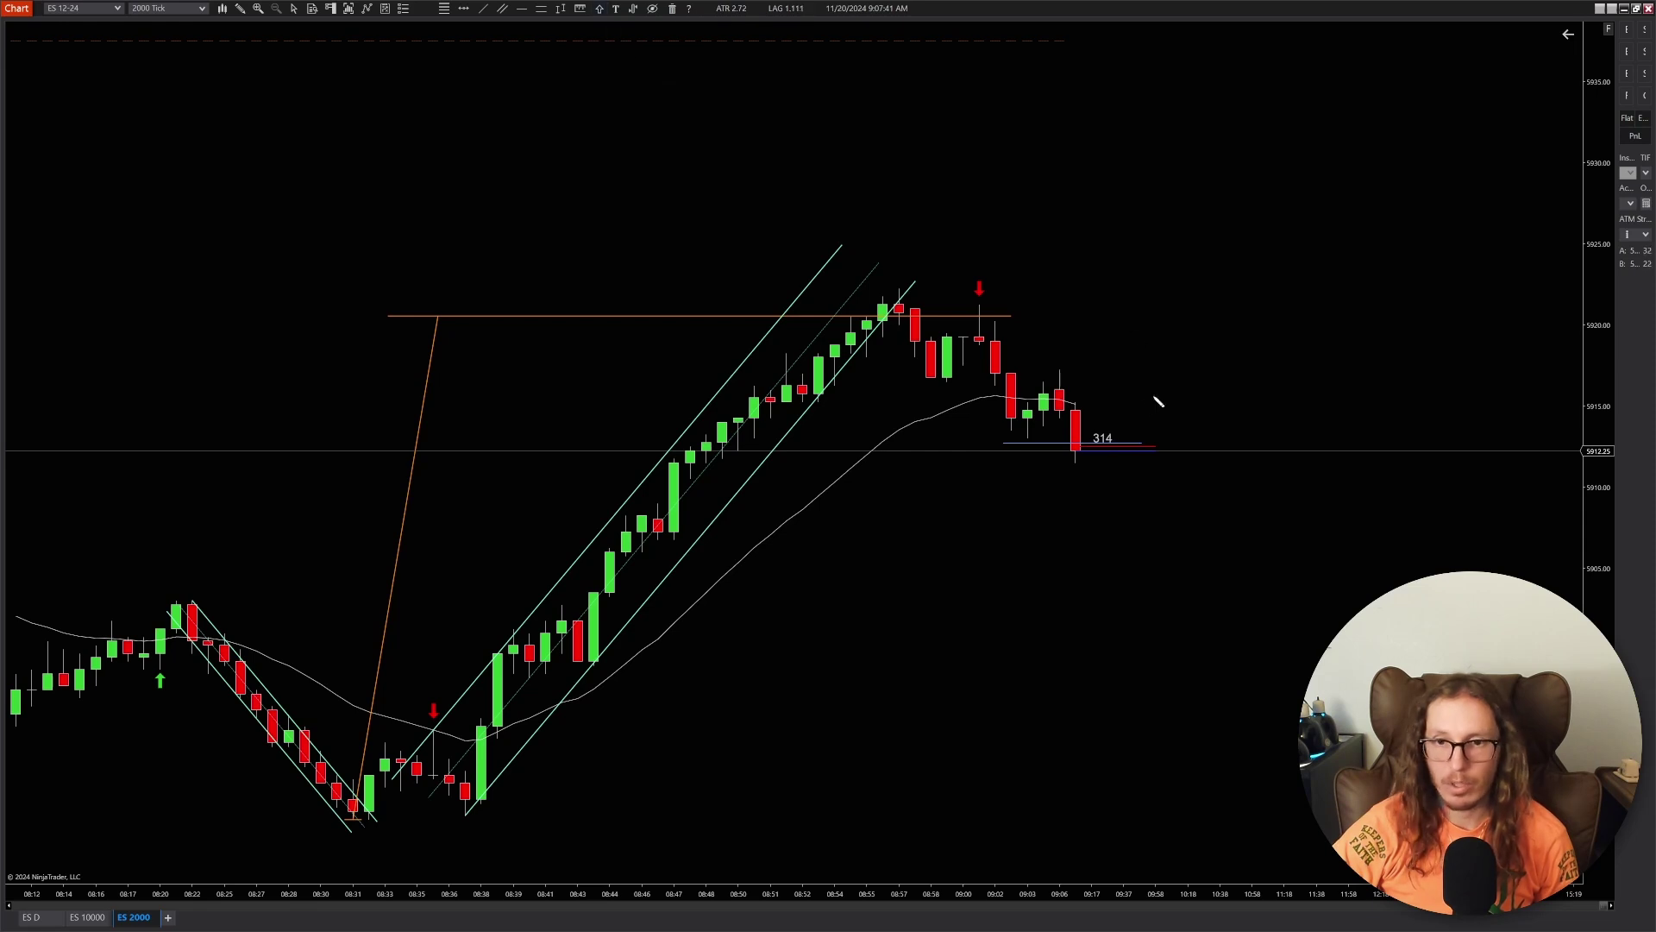
click(1060, 363)
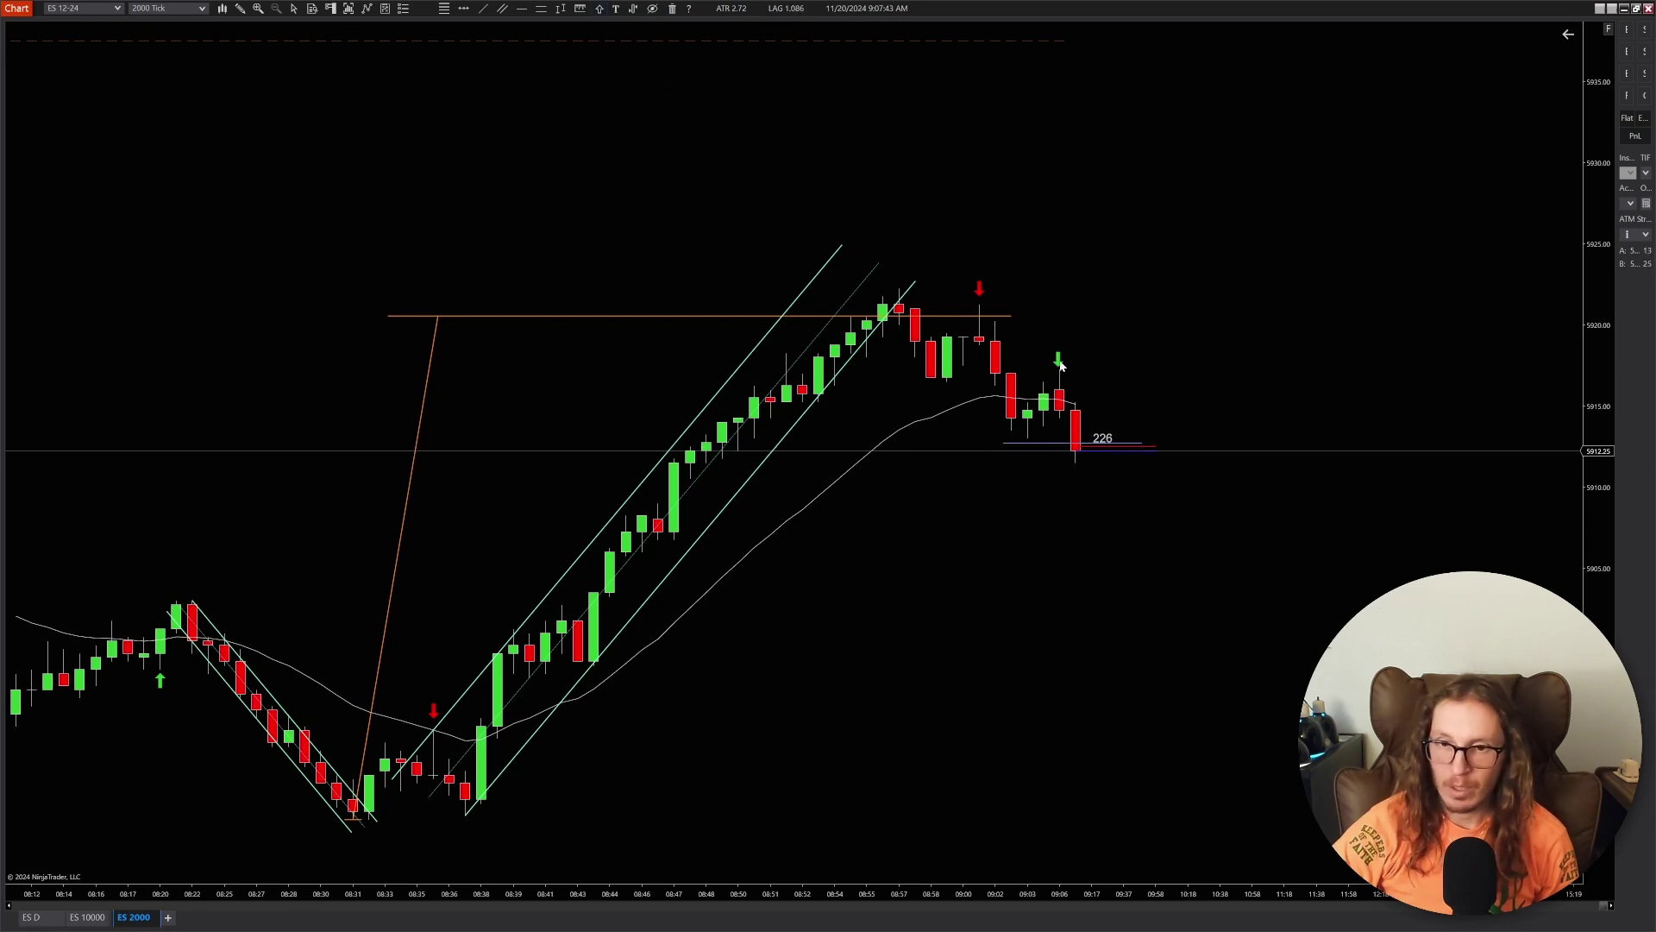
scroll(1156, 405, up, 1)
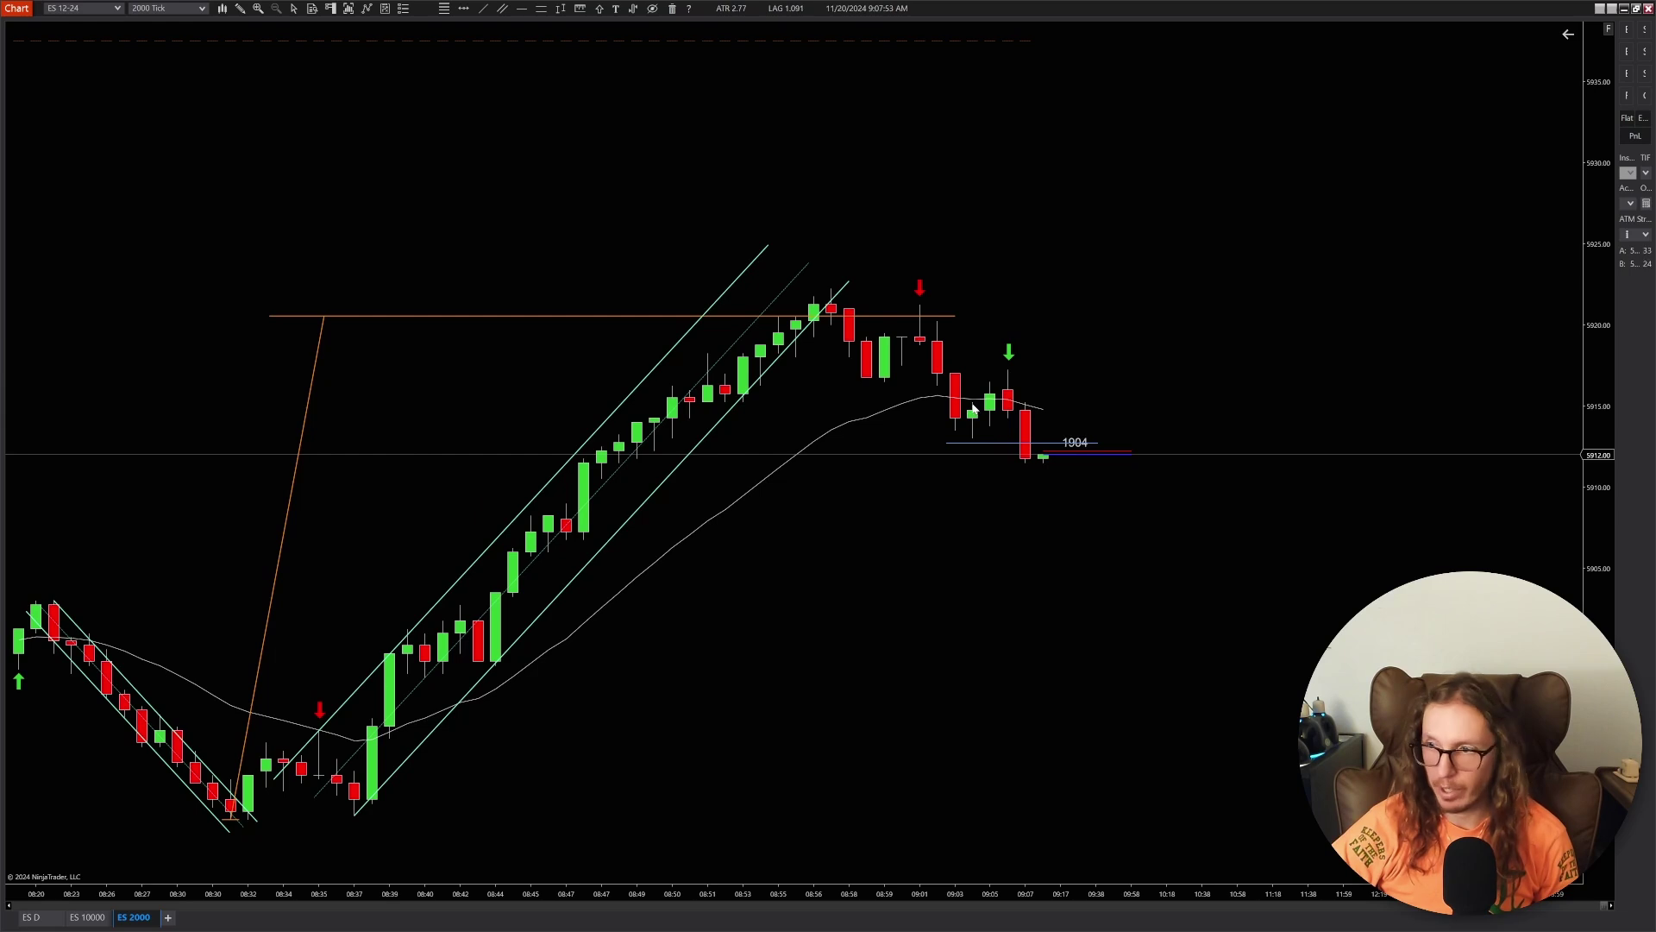
scroll(983, 440, up, 2)
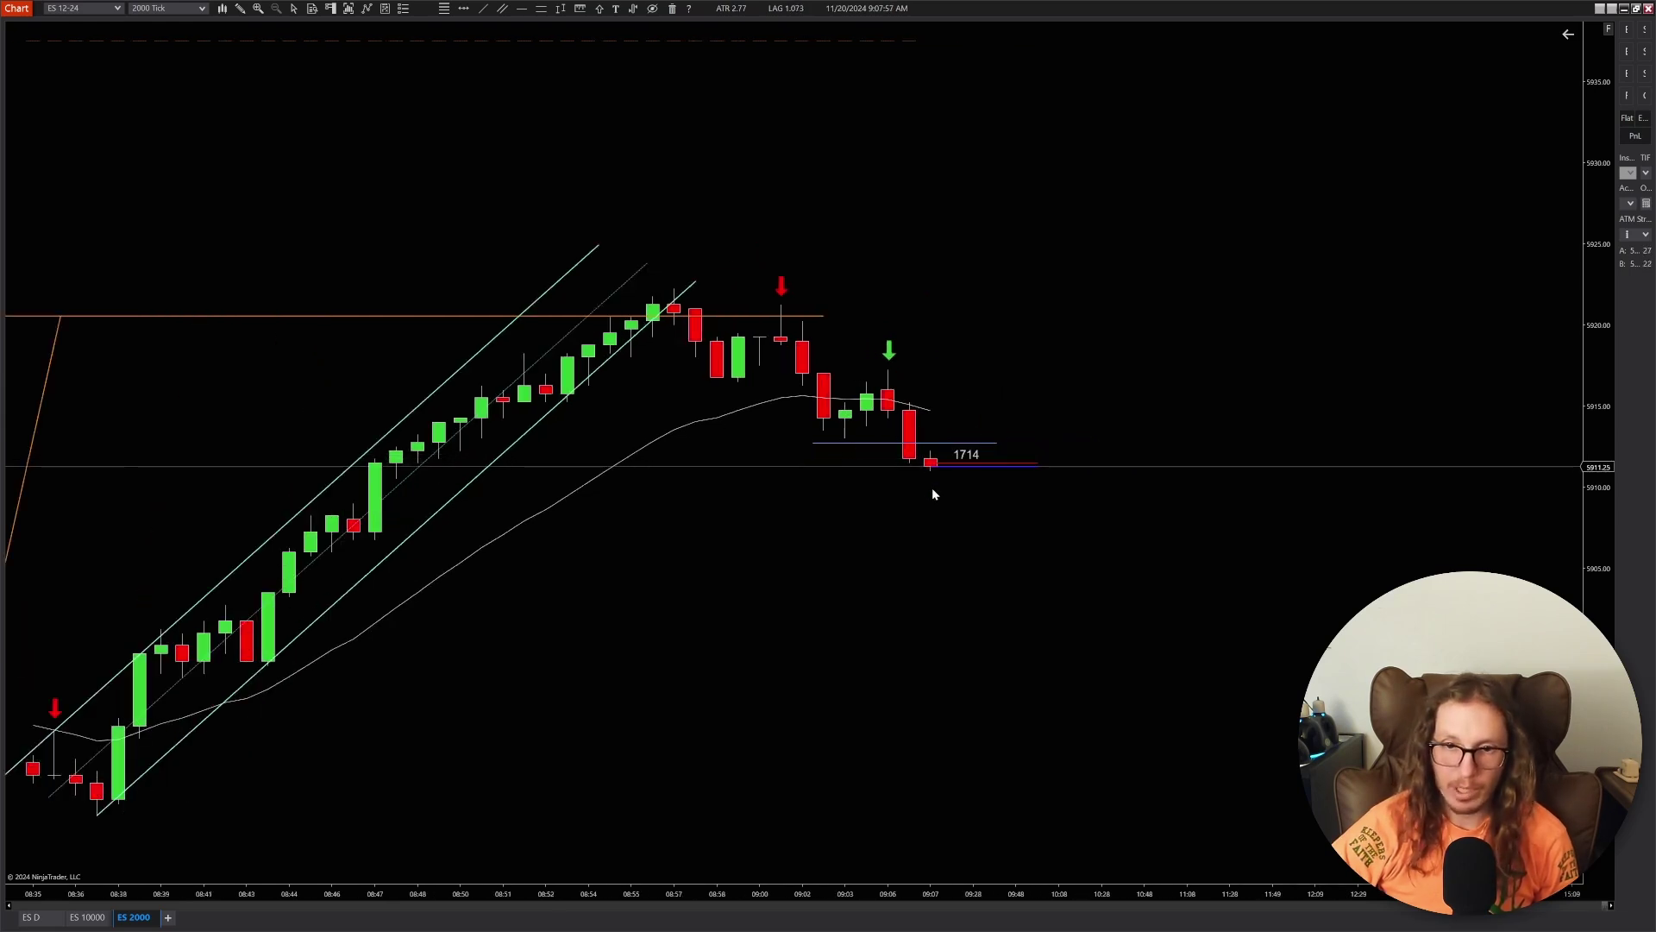
scroll(925, 458, up, 3)
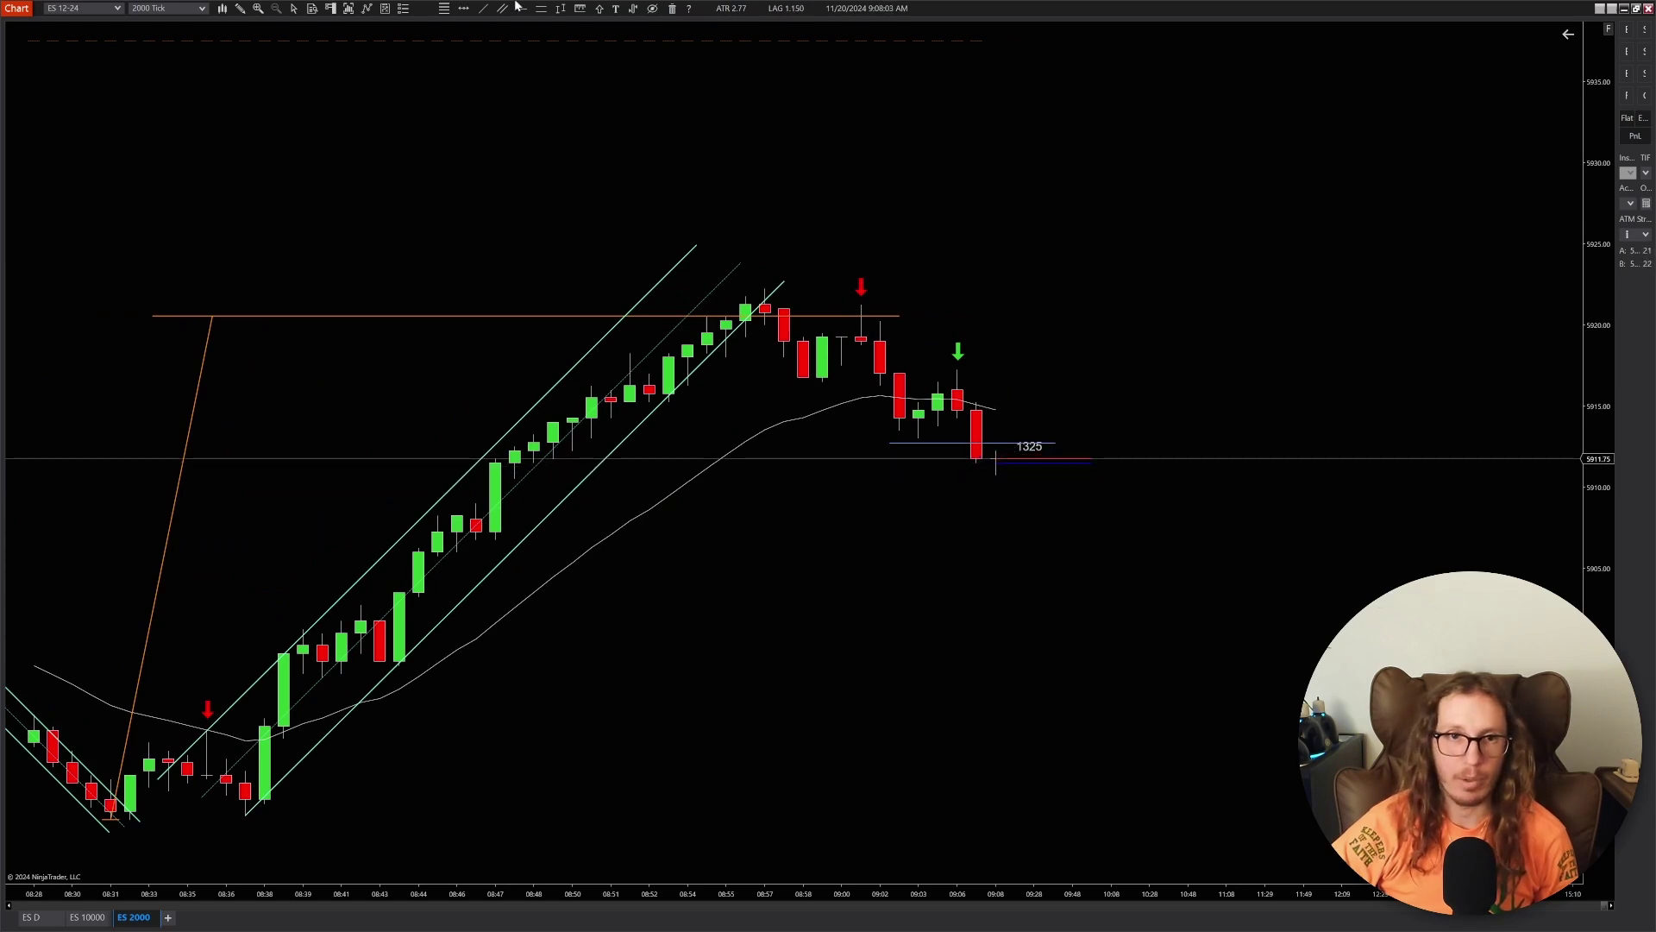
- Draw a trend channel from the 08:57 rally top down past the pullback, parallel line below the lows
click(767, 289)
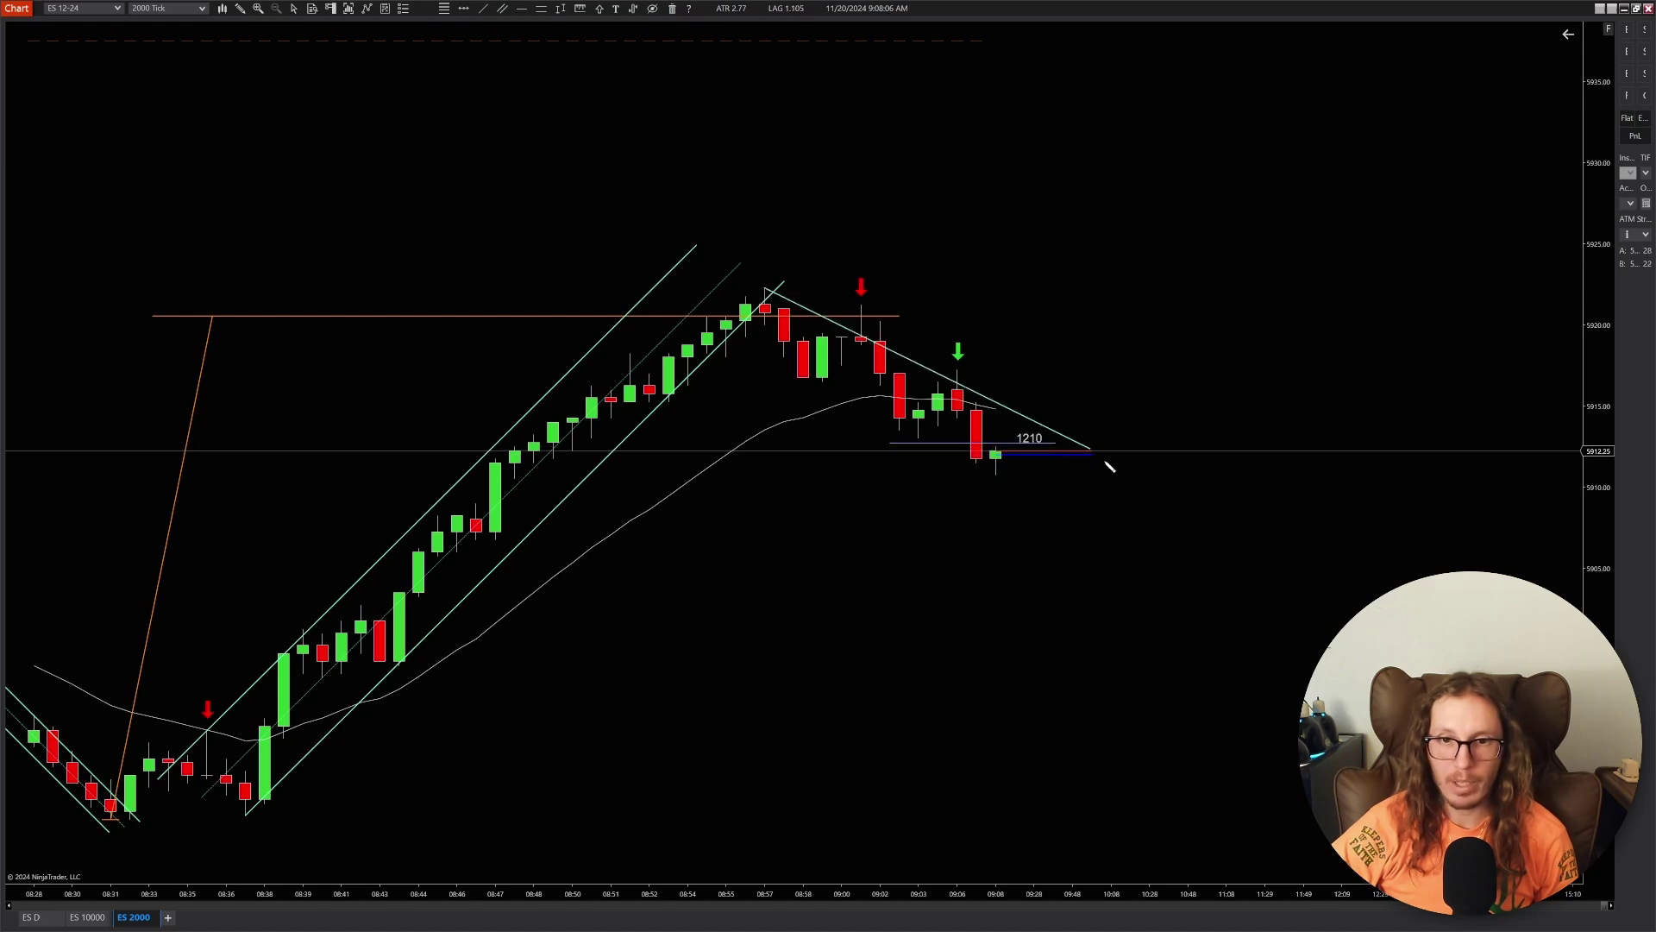
click(1239, 528)
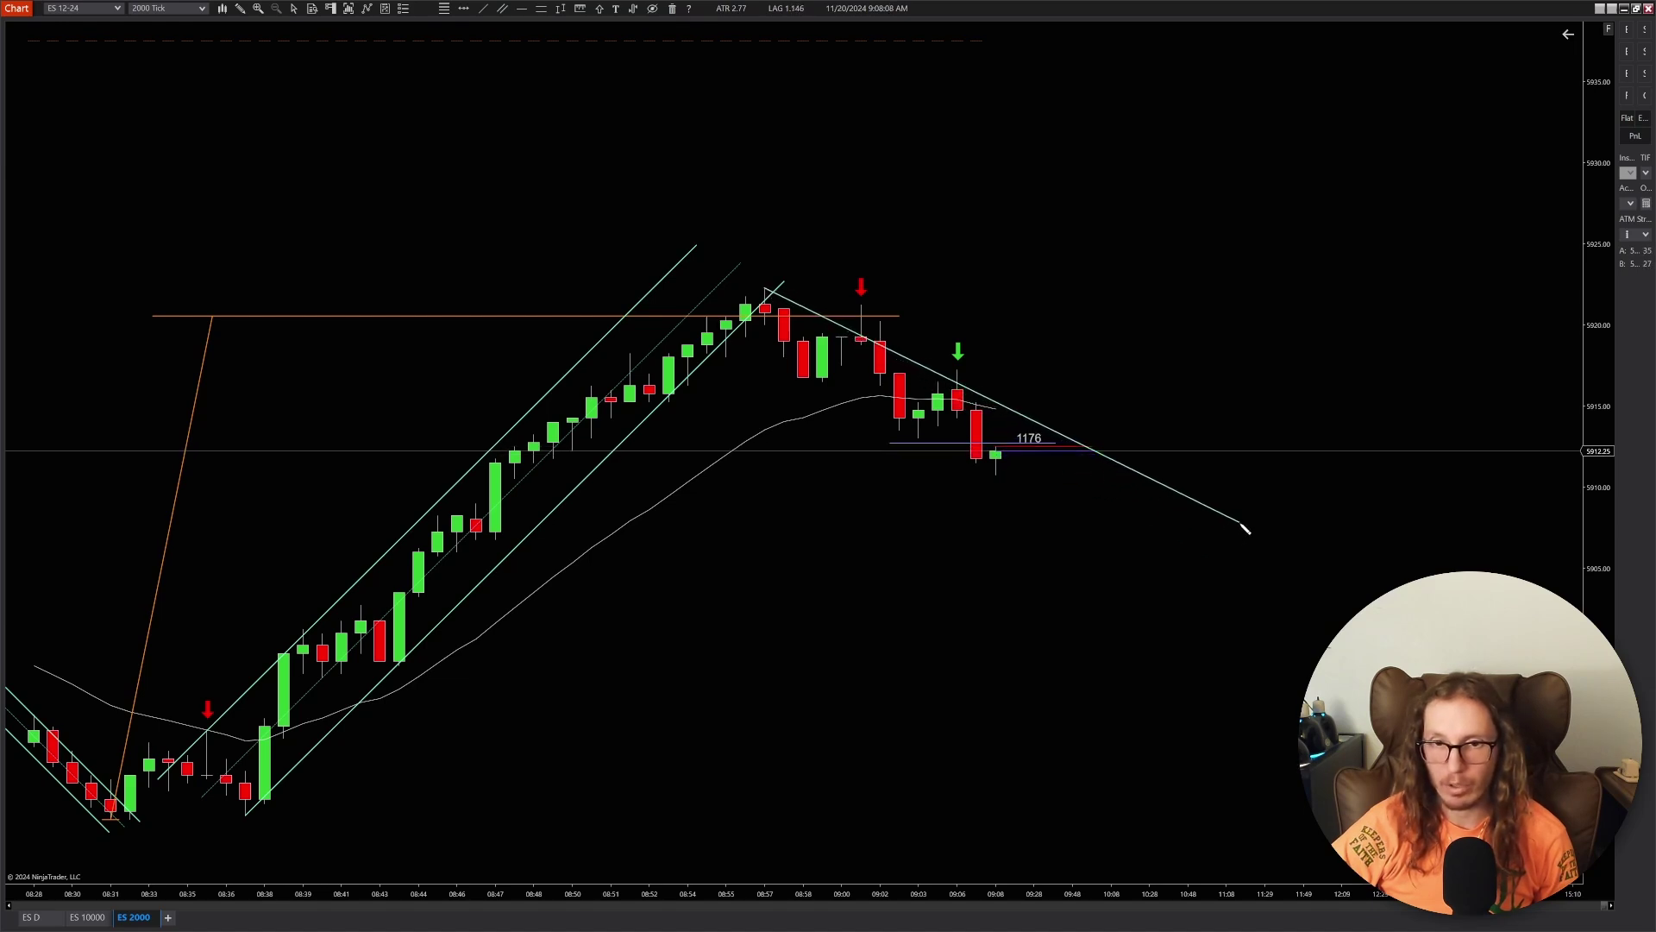
click(1193, 573)
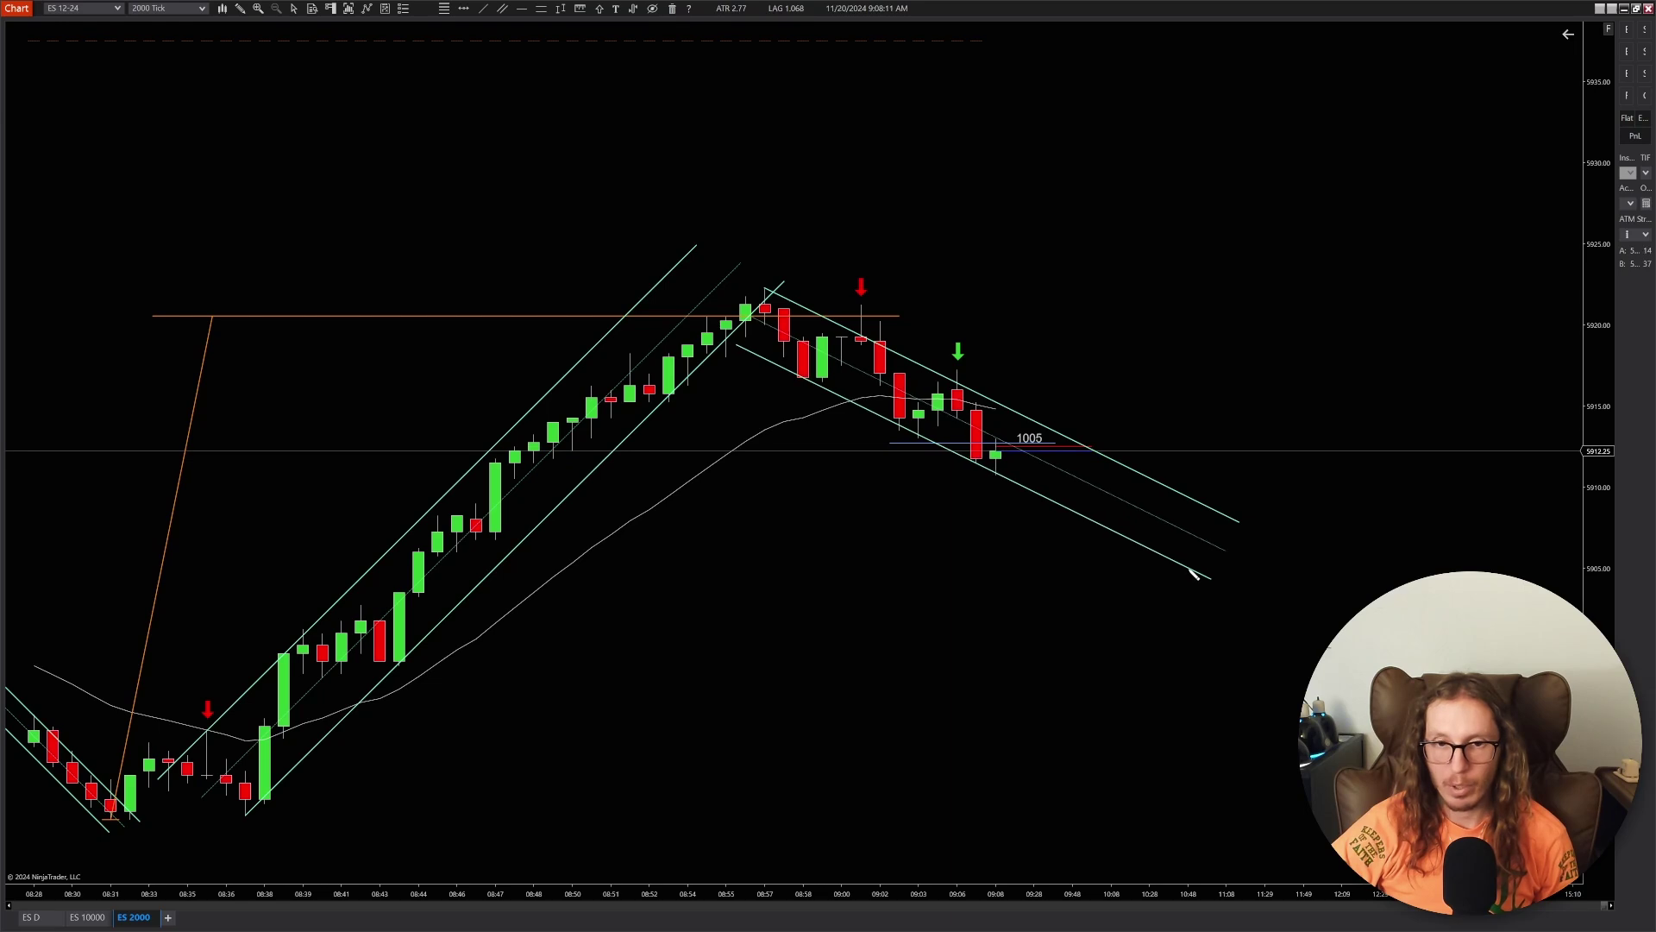